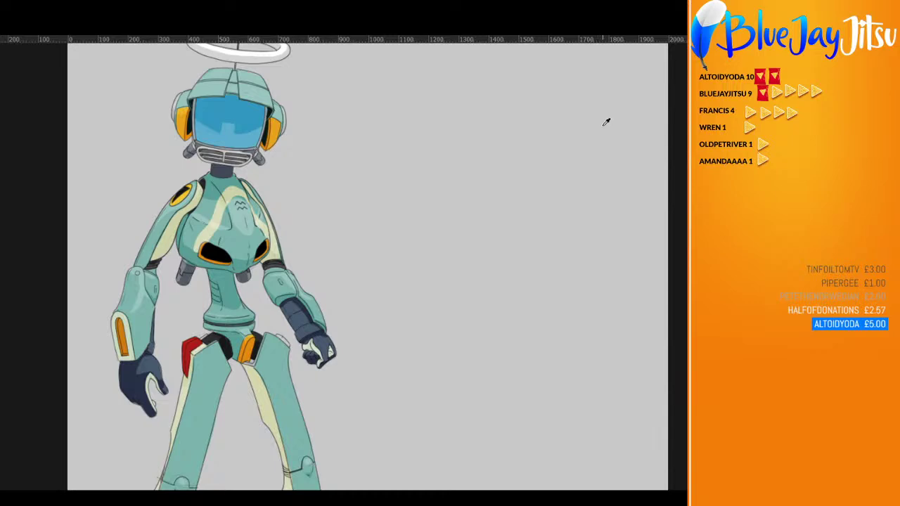
Fade the coloured robot artwork to a pale underlay for sketching over
key("alt+BackSpace")
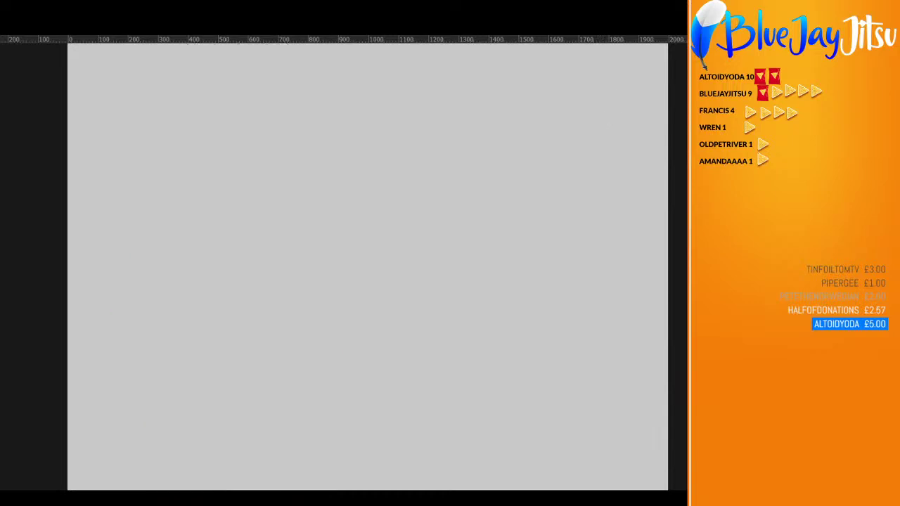
key("ctrl+z")
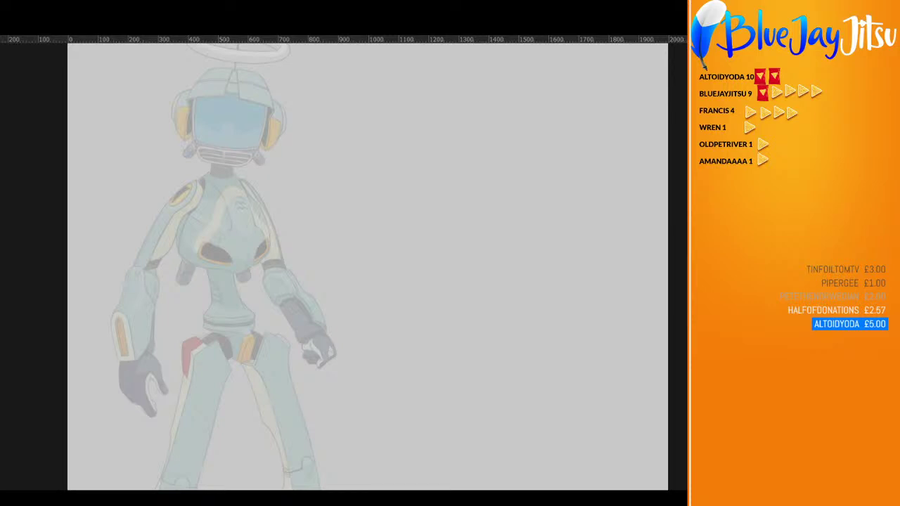
Sketch the cape's collar in red with long shoulder lines sweeping out to a wavy, windblown edge beyond the robot's clenched fist
scroll(185, 171, "up", 3)
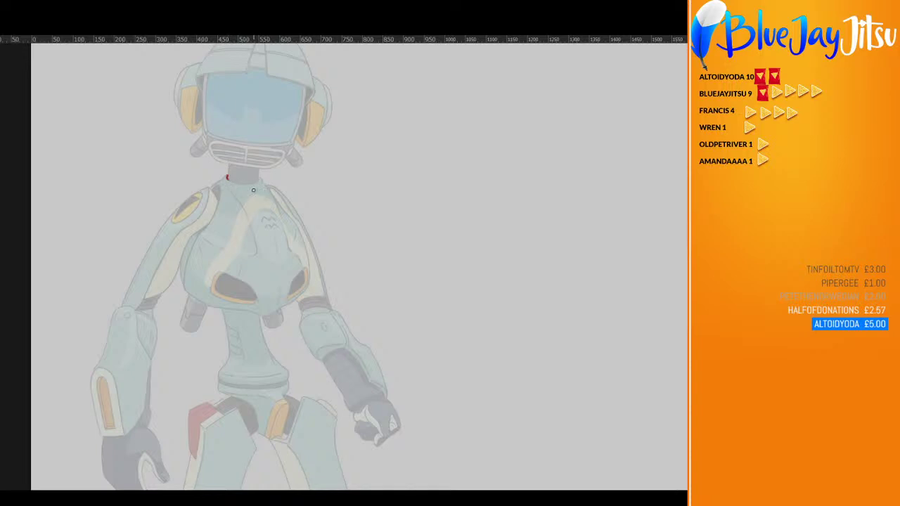
mouse_move(226, 177)
left_mouse_down()
mouse_move(261, 182)
mouse_move(239, 191)
mouse_move(264, 192)
mouse_move(307, 225)
left_mouse_up()
mouse_move(261, 192)
left_mouse_down()
mouse_move(327, 242)
mouse_move(402, 273)
left_mouse_up()
mouse_move(338, 248)
left_mouse_down()
mouse_move(406, 265)
mouse_move(389, 295)
mouse_move(448, 374)
mouse_move(421, 490)
left_mouse_up()
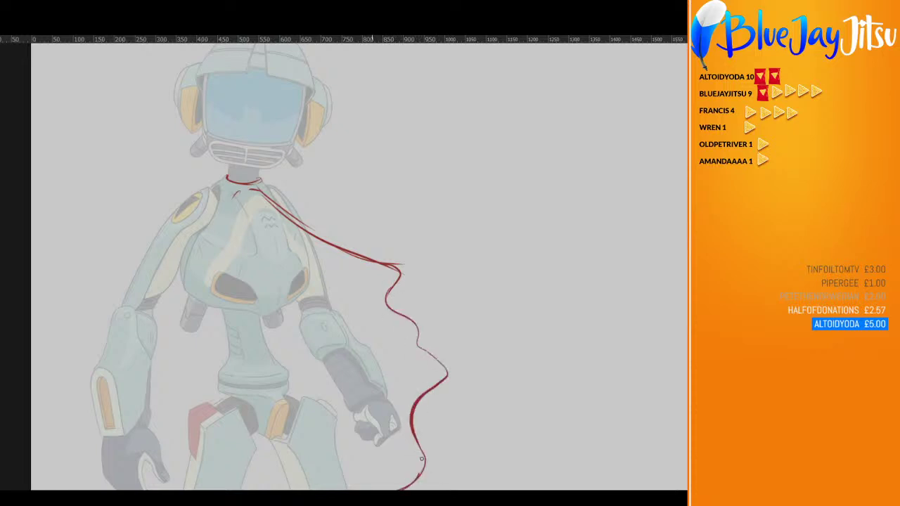
left_click_drag(396, 416, 423, 476)
left_click_drag(348, 406, 322, 408)
left_click_drag(259, 177, 333, 260)
left_click_drag(278, 191, 393, 254)
left_click_drag(305, 213, 394, 269)
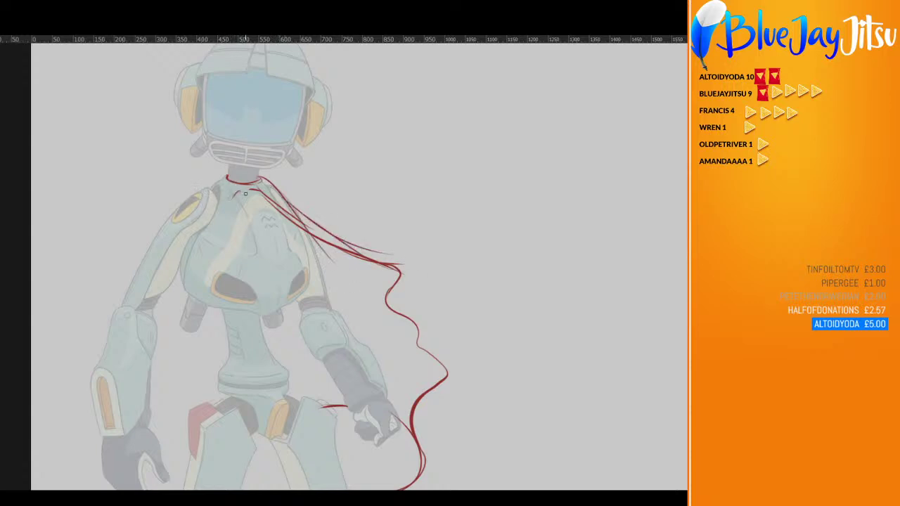
left_click_drag(243, 192, 138, 278)
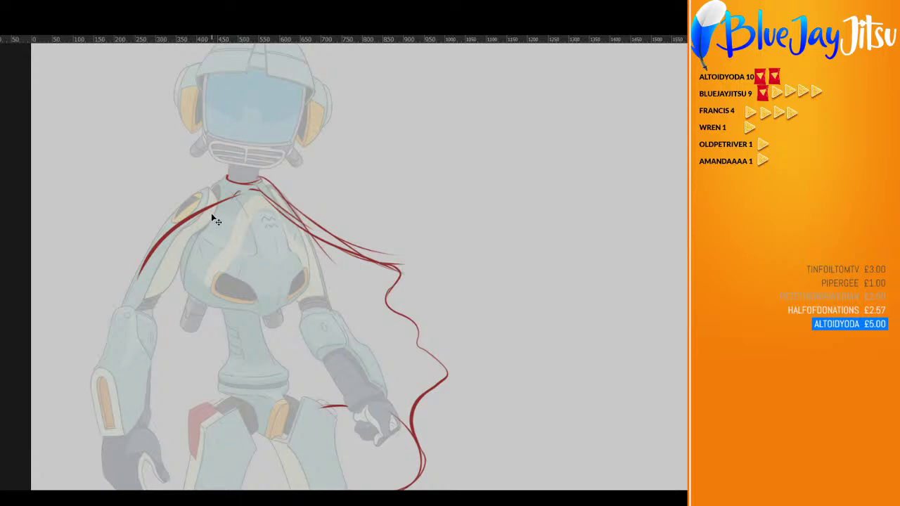
key("ctrl+z")
mouse_move(236, 182)
left_mouse_down()
mouse_move(223, 235)
mouse_move(241, 292)
left_mouse_up()
key("ctrl+z")
key("ctrl+z")
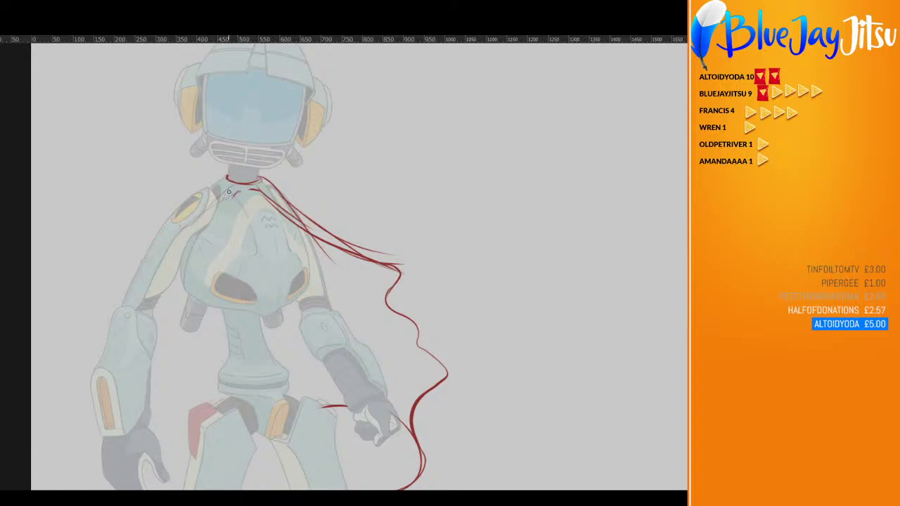
Sketch cape lines from the collar over the open-hand side's shoulder and down across the chest
left_click_drag(225, 177, 296, 262)
mouse_move(222, 186)
left_mouse_down()
mouse_move(225, 176)
mouse_move(181, 205)
mouse_move(154, 243)
left_mouse_up()
left_click_drag(218, 181, 229, 275)
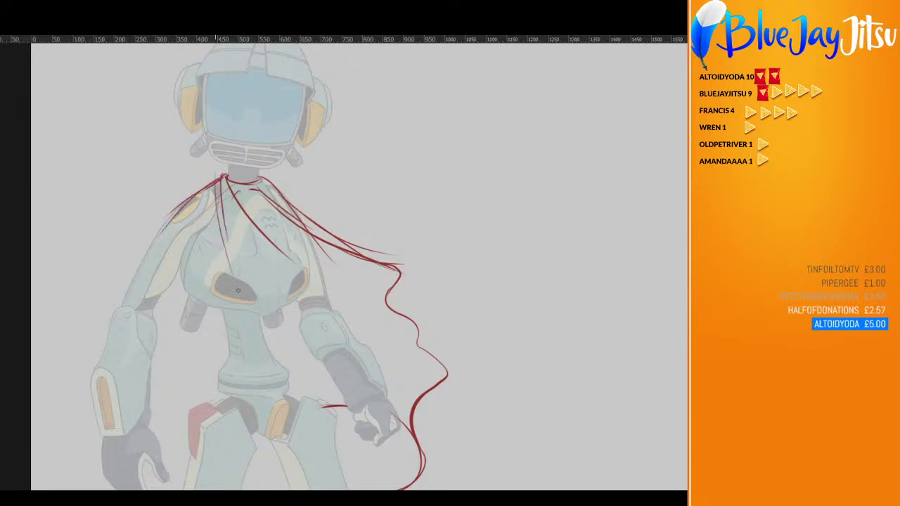
Draw the cape's wavy front hem across the chest and its lower hem curving past the hips to the windblown tip
mouse_move(303, 270)
left_mouse_down()
mouse_move(279, 277)
mouse_move(248, 313)
mouse_move(256, 308)
mouse_move(237, 304)
mouse_move(195, 331)
mouse_move(201, 304)
left_mouse_up()
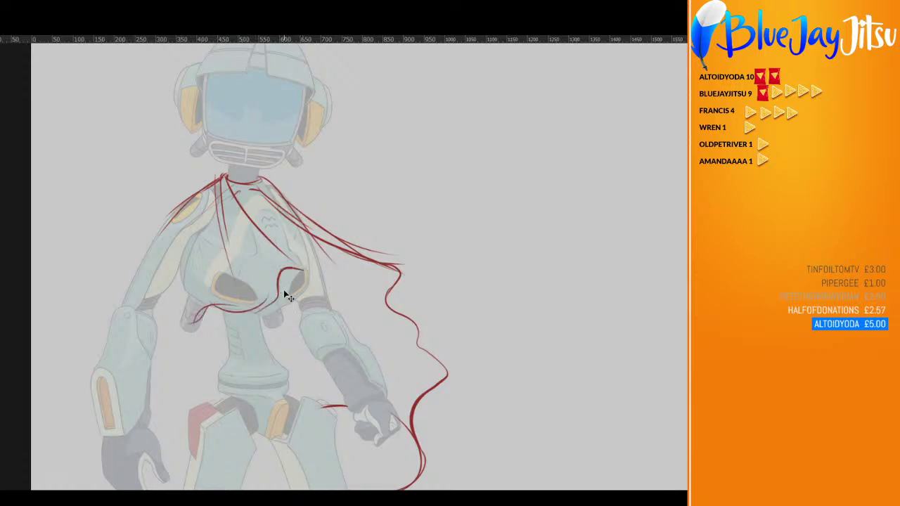
key("ctrl+z")
mouse_move(301, 270)
left_mouse_down()
mouse_move(276, 311)
mouse_move(210, 307)
mouse_move(164, 279)
mouse_move(113, 314)
mouse_move(149, 309)
mouse_move(109, 325)
left_mouse_up()
mouse_move(154, 363)
left_mouse_down()
mouse_move(206, 383)
mouse_move(203, 369)
mouse_move(201, 404)
mouse_move(295, 405)
mouse_move(240, 416)
mouse_move(220, 401)
mouse_move(298, 414)
mouse_move(390, 403)
mouse_move(324, 421)
mouse_move(289, 413)
mouse_move(310, 432)
mouse_move(451, 472)
mouse_move(393, 448)
mouse_move(432, 460)
mouse_move(392, 490)
left_mouse_up()
left_click_drag(405, 465, 395, 489)
left_click_drag(373, 447, 405, 481)
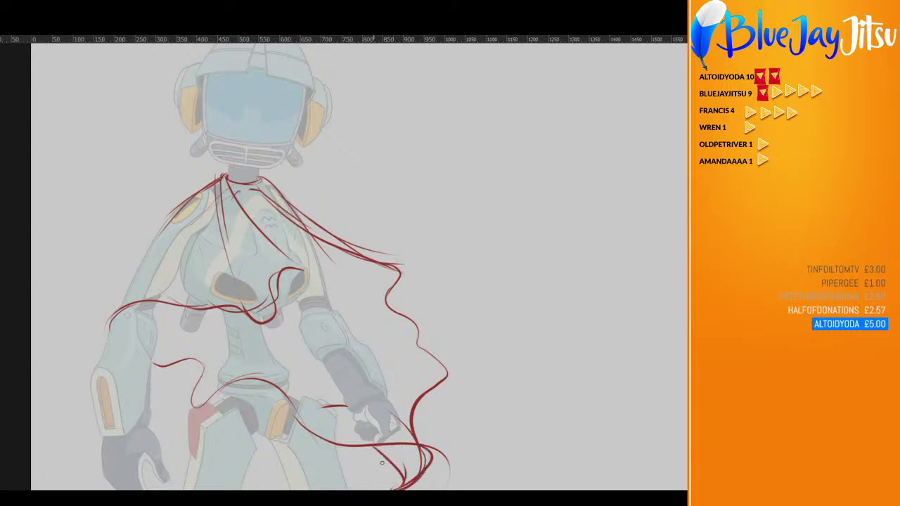
Add long fold lines and a curling inner hem to the windblown part of the cape on the clenched-fist side
mouse_move(450, 373)
left_mouse_down()
mouse_move(303, 287)
mouse_move(388, 306)
left_mouse_up()
mouse_move(252, 191)
left_mouse_down()
mouse_move(325, 263)
mouse_move(399, 298)
left_mouse_up()
mouse_move(237, 313)
left_mouse_down()
mouse_move(311, 373)
mouse_move(370, 402)
left_mouse_up()
key("ctrl+z")
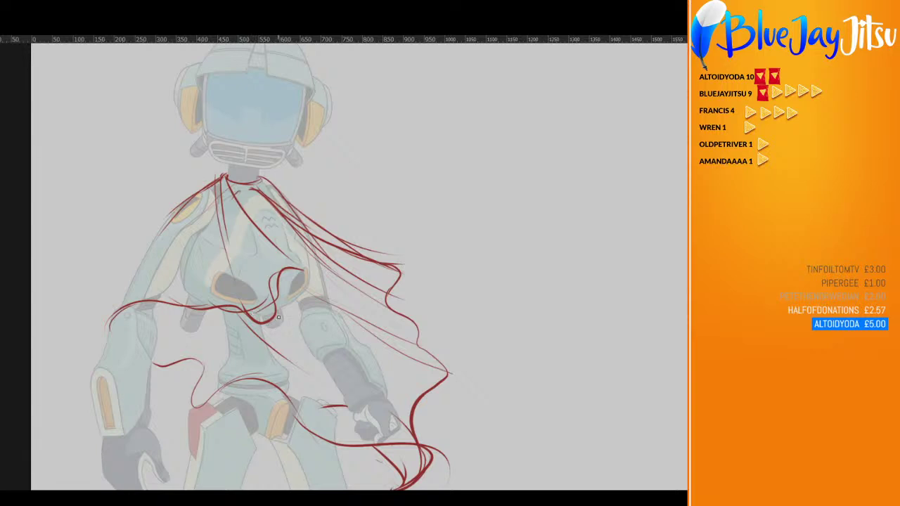
mouse_move(279, 318)
left_mouse_down()
mouse_move(319, 338)
mouse_move(399, 341)
mouse_move(392, 357)
mouse_move(387, 337)
mouse_move(343, 307)
mouse_move(364, 315)
mouse_move(360, 281)
mouse_move(368, 281)
mouse_move(359, 267)
mouse_move(378, 301)
mouse_move(364, 310)
mouse_move(383, 327)
left_mouse_up()
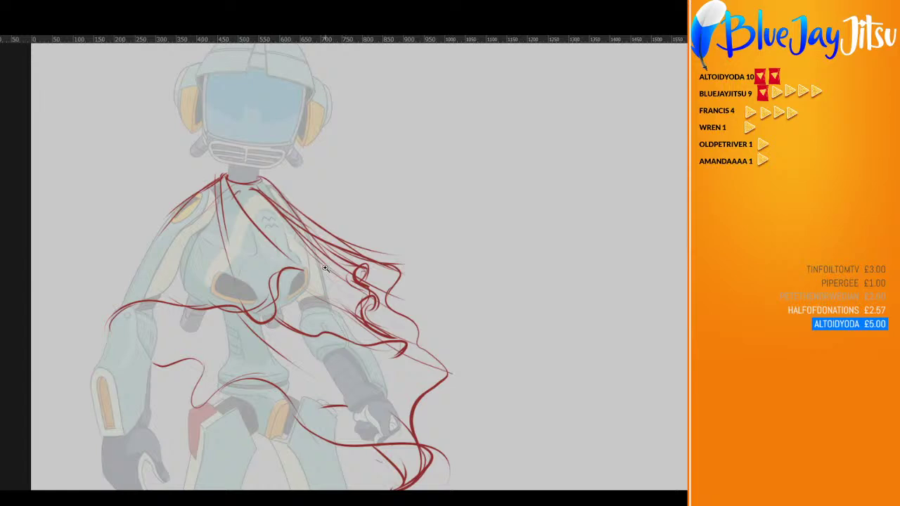
Sketch the cape's drape over the open-hand arm, adding vertical folds, a firmer collar and short lines below the hem
mouse_move(324, 267)
left_mouse_down()
mouse_move(292, 266)
mouse_move(342, 287)
left_mouse_up()
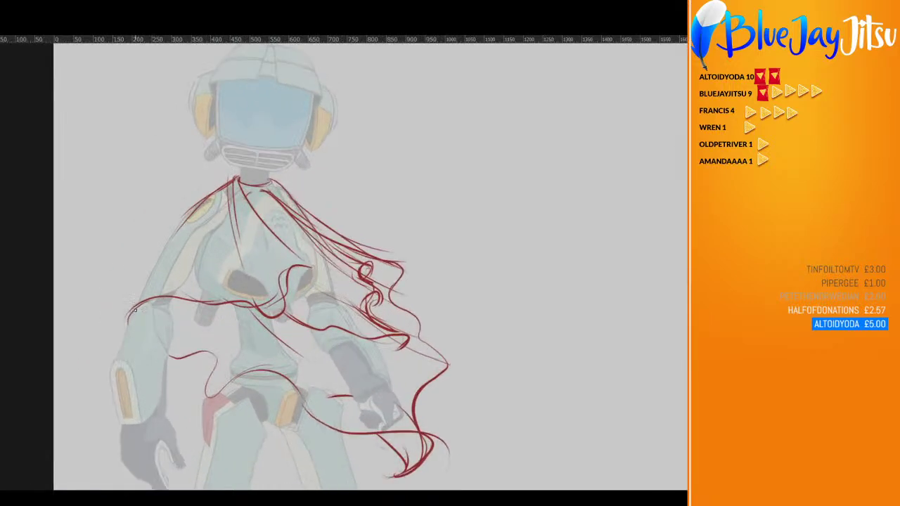
mouse_move(134, 309)
left_mouse_down()
mouse_move(201, 202)
mouse_move(206, 223)
left_mouse_up()
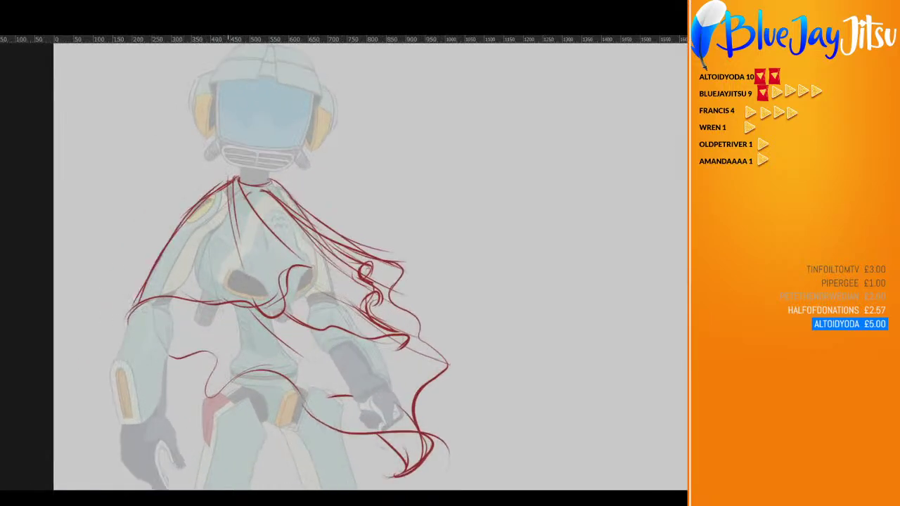
mouse_move(225, 193)
left_mouse_down()
mouse_move(212, 302)
mouse_move(229, 312)
left_mouse_up()
left_click_drag(147, 291, 213, 310)
mouse_move(132, 313)
left_mouse_down()
mouse_move(197, 304)
mouse_move(213, 199)
mouse_move(198, 245)
left_mouse_up()
left_click_drag(225, 183, 181, 284)
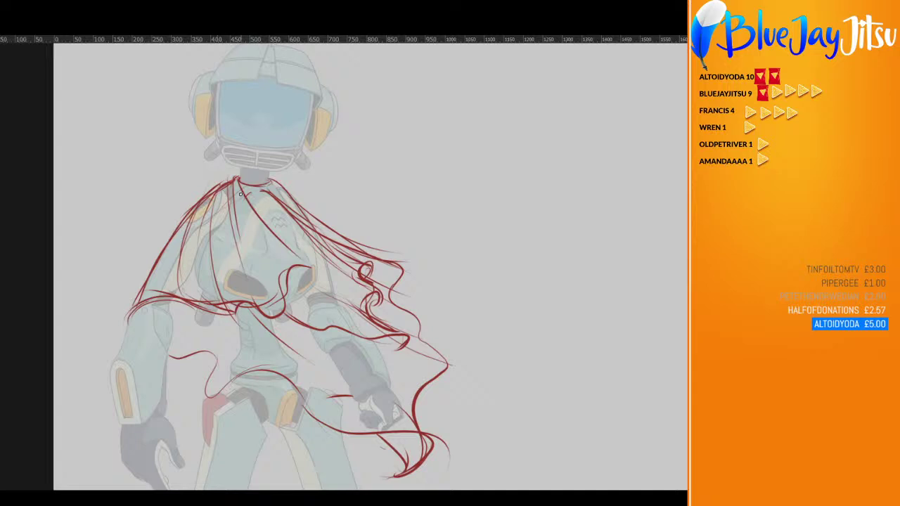
left_click_drag(242, 184, 274, 187)
mouse_move(197, 310)
left_mouse_down()
mouse_move(179, 330)
mouse_move(194, 353)
left_mouse_up()
left_click_drag(207, 310, 187, 347)
Clear the entire red cape sketch from the robot
key("ctrl+minus")
key("ctrl+minus")
key("ctrl+plus")
key("ctrl+plus")
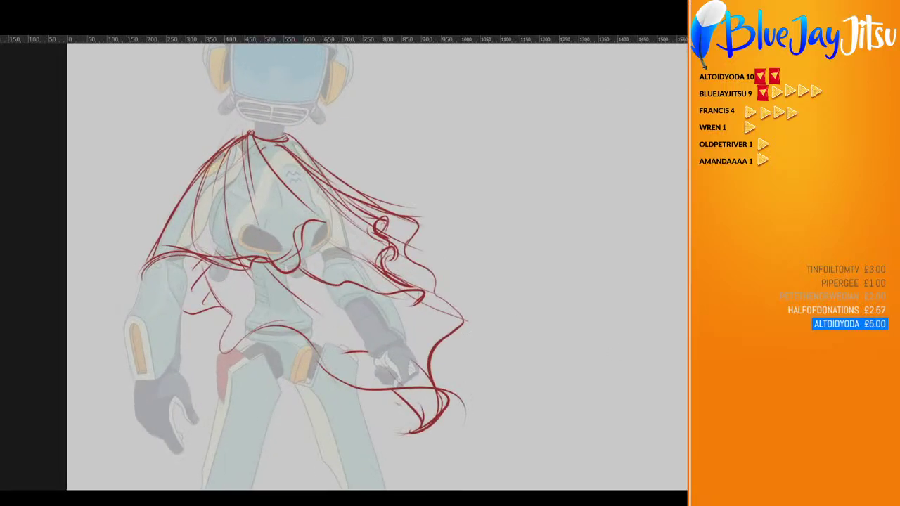
key("Delete")
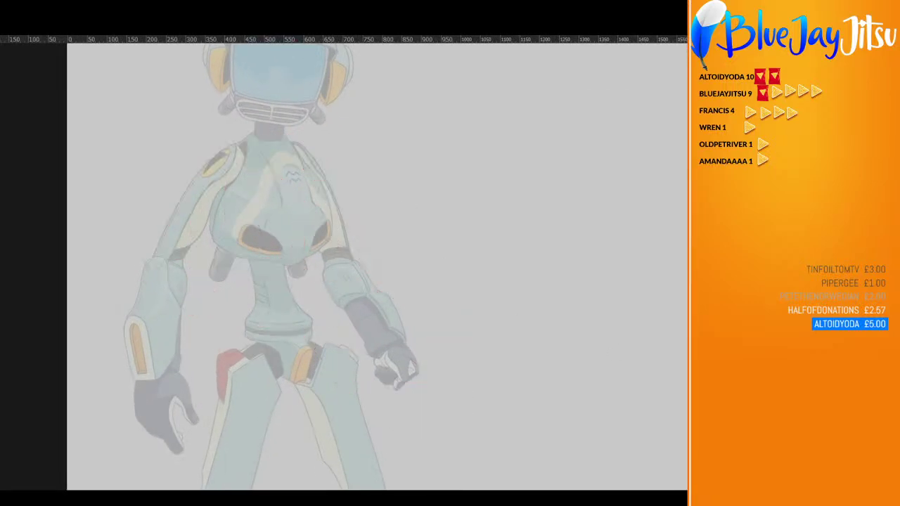
Sketch a new cape neckline with lines draping over the open-hand shoulder and one long line sweeping out past the opposite arm
left_click_drag(248, 136, 289, 150)
left_click_drag(190, 186, 246, 159)
left_click_drag(196, 177, 244, 153)
mouse_move(203, 178)
left_mouse_down()
mouse_move(251, 158)
mouse_move(315, 158)
mouse_move(325, 175)
left_mouse_up()
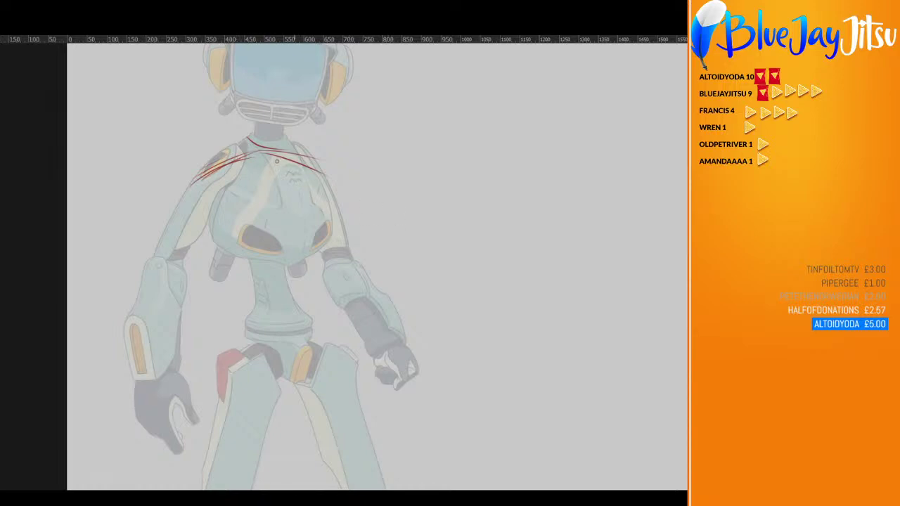
left_click_drag(246, 143, 441, 245)
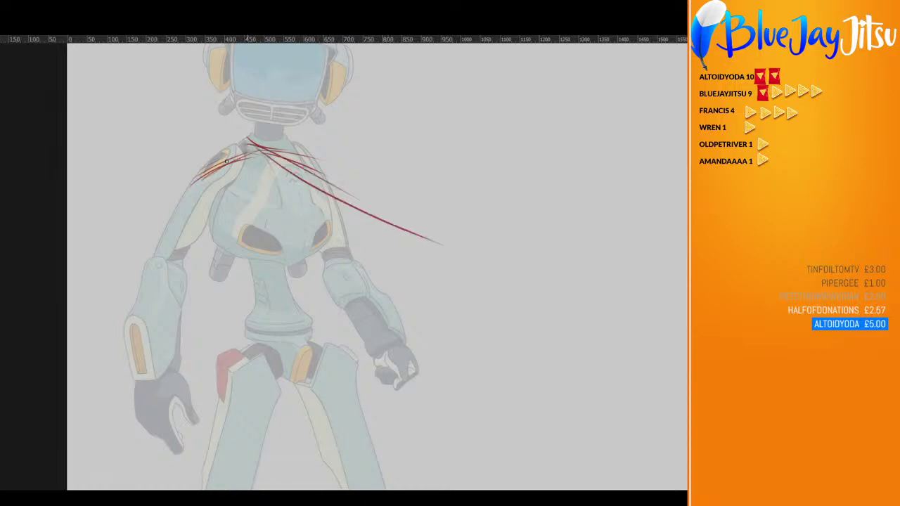
left_click_drag(244, 153, 184, 195)
left_click_drag(248, 150, 161, 227)
left_click_drag(237, 155, 172, 223)
Draw the cape's lower hem as loose waves from the open-hand elbow across the waist, curling around the clenched fist
mouse_move(188, 301)
left_mouse_down()
mouse_move(215, 331)
mouse_move(232, 320)
mouse_move(197, 316)
mouse_move(237, 335)
mouse_move(264, 315)
mouse_move(252, 329)
mouse_move(284, 327)
mouse_move(250, 341)
mouse_move(267, 332)
mouse_move(323, 349)
mouse_move(289, 343)
mouse_move(328, 340)
left_mouse_up()
left_click_drag(273, 320, 326, 337)
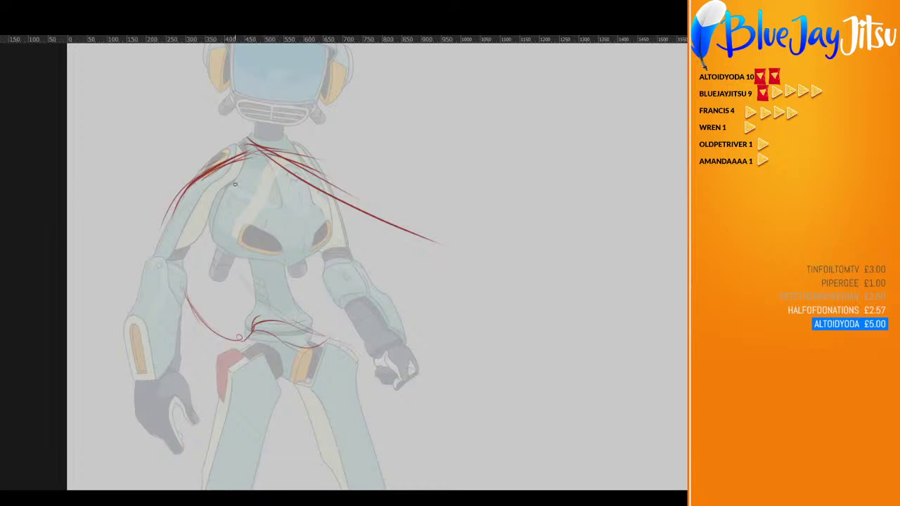
mouse_move(232, 265)
left_mouse_down()
mouse_move(267, 301)
mouse_move(313, 328)
mouse_move(340, 304)
mouse_move(360, 336)
mouse_move(399, 340)
mouse_move(403, 387)
left_mouse_up()
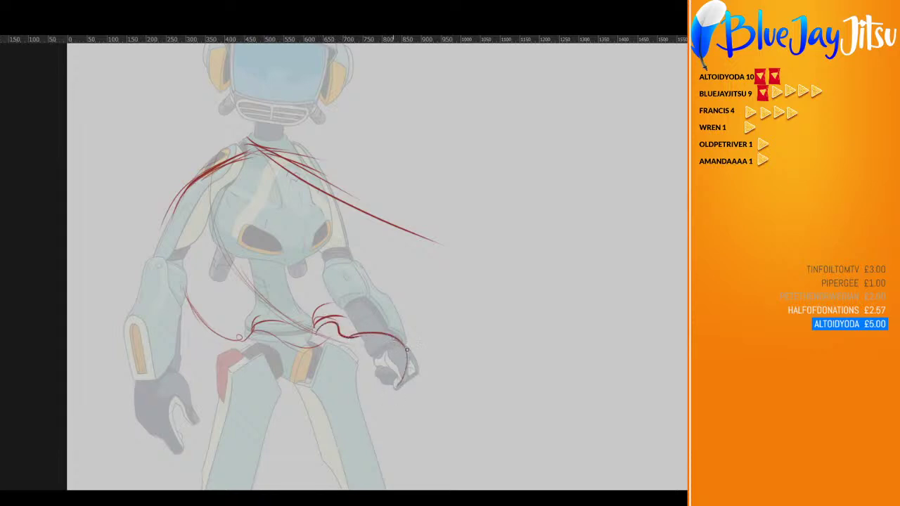
mouse_move(398, 340)
left_mouse_down()
mouse_move(415, 391)
mouse_move(440, 370)
mouse_move(385, 296)
left_mouse_up()
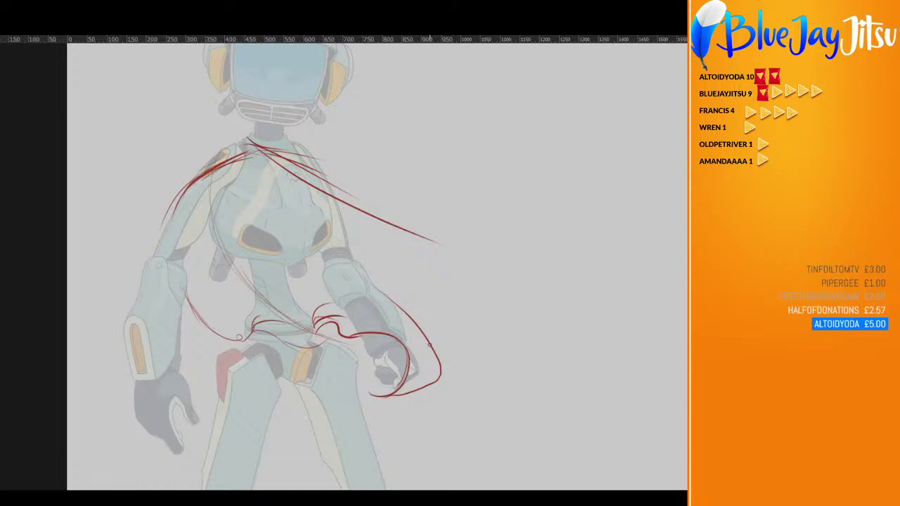
Sketch the cape's rippling outer edge above the clenched fist and strengthen the shoulder lines leading up to the neck
mouse_move(429, 345)
left_mouse_down()
mouse_move(421, 317)
mouse_move(428, 311)
mouse_move(444, 327)
left_mouse_up()
mouse_move(429, 284)
left_mouse_down()
mouse_move(437, 298)
mouse_move(411, 257)
mouse_move(436, 253)
mouse_move(410, 282)
mouse_move(432, 270)
mouse_move(425, 240)
mouse_move(299, 182)
left_mouse_up()
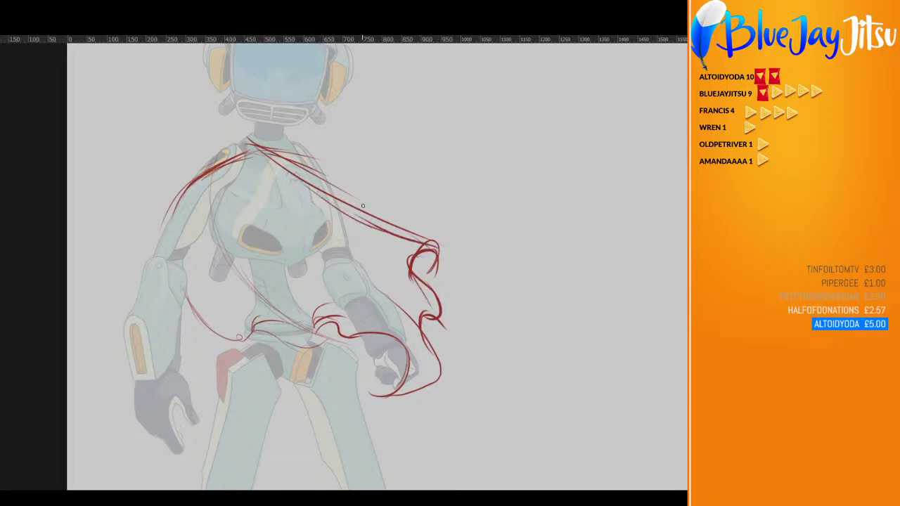
mouse_move(395, 218)
left_mouse_down()
mouse_move(398, 234)
mouse_move(395, 216)
mouse_move(398, 225)
left_mouse_up()
left_click_drag(279, 159, 373, 222)
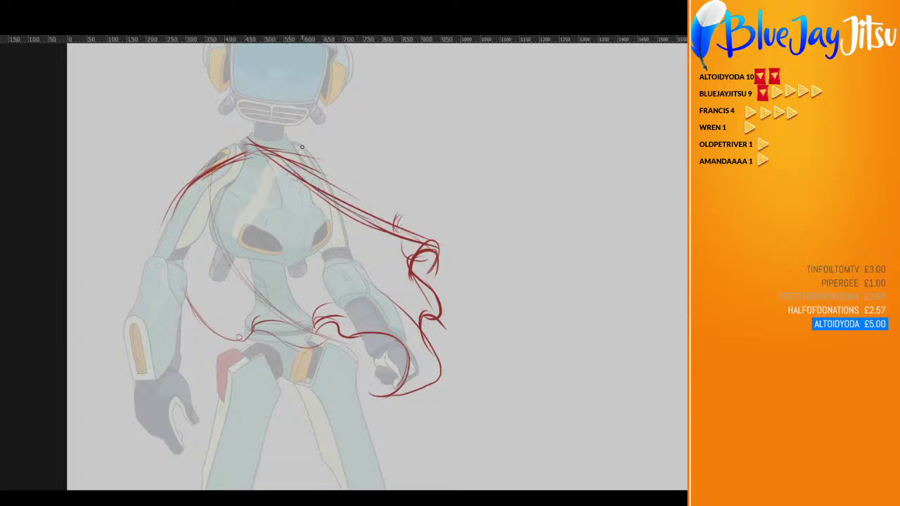
left_click_drag(284, 136, 343, 204)
mouse_move(290, 159)
left_mouse_down()
mouse_move(354, 205)
mouse_move(417, 221)
mouse_move(401, 229)
left_mouse_up()
Darken the cape's curled tip around the clenched fist and add fold lines running from it up across the waist
mouse_move(423, 314)
left_mouse_down()
mouse_move(424, 405)
mouse_move(395, 399)
left_mouse_up()
mouse_move(440, 378)
left_mouse_down()
mouse_move(389, 398)
mouse_move(390, 345)
mouse_move(354, 333)
left_mouse_up()
mouse_move(399, 356)
left_mouse_down()
mouse_move(350, 343)
mouse_move(272, 285)
left_mouse_up()
key("ctrl+z")
left_click_drag(339, 332, 260, 255)
Add long curved folds down the open-hand side of the cape and arch its collar line from the neck over the shoulder
mouse_move(239, 314)
left_mouse_down()
mouse_move(218, 252)
mouse_move(259, 144)
left_mouse_up()
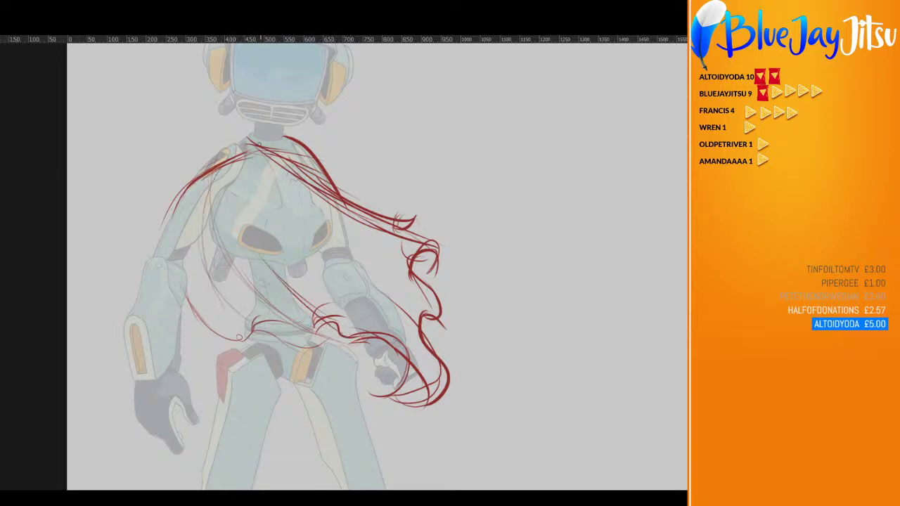
left_click_drag(211, 171, 221, 326)
mouse_move(230, 142)
left_mouse_down()
mouse_move(184, 192)
mouse_move(190, 181)
left_mouse_up()
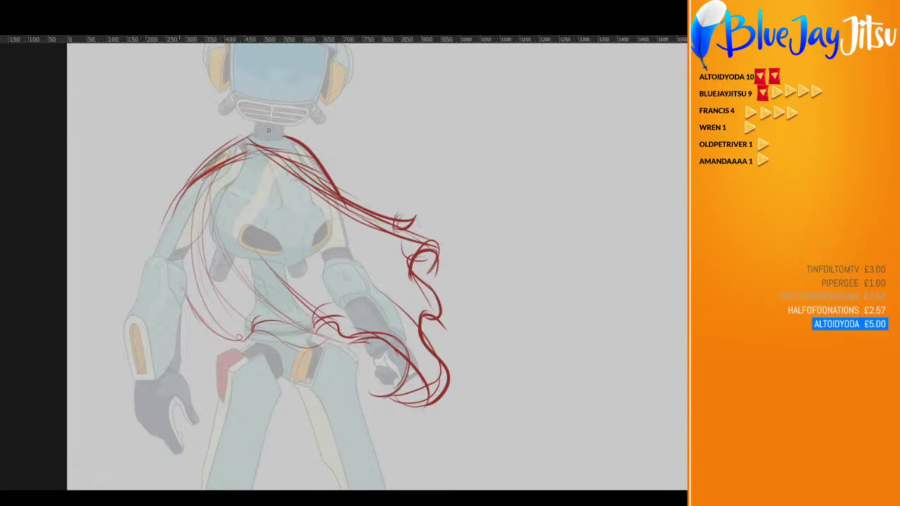
left_click_drag(264, 128, 201, 167)
scroll(400, 187, "down", 2)
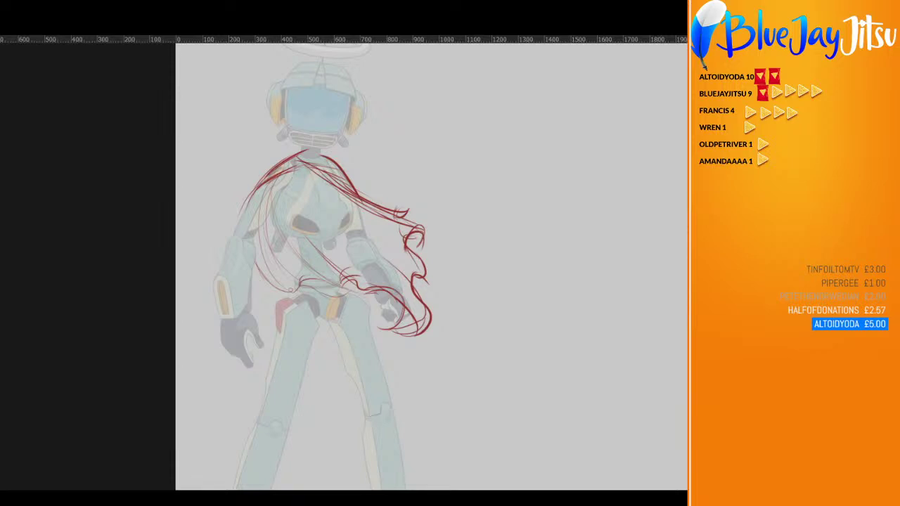
key("0")
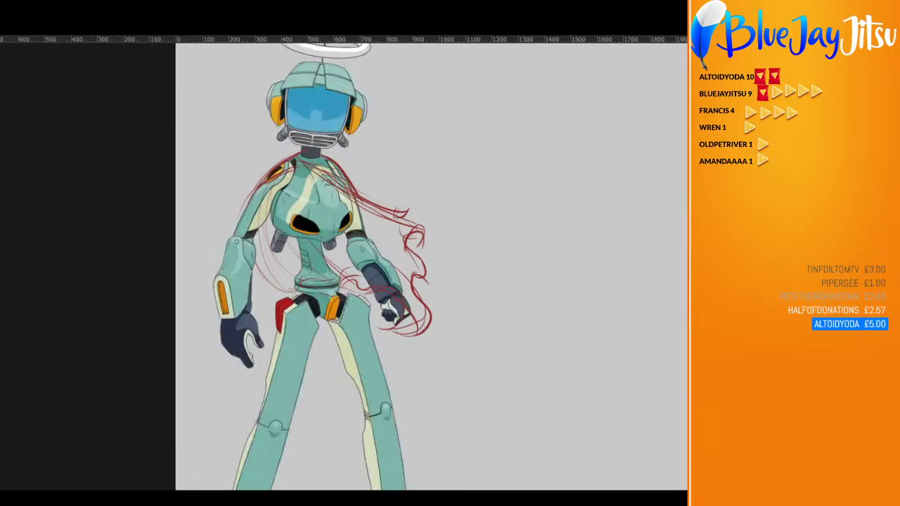
key("Delete")
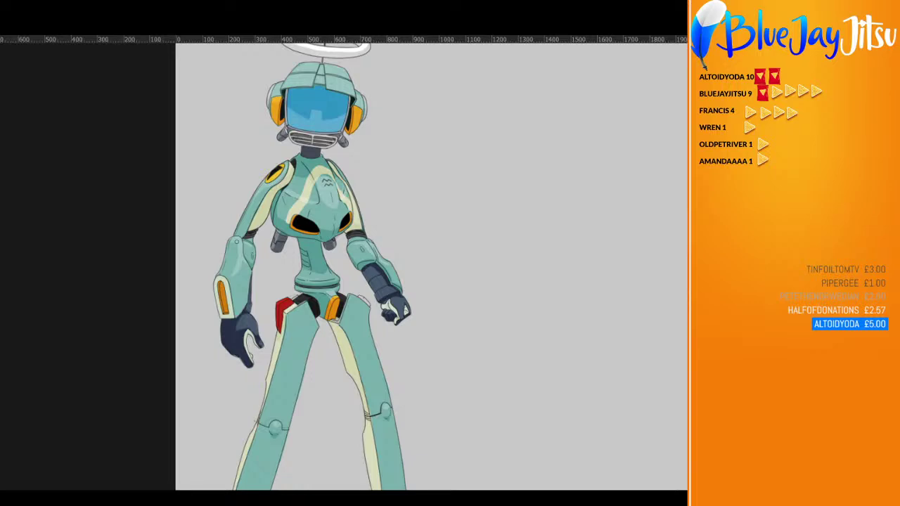
key("Delete")
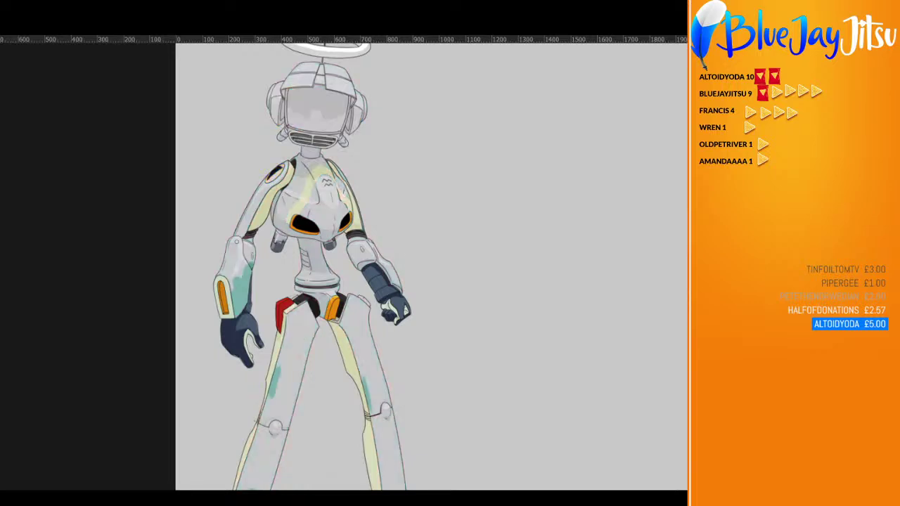
key("Delete")
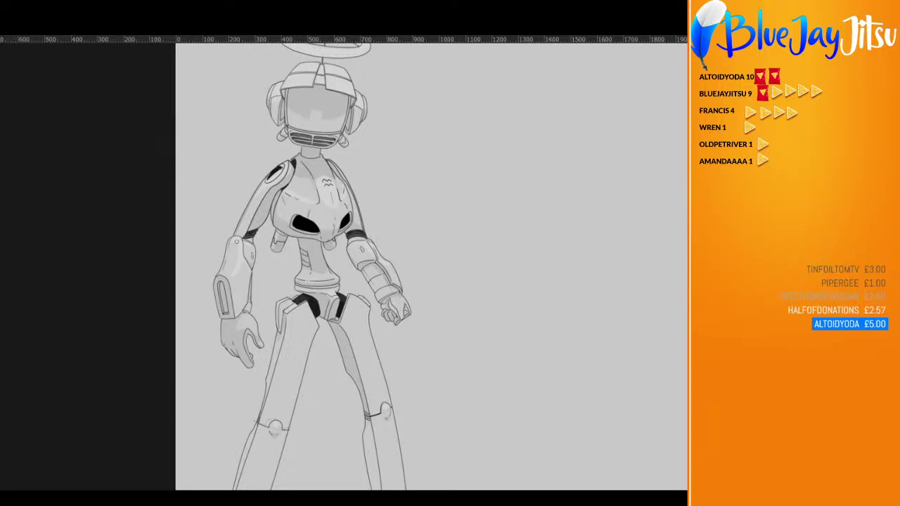
key("ctrl+z")
key("ctrl+z")
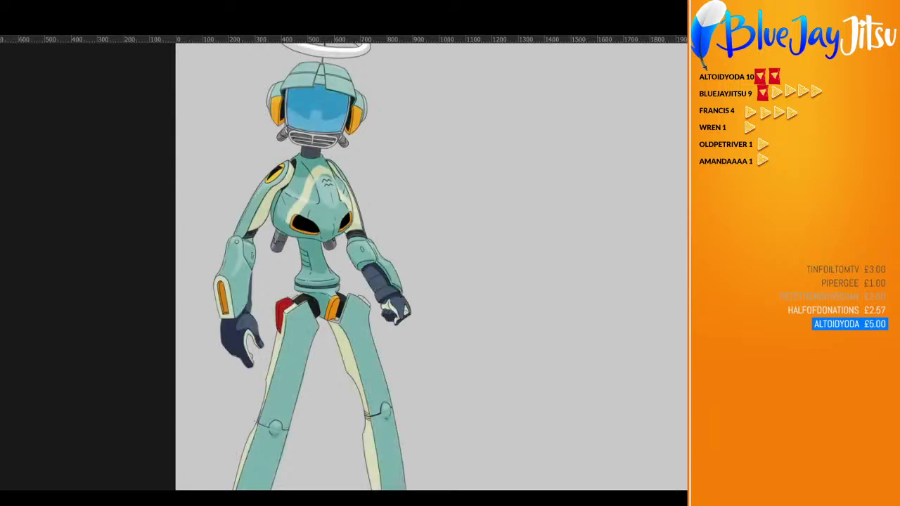
key("ctrl+z")
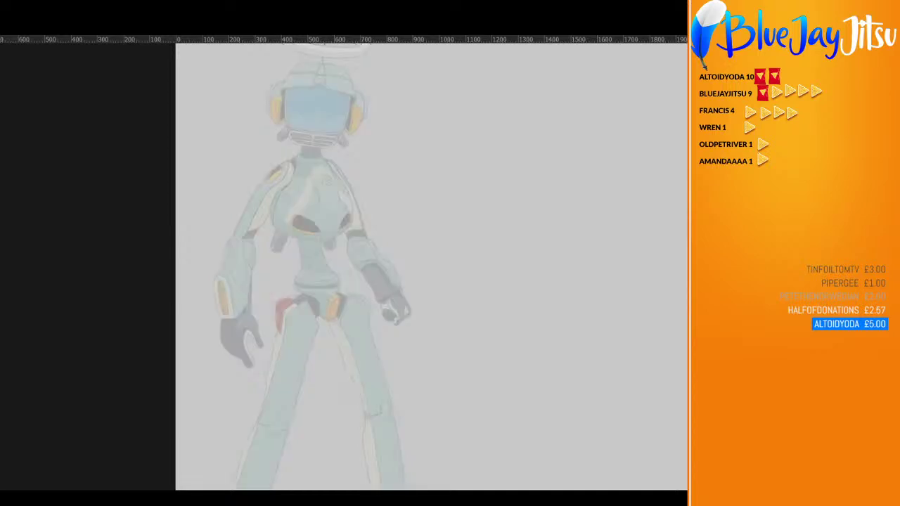
key("ctrl+shift+z")
key("ctrl+z")
Darken the cape's drape over the open-hand shoulder and its lower hem curving from that elbow to the waist
scroll(288, 145, "up", 1)
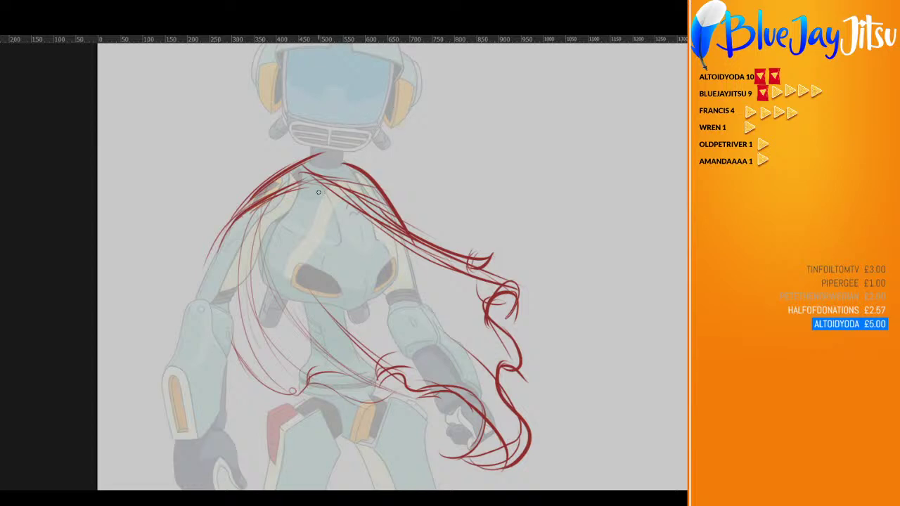
mouse_move(312, 178)
left_mouse_down()
mouse_move(245, 205)
mouse_move(220, 233)
mouse_move(232, 209)
mouse_move(226, 220)
left_mouse_up()
mouse_move(295, 164)
left_mouse_down()
mouse_move(243, 195)
mouse_move(219, 239)
left_mouse_up()
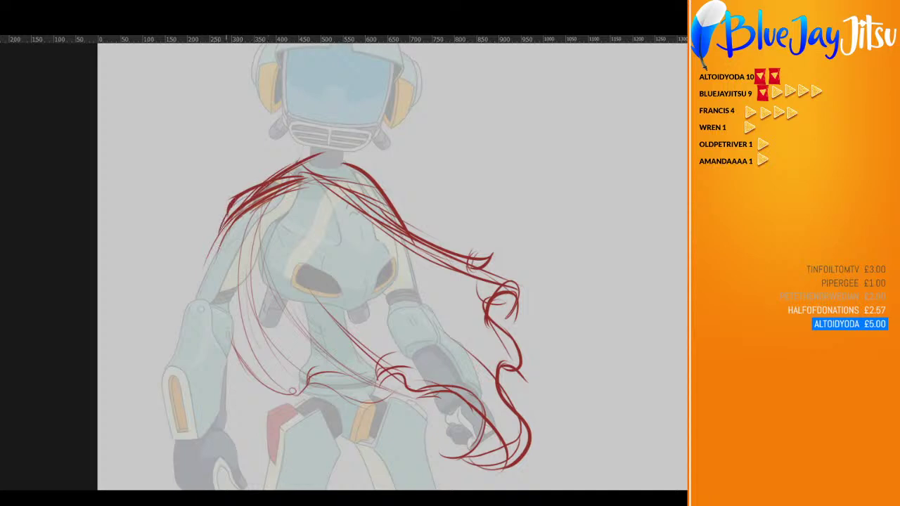
mouse_move(233, 336)
left_mouse_down()
mouse_move(299, 401)
mouse_move(235, 342)
mouse_move(300, 395)
mouse_move(292, 390)
mouse_move(309, 367)
mouse_move(296, 384)
mouse_move(317, 381)
left_mouse_up()
mouse_move(243, 325)
left_mouse_down()
mouse_move(326, 382)
mouse_move(327, 371)
mouse_move(315, 388)
mouse_move(397, 389)
left_mouse_up()
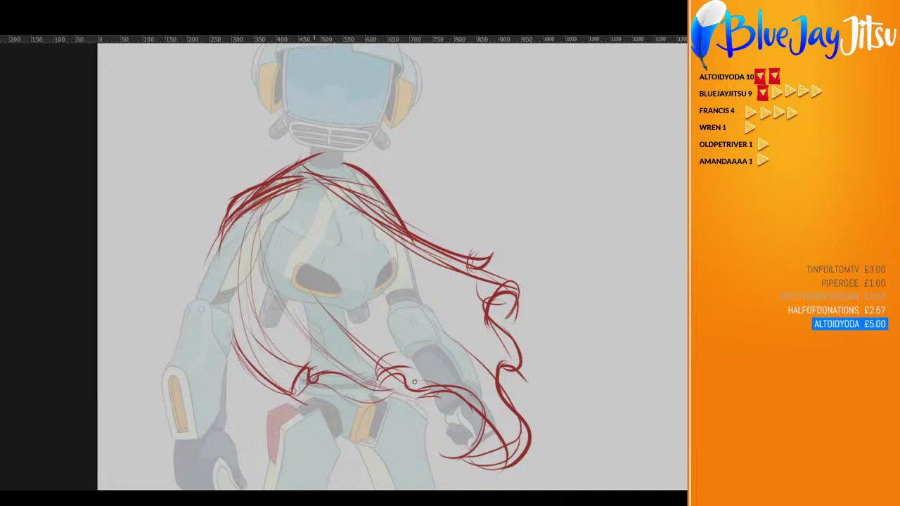
Strengthen the clenched-fist shoulder line and draw long folds from the chest and elbow out to the cape's rippling outer edge
left_click_drag(341, 160, 385, 187)
left_click_drag(401, 219, 478, 256)
left_click_drag(343, 199, 495, 327)
left_click_drag(385, 244, 488, 323)
left_click_drag(398, 296, 511, 359)
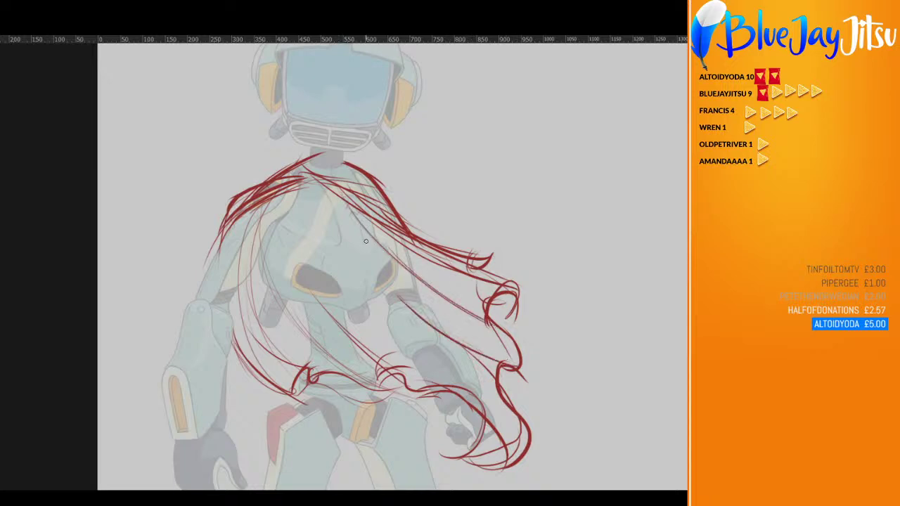
Compare the current cape sketch with the earlier version over the whole figure by switching their visibility
scroll(519, 336, "down", 3)
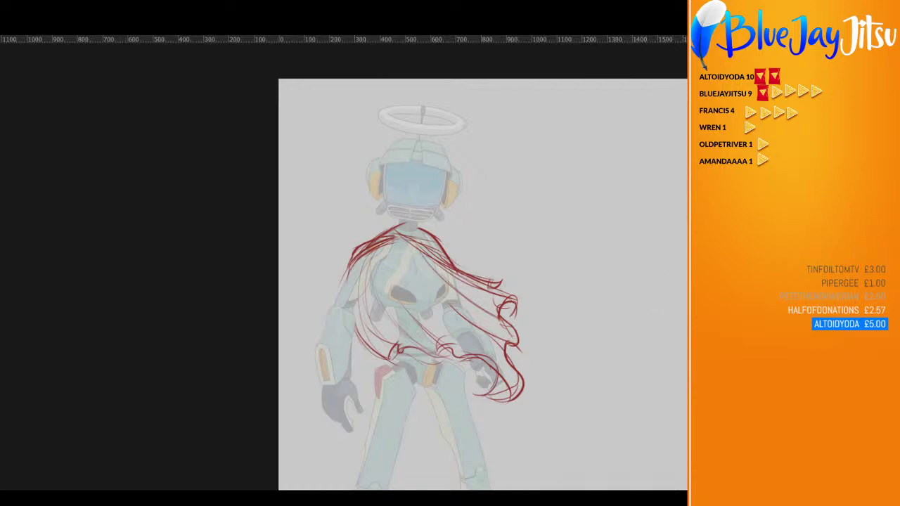
key("ctrl+comma")
key("ctrl+comma")
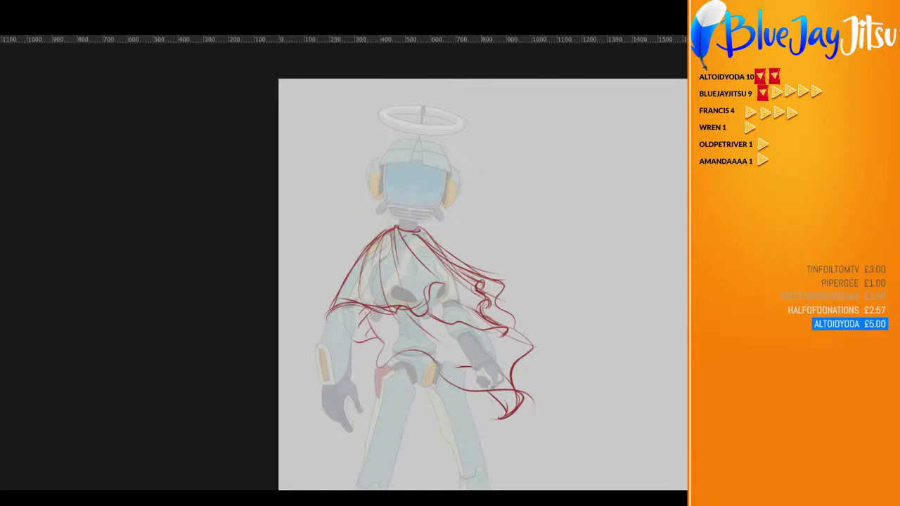
key("ctrl+comma")
key("ctrl+comma")
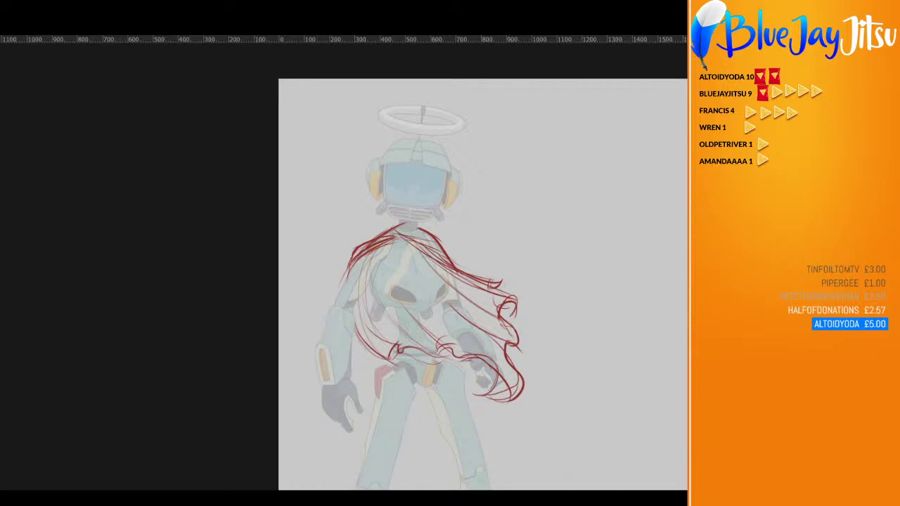
Clear the cape sketch from view and start a shorter version with a hem sweeping under the chest and a clenched-fist-side shoulder line
key("Delete")
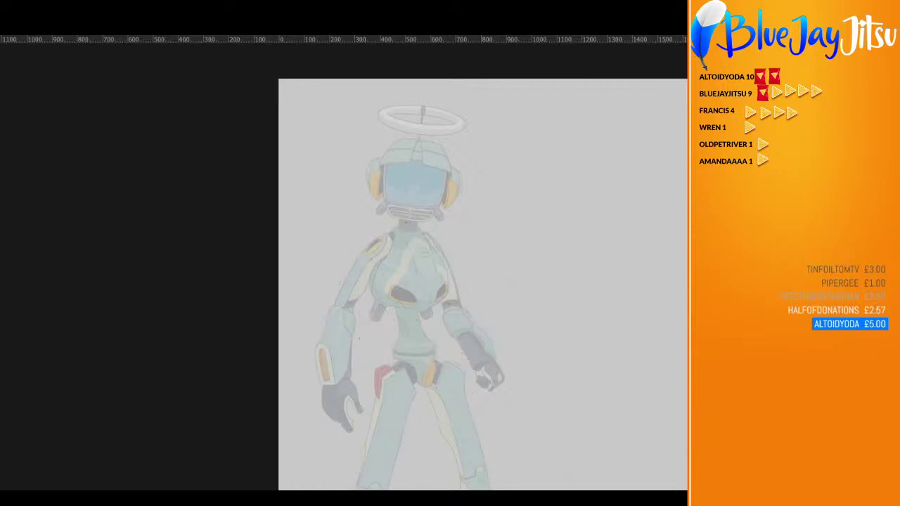
scroll(429, 275, "up", 3)
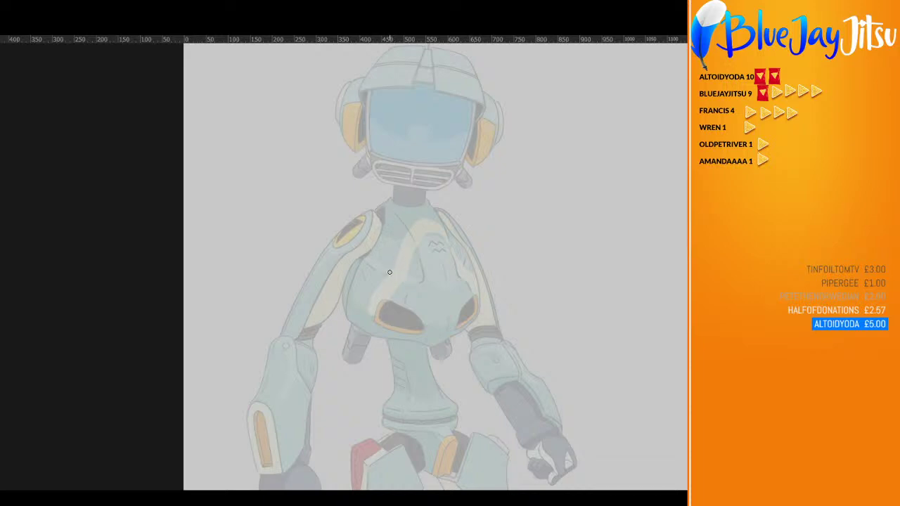
mouse_move(380, 215)
left_mouse_down()
mouse_move(371, 310)
mouse_move(467, 392)
left_mouse_up()
left_click_drag(380, 320, 479, 381)
left_click_drag(373, 301, 519, 392)
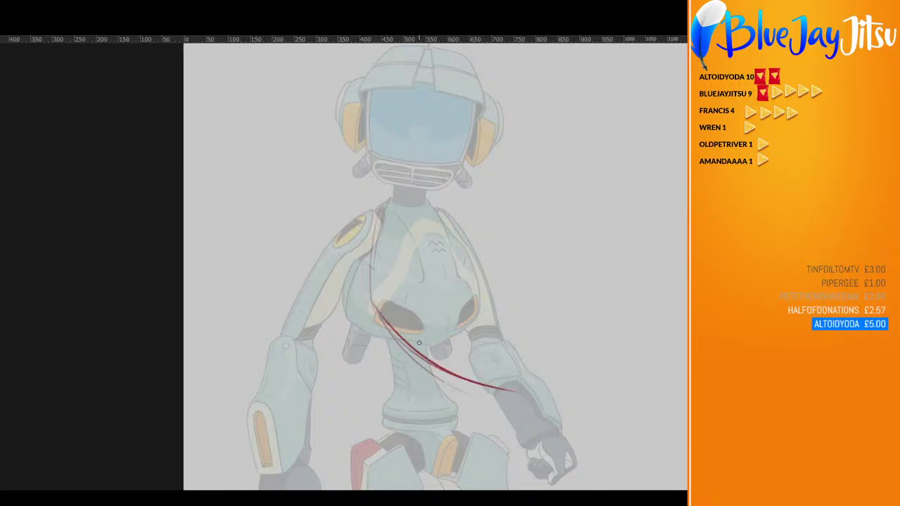
mouse_move(425, 353)
left_mouse_down()
mouse_move(530, 388)
mouse_move(517, 360)
mouse_move(522, 342)
left_mouse_up()
left_click_drag(433, 206, 510, 313)
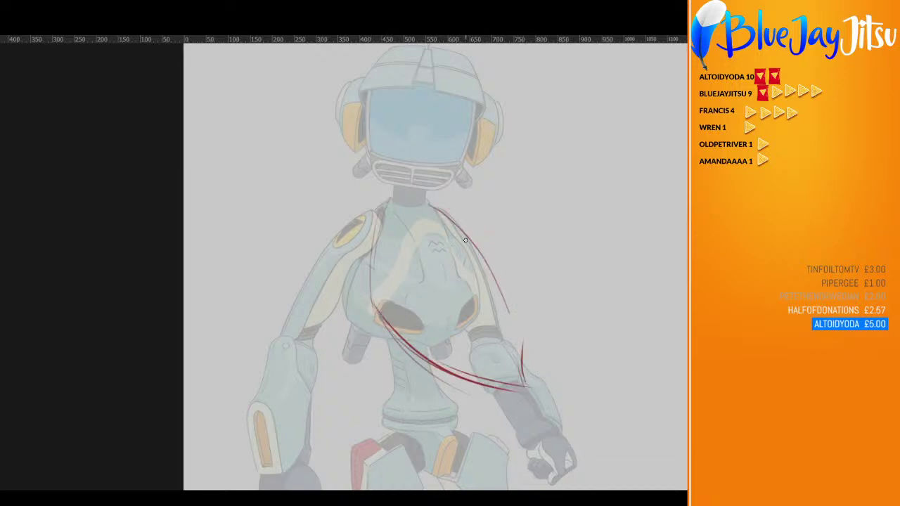
Draw the short cape's neckline, a diagonal front edge across the chest, and ragged fluttering tips beyond the clenched-fist elbow
left_click_drag(387, 207, 440, 212)
left_click_drag(385, 208, 450, 328)
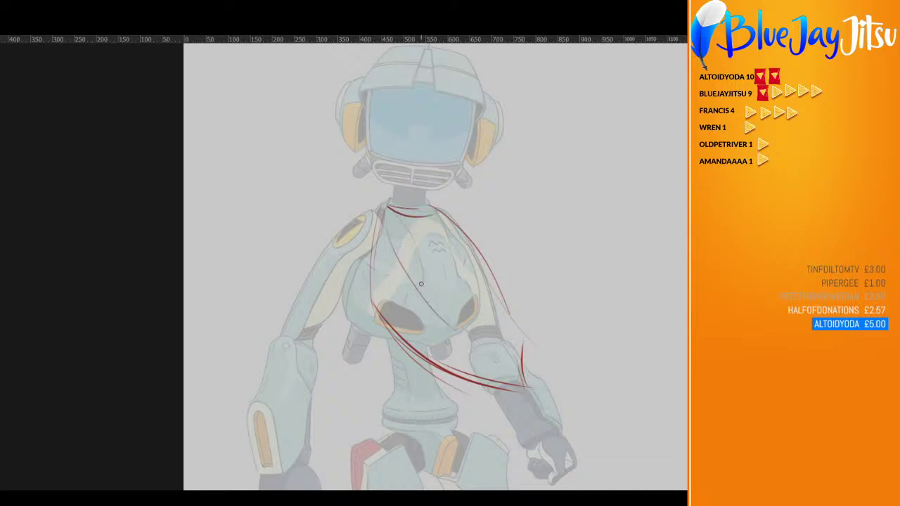
mouse_move(385, 228)
left_mouse_down()
mouse_move(491, 364)
mouse_move(460, 341)
mouse_move(553, 355)
mouse_move(542, 366)
mouse_move(572, 373)
left_mouse_up()
left_click_drag(570, 370, 478, 296)
mouse_move(542, 358)
left_mouse_down()
mouse_move(530, 345)
mouse_move(540, 322)
mouse_move(552, 324)
mouse_move(535, 338)
mouse_move(514, 289)
left_mouse_up()
mouse_move(445, 225)
left_mouse_down()
mouse_move(502, 289)
mouse_move(472, 245)
mouse_move(483, 270)
mouse_move(524, 312)
left_mouse_up()
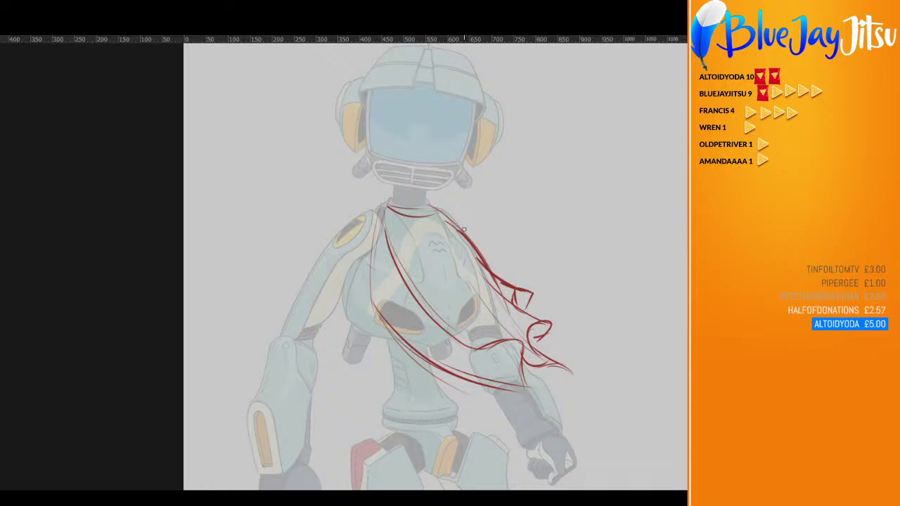
Erase the lower hem curve beneath the chest and drape the cape over the open-hand shoulder with layered strokes
mouse_move(385, 243)
left_mouse_down()
mouse_move(376, 194)
mouse_move(357, 253)
mouse_move(343, 261)
left_mouse_up()
mouse_move(372, 223)
left_mouse_down()
mouse_move(409, 336)
mouse_move(524, 385)
left_mouse_up()
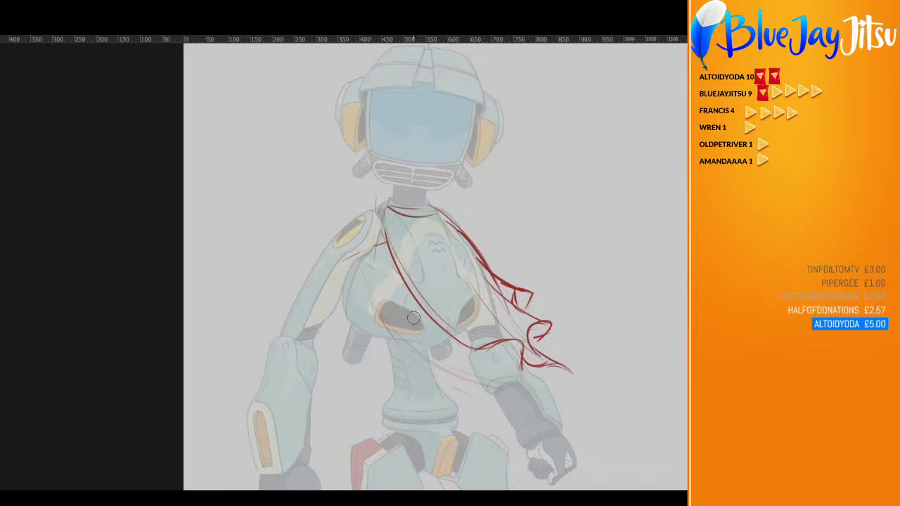
key("b")
mouse_move(387, 234)
left_mouse_down()
mouse_move(328, 239)
mouse_move(386, 233)
mouse_move(298, 278)
left_mouse_up()
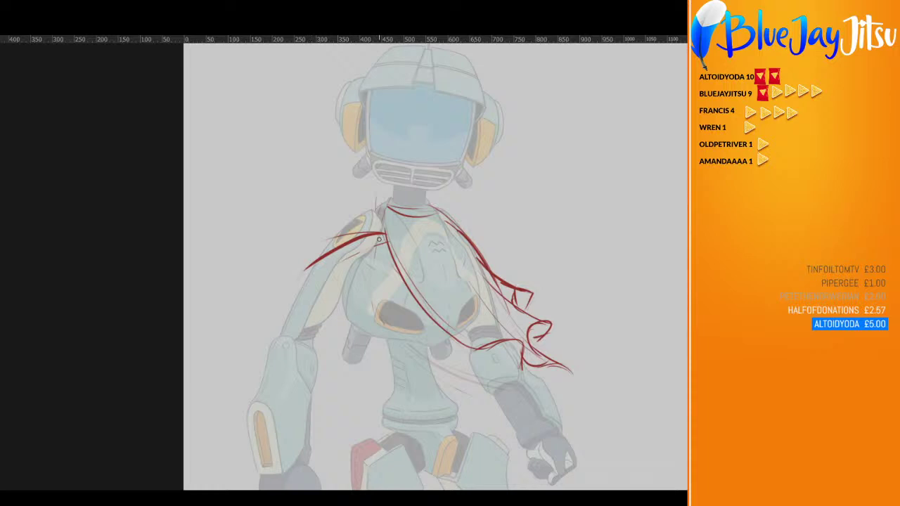
key("ctrl+z")
key("ctrl+z")
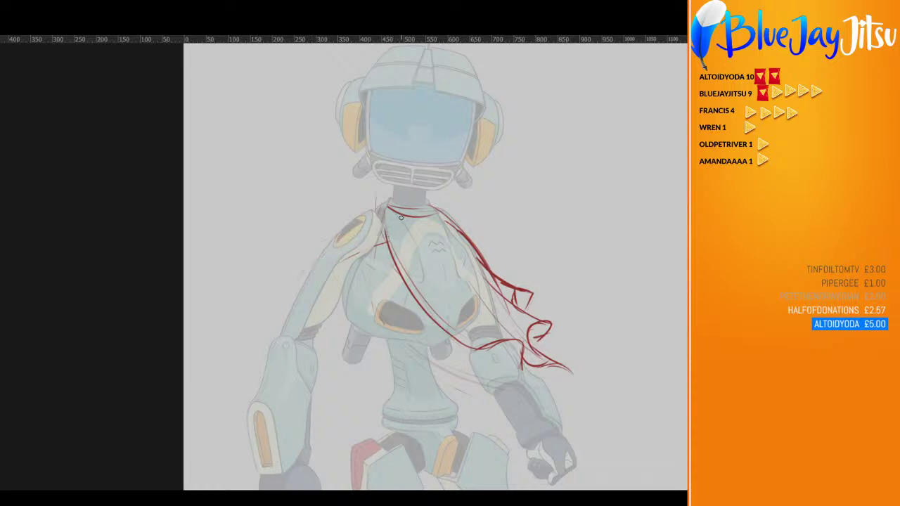
mouse_move(399, 214)
left_mouse_down()
mouse_move(388, 207)
mouse_move(361, 220)
mouse_move(306, 266)
left_mouse_up()
left_click_drag(352, 226, 309, 271)
mouse_move(401, 206)
left_mouse_down()
mouse_move(353, 218)
mouse_move(395, 197)
mouse_move(324, 242)
left_mouse_up()
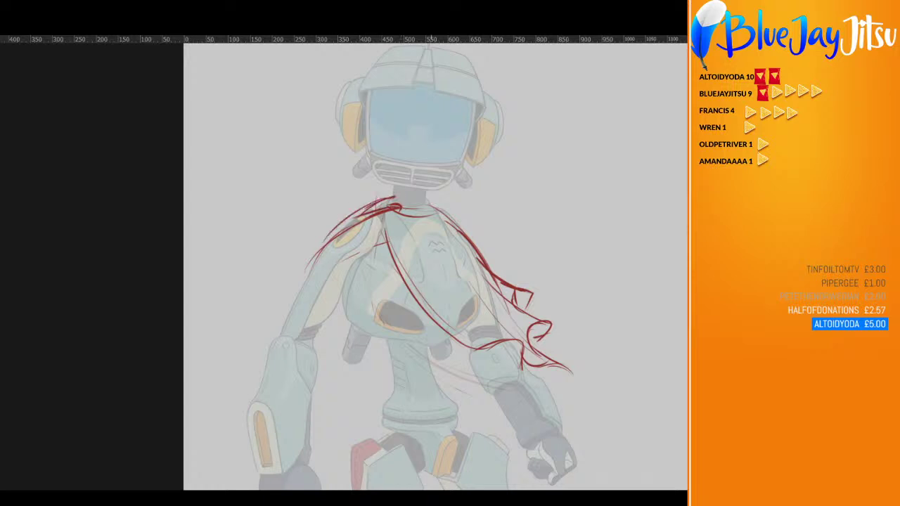
Add the collar's gathered end, a side edge with a wavy hem at the waist, and a large curl beyond the clenched-fist arm
left_click_drag(431, 211, 447, 211)
mouse_move(340, 232)
left_mouse_down()
mouse_move(305, 280)
mouse_move(317, 351)
mouse_move(341, 396)
mouse_move(362, 372)
mouse_move(376, 398)
mouse_move(454, 374)
mouse_move(488, 393)
mouse_move(472, 398)
mouse_move(488, 397)
left_mouse_up()
mouse_move(530, 314)
left_mouse_down()
mouse_move(581, 302)
mouse_move(600, 312)
mouse_move(588, 366)
left_mouse_up()
left_click_drag(589, 307, 587, 357)
mouse_move(485, 262)
left_mouse_down()
mouse_move(578, 307)
mouse_move(602, 331)
left_mouse_up()
mouse_move(571, 302)
left_mouse_down()
mouse_move(602, 345)
mouse_move(577, 360)
left_mouse_up()
mouse_move(546, 316)
left_mouse_down()
mouse_move(561, 347)
mouse_move(539, 232)
left_mouse_up()
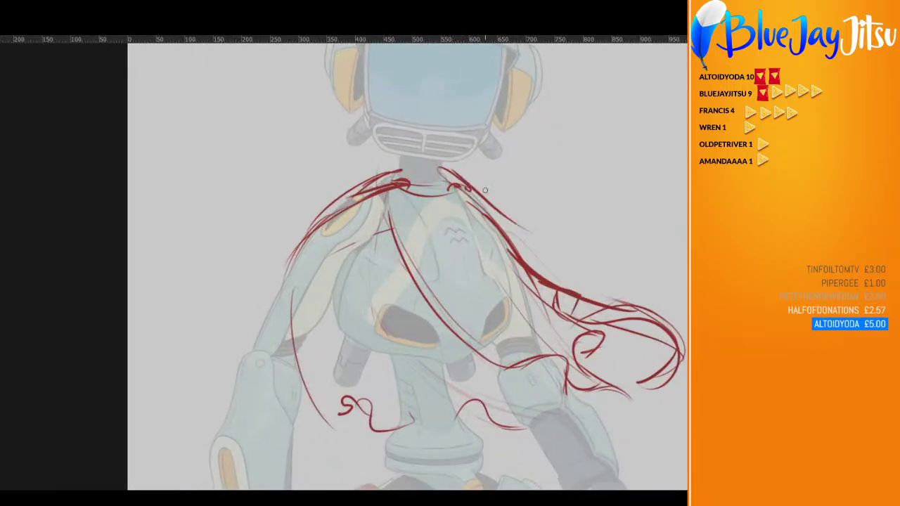
Sweep the cape's upper edge outward from the neck into a raised tip with a small fold along it
mouse_move(449, 172)
left_mouse_down()
mouse_move(626, 209)
mouse_move(646, 248)
left_mouse_up()
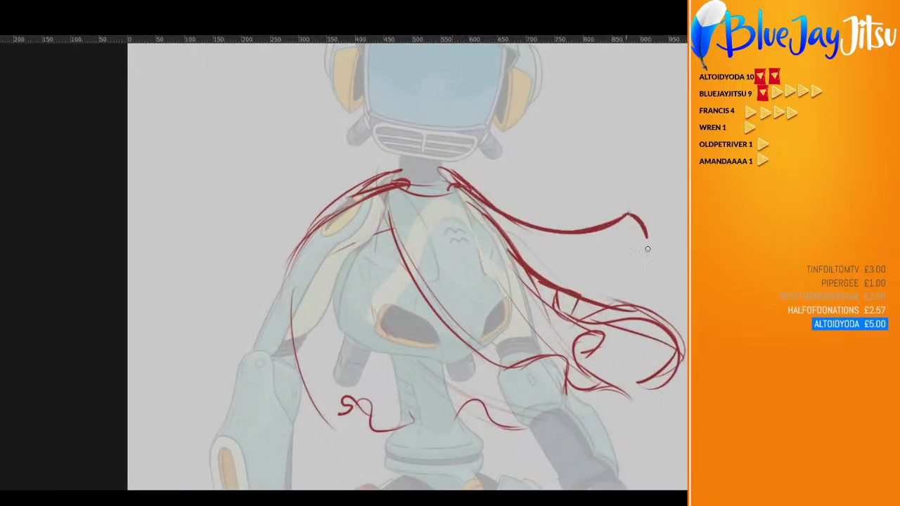
left_click_drag(520, 231, 671, 251)
key("ctrl+z")
mouse_move(578, 215)
left_mouse_down()
mouse_move(591, 224)
mouse_move(587, 216)
left_mouse_up()
left_click_drag(585, 219, 489, 212)
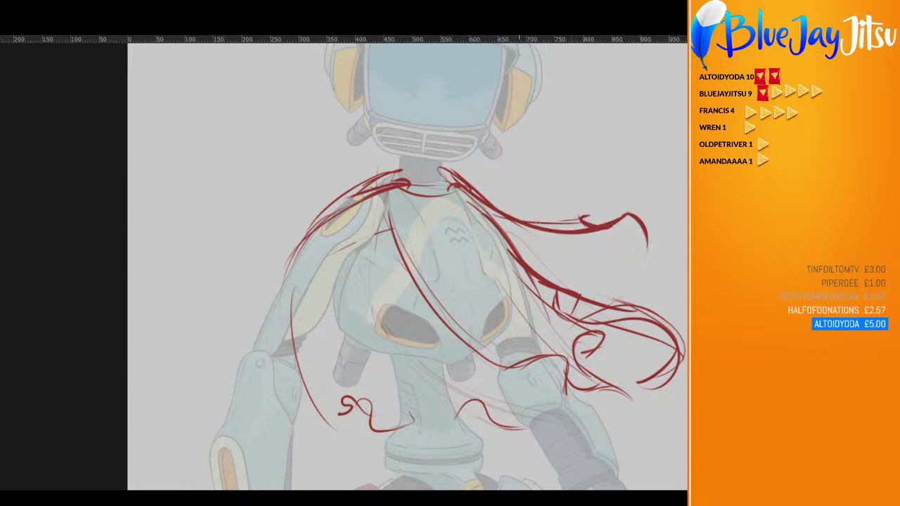
Connect the raised tip down to the large outer curl and add folds running back toward the body
left_click_drag(647, 244, 684, 296)
left_click_drag(655, 276, 686, 298)
left_click_drag(687, 362, 657, 379)
left_click_drag(687, 314, 590, 323)
left_click_drag(621, 288, 572, 296)
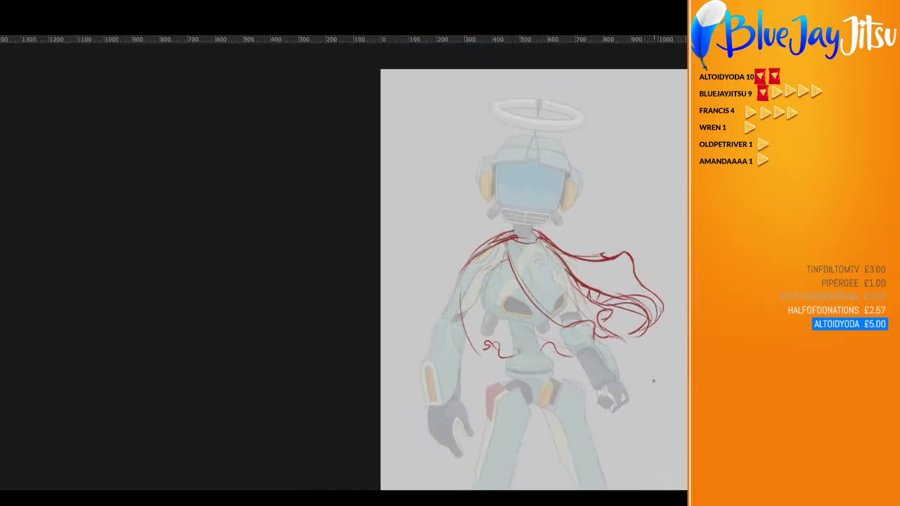
Replace this version with the previous longer cape sketch and add a fold sweeping from the neck across the chest to the outer tip
key("Delete")
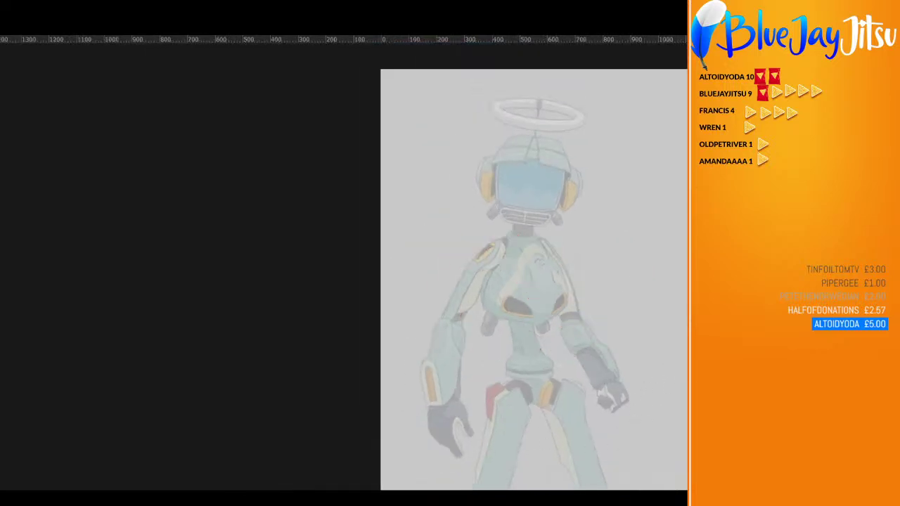
key("ctrl+z")
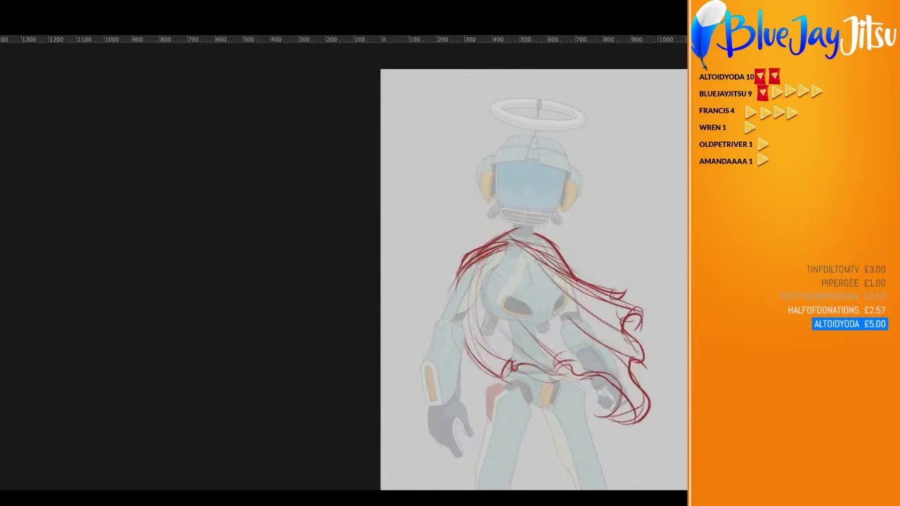
left_click_drag(560, 365, 456, 290)
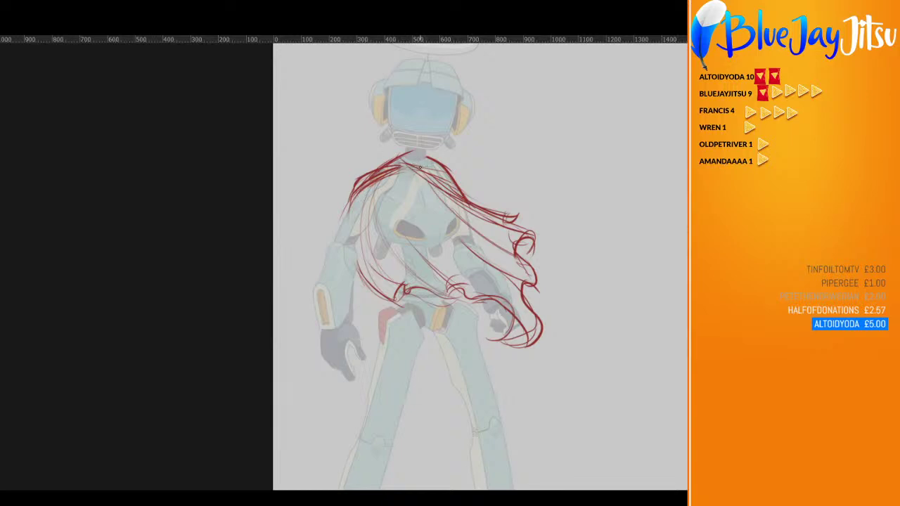
mouse_move(404, 156)
left_mouse_down()
mouse_move(408, 175)
mouse_move(449, 210)
mouse_move(535, 234)
mouse_move(502, 223)
left_mouse_up()
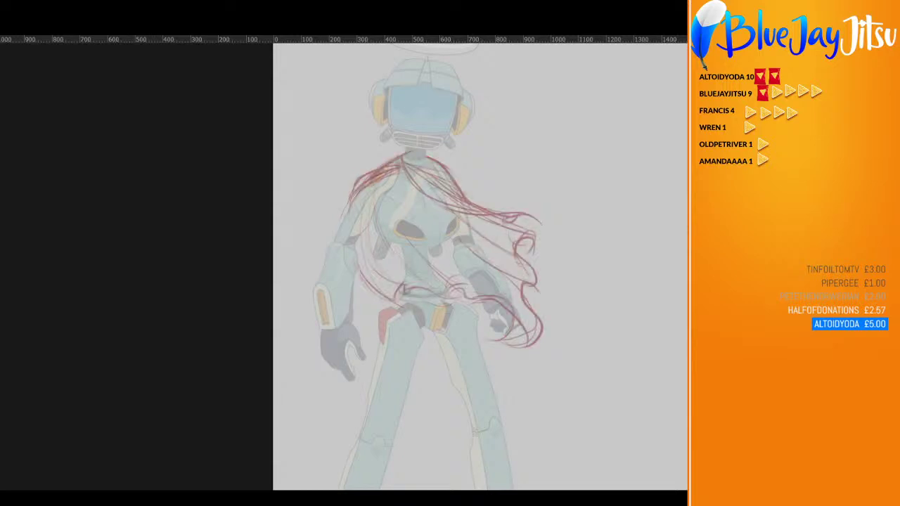
Trace a jagged torn hem in blue over the faded red sketch, from the open-hand forearm to the waist
scroll(378, 163, "up", 3)
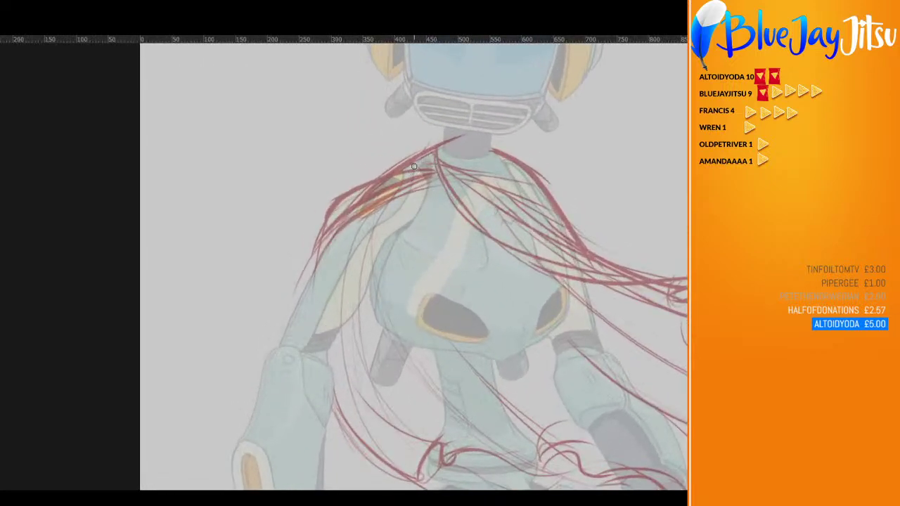
left_click_drag(519, 301, 395, 265)
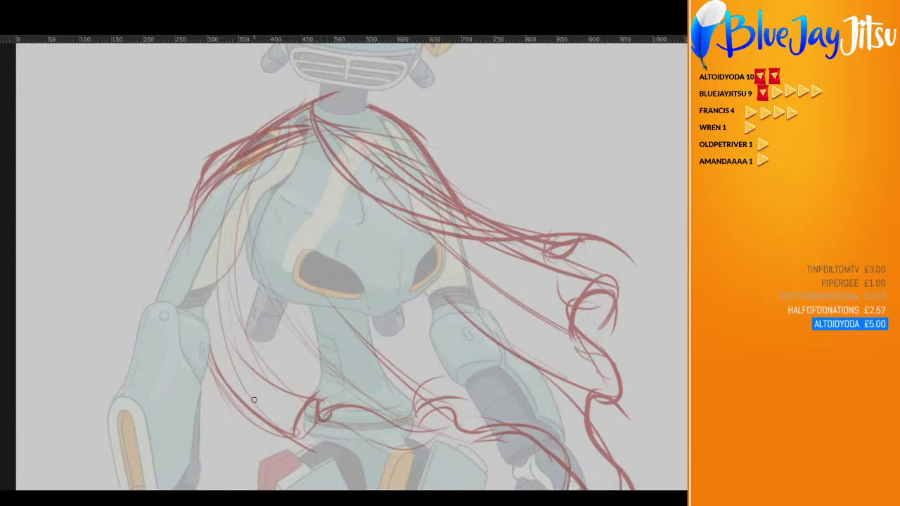
left_click_drag(224, 378, 290, 408)
key("ctrl+z")
key("ctrl+shift+z")
left_click_drag(398, 267, 378, 217)
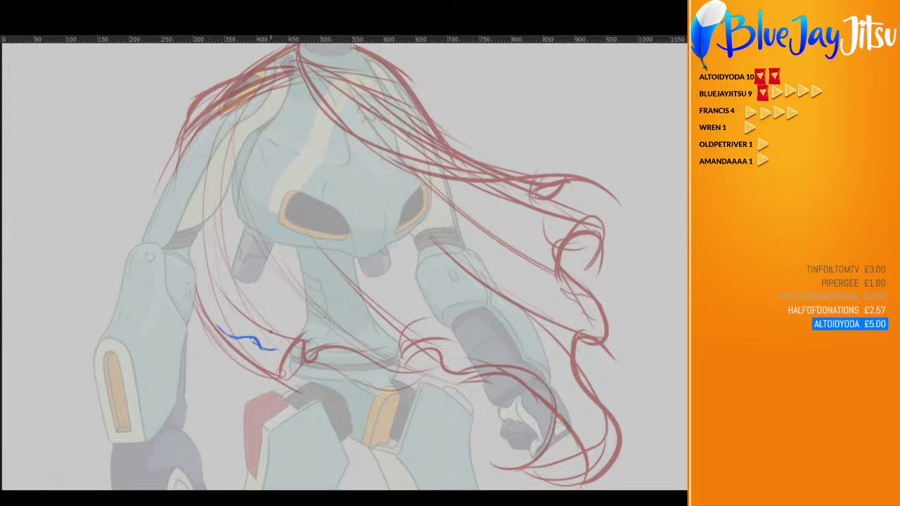
mouse_move(256, 342)
left_mouse_down()
mouse_move(305, 342)
mouse_move(293, 341)
mouse_move(301, 350)
mouse_move(304, 341)
mouse_move(311, 365)
mouse_move(288, 355)
mouse_move(325, 351)
left_mouse_up()
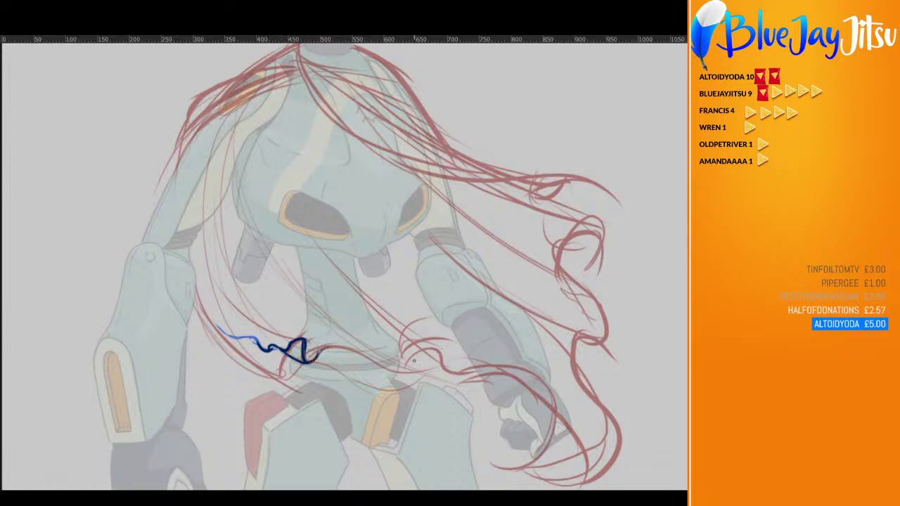
Draw ragged blue tears beside the waist and continue the blue hem line over the forearm and around the clenched fist
mouse_move(395, 357)
left_mouse_down()
mouse_move(421, 350)
mouse_move(378, 300)
left_mouse_up()
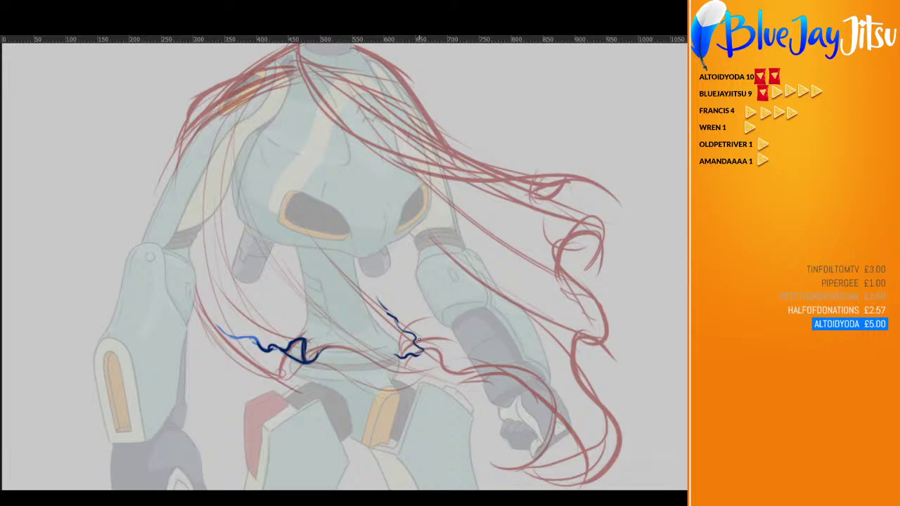
mouse_move(385, 315)
left_mouse_down()
mouse_move(431, 323)
mouse_move(446, 340)
left_mouse_up()
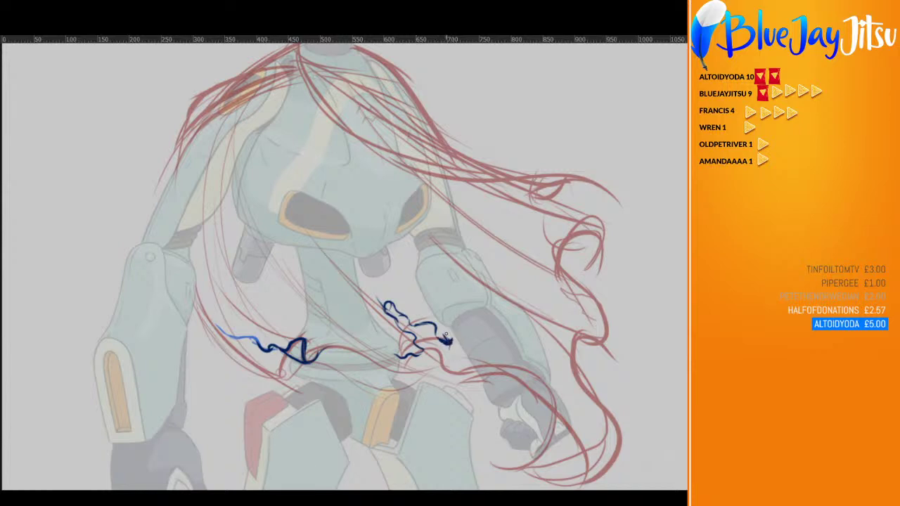
scroll(461, 300, "down", 1)
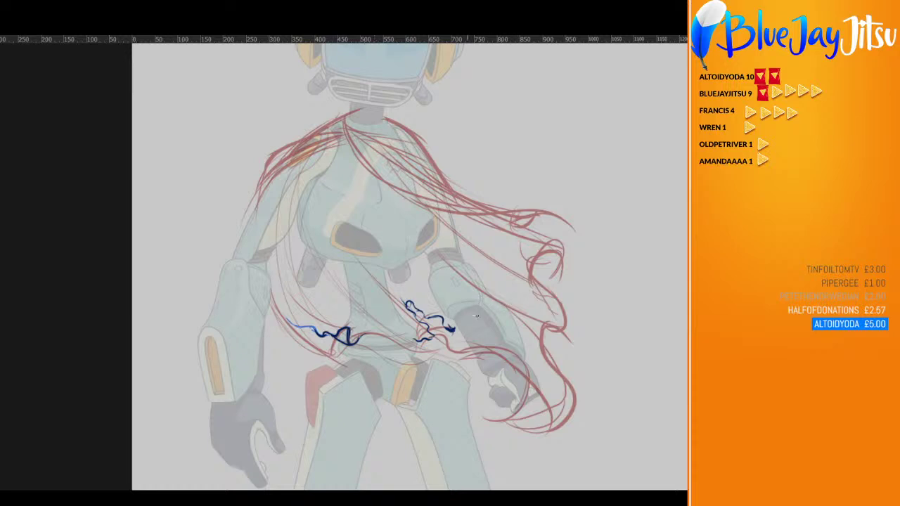
left_click_drag(476, 316, 492, 321)
scroll(476, 329, "up", 2)
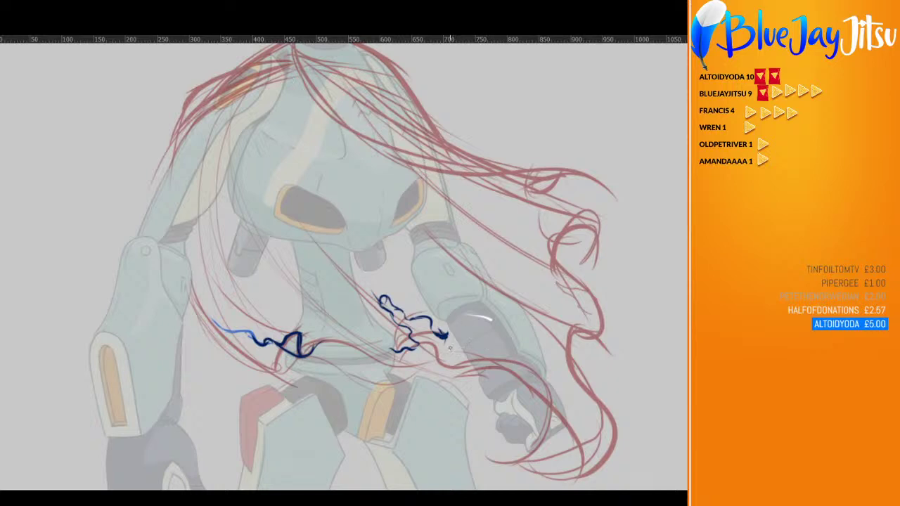
left_click_drag(456, 341, 479, 358)
mouse_move(491, 355)
left_mouse_down()
mouse_move(568, 388)
mouse_move(542, 377)
mouse_move(601, 417)
mouse_move(605, 465)
mouse_move(611, 441)
mouse_move(573, 473)
left_mouse_up()
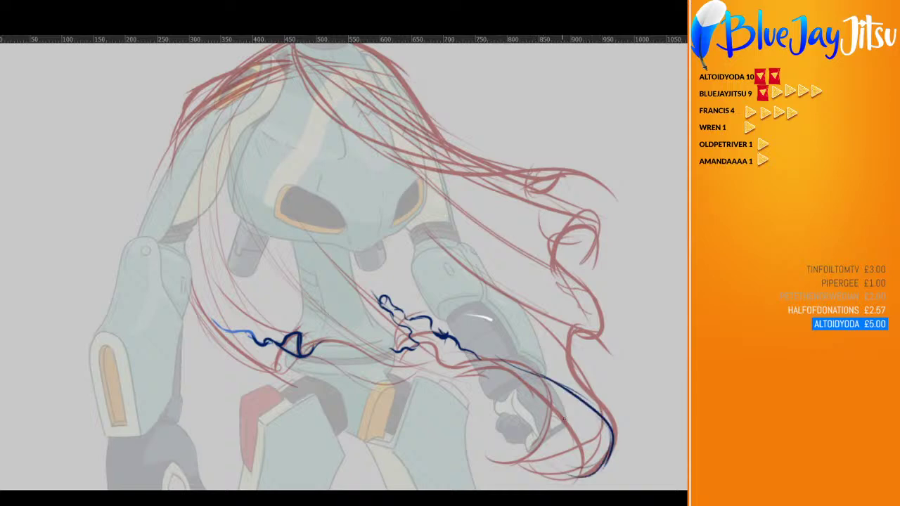
Undo the blue torn-hem strokes and the white forearm mark, back to the faded red sketch
key("ctrl+z")
key("ctrl+z")
key("ctrl+z")
key("ctrl+z")
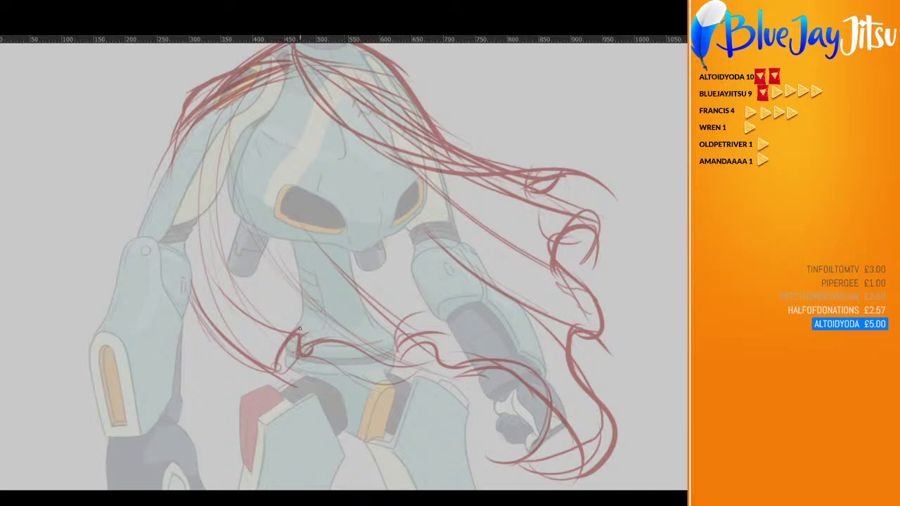
Trace the cape's open-hand side edge and inner fold in dark blue, then its wavy hem across the waist with a fold above
mouse_move(198, 123)
left_mouse_down()
mouse_move(199, 185)
mouse_move(224, 270)
mouse_move(285, 325)
left_mouse_up()
left_click_drag(184, 270, 275, 371)
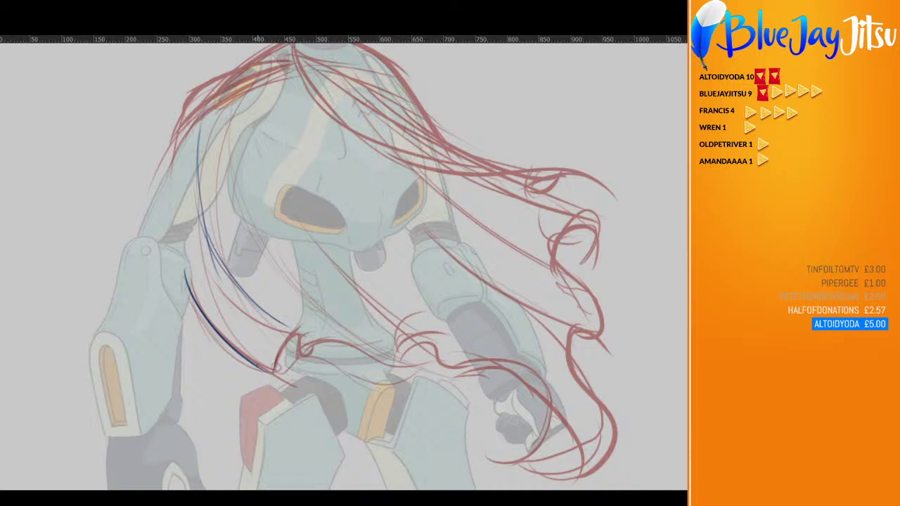
mouse_move(247, 361)
left_mouse_down()
mouse_move(274, 371)
mouse_move(295, 329)
mouse_move(320, 351)
mouse_move(418, 359)
left_mouse_up()
mouse_move(362, 351)
left_mouse_down()
mouse_move(408, 360)
mouse_move(420, 354)
mouse_move(417, 327)
mouse_move(459, 364)
left_mouse_up()
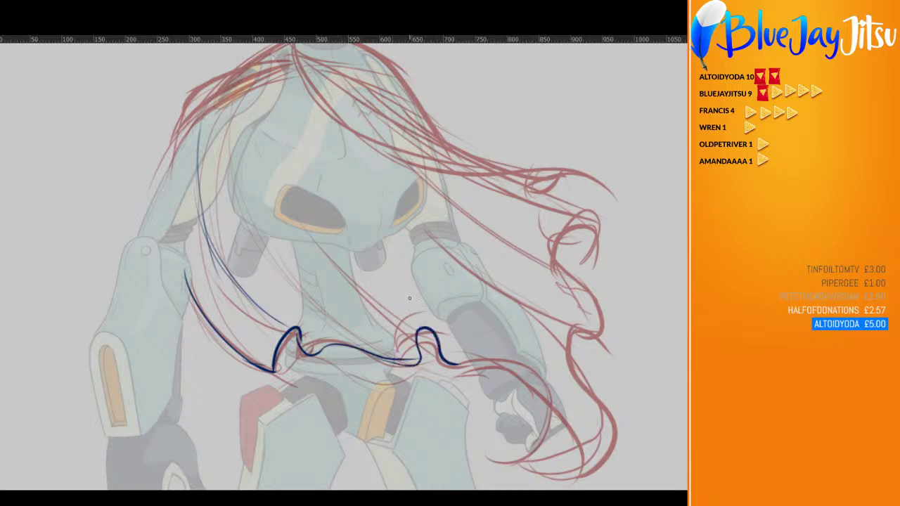
left_click_drag(435, 329, 368, 294)
Try to extend the blue hem over the fist-side forearm with a looping fold
left_click_drag(449, 365, 526, 369)
left_click_drag(444, 328, 504, 364)
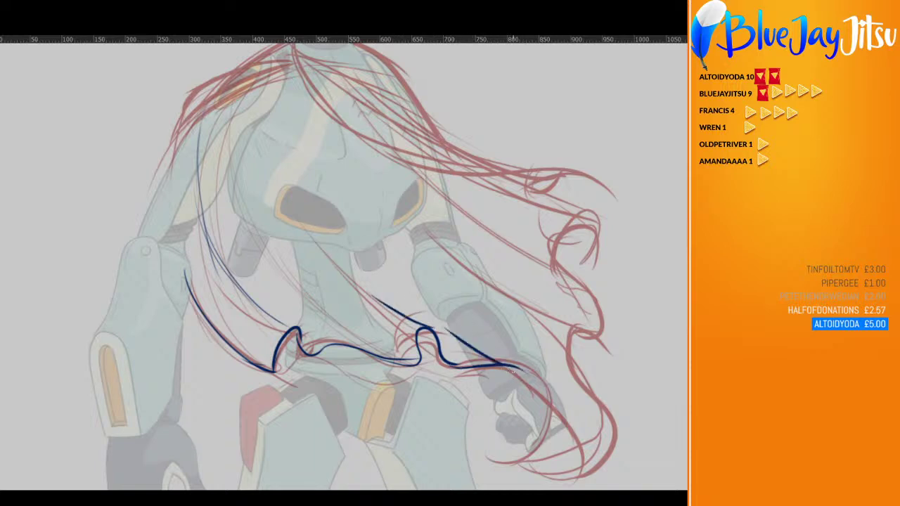
mouse_move(464, 335)
left_mouse_down()
mouse_move(542, 385)
mouse_move(515, 393)
mouse_move(496, 376)
mouse_move(530, 396)
left_mouse_up()
left_click_drag(487, 371, 529, 397)
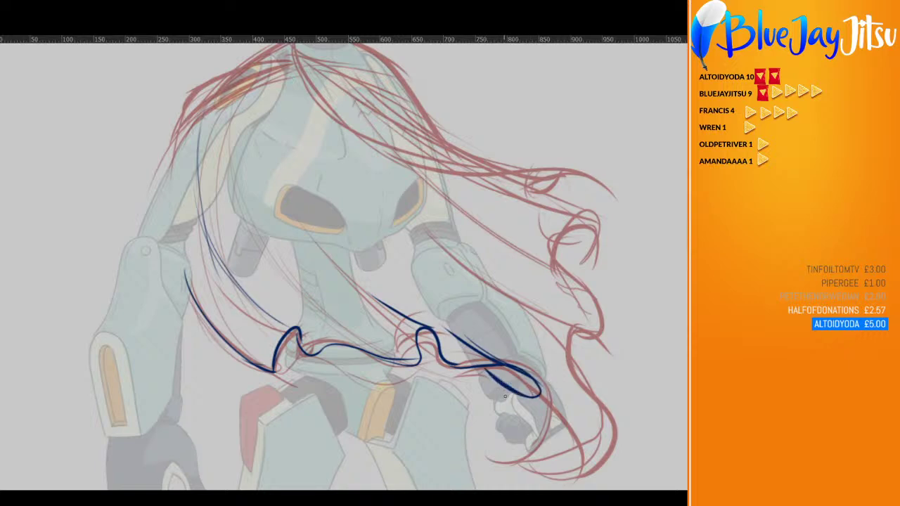
key("ctrl+z")
key("ctrl+z")
key("ctrl+z")
key("ctrl+z")
key("ctrl+z")
key("ctrl+z")
key("ctrl+z")
left_click_drag(463, 368, 524, 381)
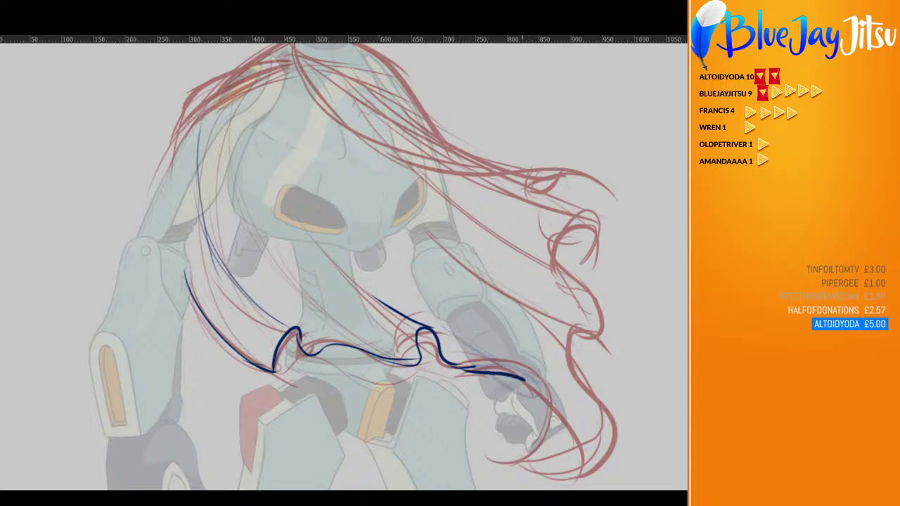
key("ctrl+z")
Continue the blue hem over the clenched fist, around the curled lower tip and up the cape's wavy outer edge
mouse_move(449, 367)
left_mouse_down()
mouse_move(537, 378)
mouse_move(514, 372)
mouse_move(524, 403)
mouse_move(520, 385)
mouse_move(530, 400)
mouse_move(599, 433)
mouse_move(599, 463)
mouse_move(583, 472)
mouse_move(553, 466)
mouse_move(600, 435)
mouse_move(602, 452)
mouse_move(606, 427)
mouse_move(564, 373)
left_mouse_up()
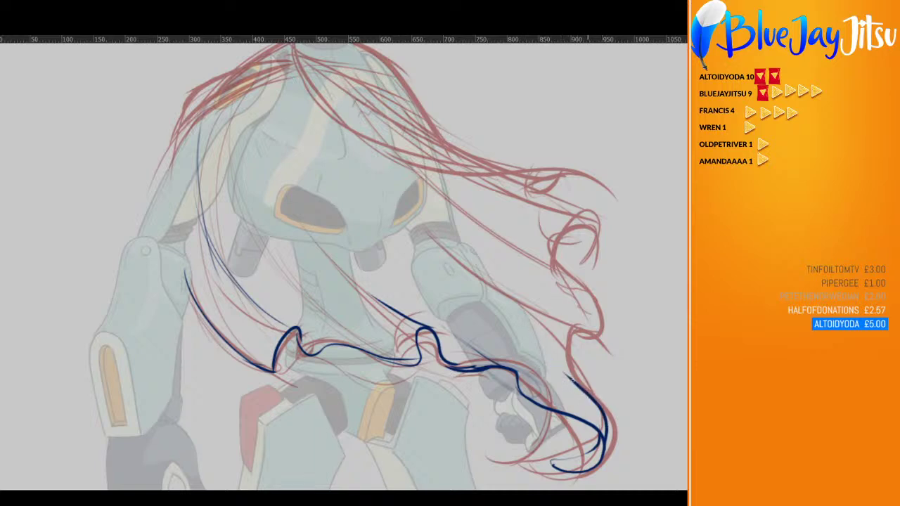
mouse_move(572, 380)
left_mouse_down()
mouse_move(561, 334)
mouse_move(586, 348)
mouse_move(558, 359)
mouse_move(563, 331)
mouse_move(580, 347)
mouse_move(595, 333)
mouse_move(582, 290)
left_mouse_up()
key("ctrl+z")
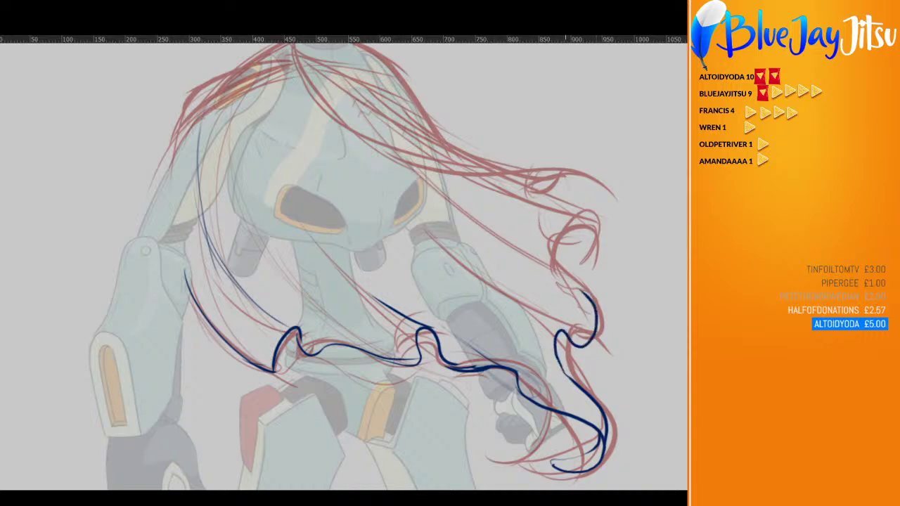
Draw a blue fold over the fist-side arm, a rolled flap on the outer edge, and the upper edge leading toward the shoulder
left_click_drag(561, 330, 463, 283)
left_click_drag(589, 298, 571, 289)
mouse_move(577, 297)
left_mouse_down()
mouse_move(585, 294)
mouse_move(571, 281)
mouse_move(567, 229)
mouse_move(589, 236)
mouse_move(582, 260)
mouse_move(567, 254)
mouse_move(575, 240)
left_mouse_up()
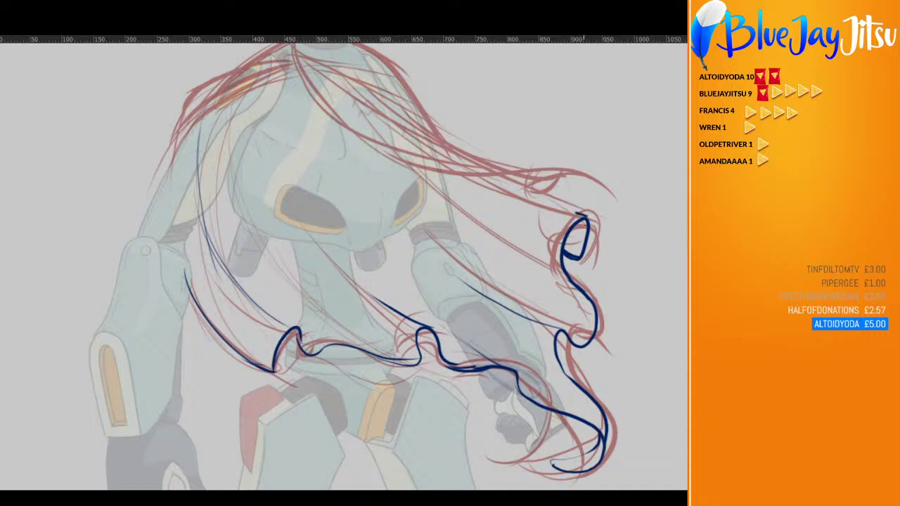
left_click_drag(585, 213, 468, 170)
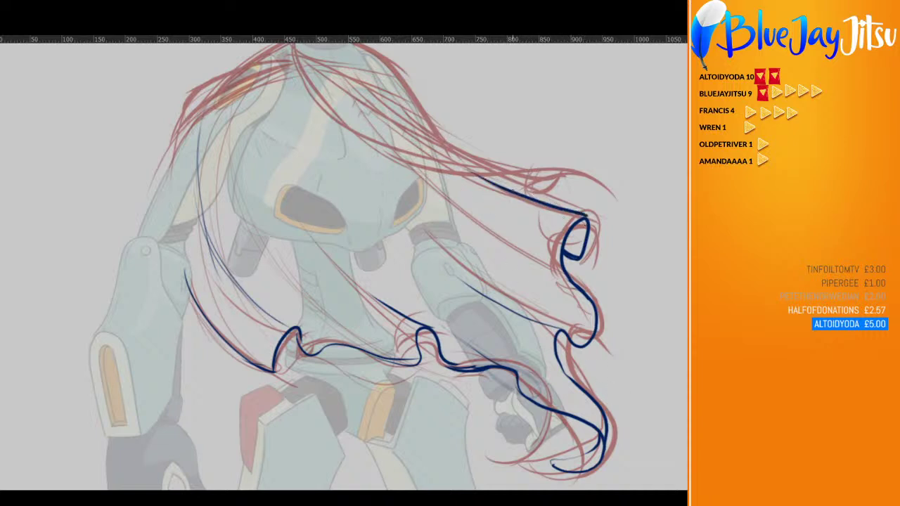
left_click_drag(495, 180, 466, 223)
Outline both shoulders and the neckline of the cape in blue, and add a fold line toward the outer rolled flap
scroll(438, 89, "up", 3)
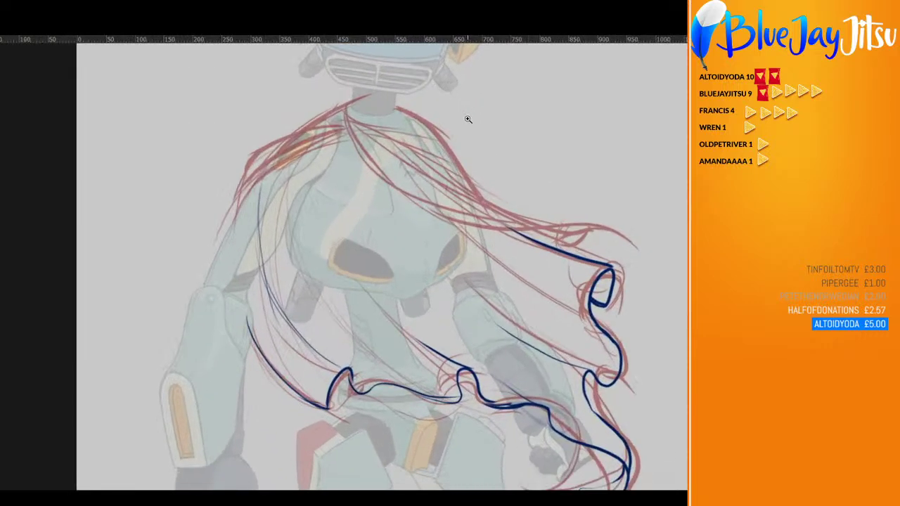
left_click_drag(240, 280, 246, 191)
mouse_move(236, 224)
left_mouse_down()
mouse_move(376, 103)
mouse_move(427, 132)
mouse_move(465, 189)
mouse_move(522, 233)
mouse_move(525, 224)
left_mouse_up()
left_click_drag(558, 143, 578, 146)
mouse_move(601, 369)
left_mouse_down()
mouse_move(520, 320)
mouse_move(496, 294)
left_mouse_up()
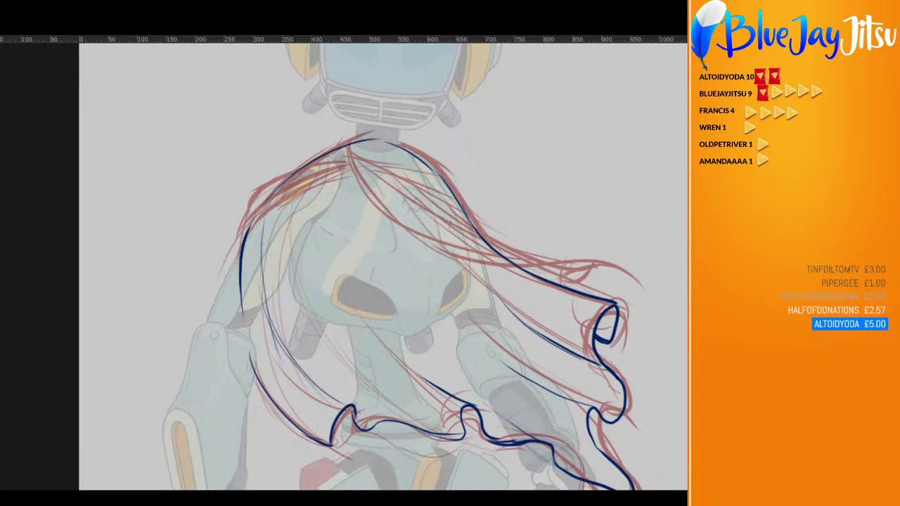
Compare the blue cape lines with and without the red sketch, and lower the blue layer's opacity to 80%
key("ctrl+comma")
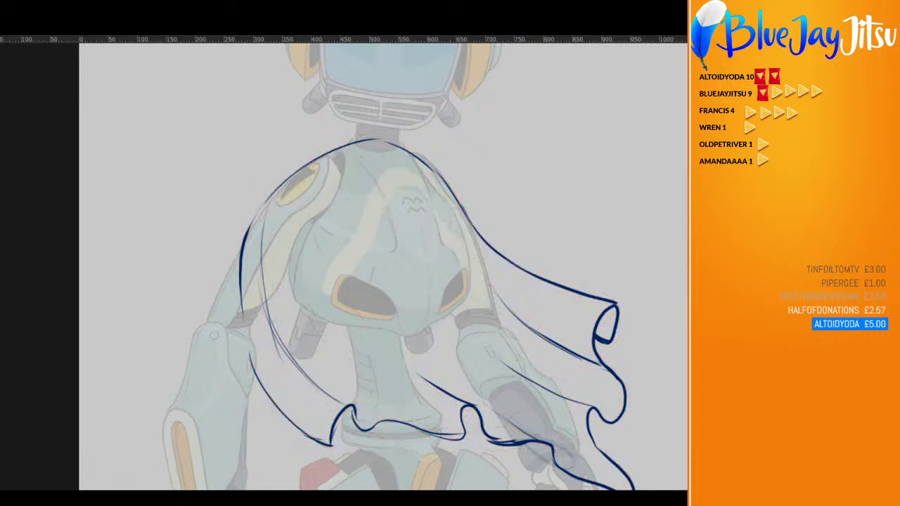
key("ctrl+comma")
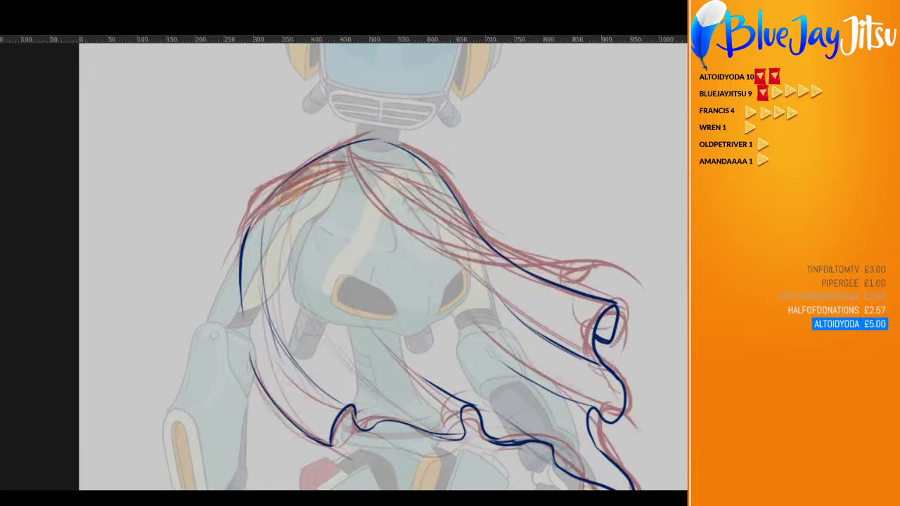
key("8")
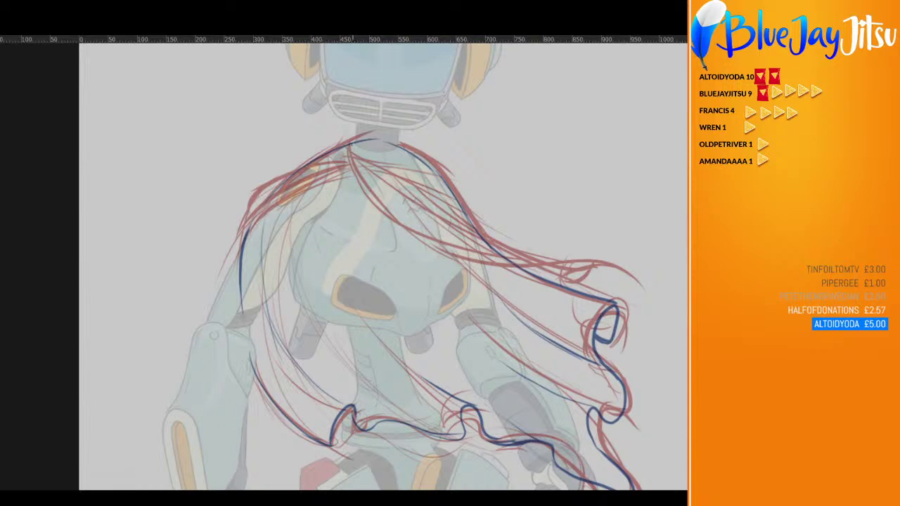
Try a purple fold line curving from the neck across the chest toward the cape's outer side
mouse_move(358, 184)
left_mouse_down()
mouse_move(358, 161)
mouse_move(379, 187)
mouse_move(352, 156)
mouse_move(373, 207)
mouse_move(415, 238)
mouse_move(575, 284)
left_mouse_up()
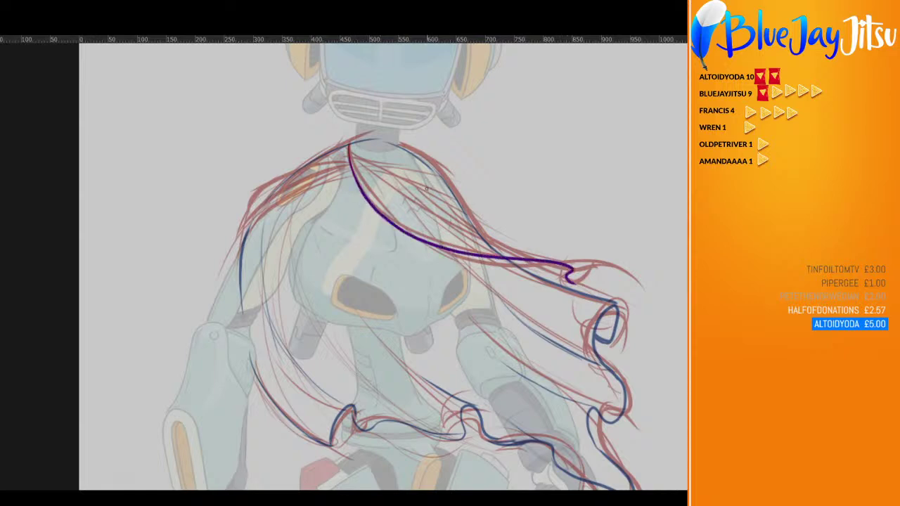
key("ctrl+z")
mouse_move(348, 144)
left_mouse_down()
mouse_move(386, 221)
mouse_move(483, 232)
left_mouse_up()
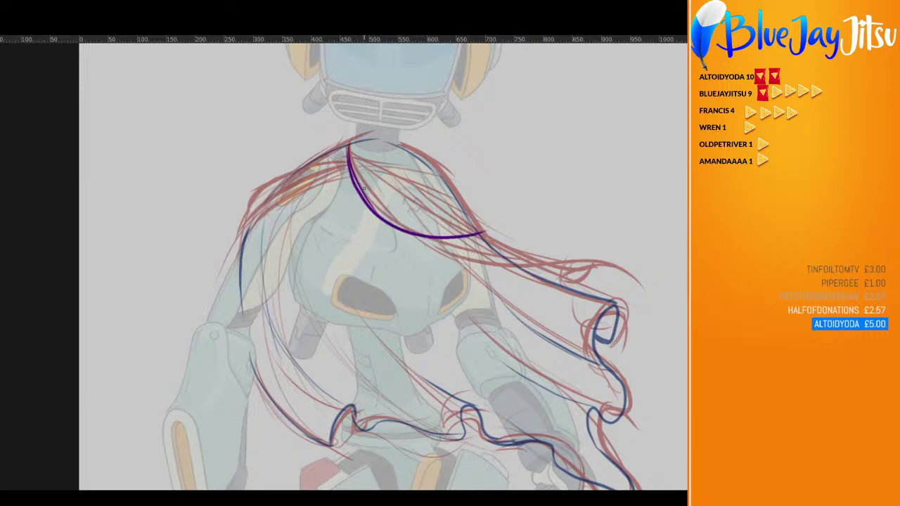
key("ctrl+z")
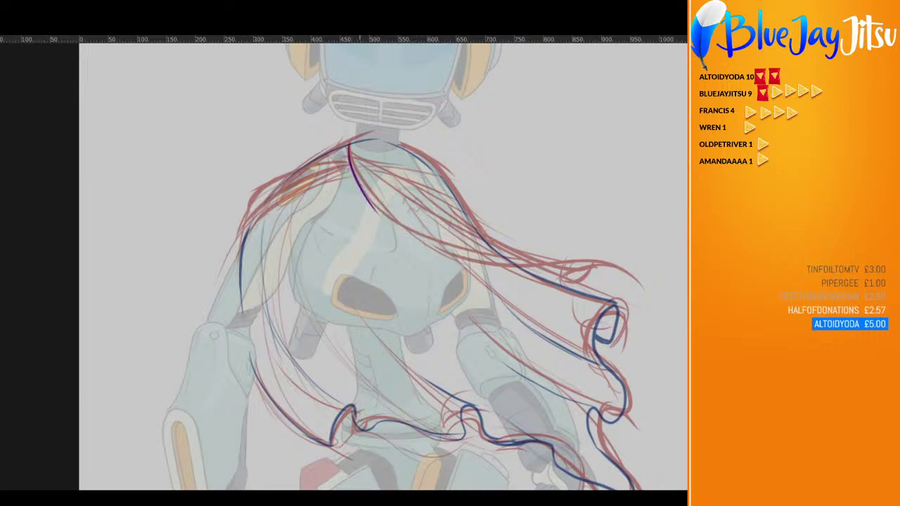
Draw a purple upper wrap sweeping from the neck across the chest to a pointed outer tip, with a fold running back to the shoulder
mouse_move(378, 209)
left_mouse_down()
mouse_move(456, 249)
mouse_move(498, 242)
mouse_move(529, 265)
mouse_move(618, 262)
mouse_move(627, 272)
mouse_move(608, 253)
mouse_move(512, 242)
mouse_move(456, 204)
left_mouse_up()
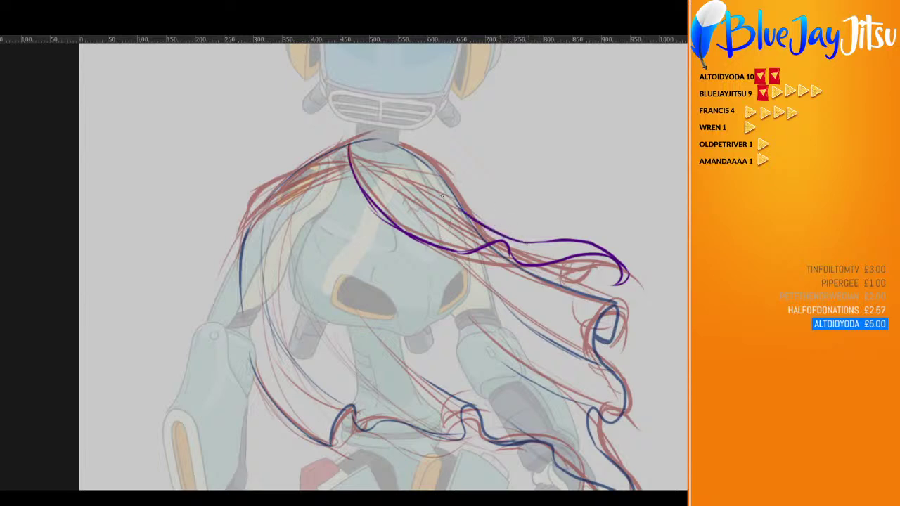
left_click_drag(501, 239, 436, 165)
key("ctrl+z")
mouse_move(502, 240)
left_mouse_down()
mouse_move(437, 203)
mouse_move(411, 176)
left_mouse_up()
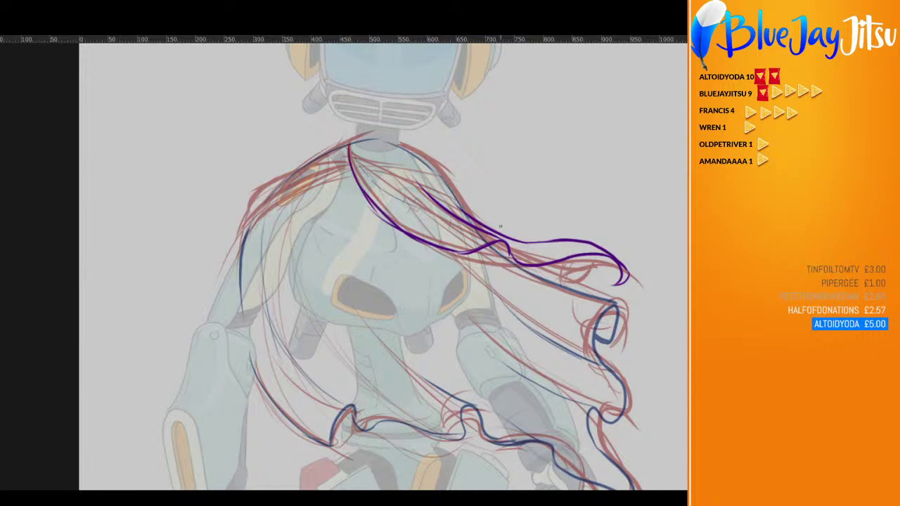
Add a purple fold from the neck to the gathered point, and lower the wrap's trailing upper edge by redrawing it and erasing the old line
mouse_move(352, 149)
left_mouse_down()
mouse_move(419, 210)
mouse_move(530, 248)
mouse_move(432, 217)
mouse_move(508, 244)
left_mouse_up()
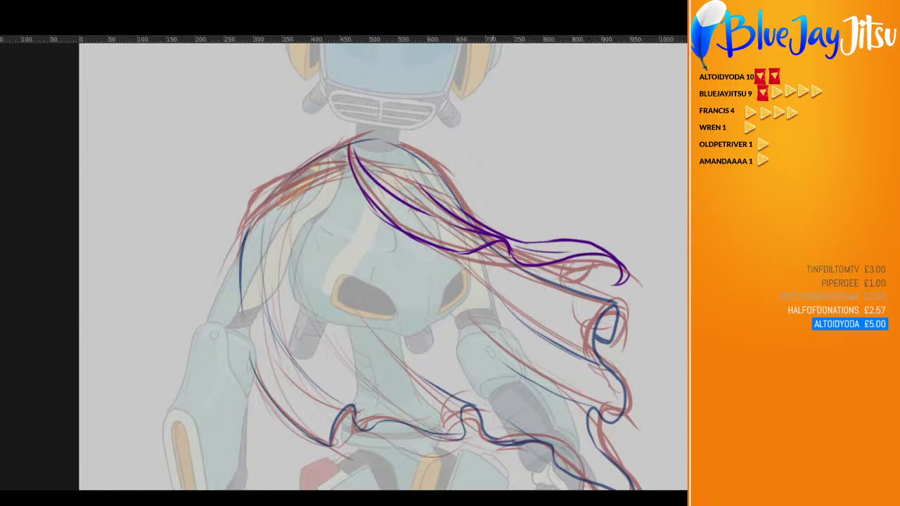
left_click_drag(507, 236, 613, 251)
left_click_drag(553, 244, 607, 254)
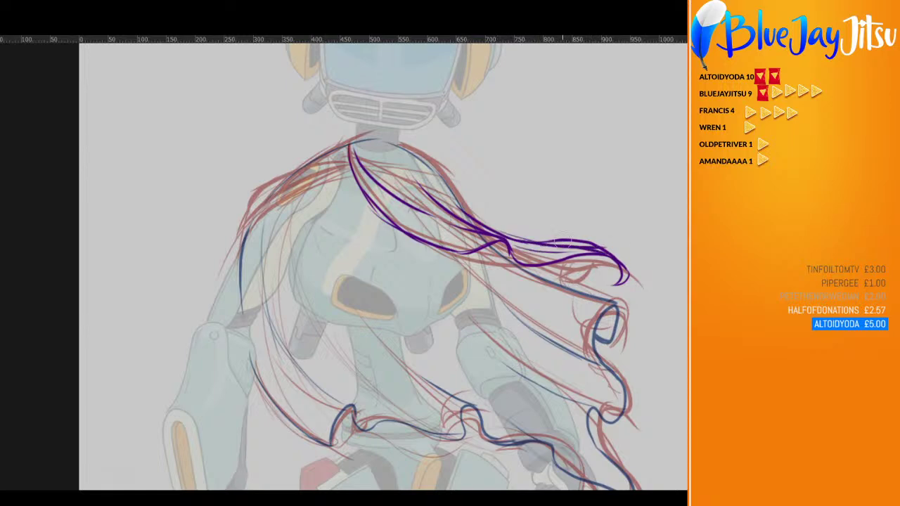
key("e")
left_click_drag(532, 235, 626, 250)
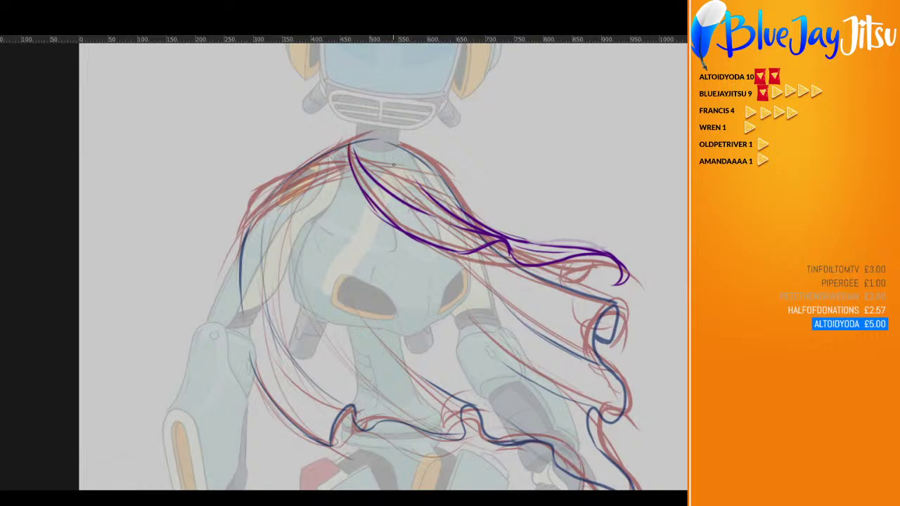
Draw the purple collar around the front of the neck and the wrap's edge over the fist-side shoulder
mouse_move(356, 141)
left_mouse_down()
mouse_move(386, 156)
mouse_move(377, 153)
mouse_move(401, 146)
mouse_move(366, 150)
left_mouse_up()
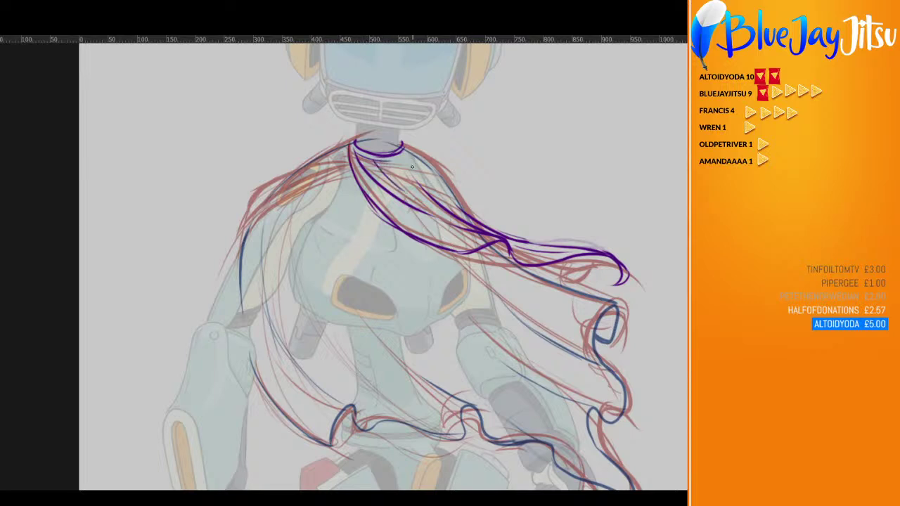
left_click_drag(401, 139, 457, 203)
left_click_drag(428, 163, 455, 198)
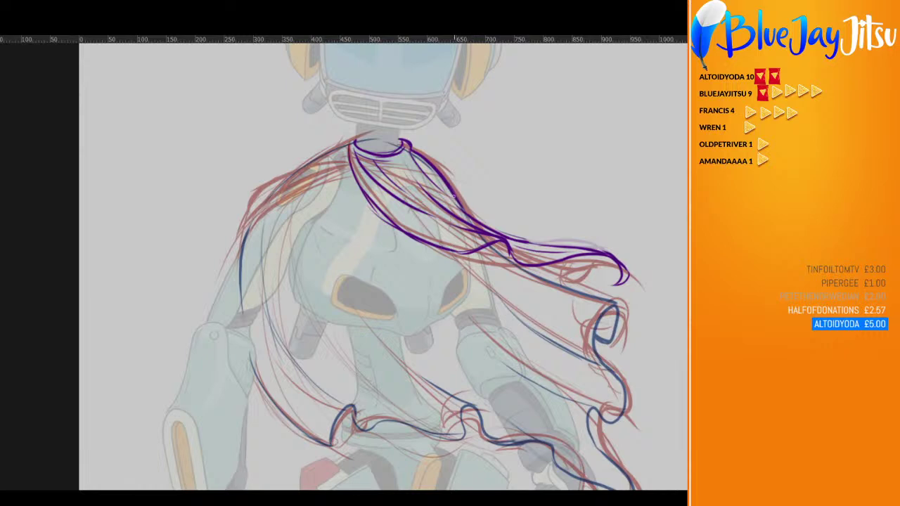
Strengthen the purple wrap's trailing upper edge and collar ends, and add a small rolled fold near the outer tip
mouse_move(510, 242)
left_mouse_down()
mouse_move(615, 253)
mouse_move(627, 277)
mouse_move(603, 286)
mouse_move(617, 284)
mouse_move(581, 247)
left_mouse_up()
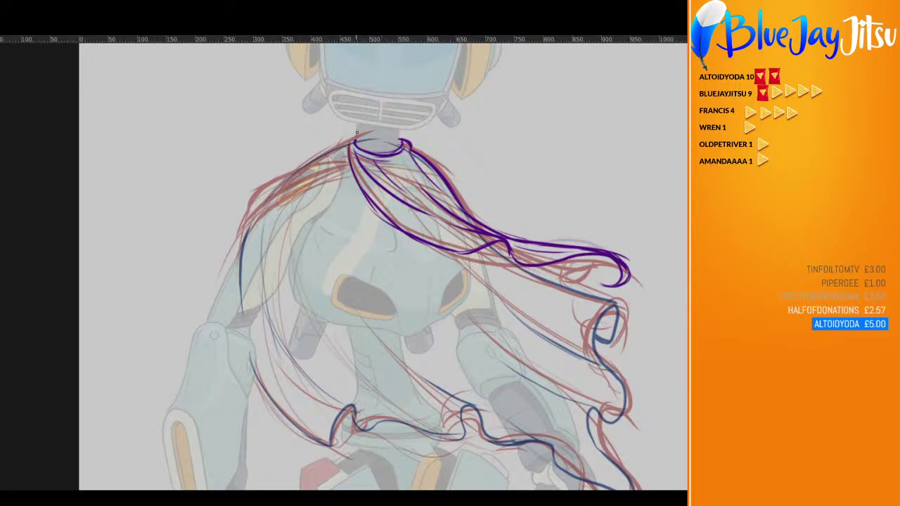
left_click_drag(357, 132, 352, 151)
left_click_drag(397, 135, 411, 154)
mouse_move(556, 266)
left_mouse_down()
mouse_move(576, 267)
mouse_move(531, 266)
left_mouse_up()
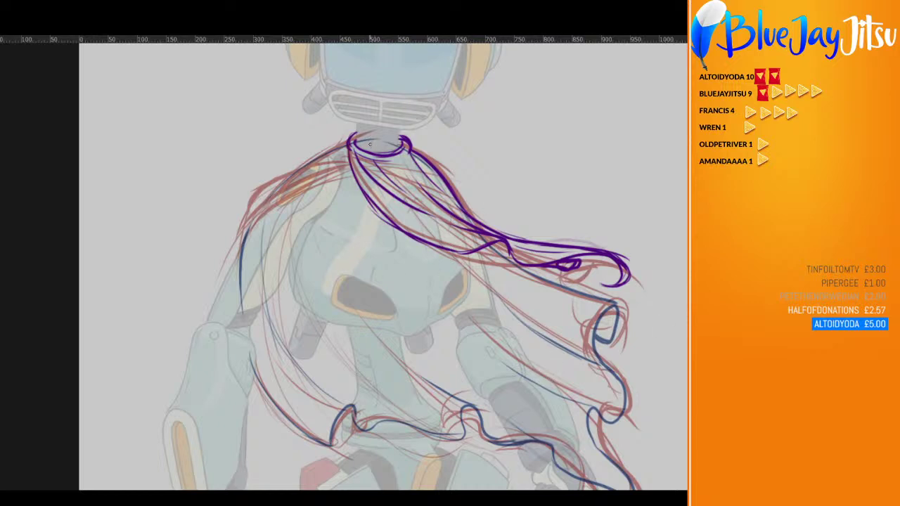
Drape the purple wrap over the open-hand side shoulder with a lower edge, gathered fold lines and a raised upper contour
mouse_move(386, 153)
left_mouse_down()
mouse_move(255, 226)
mouse_move(235, 278)
left_mouse_up()
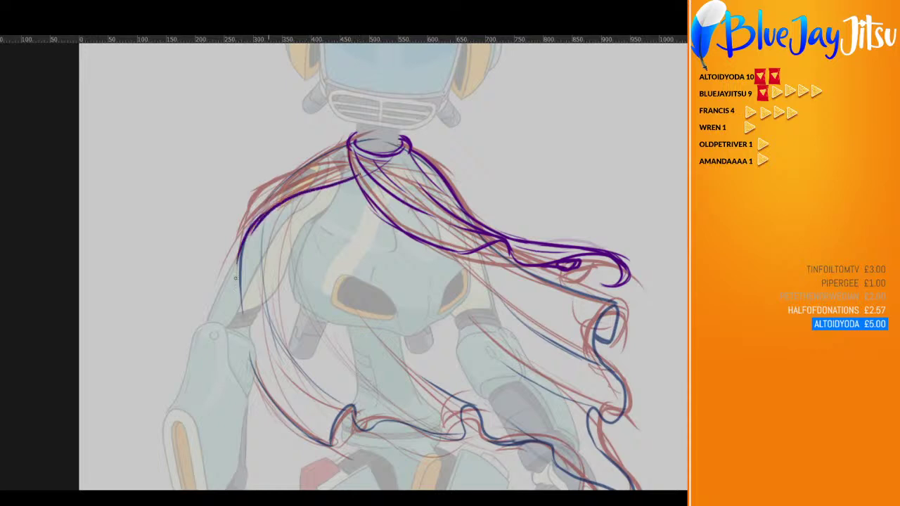
left_click_drag(240, 248, 247, 229)
left_click_drag(239, 263, 259, 203)
left_click_drag(241, 242, 307, 184)
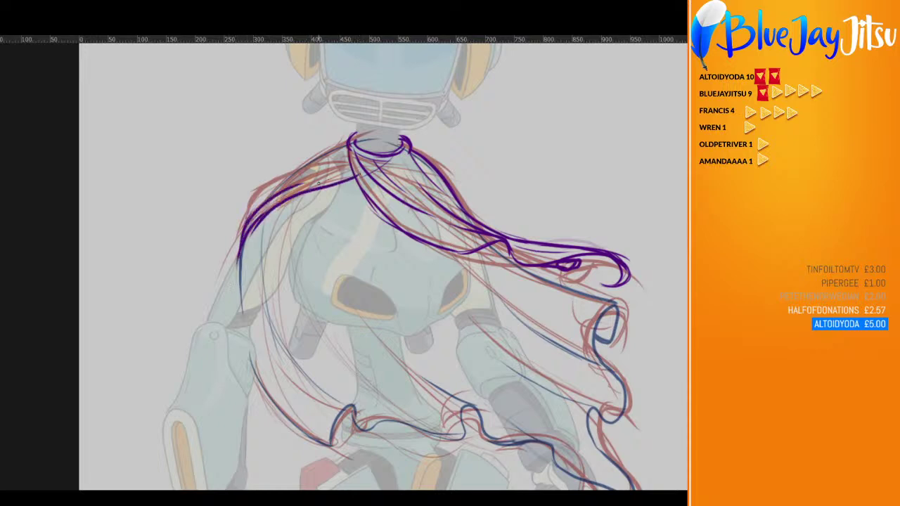
mouse_move(258, 207)
left_mouse_down()
mouse_move(320, 179)
mouse_move(258, 207)
mouse_move(298, 175)
left_mouse_up()
left_click_drag(349, 144, 273, 181)
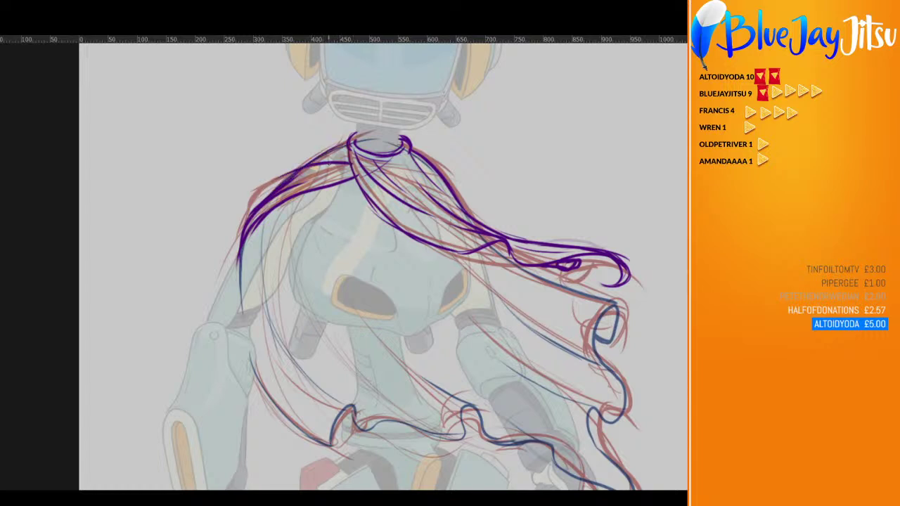
mouse_move(330, 159)
left_mouse_down()
mouse_move(279, 176)
mouse_move(342, 144)
mouse_move(315, 157)
mouse_move(351, 156)
left_mouse_up()
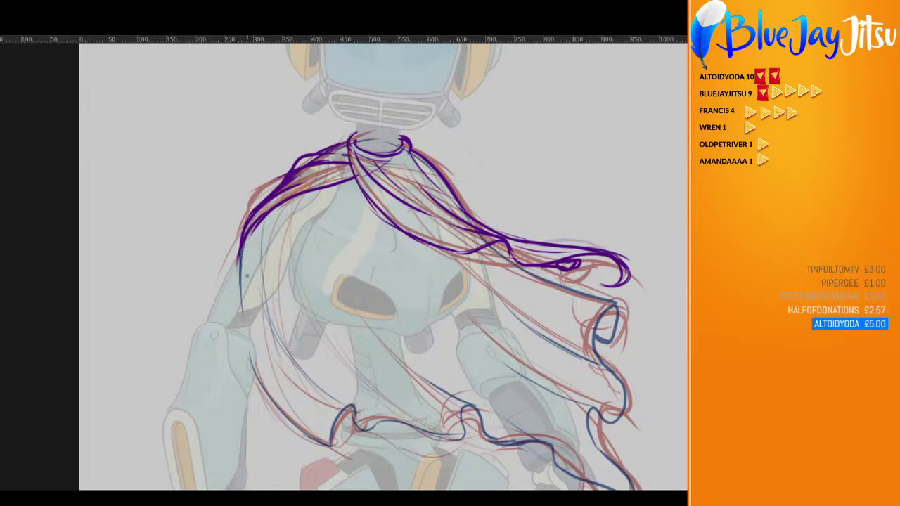
Shape the wrap's purple hem on the open-hand side shoulder with a notched fold and a short hanging corner, erasing excess lines
left_click_drag(275, 200, 239, 250)
mouse_move(248, 220)
left_mouse_down()
mouse_move(238, 257)
mouse_move(274, 213)
mouse_move(260, 222)
mouse_move(272, 225)
mouse_move(268, 238)
mouse_move(280, 236)
mouse_move(303, 199)
left_mouse_up()
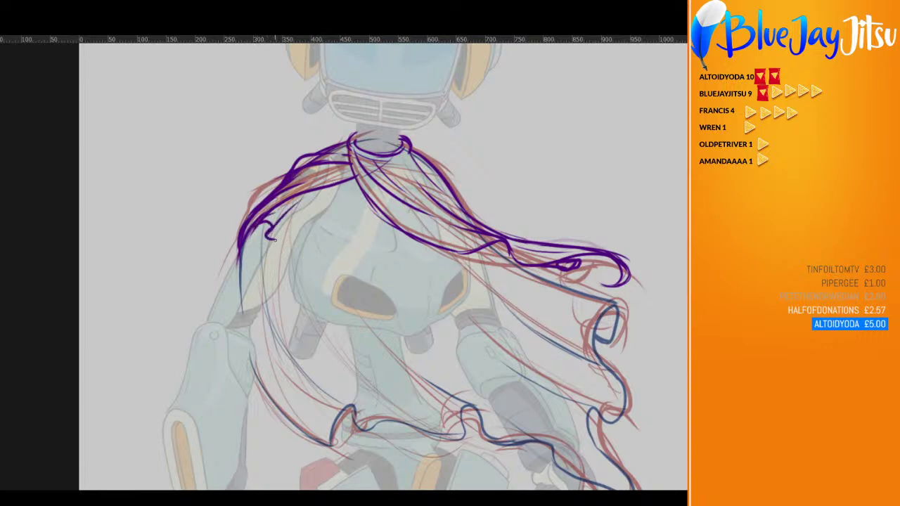
mouse_move(274, 239)
left_mouse_down()
mouse_move(357, 176)
mouse_move(282, 227)
mouse_move(229, 246)
mouse_move(232, 261)
mouse_move(241, 245)
mouse_move(235, 263)
mouse_move(228, 230)
mouse_move(229, 253)
mouse_move(241, 229)
mouse_move(270, 234)
mouse_move(239, 248)
mouse_move(235, 236)
mouse_move(251, 213)
left_mouse_up()
key("e")
key("b")
key("e")
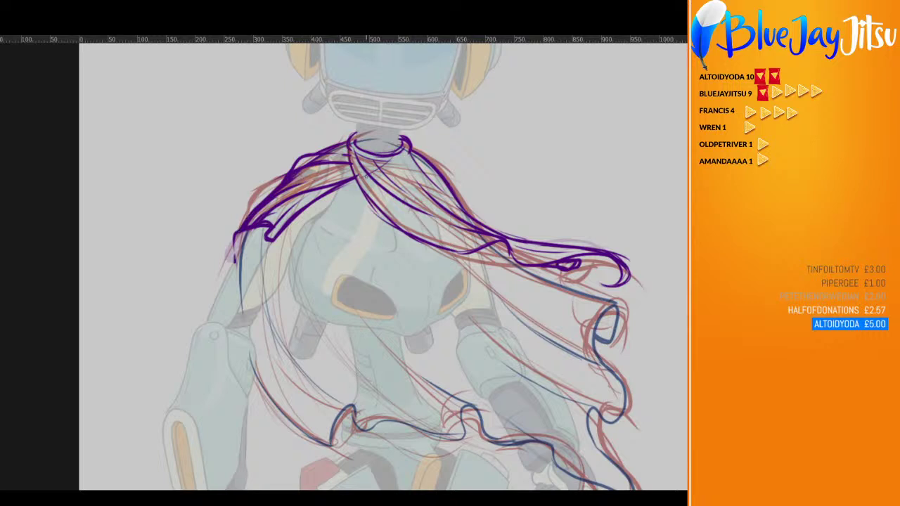
Hide the red sketch to review the blue and purple cape lines on the whole robot
scroll(357, 185, "down", 2)
key("ctrl+comma")
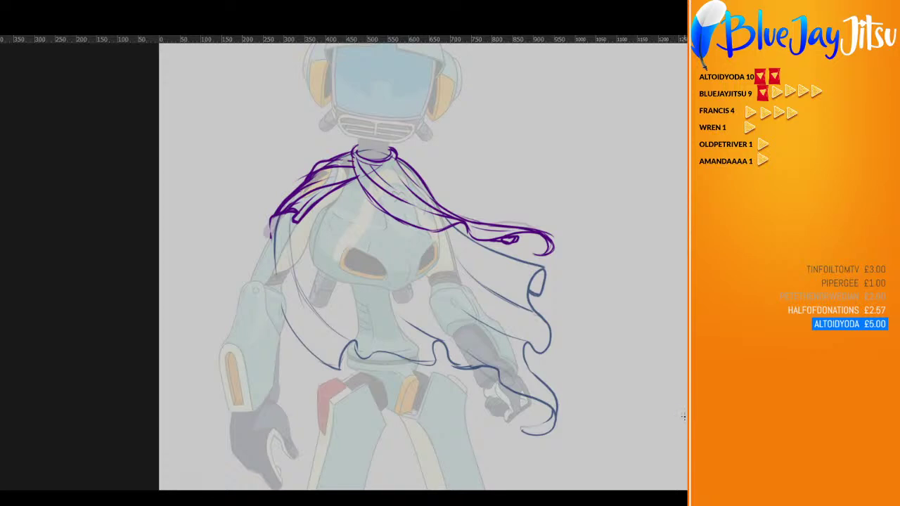
left_click_drag(526, 275, 457, 302)
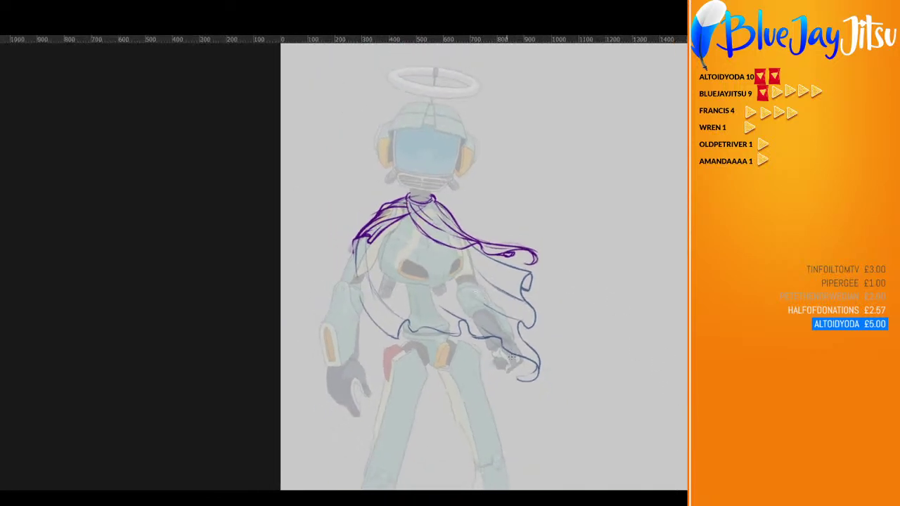
left_click_drag(499, 338, 452, 318)
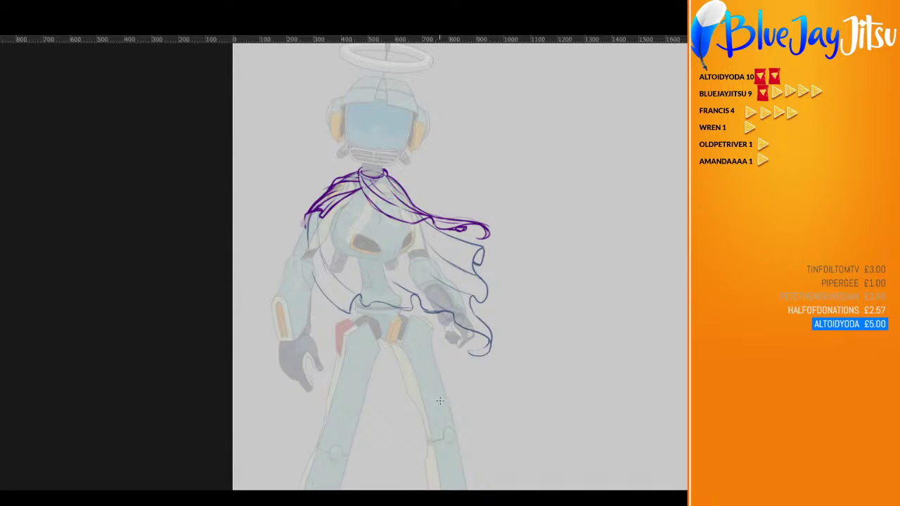
Lower the opacity of the blue and purple cape lines to 50% over the robot's torso
scroll(441, 266, "up", 2)
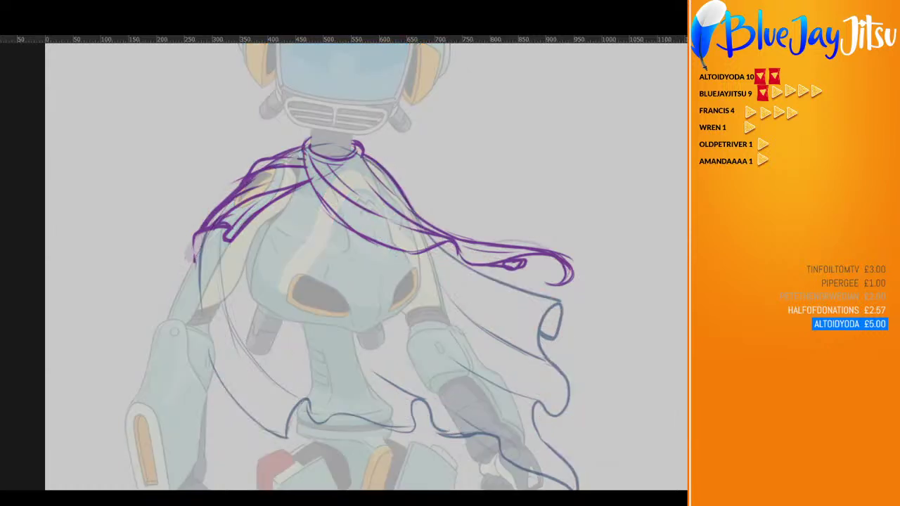
scroll(365, 267, "up", 1)
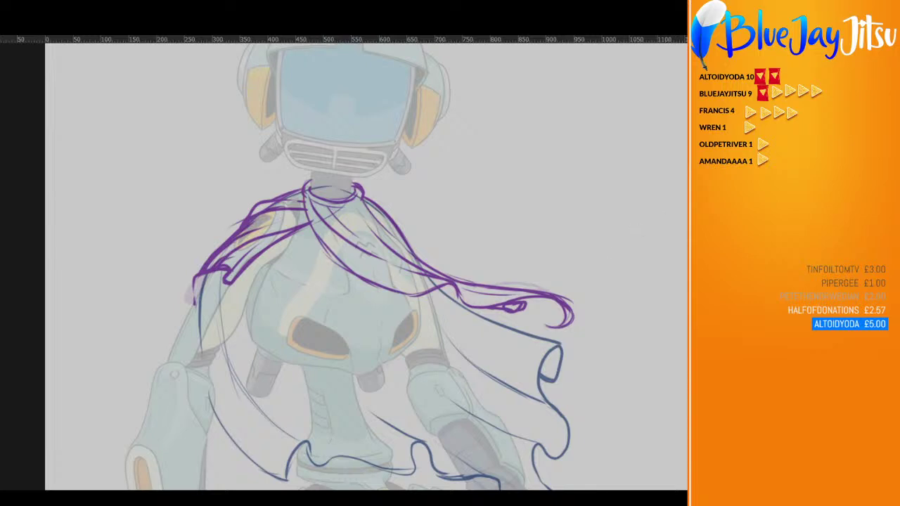
key("5")
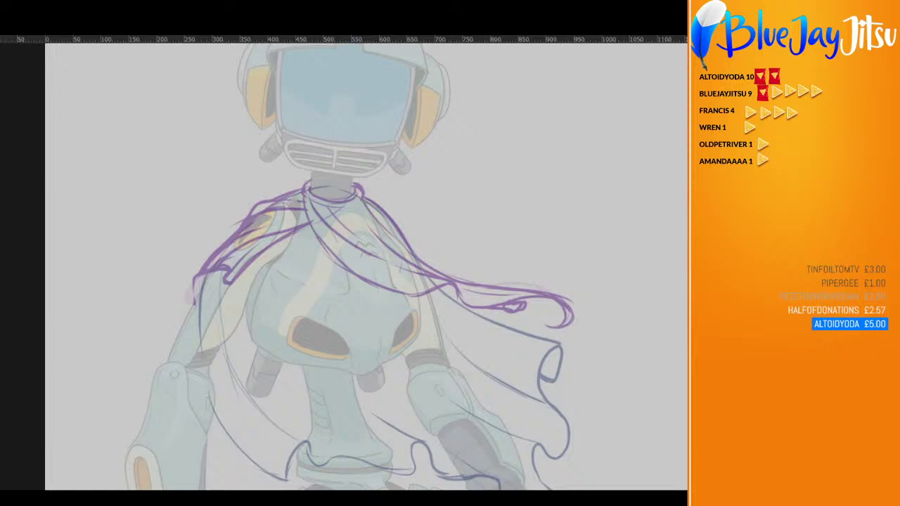
mouse_move(482, 325)
left_mouse_down()
mouse_move(446, 211)
mouse_move(455, 226)
left_mouse_up()
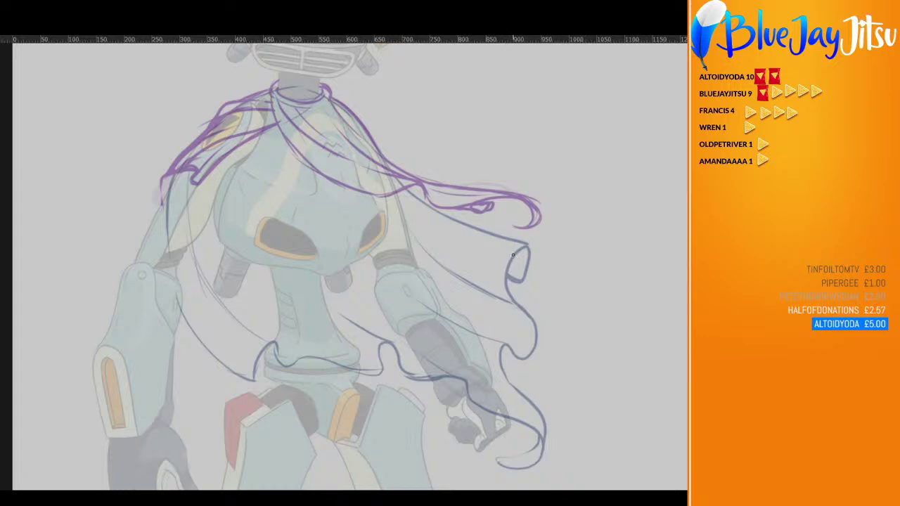
Sketch tattered notches, holes and a ragged edge in dark red along the blue cape's trailing outer edge
mouse_move(514, 255)
left_mouse_down()
mouse_move(475, 250)
mouse_move(501, 272)
mouse_move(490, 281)
mouse_move(514, 308)
mouse_move(521, 257)
mouse_move(509, 260)
mouse_move(525, 247)
mouse_move(501, 238)
mouse_move(527, 248)
mouse_move(527, 262)
mouse_move(512, 261)
mouse_move(524, 269)
mouse_move(517, 291)
mouse_move(496, 271)
mouse_move(519, 292)
mouse_move(478, 249)
mouse_move(514, 266)
mouse_move(527, 246)
left_mouse_up()
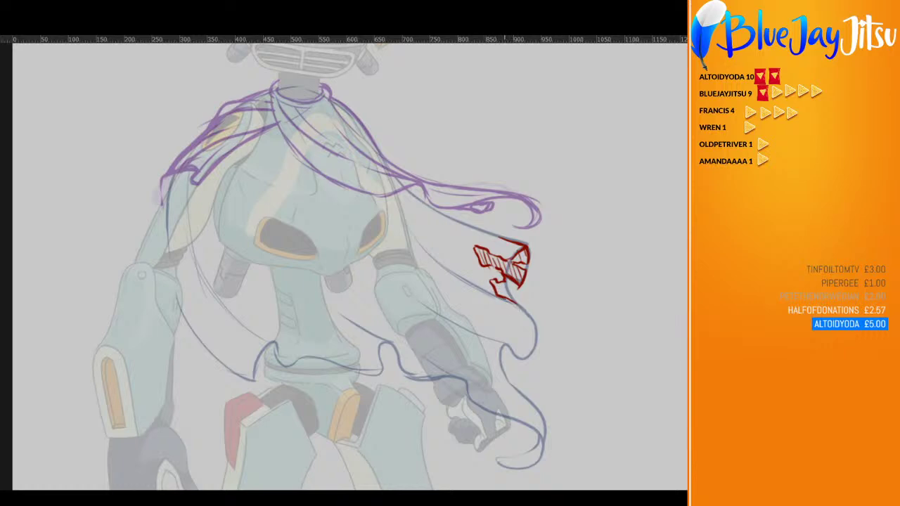
mouse_move(479, 289)
left_mouse_down()
mouse_move(528, 312)
mouse_move(520, 312)
mouse_move(538, 338)
mouse_move(494, 318)
mouse_move(510, 330)
mouse_move(505, 340)
mouse_move(535, 351)
mouse_move(521, 359)
mouse_move(507, 347)
mouse_move(497, 353)
mouse_move(462, 340)
mouse_move(524, 402)
mouse_move(543, 436)
left_mouse_up()
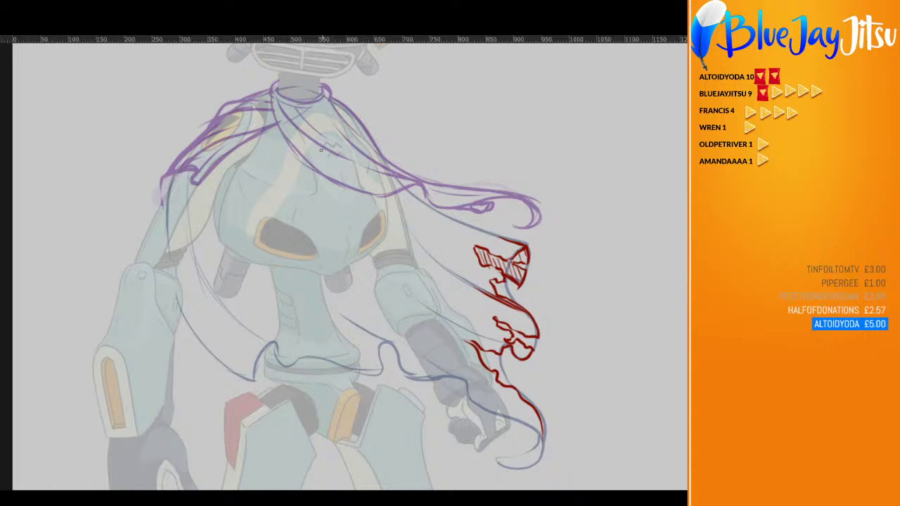
Draw a blue arrow pointing at the open-hand side upper arm and a blue line sweeping from the collar to the elbow
key("z")
mouse_move(283, 165)
left_mouse_down()
mouse_move(260, 178)
mouse_move(271, 180)
left_mouse_up()
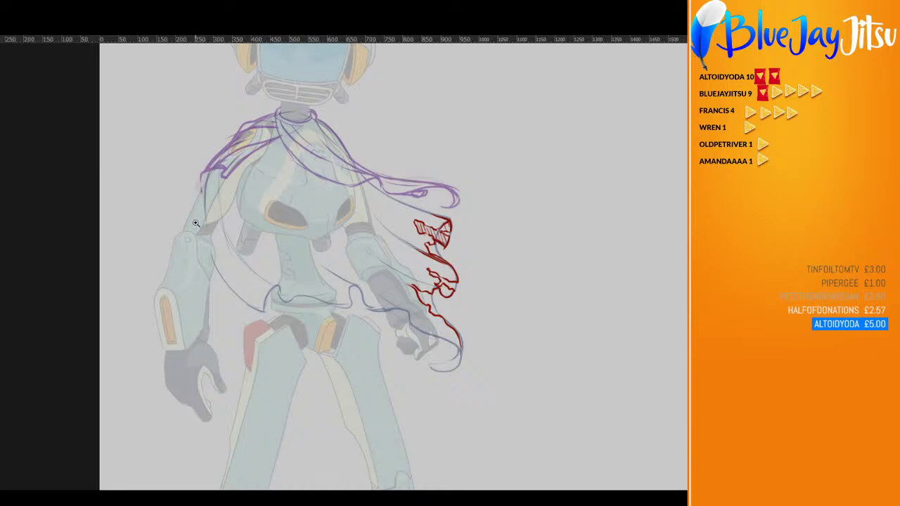
left_click_drag(155, 171, 190, 218)
left_click_drag(159, 214, 190, 218)
left_click_drag(265, 175, 174, 234)
mouse_move(250, 188)
left_mouse_down()
mouse_move(194, 228)
mouse_move(185, 267)
mouse_move(177, 244)
mouse_move(171, 286)
left_mouse_up()
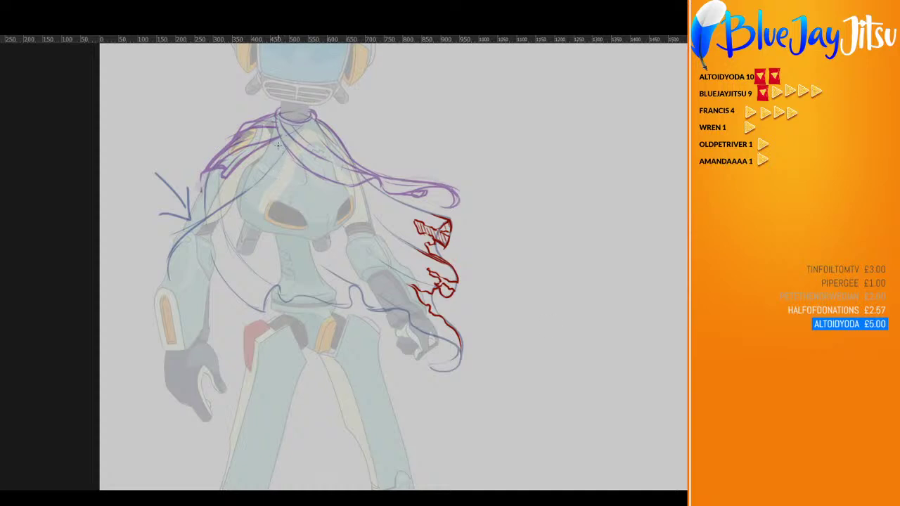
Sketch a bright red cape edge from the collar over the open-hand side arm and a long low hem curving across the legs
mouse_move(278, 137)
left_mouse_down()
mouse_move(234, 193)
mouse_move(247, 174)
mouse_move(160, 249)
mouse_move(185, 227)
mouse_move(159, 273)
left_mouse_up()
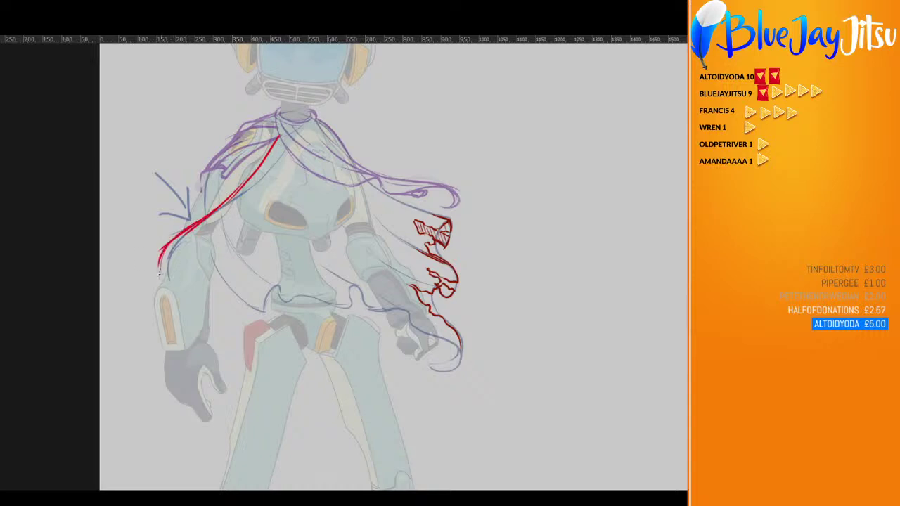
mouse_move(270, 151)
left_mouse_down()
mouse_move(204, 225)
mouse_move(170, 233)
mouse_move(154, 297)
left_mouse_up()
left_click_drag(214, 360, 242, 373)
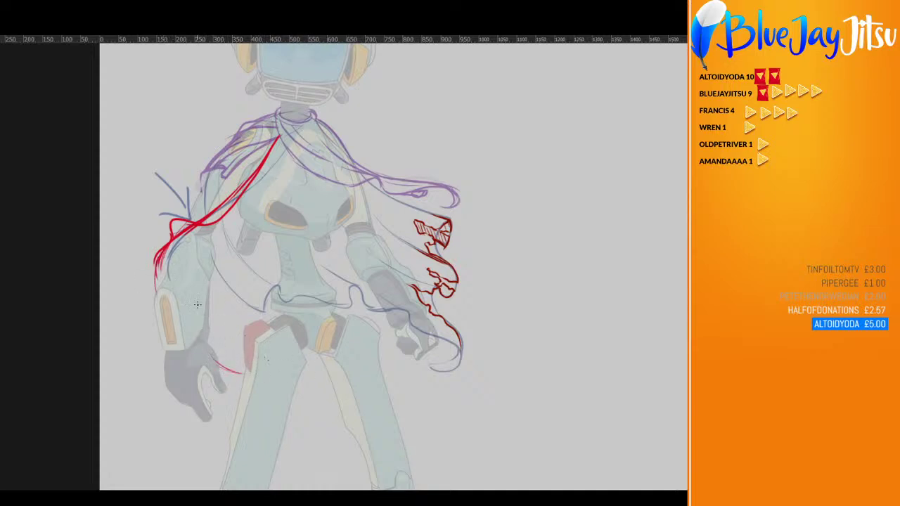
key("e")
mouse_move(169, 234)
left_mouse_down()
mouse_move(189, 218)
mouse_move(156, 292)
left_mouse_up()
left_click_drag(166, 246, 163, 286)
mouse_move(211, 353)
left_mouse_down()
mouse_move(320, 388)
mouse_move(462, 480)
left_mouse_up()
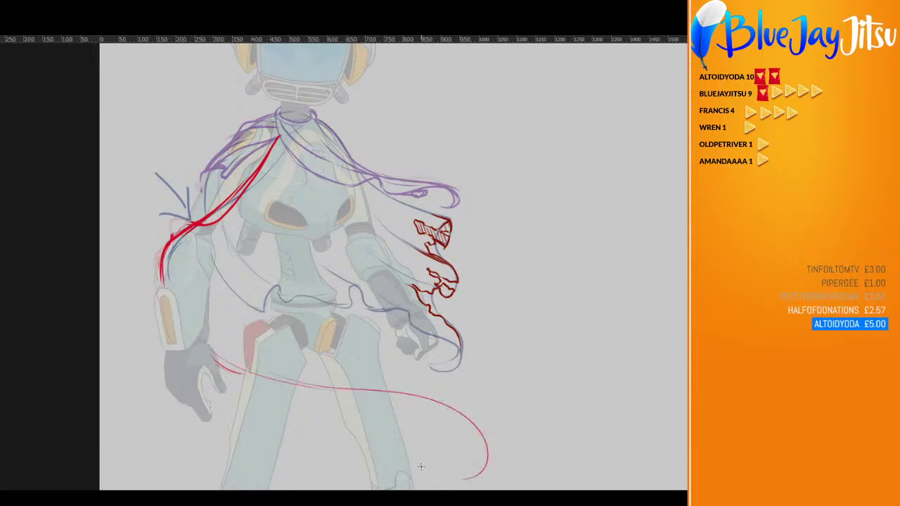
Clear the bright red trial lines and the dark red torn edge, restoring the blue and purple cape lines
scroll(396, 398, "down", 2)
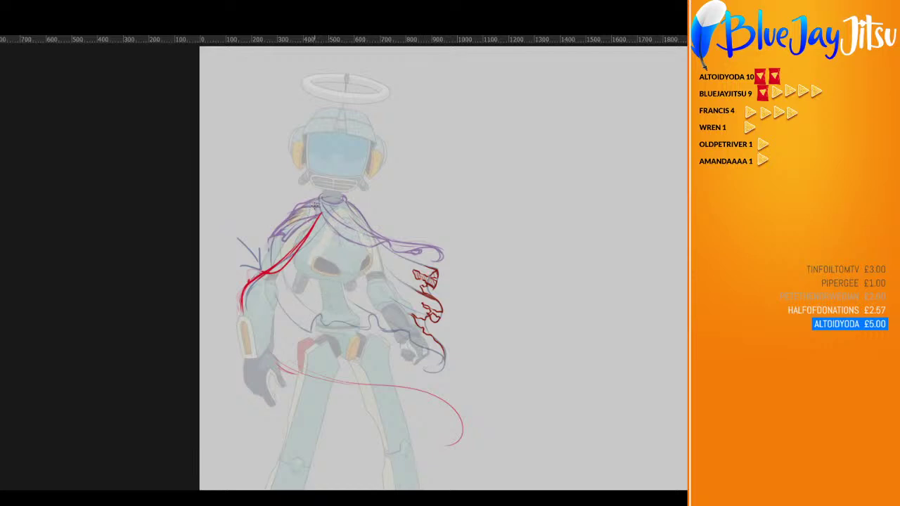
mouse_move(312, 202)
left_mouse_down()
mouse_move(312, 226)
mouse_move(329, 253)
mouse_move(352, 262)
left_mouse_up()
key("Delete")
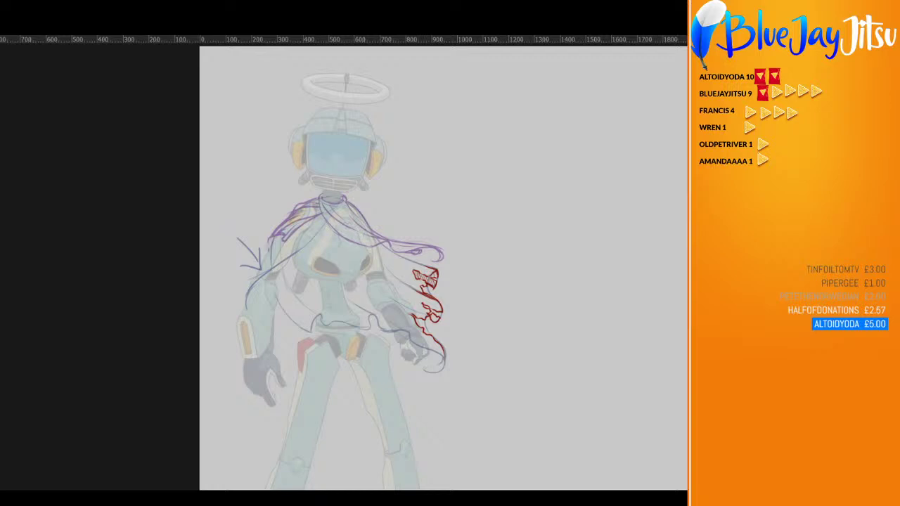
key("Delete")
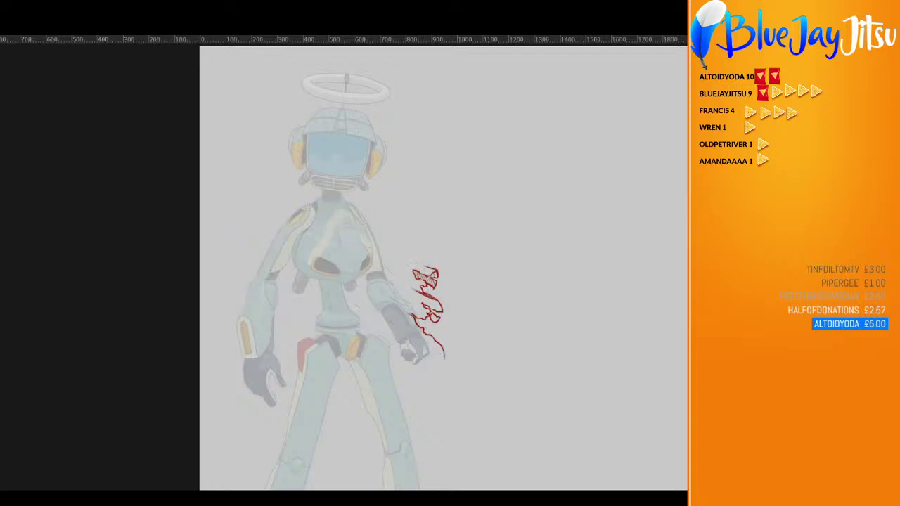
key("ctrl+z")
key("ctrl+z")
key("ctrl+z")
key("ctrl+z")
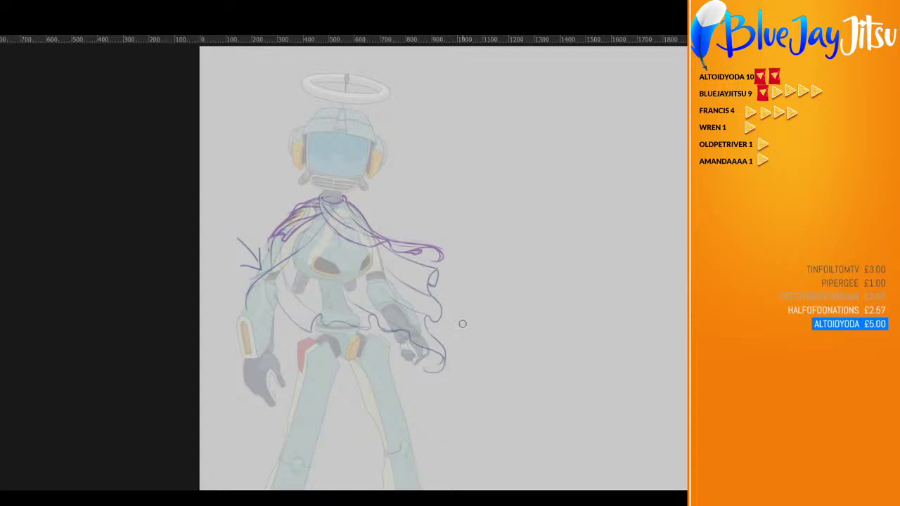
Sketch a red shoulder contour from the collar past the open-hand side upper arm, with light inner cape lines beside the waist
scroll(342, 232, "up", 2)
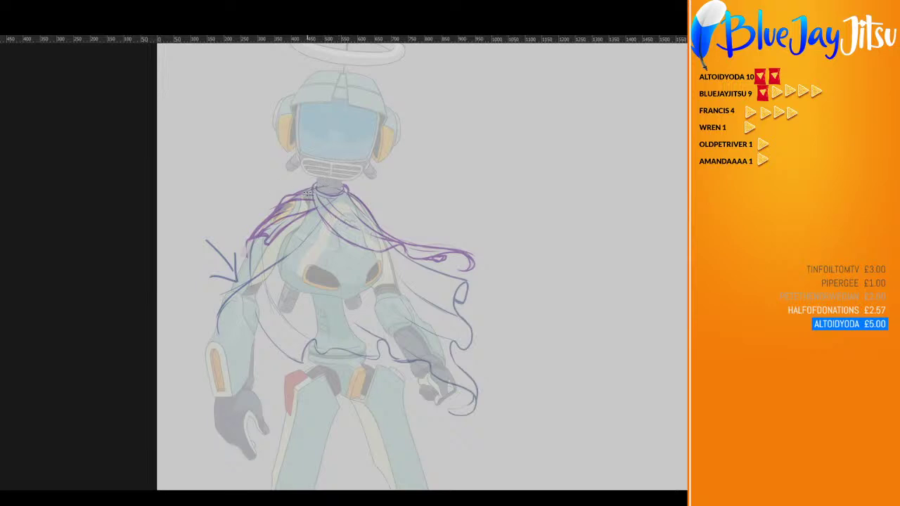
mouse_move(312, 186)
left_mouse_down()
mouse_move(277, 211)
mouse_move(302, 193)
mouse_move(237, 267)
left_mouse_up()
mouse_move(290, 209)
left_mouse_down()
mouse_move(215, 279)
mouse_move(222, 305)
mouse_move(217, 288)
mouse_move(281, 310)
mouse_move(246, 289)
mouse_move(302, 342)
left_mouse_up()
mouse_move(255, 304)
left_mouse_down()
mouse_move(285, 338)
mouse_move(325, 352)
mouse_move(295, 348)
mouse_move(311, 344)
left_mouse_up()
left_click_drag(237, 284, 319, 355)
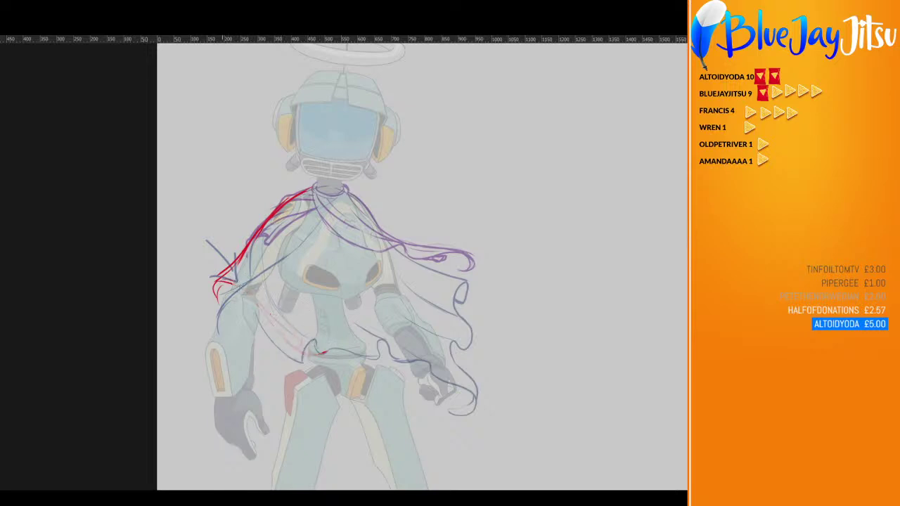
Draw a wavy red front hem from the open-hand side arm across the torso to the waist, reducing the shoulder strokes
mouse_move(226, 288)
left_mouse_down()
mouse_move(262, 275)
mouse_move(260, 263)
mouse_move(287, 269)
mouse_move(320, 298)
left_mouse_up()
mouse_move(281, 265)
left_mouse_down()
mouse_move(328, 303)
mouse_move(371, 318)
mouse_move(364, 303)
left_mouse_up()
key("ctrl+z")
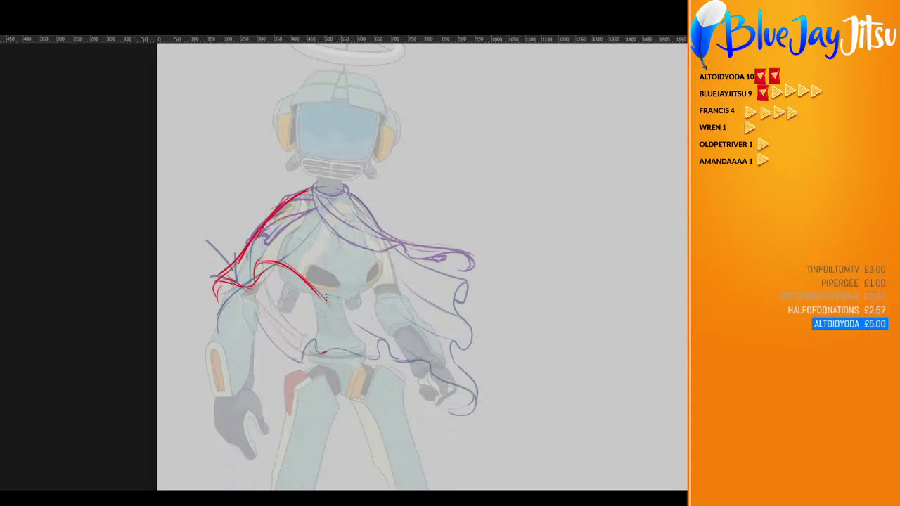
mouse_move(308, 283)
left_mouse_down()
mouse_move(343, 346)
mouse_move(379, 356)
mouse_move(391, 343)
left_mouse_up()
left_click_drag(268, 248, 314, 188)
key("ctrl+z")
key("ctrl+z")
key("ctrl+z")
key("ctrl+z")
key("ctrl+z")
key("ctrl+z")
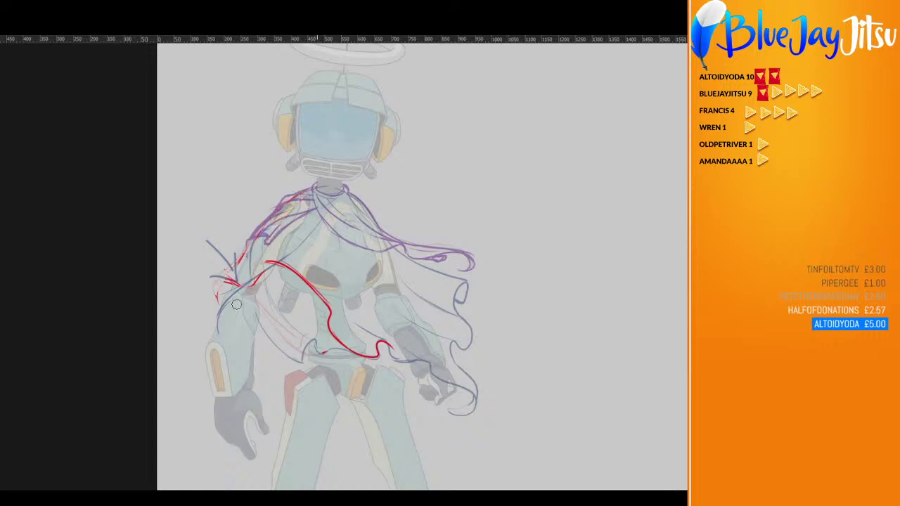
Try replacing the red sketch with a fresh shoulder contour from the collar to the elbow, and undo the attempt
key("ctrl+z")
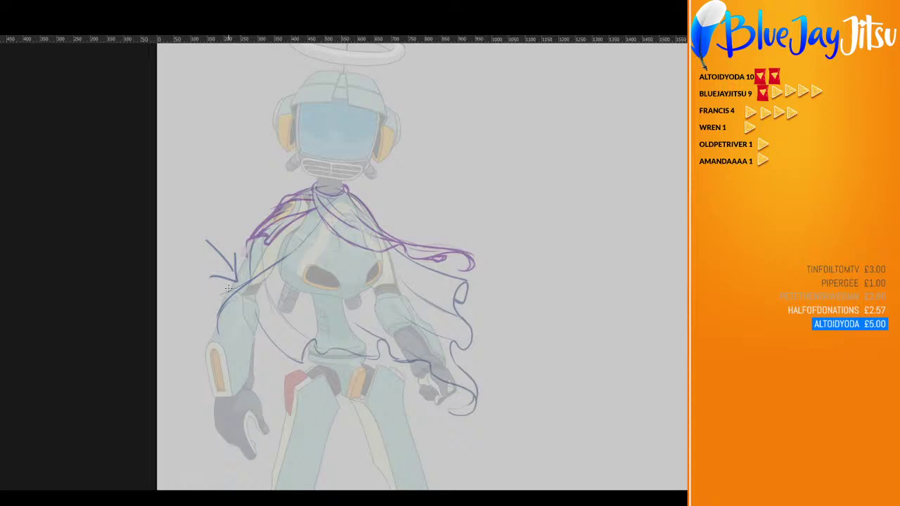
left_click_drag(314, 184, 247, 236)
mouse_move(309, 187)
left_mouse_down()
mouse_move(276, 206)
mouse_move(227, 276)
left_mouse_up()
mouse_move(244, 243)
left_mouse_down()
mouse_move(219, 281)
mouse_move(221, 300)
left_mouse_up()
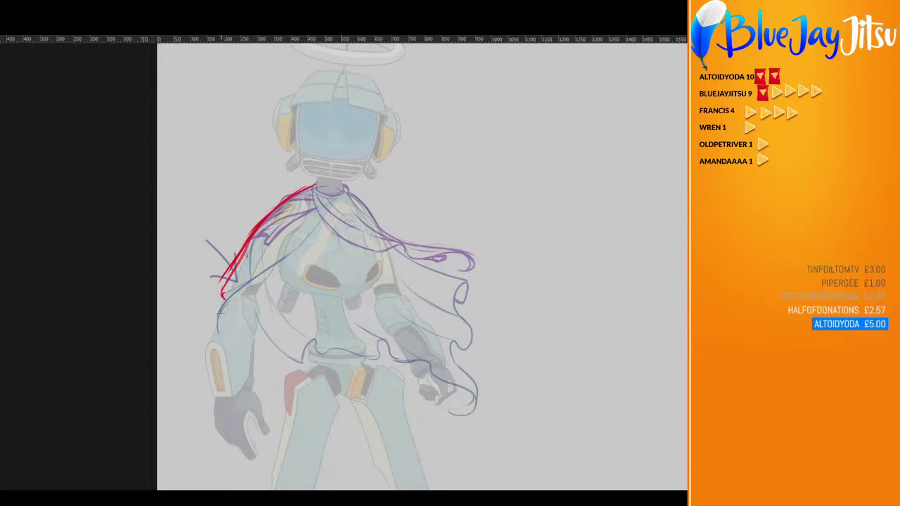
key("ctrl+z")
key("ctrl+z")
key("ctrl+z")
key("ctrl+z")
key("ctrl+z")
key("ctrl+z")
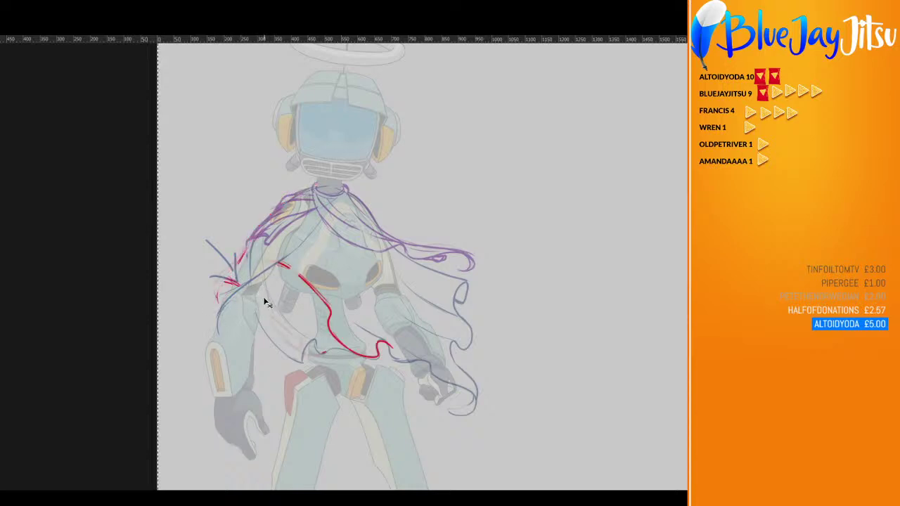
Redraw the red hem's curled corner and shoulder edge on the open-hand side, and extend the hem past the waist
mouse_move(215, 291)
left_mouse_down()
mouse_move(230, 266)
mouse_move(257, 279)
mouse_move(267, 261)
mouse_move(294, 266)
left_mouse_up()
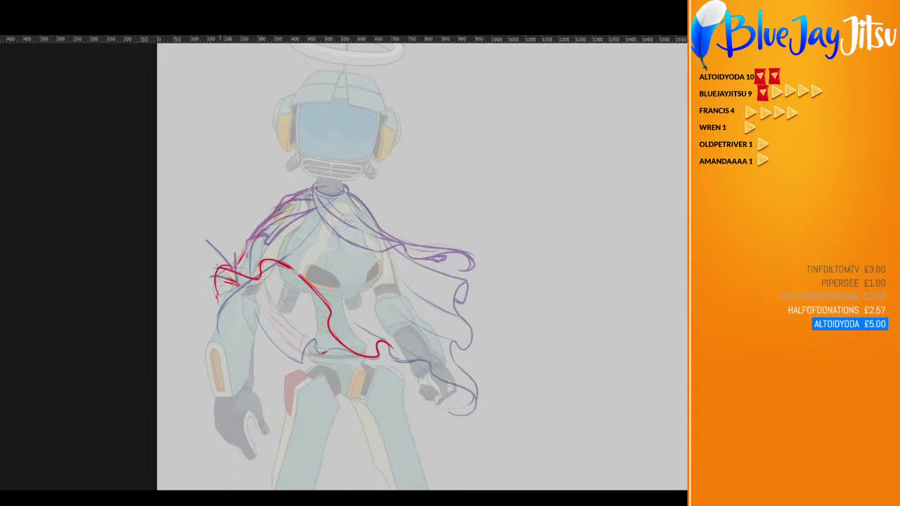
left_click_drag(226, 265, 278, 210)
mouse_move(381, 345)
left_mouse_down()
mouse_move(404, 332)
mouse_move(406, 357)
mouse_move(428, 360)
left_mouse_up()
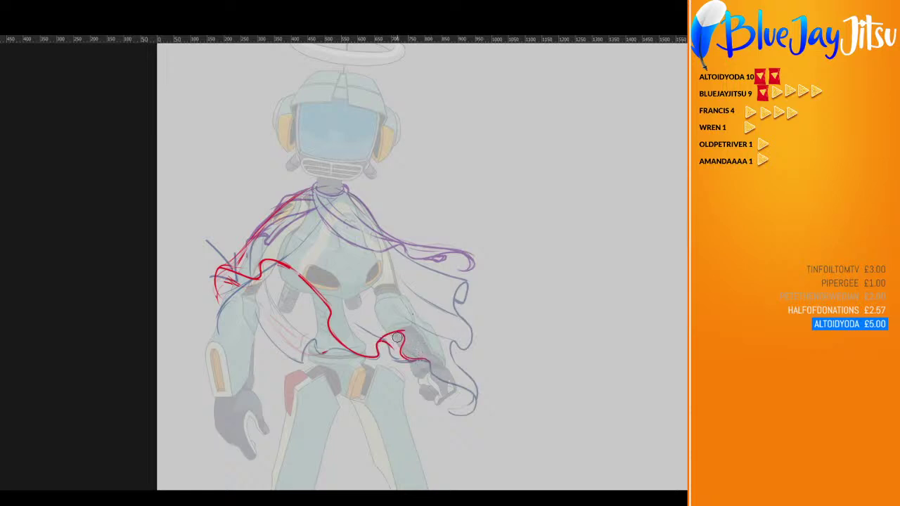
Sketch a billowing red fold over the closed-hand forearm, with a curved trailing edge and a hanging tip by the hand
mouse_move(398, 337)
left_mouse_down()
mouse_move(374, 346)
mouse_move(378, 336)
mouse_move(440, 323)
mouse_move(400, 307)
mouse_move(469, 345)
left_mouse_up()
mouse_move(426, 313)
left_mouse_down()
mouse_move(463, 354)
mouse_move(411, 385)
mouse_move(440, 408)
left_mouse_up()
mouse_move(437, 413)
left_mouse_down()
mouse_move(425, 420)
mouse_move(437, 403)
left_mouse_up()
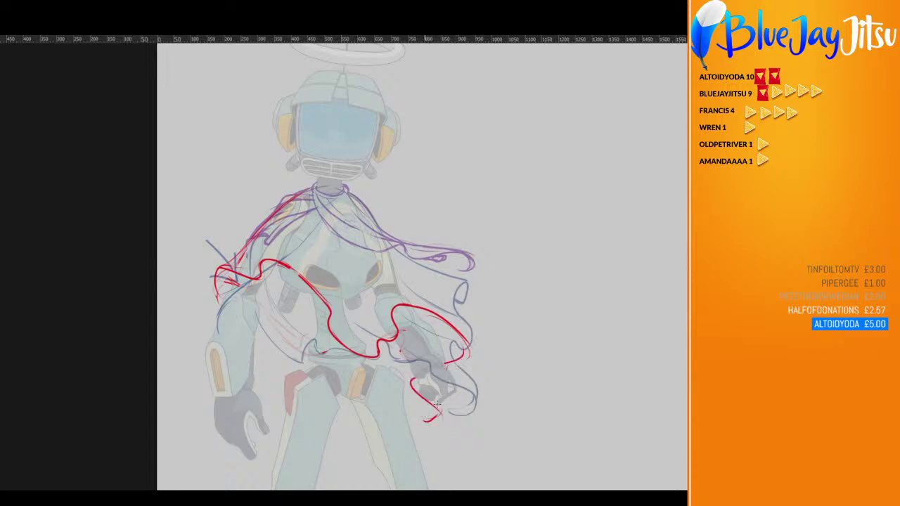
mouse_move(447, 367)
left_mouse_down()
mouse_move(476, 350)
mouse_move(461, 307)
mouse_move(466, 327)
mouse_move(428, 287)
left_mouse_up()
Remove the red billowing fold over the closed-hand forearm and the hanging tip, keeping the outer trailing edge
key("ctrl+z")
key("ctrl+z")
key("ctrl+z")
key("ctrl+z")
key("ctrl+z")
key("ctrl+z")
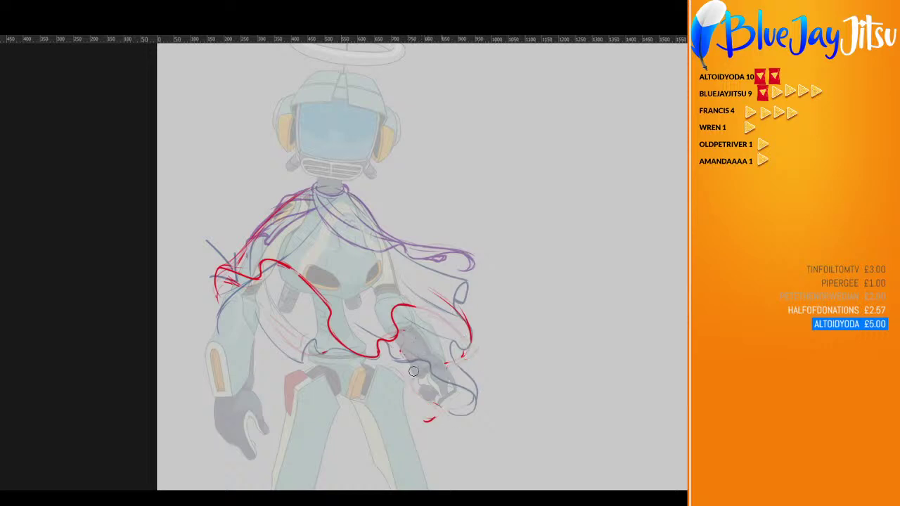
key("ctrl+z")
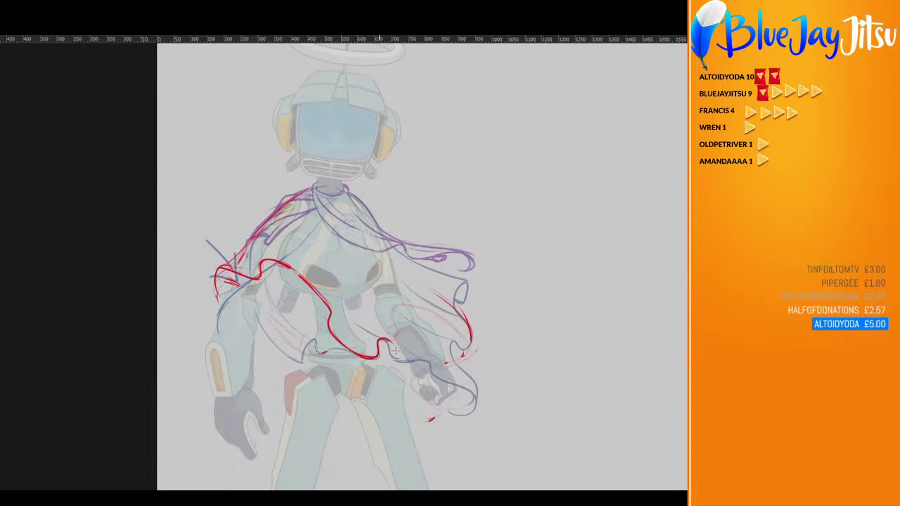
Redraw the lower red hem as a smooth curve from the chest to the closed-hand forearm, joining its folded tip to the collar
mouse_move(381, 340)
left_mouse_down()
mouse_move(399, 349)
mouse_move(389, 354)
mouse_move(403, 339)
mouse_move(393, 330)
left_mouse_up()
mouse_move(309, 276)
left_mouse_down()
mouse_move(319, 301)
mouse_move(313, 288)
mouse_move(364, 325)
mouse_move(408, 339)
left_mouse_up()
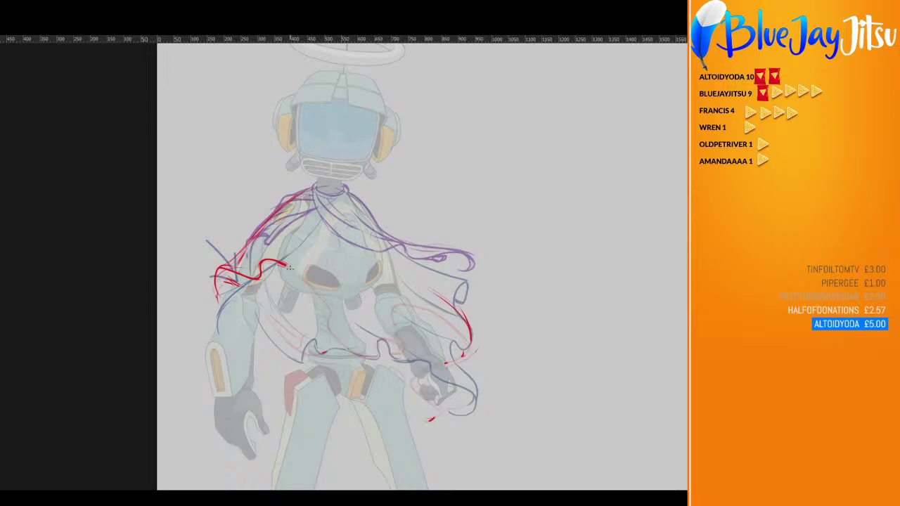
mouse_move(287, 265)
left_mouse_down()
mouse_move(339, 312)
mouse_move(324, 291)
mouse_move(358, 333)
mouse_move(421, 328)
mouse_move(351, 322)
mouse_move(439, 307)
left_mouse_up()
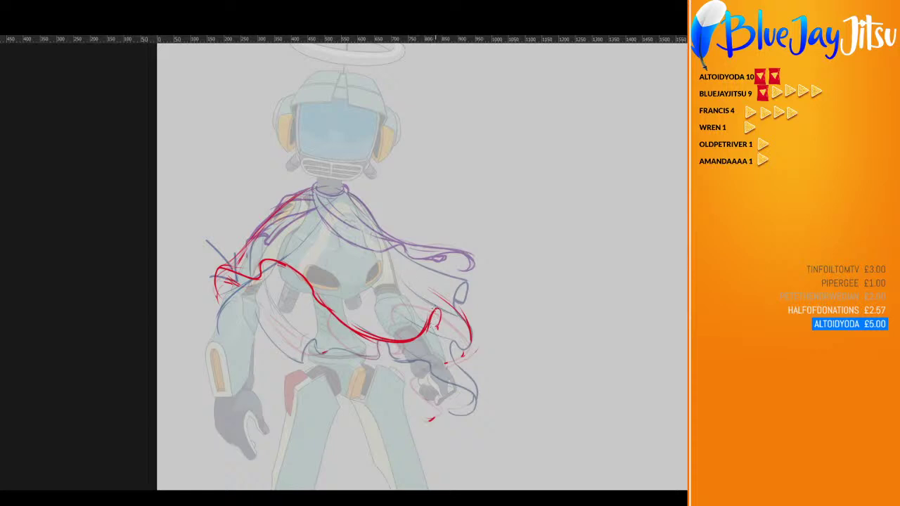
mouse_move(435, 309)
left_mouse_down()
mouse_move(388, 266)
mouse_move(389, 242)
left_mouse_up()
mouse_move(404, 277)
left_mouse_down()
mouse_move(375, 216)
mouse_move(373, 224)
mouse_move(343, 187)
left_mouse_up()
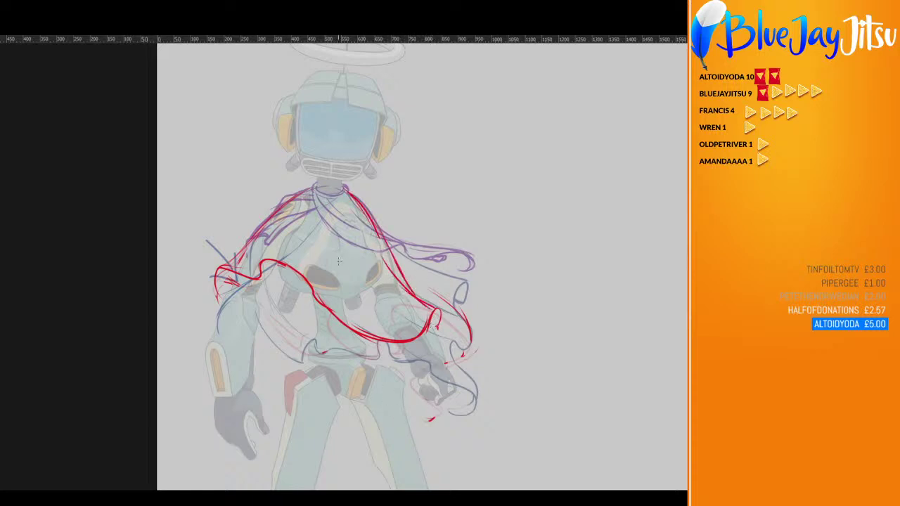
Reshape the red corner, shoulder contour and front hem on the open-hand side, and add a wavy back hem beside the waist
mouse_move(239, 259)
left_mouse_down()
mouse_move(231, 267)
mouse_move(249, 281)
mouse_move(222, 263)
mouse_move(244, 253)
mouse_move(285, 263)
mouse_move(327, 310)
mouse_move(394, 337)
left_mouse_up()
left_click_drag(227, 254, 314, 188)
mouse_move(274, 333)
left_mouse_down()
mouse_move(308, 336)
mouse_move(330, 371)
left_mouse_up()
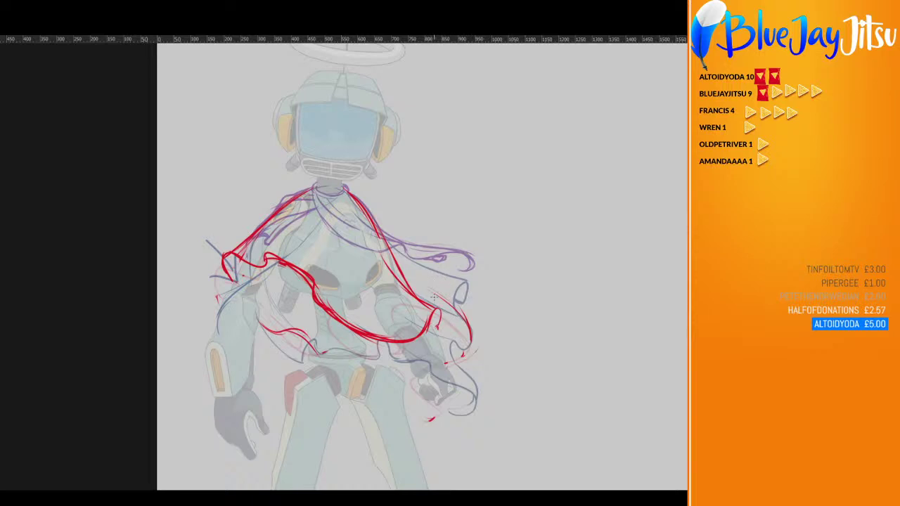
Add small red folds at the cape's trailing tip and light fold lines running from the collar over the chest and shoulder
mouse_move(433, 312)
left_mouse_down()
mouse_move(442, 326)
mouse_move(450, 321)
mouse_move(434, 283)
mouse_move(434, 295)
left_mouse_up()
left_click_drag(401, 265, 439, 290)
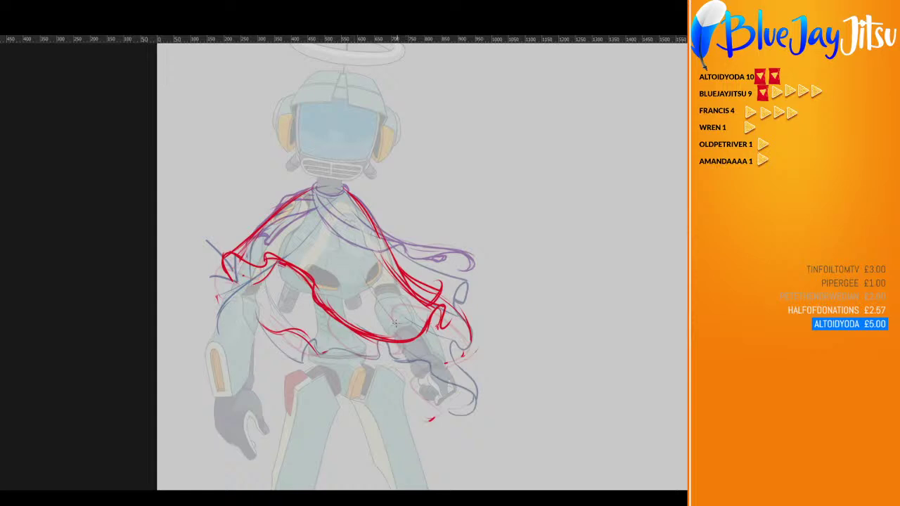
left_click_drag(318, 248, 316, 277)
left_click_drag(322, 225, 316, 275)
left_click_drag(285, 217, 266, 253)
left_click_drag(314, 182, 266, 254)
Extend the red front hem to a pointed corner beside the closed hand and build up the ruffled folds above it
mouse_move(322, 305)
left_mouse_down()
mouse_move(379, 334)
mouse_move(405, 373)
mouse_move(410, 331)
mouse_move(443, 331)
mouse_move(432, 317)
mouse_move(415, 337)
mouse_move(426, 318)
left_mouse_up()
key("e")
key("b")
mouse_move(414, 350)
left_mouse_down()
mouse_move(443, 290)
mouse_move(458, 297)
mouse_move(431, 338)
left_mouse_up()
left_click_drag(452, 303, 391, 260)
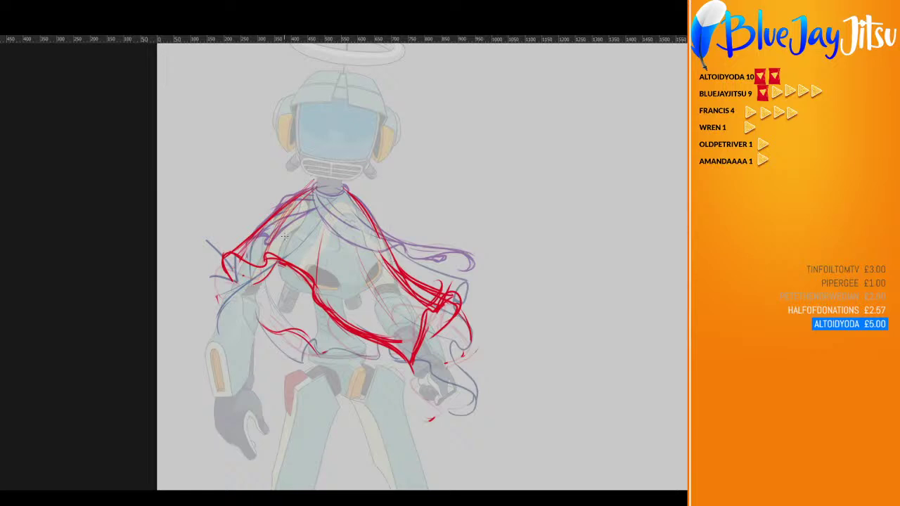
Erase the red hem across the chest and redraw it as a raised fold with crease lines running up to the collar
mouse_move(238, 258)
left_mouse_down()
mouse_move(251, 263)
mouse_move(267, 247)
left_mouse_up()
mouse_move(267, 260)
left_mouse_down()
mouse_move(292, 261)
mouse_move(285, 246)
mouse_move(346, 324)
left_mouse_up()
key("e")
left_click_drag(309, 283, 274, 261)
mouse_move(307, 275)
left_mouse_down()
mouse_move(333, 320)
mouse_move(357, 336)
left_mouse_up()
left_click_drag(302, 279, 286, 265)
mouse_move(268, 259)
left_mouse_down()
mouse_move(298, 277)
mouse_move(283, 287)
mouse_move(269, 257)
mouse_move(318, 287)
left_mouse_up()
mouse_move(271, 235)
left_mouse_down()
mouse_move(285, 211)
mouse_move(270, 252)
left_mouse_up()
mouse_move(304, 183)
left_mouse_down()
mouse_move(274, 241)
mouse_move(313, 263)
left_mouse_up()
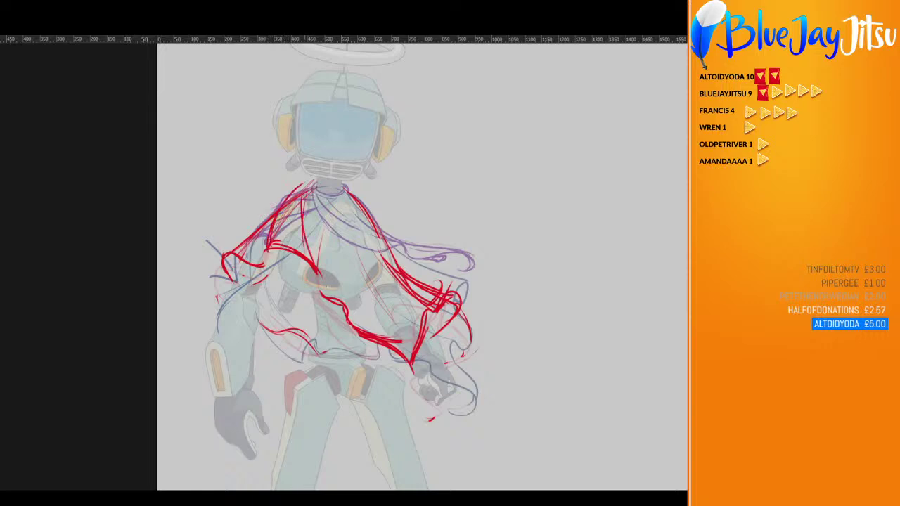
Connect the raised chest fold to the lower red hem with a hooked fold over the waist, erasing excess lines
mouse_move(303, 215)
left_mouse_down()
mouse_move(315, 265)
mouse_move(256, 265)
mouse_move(350, 306)
mouse_move(361, 331)
left_mouse_up()
key("e")
mouse_move(319, 294)
left_mouse_down()
mouse_move(346, 316)
mouse_move(309, 269)
left_mouse_up()
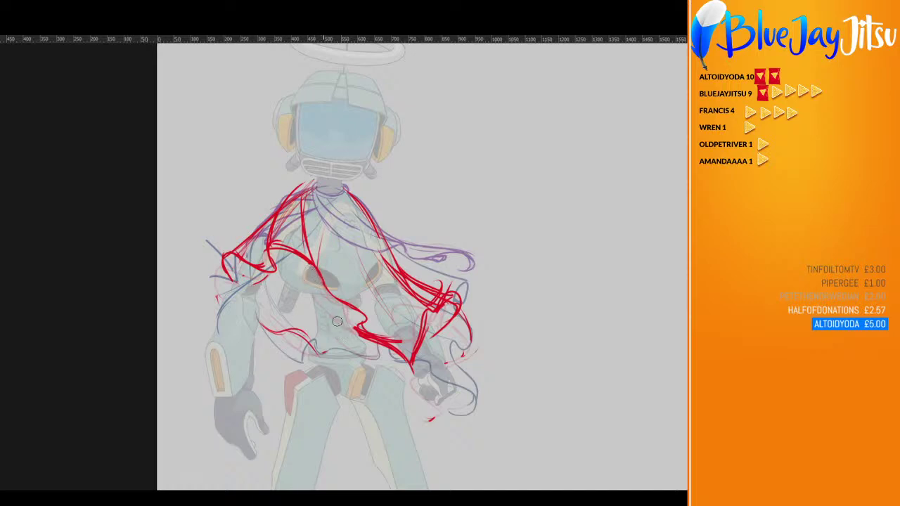
Redraw the red front hem as a diagonal from the chest to the wrist with a crease above it, erasing the old hem and ruffles
key("b")
left_click_drag(362, 311, 324, 236)
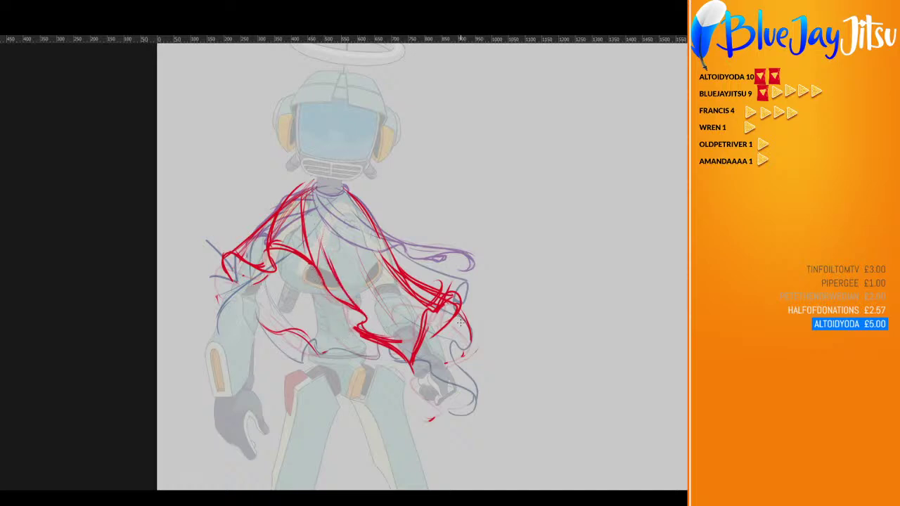
left_click_drag(345, 305, 360, 331)
key("e")
mouse_move(374, 338)
left_mouse_down()
mouse_move(352, 320)
mouse_move(383, 345)
left_mouse_up()
mouse_move(366, 322)
left_mouse_down()
mouse_move(343, 304)
mouse_move(377, 324)
left_mouse_up()
key("b")
mouse_move(378, 325)
left_mouse_down()
mouse_move(363, 321)
mouse_move(381, 326)
left_mouse_up()
mouse_move(344, 304)
left_mouse_down()
mouse_move(380, 324)
mouse_move(353, 310)
mouse_move(384, 341)
mouse_move(424, 368)
mouse_move(428, 361)
left_mouse_up()
key("e")
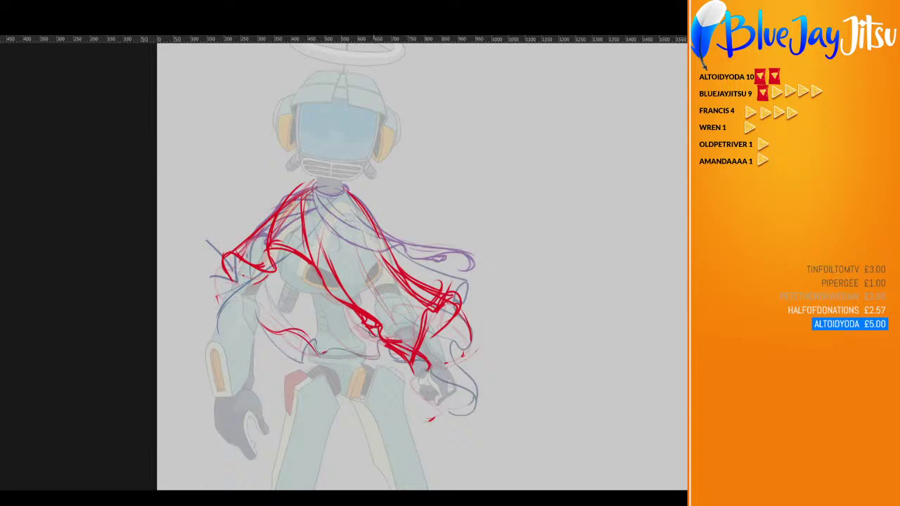
mouse_move(366, 323)
left_mouse_down()
mouse_move(359, 316)
mouse_move(413, 371)
mouse_move(411, 358)
left_mouse_up()
mouse_move(377, 321)
left_mouse_down()
mouse_move(426, 374)
mouse_move(416, 336)
mouse_move(424, 346)
mouse_move(428, 295)
mouse_move(457, 309)
mouse_move(423, 291)
mouse_move(450, 310)
mouse_move(418, 336)
left_mouse_up()
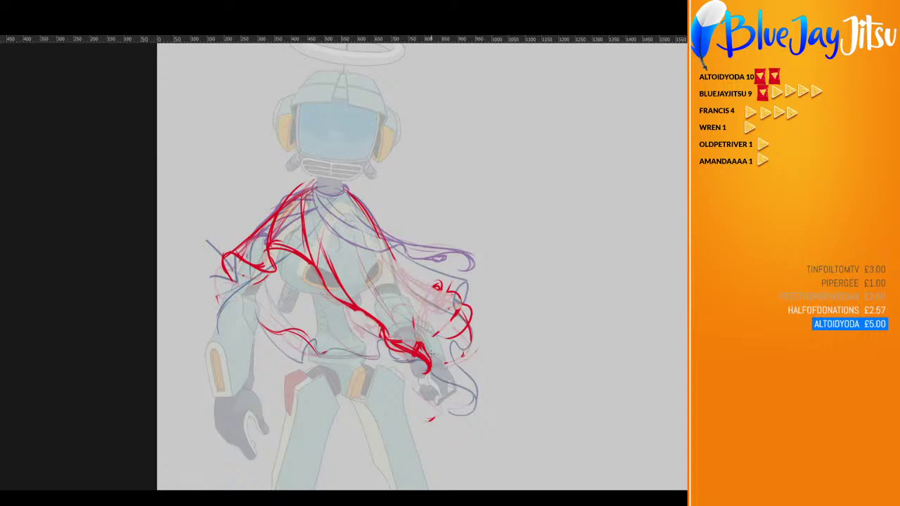
Sketch fold lines converging on the wrist corner and a looped trailing fold beside it, and hide the blue and purple cape lines
left_click_drag(385, 298, 419, 342)
left_click_drag(375, 272, 405, 325)
mouse_move(429, 362)
left_mouse_down()
mouse_move(429, 304)
mouse_move(448, 329)
mouse_move(465, 325)
mouse_move(461, 345)
left_mouse_up()
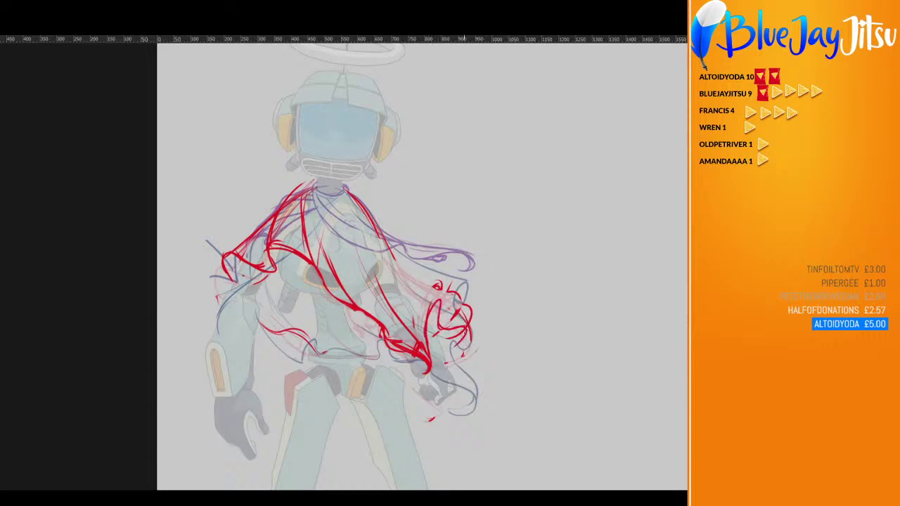
left_click_drag(437, 310, 455, 329)
left_click(693, 451)
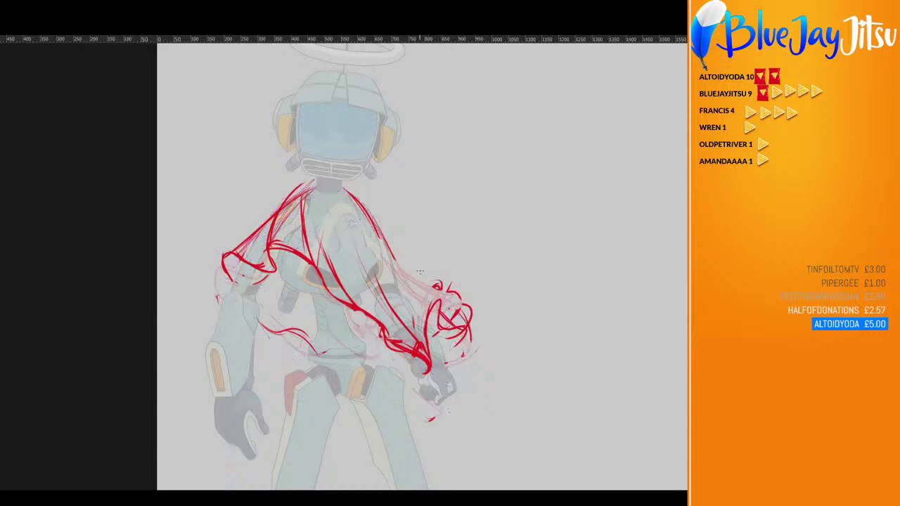
Redraw the cape's rear red edge from the shoulder down to the trailing ruffles, adding a small bump along the outline
mouse_move(391, 245)
left_mouse_down()
mouse_move(397, 263)
mouse_move(470, 328)
left_mouse_up()
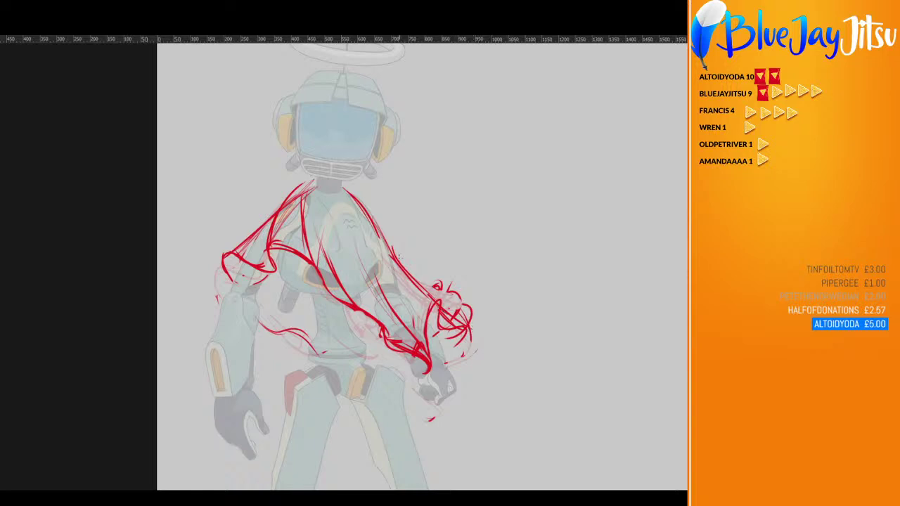
mouse_move(396, 259)
left_mouse_down()
mouse_move(463, 295)
mouse_move(453, 314)
left_mouse_up()
left_click_drag(378, 233, 420, 281)
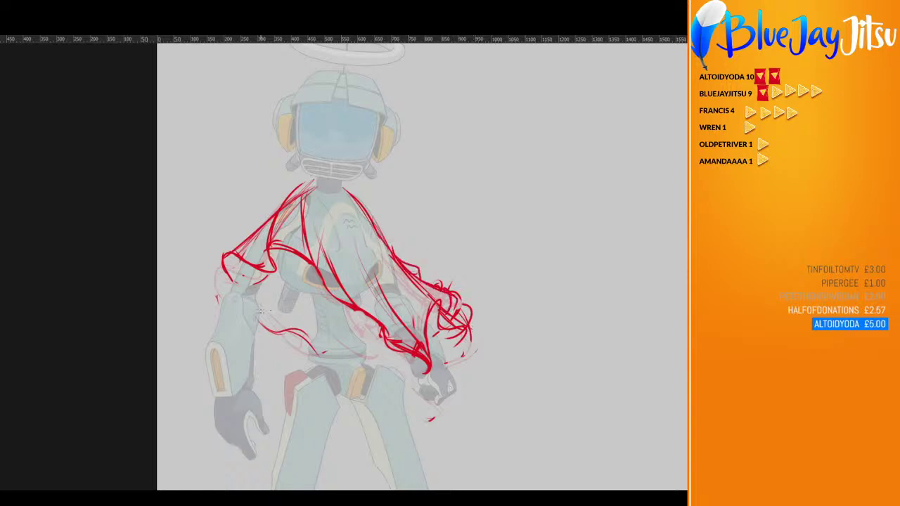
Rework the red cape corner over the upper arm opposite the trailing ruffles into a smaller tip, erasing and undoing excess strokes
left_click_drag(259, 231, 234, 287)
mouse_move(250, 239)
left_mouse_down()
mouse_move(234, 257)
mouse_move(233, 282)
mouse_move(273, 276)
mouse_move(232, 258)
mouse_move(226, 268)
mouse_move(252, 237)
mouse_move(224, 259)
mouse_move(227, 271)
left_mouse_up()
key("e")
key("ctrl+z")
key("ctrl+z")
key("ctrl+z")
key("ctrl+z")
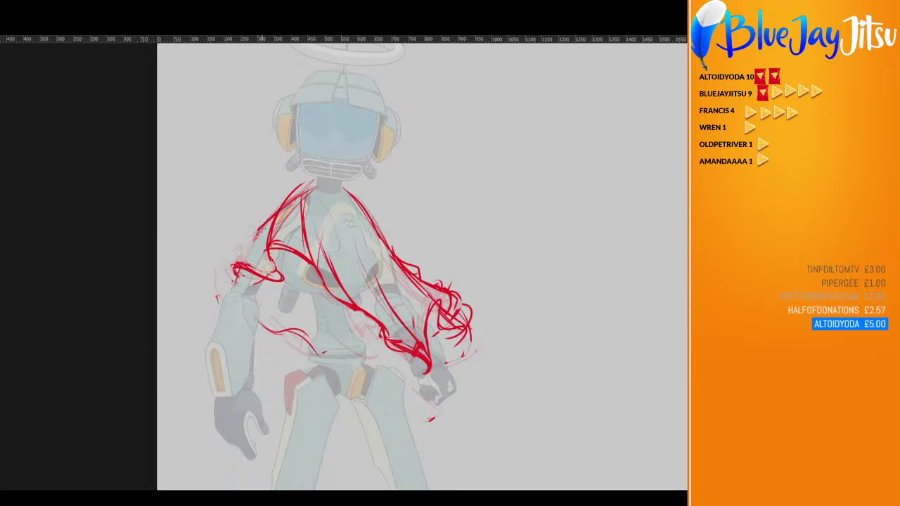
Draw a wind-direction arrow beside the shoulder and sketch the cape's back hem behind the waist, trimming the excess lines
mouse_move(222, 183)
left_mouse_down()
mouse_move(250, 224)
mouse_move(242, 261)
mouse_move(283, 285)
left_mouse_up()
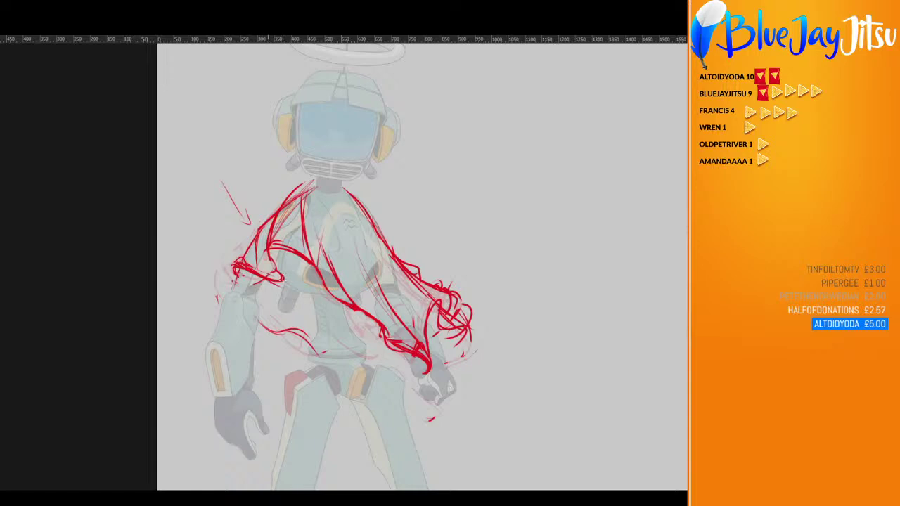
mouse_move(280, 249)
left_mouse_down()
mouse_move(288, 286)
mouse_move(273, 316)
mouse_move(279, 327)
mouse_move(292, 318)
mouse_move(347, 352)
mouse_move(379, 342)
mouse_move(383, 331)
left_mouse_up()
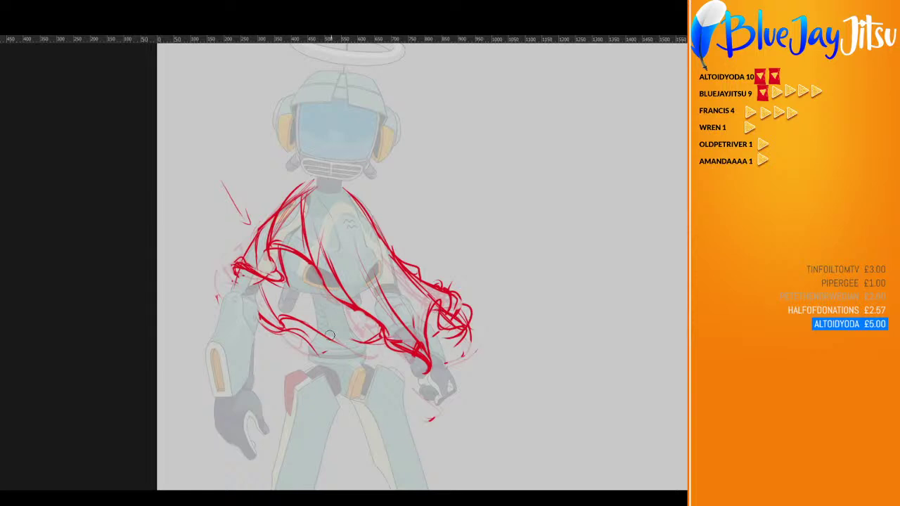
mouse_move(261, 323)
left_mouse_down()
mouse_move(302, 346)
mouse_move(318, 335)
left_mouse_up()
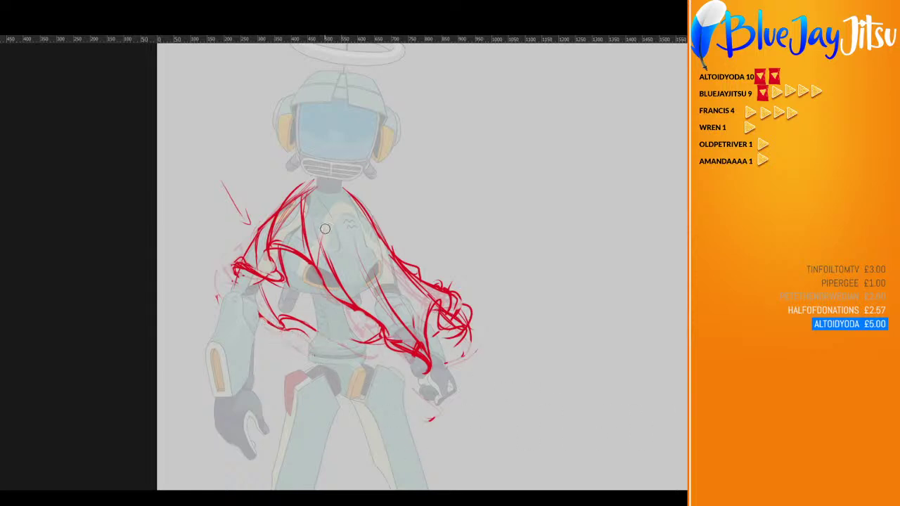
Sketch a red collar band around the neck with creases below it, undoing the unwanted fold strokes across the forearm
left_click_drag(315, 186, 348, 192)
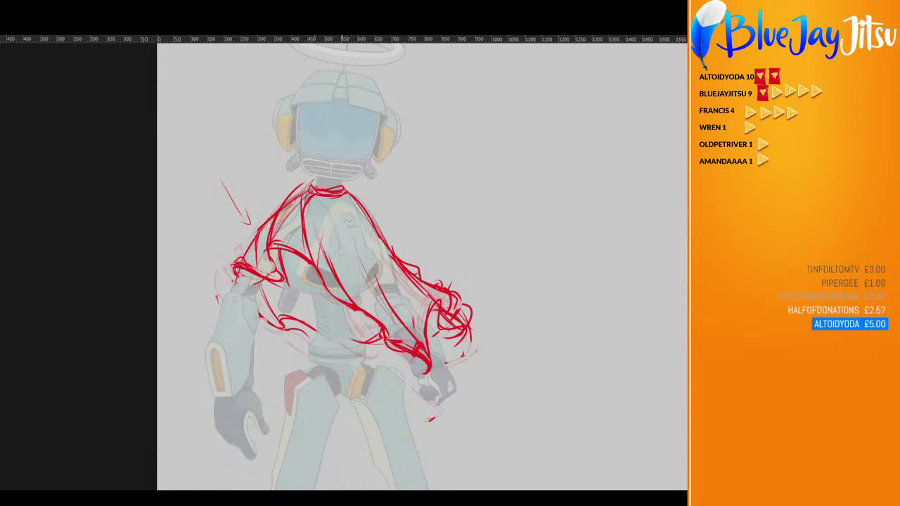
mouse_move(317, 200)
left_mouse_down()
mouse_move(331, 221)
mouse_move(345, 222)
left_mouse_up()
mouse_move(356, 301)
left_mouse_down()
mouse_move(391, 308)
mouse_move(459, 357)
mouse_move(452, 365)
left_mouse_up()
key("ctrl+z")
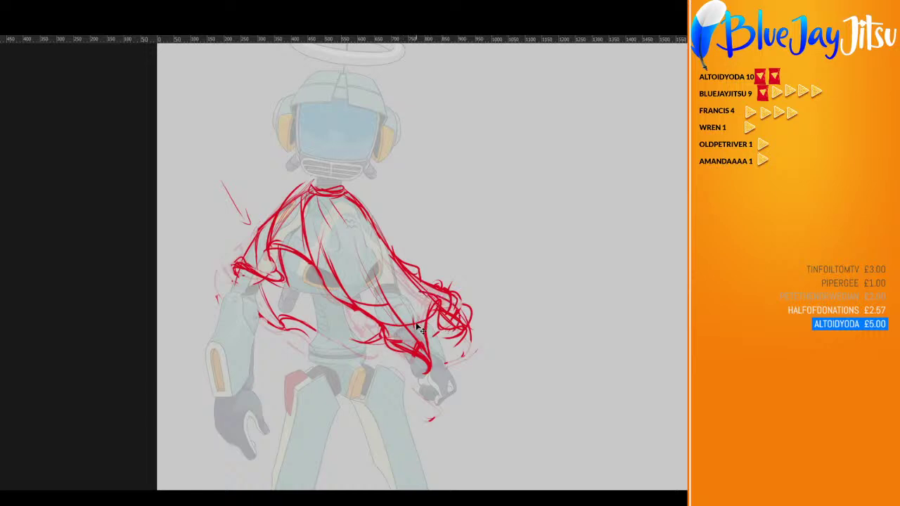
key("ctrl+z")
mouse_move(351, 307)
left_mouse_down()
mouse_move(385, 318)
mouse_move(395, 333)
mouse_move(431, 319)
mouse_move(418, 298)
mouse_move(450, 316)
mouse_move(391, 332)
mouse_move(398, 322)
mouse_move(406, 342)
mouse_move(449, 322)
mouse_move(430, 306)
mouse_move(433, 333)
mouse_move(392, 336)
mouse_move(425, 321)
mouse_move(371, 260)
left_mouse_up()
key("ctrl+z")
key("ctrl+z")
key("ctrl+z")
key("ctrl+z")
Fade the red sketch to 70% opacity and ink a ragged navy hem over the chest and upper arm
key("ctrl+comma")
key("ctrl+comma")
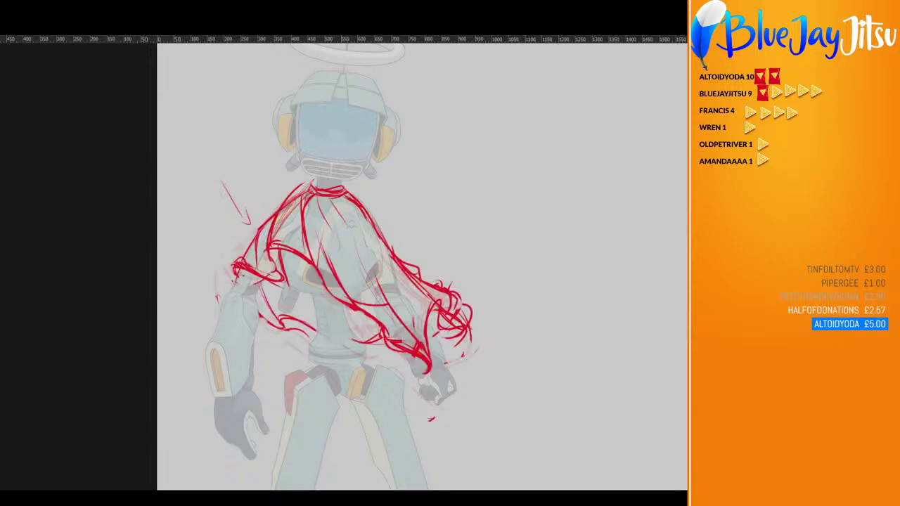
key("7")
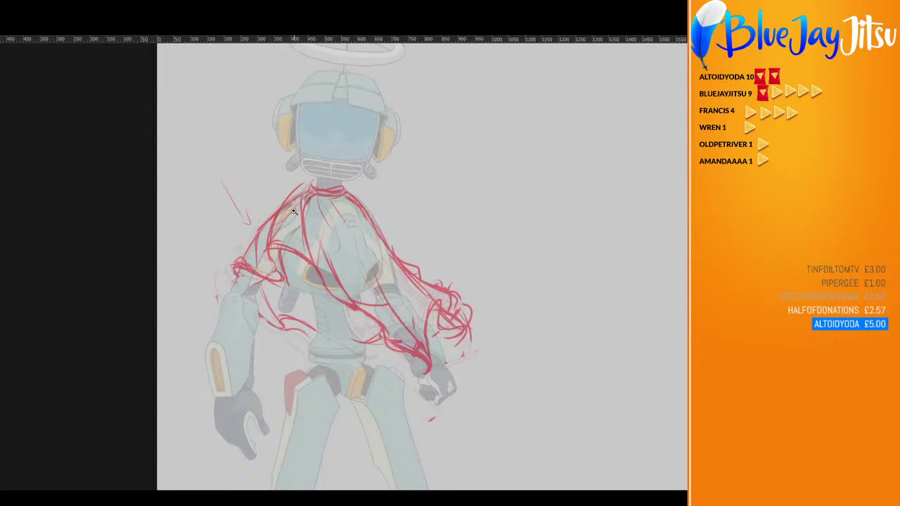
scroll(293, 212, "up", 2)
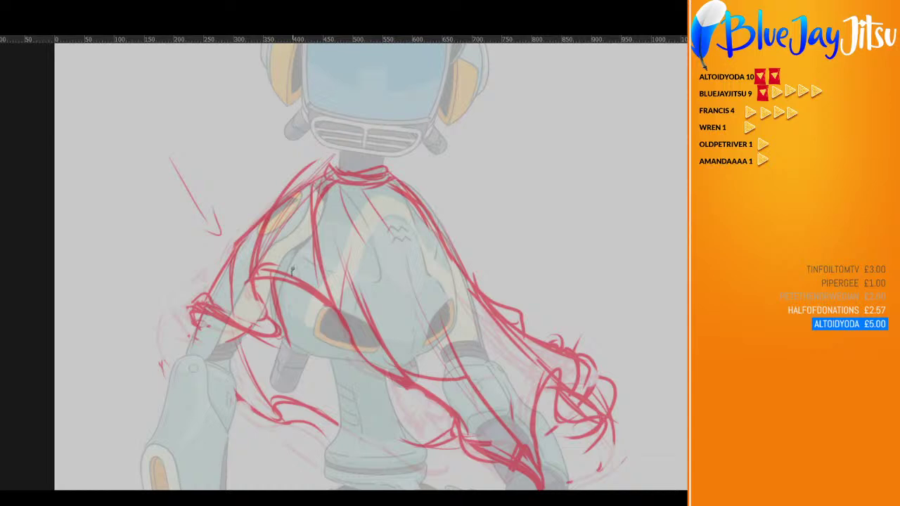
left_click_drag(293, 268, 293, 263)
mouse_move(291, 274)
left_mouse_down()
mouse_move(295, 251)
mouse_move(316, 290)
mouse_move(316, 266)
mouse_move(346, 343)
mouse_move(363, 359)
left_mouse_up()
mouse_move(284, 272)
left_mouse_down()
mouse_move(287, 231)
mouse_move(248, 285)
mouse_move(277, 314)
mouse_move(281, 339)
mouse_move(250, 334)
mouse_move(239, 292)
mouse_move(239, 314)
mouse_move(229, 299)
mouse_move(231, 324)
mouse_move(198, 318)
left_mouse_up()
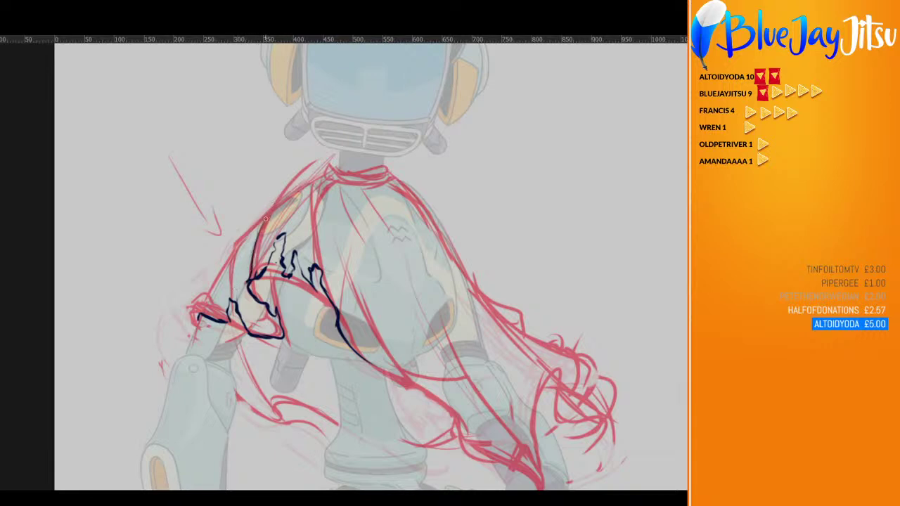
Ink the shoulder outline from the collar to the cape corner over the upper arm, with fold lines inside it
mouse_move(294, 180)
left_mouse_down()
mouse_move(275, 206)
mouse_move(306, 170)
mouse_move(325, 168)
mouse_move(313, 245)
left_mouse_up()
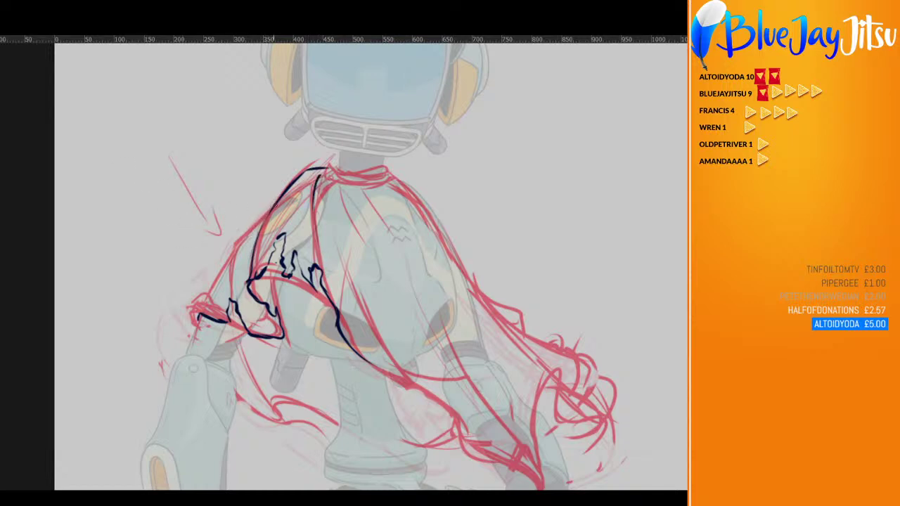
mouse_move(276, 204)
left_mouse_down()
mouse_move(239, 248)
mouse_move(251, 231)
mouse_move(235, 272)
mouse_move(244, 235)
mouse_move(227, 304)
left_mouse_up()
mouse_move(241, 239)
left_mouse_down()
mouse_move(184, 314)
mouse_move(184, 331)
left_mouse_up()
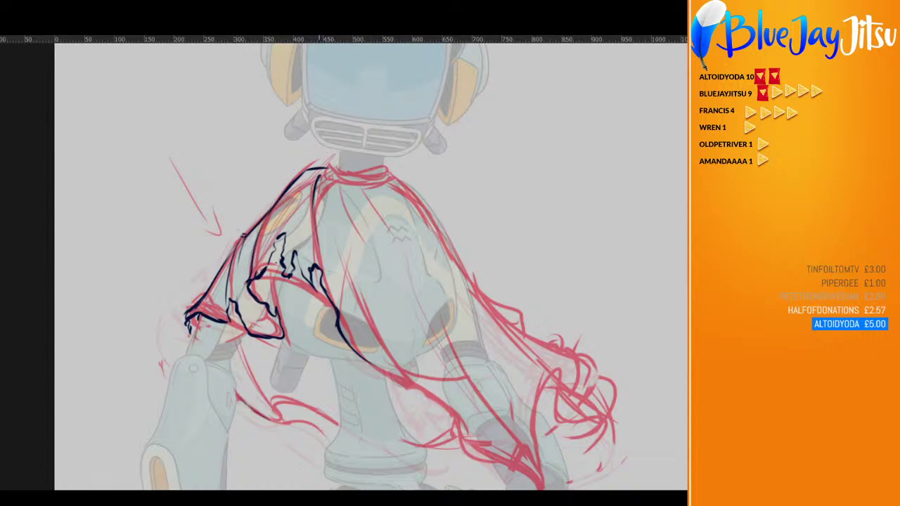
Ink the chest fold and hem down to a hooked overlap above the waist, erasing the overlong stroke and filling the overlap's shadow
mouse_move(322, 180)
left_mouse_down()
mouse_move(353, 287)
mouse_move(391, 362)
mouse_move(336, 330)
mouse_move(411, 383)
left_mouse_up()
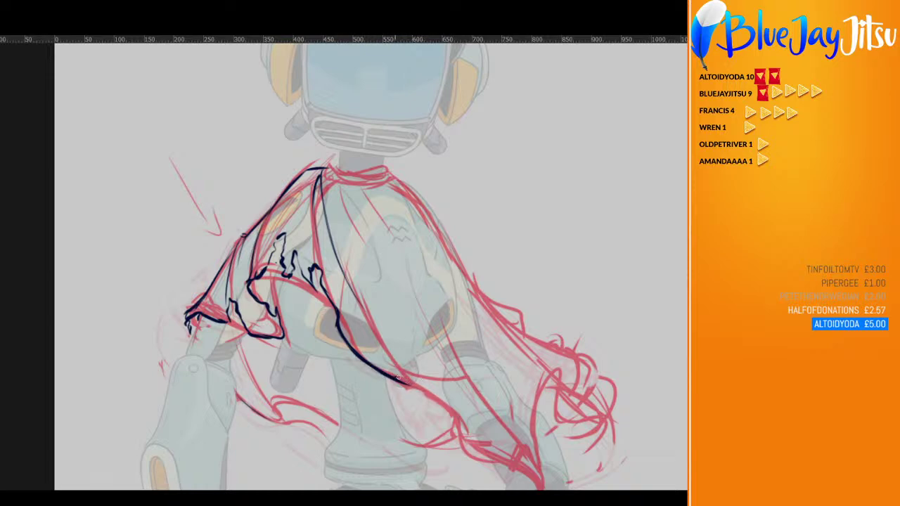
mouse_move(397, 378)
left_mouse_down()
mouse_move(431, 379)
mouse_move(405, 366)
mouse_move(432, 393)
mouse_move(456, 390)
mouse_move(434, 373)
mouse_move(375, 383)
mouse_move(403, 385)
mouse_move(365, 361)
mouse_move(386, 360)
left_mouse_up()
key("e")
key("b")
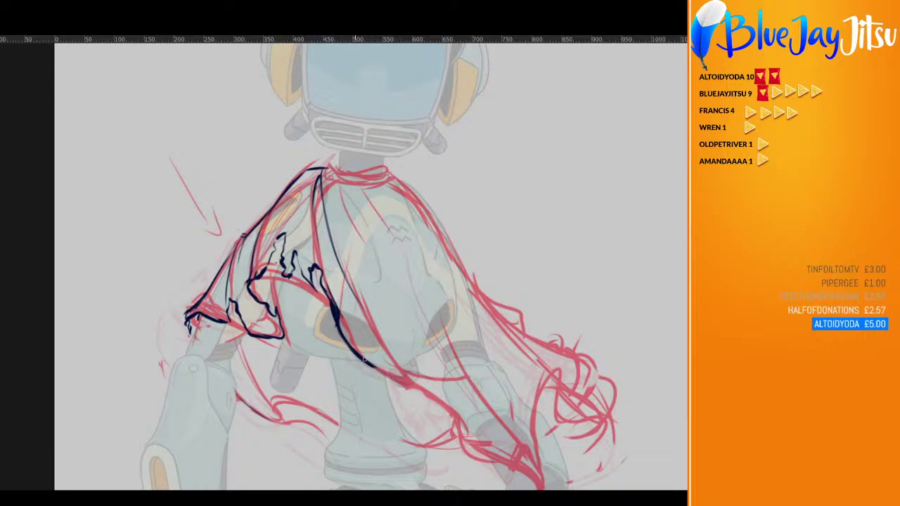
mouse_move(364, 358)
left_mouse_down()
mouse_move(432, 368)
mouse_move(442, 357)
mouse_move(409, 354)
mouse_move(366, 322)
left_mouse_up()
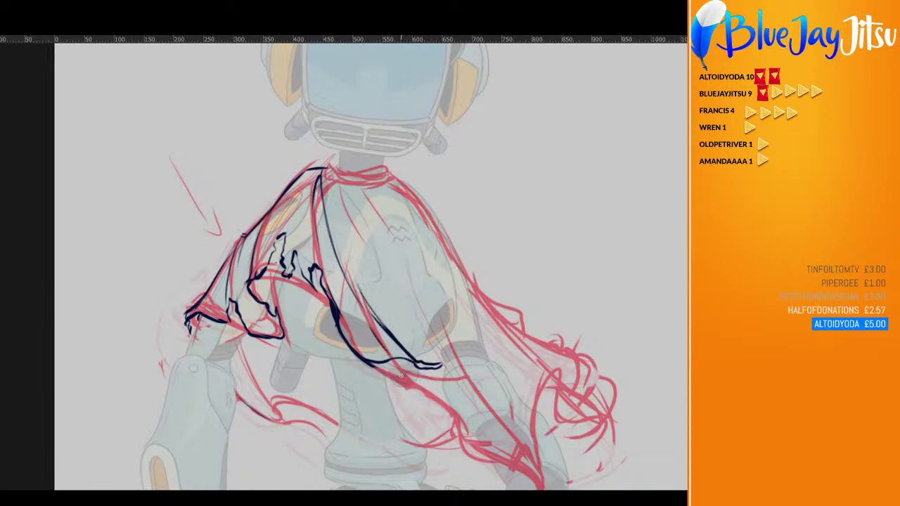
mouse_move(410, 359)
left_mouse_down()
mouse_move(411, 393)
mouse_move(437, 404)
left_mouse_up()
mouse_move(398, 359)
left_mouse_down()
mouse_move(405, 365)
mouse_move(391, 358)
left_mouse_up()
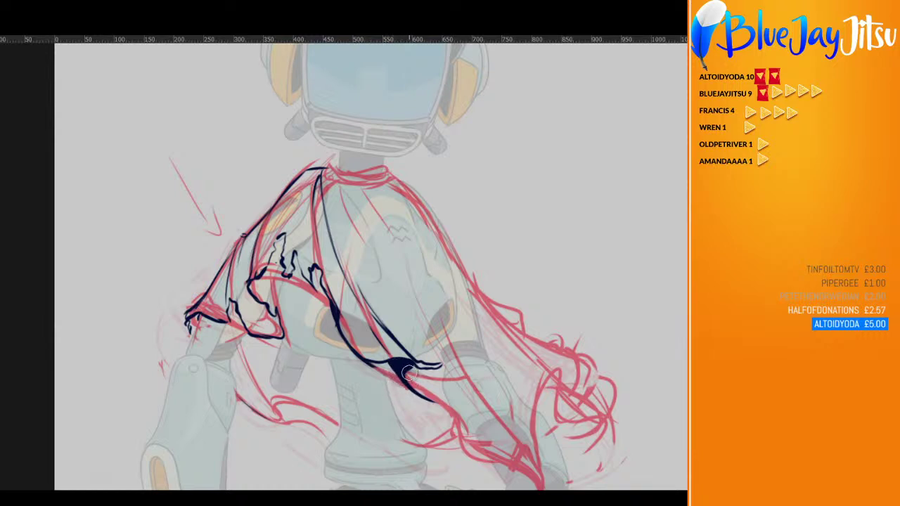
left_click_drag(409, 373, 407, 374)
Ink the collar around the neck, the start of the rear shoulder edge, and long creases running down the chest
left_click_drag(344, 322, 286, 258)
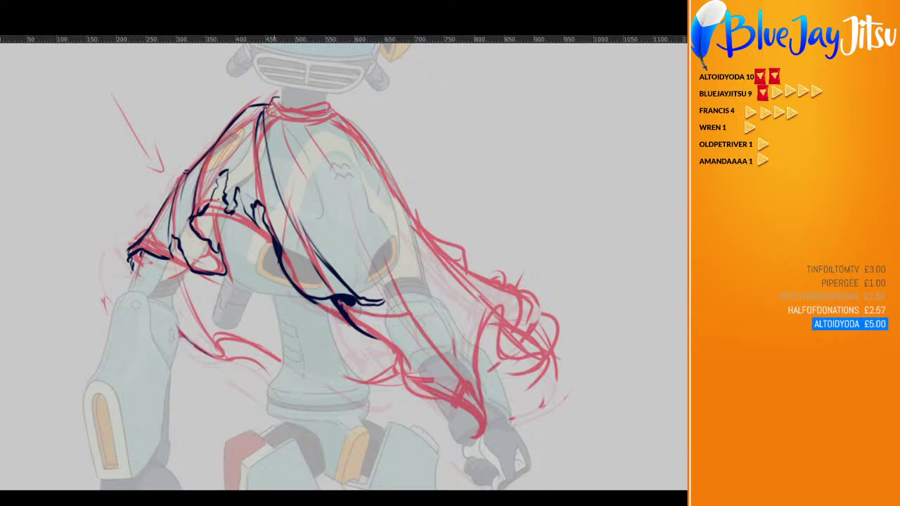
left_click_drag(280, 105, 332, 113)
mouse_move(272, 107)
left_mouse_down()
mouse_move(345, 120)
mouse_move(371, 156)
left_mouse_up()
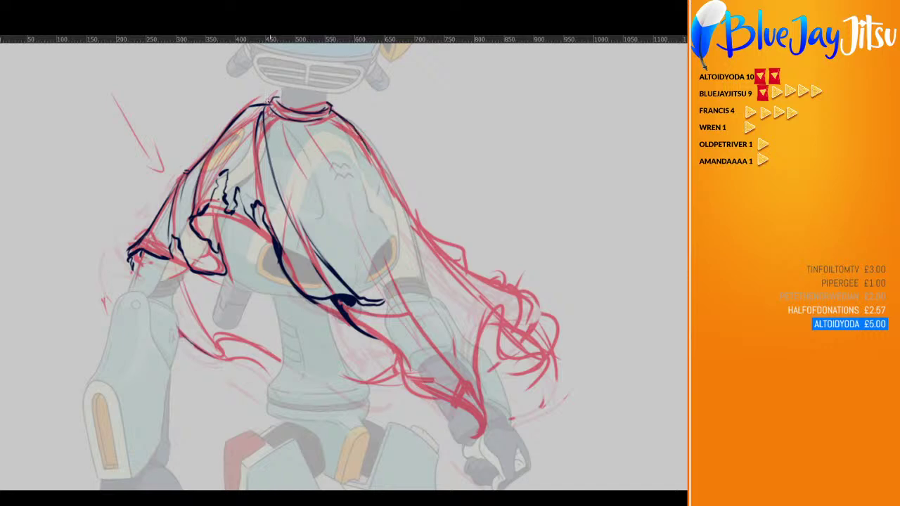
left_click_drag(266, 102, 301, 190)
left_click_drag(288, 144, 357, 244)
left_click_drag(307, 135, 336, 173)
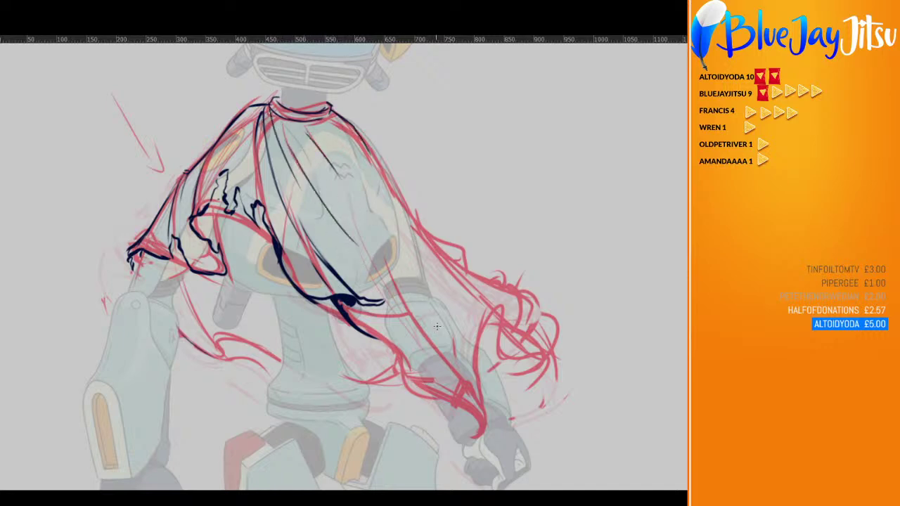
Ink the front hem down to a curled tip at the wrist and bring the edge back up into a pointed fold
mouse_move(365, 333)
left_mouse_down()
mouse_move(399, 349)
mouse_move(441, 388)
mouse_move(422, 391)
left_mouse_up()
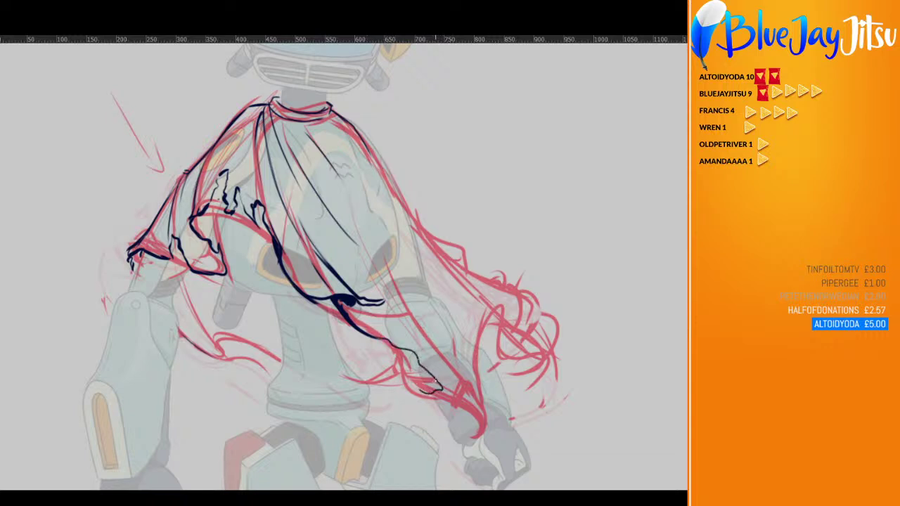
mouse_move(384, 318)
left_mouse_down()
mouse_move(433, 378)
mouse_move(421, 389)
mouse_move(424, 401)
mouse_move(478, 415)
mouse_move(481, 441)
mouse_move(471, 433)
mouse_move(492, 432)
mouse_move(482, 411)
mouse_move(443, 361)
left_mouse_up()
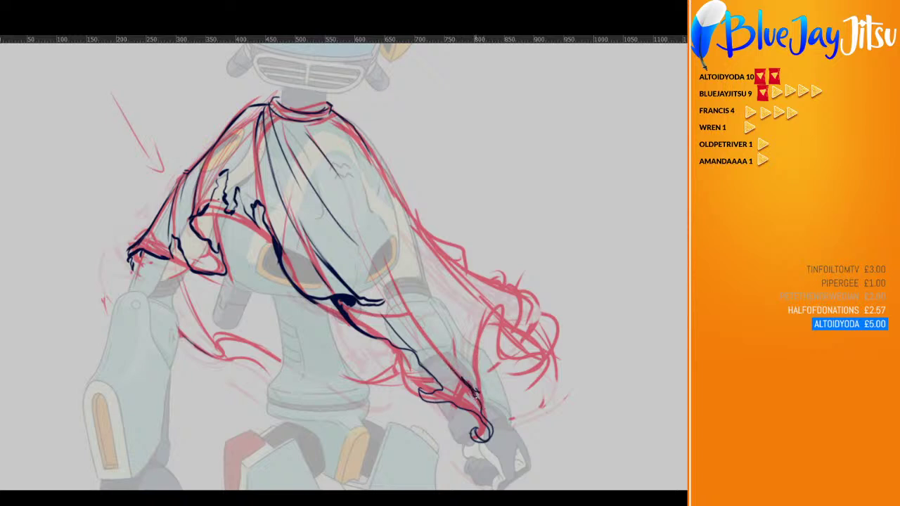
mouse_move(474, 393)
left_mouse_down()
mouse_move(427, 337)
mouse_move(480, 406)
mouse_move(477, 348)
mouse_move(503, 349)
left_mouse_up()
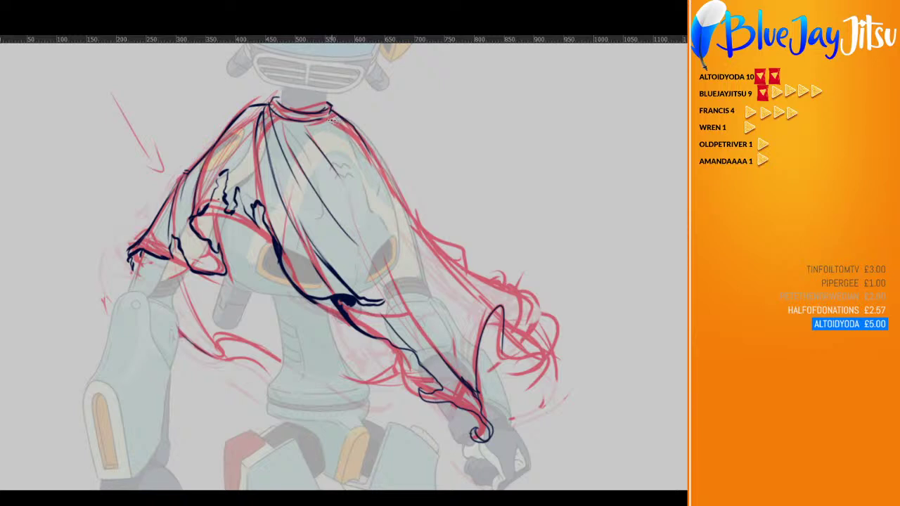
Ink the rear cape edge from the collar to a ragged trailing tip and add fold lines inside it
mouse_move(330, 121)
left_mouse_down()
mouse_move(376, 156)
mouse_move(463, 293)
left_mouse_up()
mouse_move(420, 232)
left_mouse_down()
mouse_move(461, 291)
mouse_move(495, 304)
left_mouse_up()
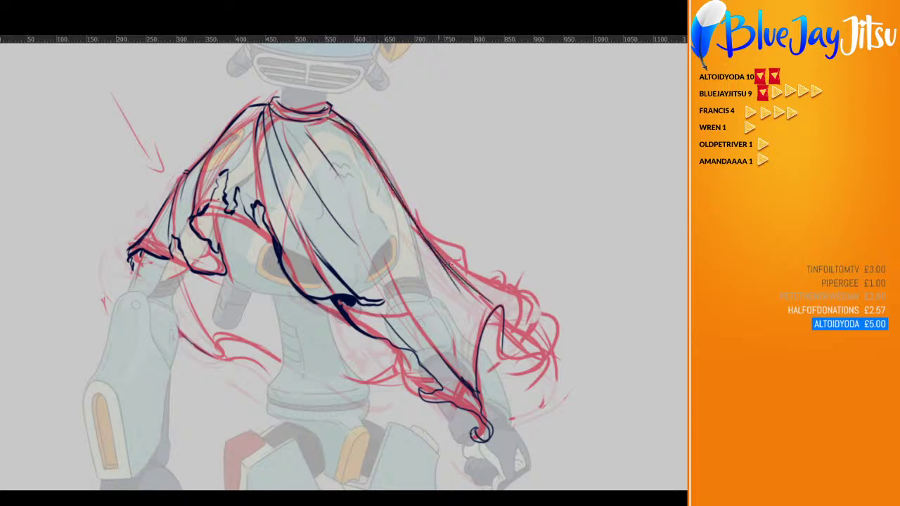
left_click_drag(443, 258, 501, 294)
mouse_move(424, 238)
left_mouse_down()
mouse_move(518, 304)
mouse_move(512, 355)
mouse_move(502, 351)
left_mouse_up()
key("ctrl+z")
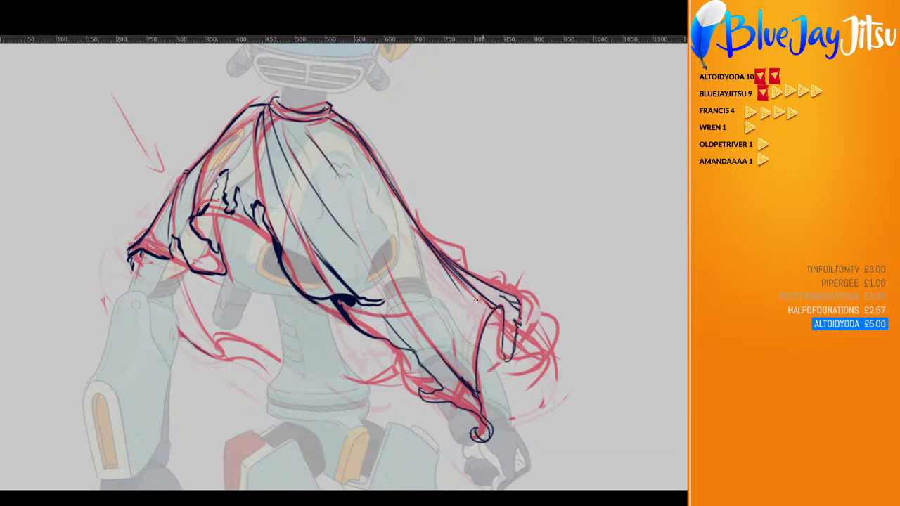
mouse_move(472, 308)
left_mouse_down()
mouse_move(483, 336)
mouse_move(476, 366)
left_mouse_up()
mouse_move(364, 182)
left_mouse_down()
mouse_move(420, 268)
mouse_move(486, 341)
mouse_move(476, 331)
mouse_move(467, 341)
mouse_move(476, 366)
mouse_move(435, 315)
left_mouse_up()
Ink the back hem behind the waist, and toggle the red sketch's visibility to compare it with the navy lines
left_click_drag(384, 238, 352, 267)
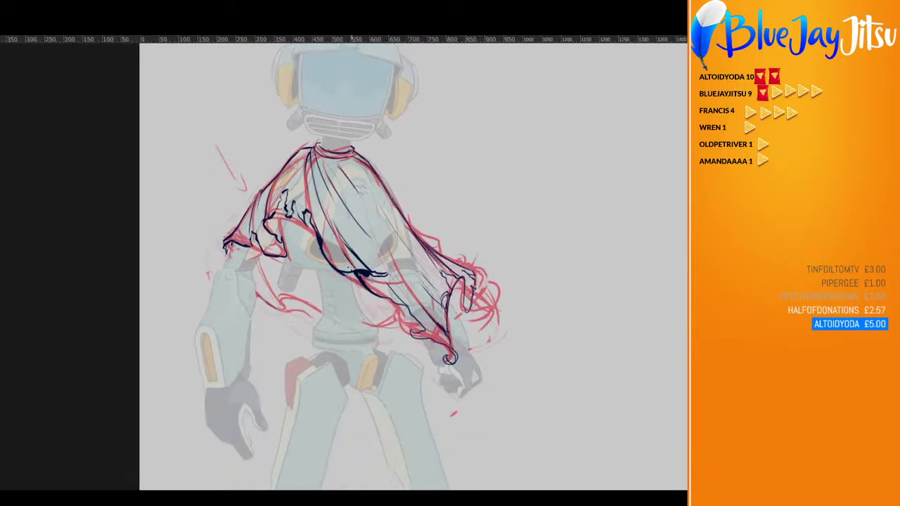
left_click_drag(264, 250, 282, 255)
mouse_move(256, 304)
left_mouse_down()
mouse_move(282, 323)
mouse_move(267, 294)
mouse_move(312, 314)
mouse_move(295, 297)
mouse_move(341, 332)
left_mouse_up()
left_click_drag(404, 337, 427, 336)
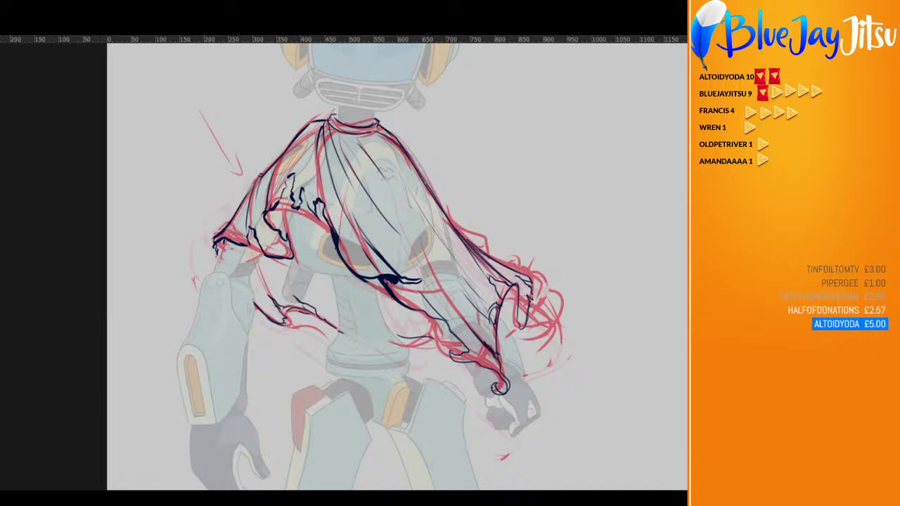
key("ctrl+comma")
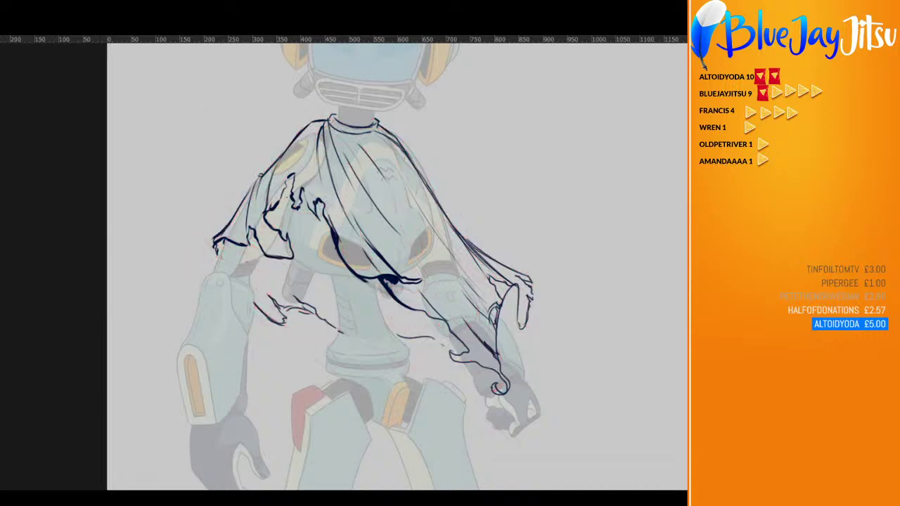
key("ctrl+comma")
key("ctrl+comma")
key("ctrl+comma")
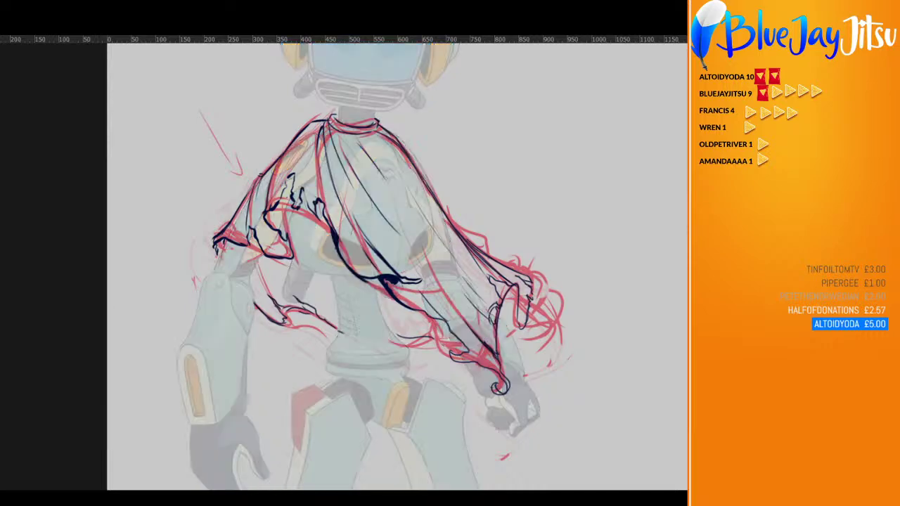
Paint a flat brown base color beneath the cape's line art, covering its whole front from collar to hem
key("ctrl+comma")
key("ctrl+comma")
mouse_move(371, 180)
left_mouse_down()
mouse_move(382, 234)
mouse_move(349, 240)
mouse_move(369, 261)
mouse_move(390, 261)
mouse_move(463, 312)
mouse_move(442, 305)
mouse_move(488, 358)
mouse_move(476, 359)
mouse_move(446, 310)
mouse_move(465, 347)
mouse_move(460, 362)
mouse_move(456, 354)
mouse_move(487, 361)
mouse_move(509, 391)
mouse_move(485, 358)
mouse_move(483, 298)
mouse_move(509, 285)
mouse_move(521, 325)
mouse_move(522, 281)
mouse_move(466, 248)
mouse_move(483, 295)
mouse_move(424, 259)
mouse_move(494, 281)
left_mouse_up()
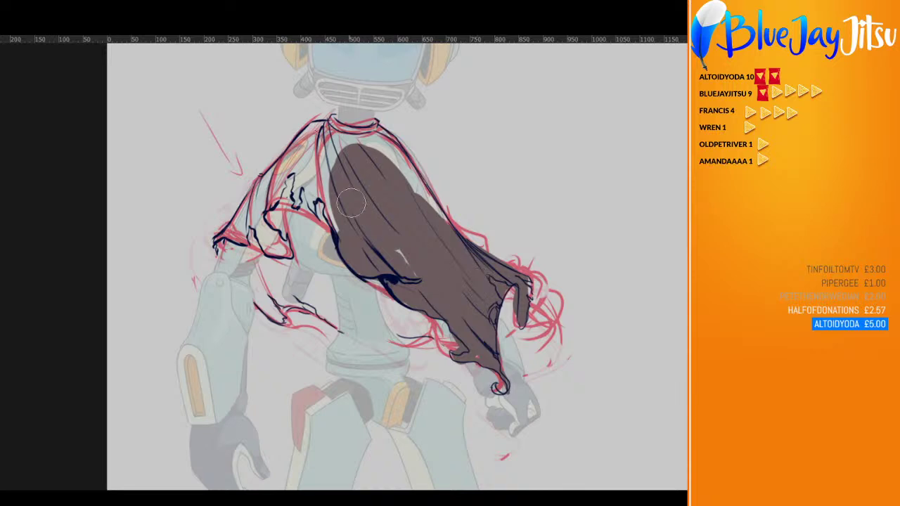
mouse_move(351, 204)
left_mouse_down()
mouse_move(335, 177)
mouse_move(341, 223)
mouse_move(331, 188)
mouse_move(317, 184)
mouse_move(314, 210)
mouse_move(313, 176)
mouse_move(301, 199)
mouse_move(321, 140)
mouse_move(351, 157)
mouse_move(321, 151)
left_mouse_up()
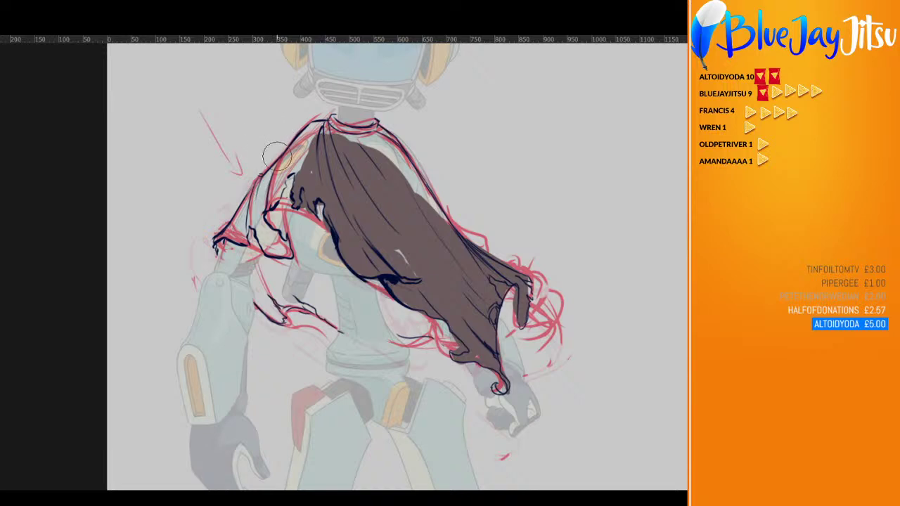
mouse_move(276, 155)
left_mouse_down()
mouse_move(318, 141)
mouse_move(282, 188)
mouse_move(286, 166)
mouse_move(218, 237)
mouse_move(239, 229)
mouse_move(241, 239)
mouse_move(250, 220)
mouse_move(279, 244)
mouse_move(270, 242)
mouse_move(348, 127)
mouse_move(272, 175)
mouse_move(336, 121)
mouse_move(328, 129)
mouse_move(327, 183)
mouse_move(334, 130)
mouse_move(355, 140)
mouse_move(372, 127)
mouse_move(467, 251)
mouse_move(396, 205)
mouse_move(408, 260)
left_mouse_up()
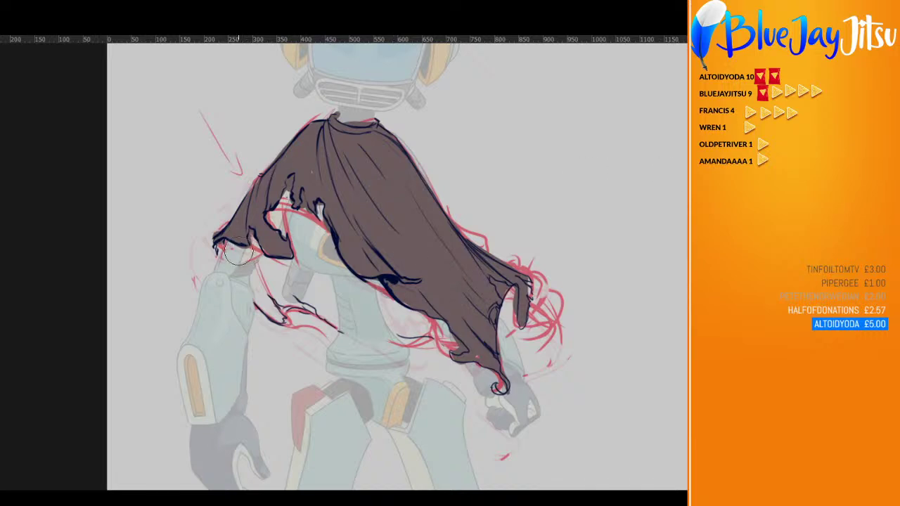
Shade the cape's turned-under folds along the hem and trailing tips in dark brown, and clear the red sketch
mouse_move(217, 247)
left_mouse_down()
mouse_move(222, 241)
mouse_move(221, 252)
left_mouse_up()
mouse_move(275, 218)
left_mouse_down()
mouse_move(279, 193)
mouse_move(281, 228)
mouse_move(265, 215)
mouse_move(282, 232)
mouse_move(276, 214)
mouse_move(286, 239)
mouse_move(279, 188)
mouse_move(301, 237)
mouse_move(325, 205)
left_mouse_up()
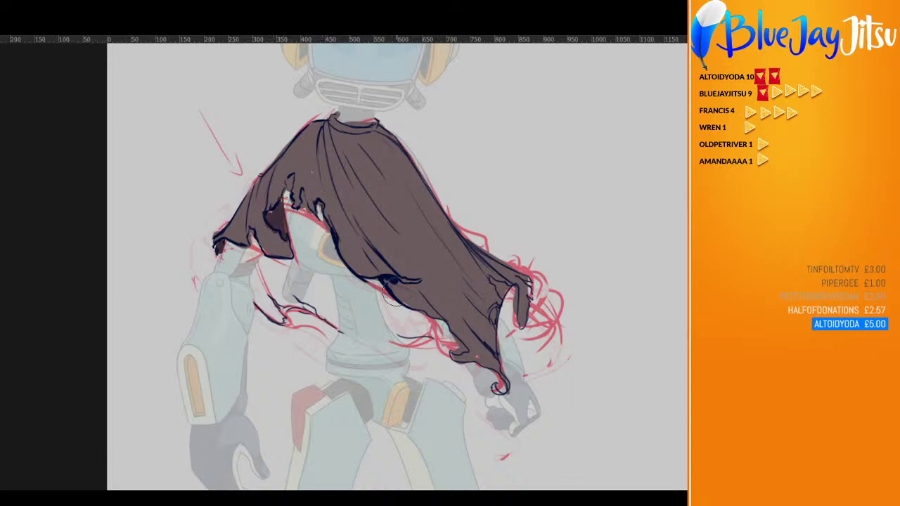
mouse_move(390, 284)
left_mouse_down()
mouse_move(453, 347)
mouse_move(431, 322)
mouse_move(445, 349)
mouse_move(433, 325)
mouse_move(445, 318)
mouse_move(466, 354)
mouse_move(450, 357)
mouse_move(424, 317)
left_mouse_up()
mouse_move(492, 309)
left_mouse_down()
mouse_move(493, 279)
mouse_move(519, 289)
mouse_move(513, 316)
mouse_move(512, 288)
mouse_move(517, 310)
mouse_move(506, 299)
left_mouse_up()
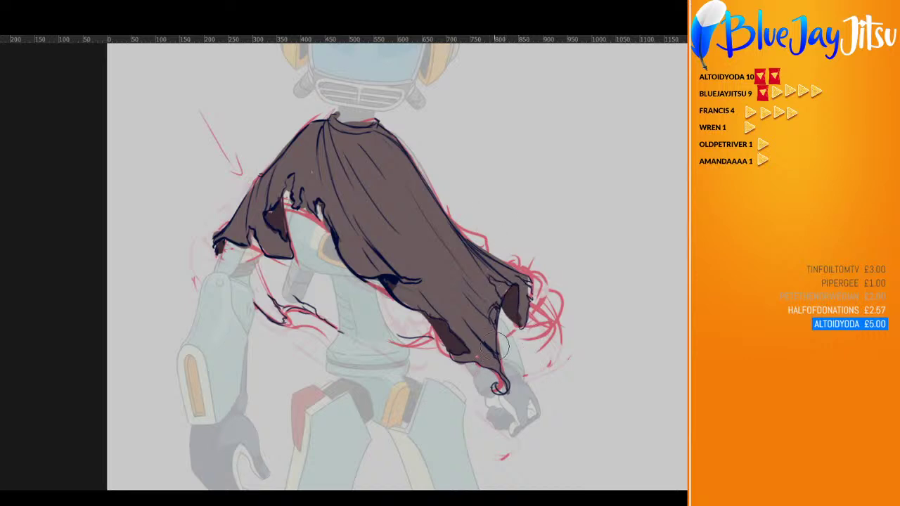
key("e")
left_click_drag(507, 290, 499, 318)
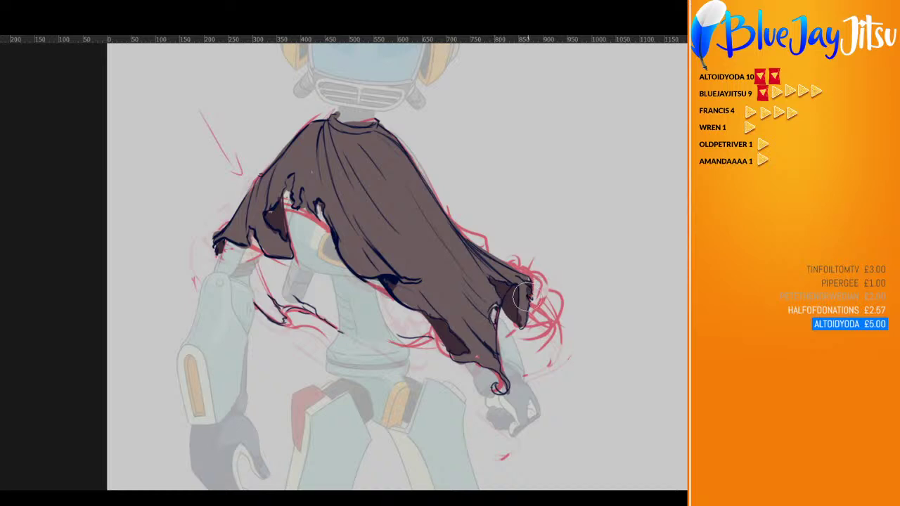
scroll(524, 299, "down", 2)
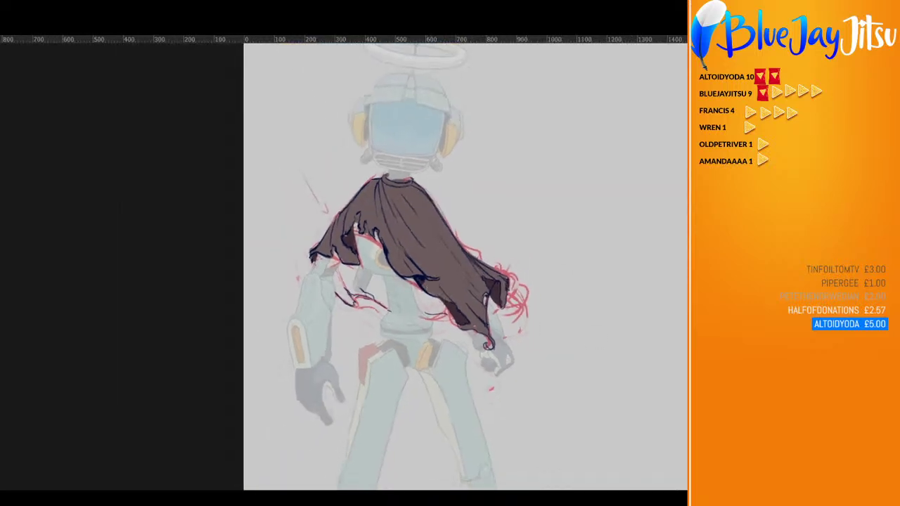
key("Delete")
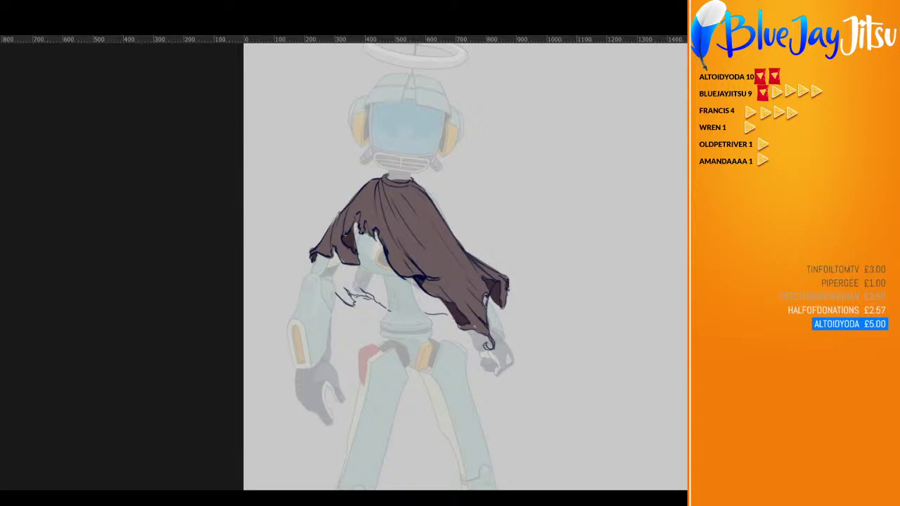
Try painting the dark cape lining straight across the robot's faded midsection, and undo the last stroke
mouse_move(351, 259)
left_mouse_down()
mouse_move(336, 280)
mouse_move(345, 300)
mouse_move(362, 293)
mouse_move(455, 314)
mouse_move(366, 285)
mouse_move(393, 260)
mouse_move(359, 232)
mouse_move(374, 242)
left_mouse_up()
left_click_drag(437, 287, 430, 301)
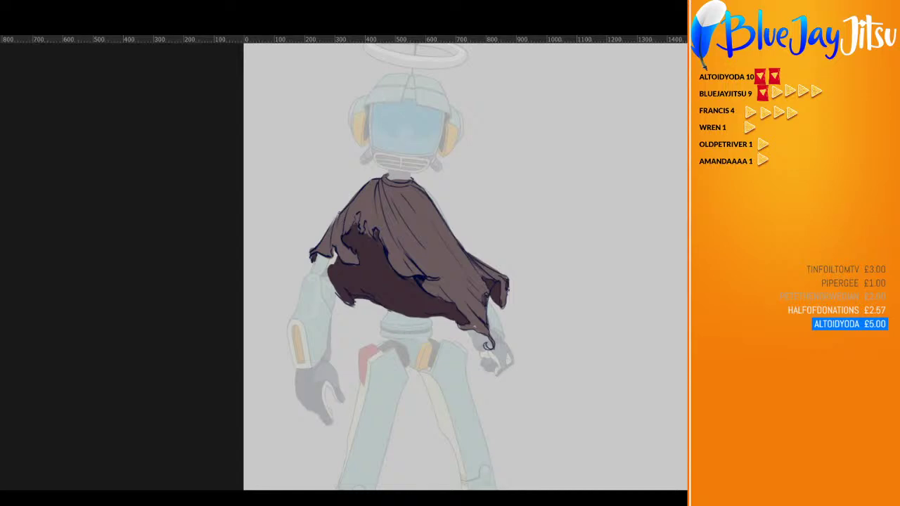
key("ctrl+z")
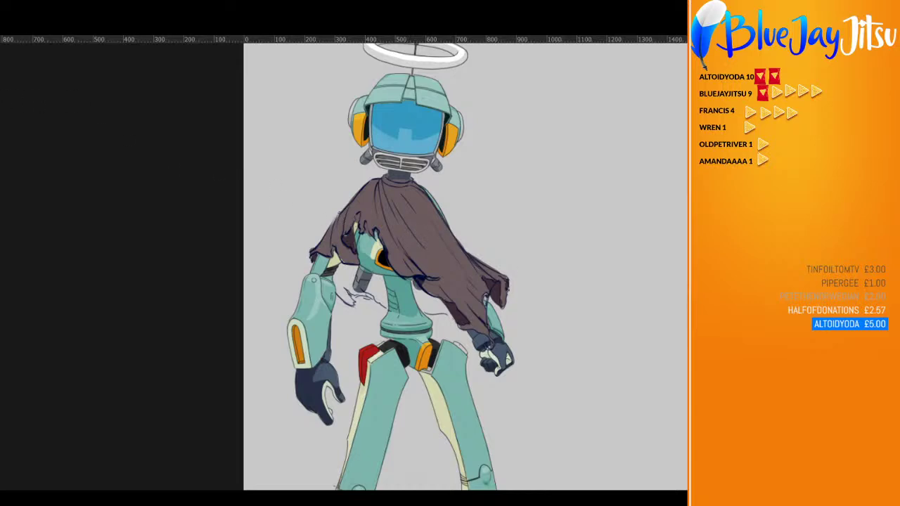
Select the background around the robot and paint the dark cape lining into the gaps beside the waist, then deselect
left_click(345, 279)
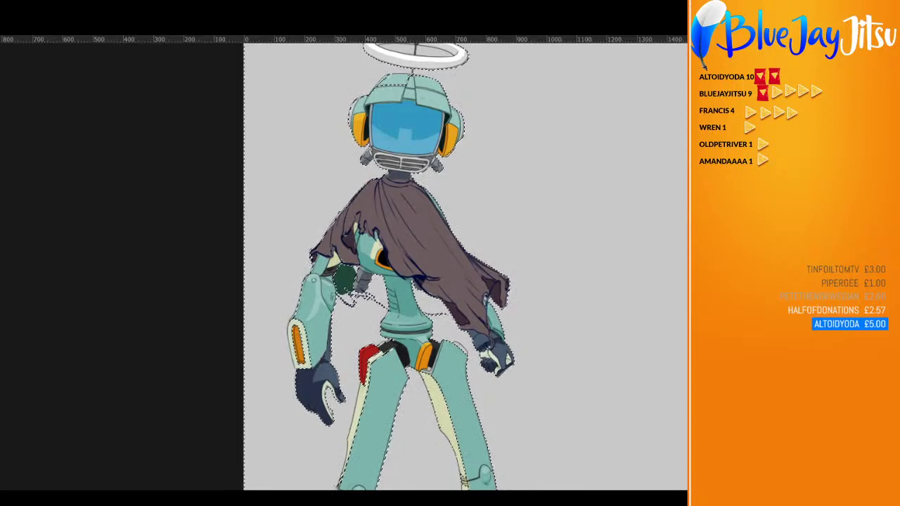
left_click_drag(340, 267, 346, 273)
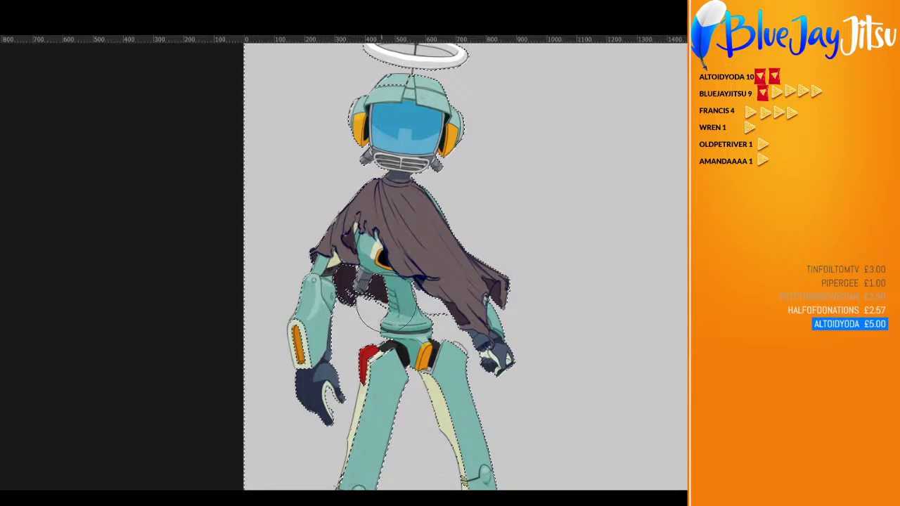
left_click_drag(383, 304, 353, 270)
mouse_move(431, 294)
left_mouse_down()
mouse_move(416, 289)
mouse_move(430, 307)
left_mouse_up()
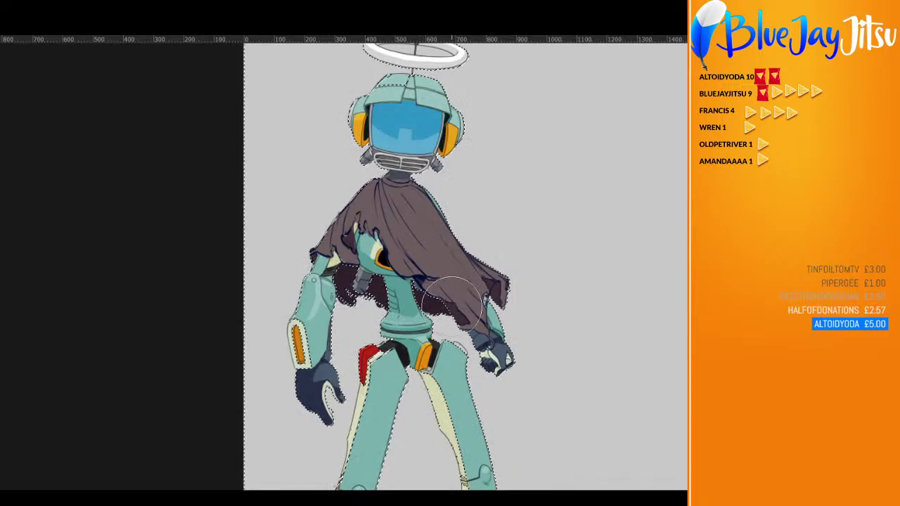
key("ctrl+d")
left_click_drag(457, 206, 414, 227)
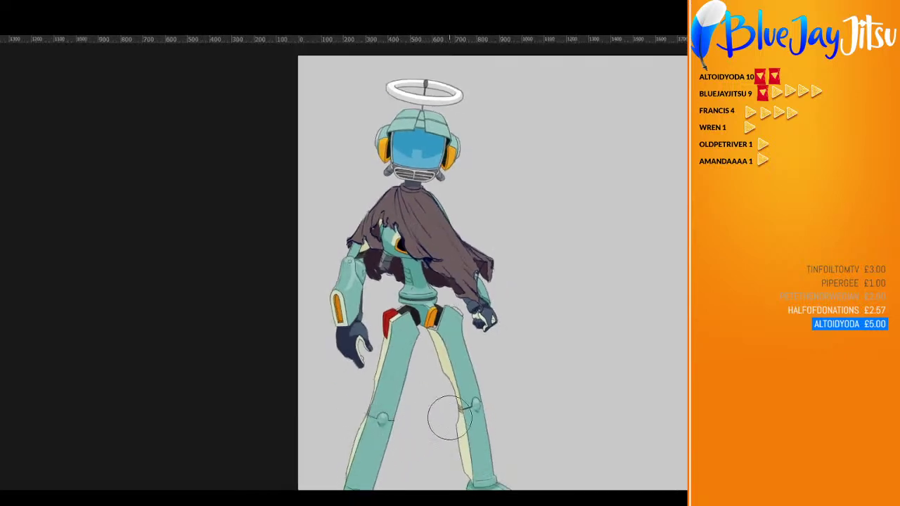
key("w")
left_click(621, 331)
key("b")
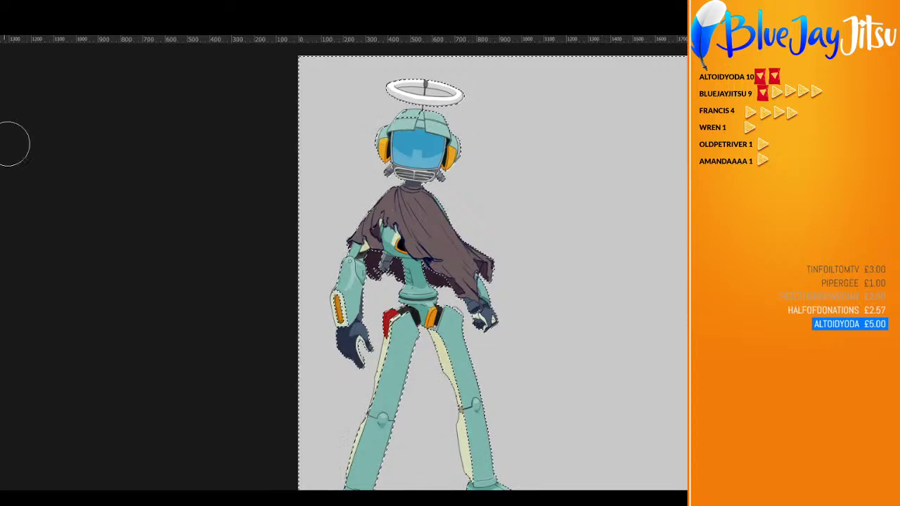
key("v")
key("ctrl+d")
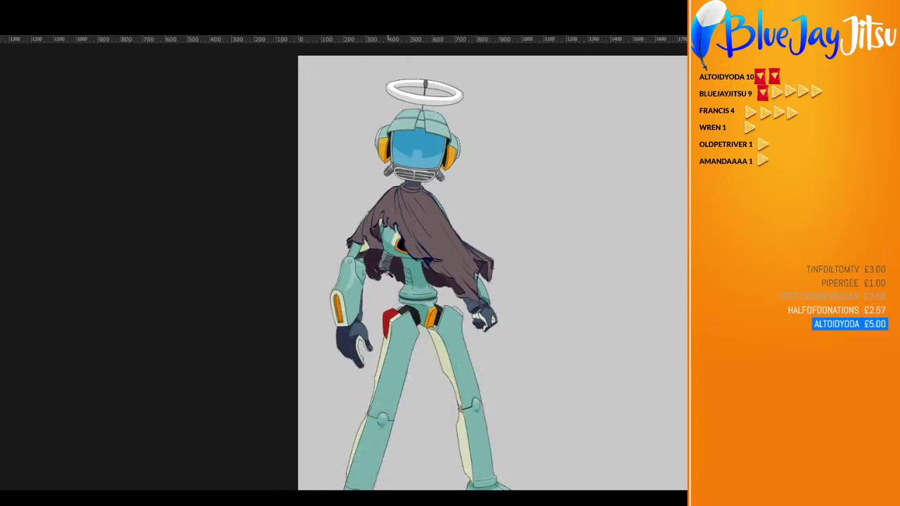
left_click(389, 273, "ctrl")
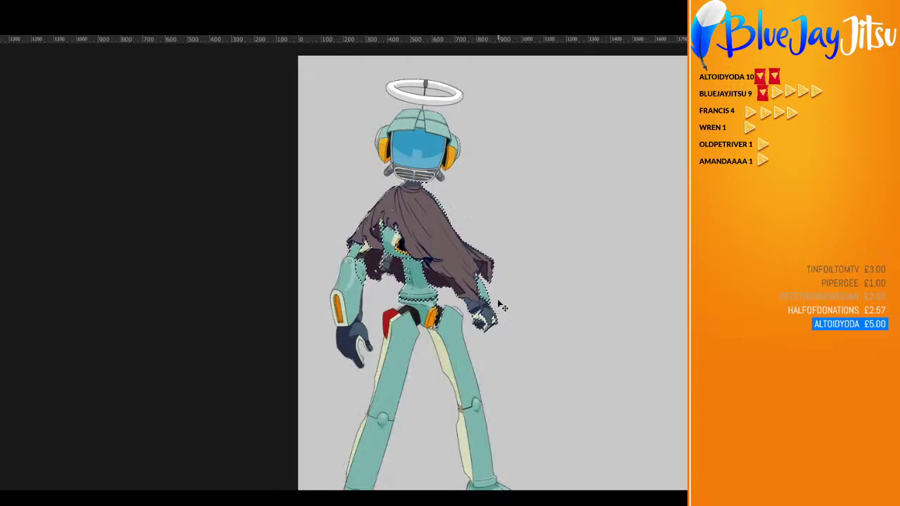
key("ctrl+d")
scroll(595, 211, "down", 1)
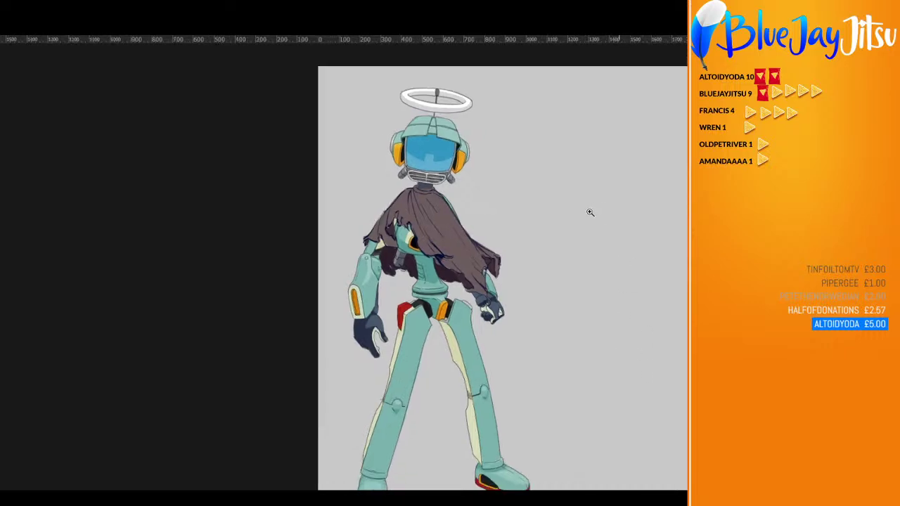
Paint a test stroke in the empty space beside the robot, recolor it from teal to reddish brown, and delete it
key("ctrl+0")
scroll(242, 160, "up", 5)
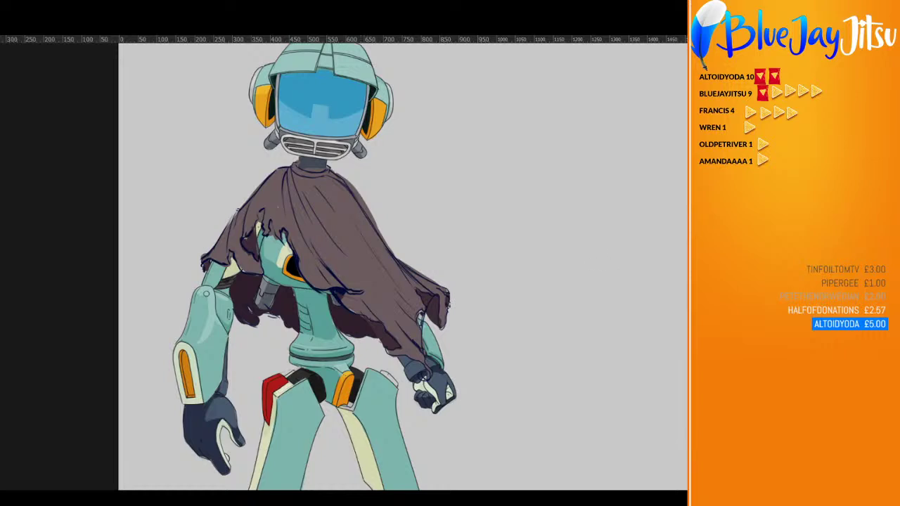
left_click_drag(522, 155, 545, 247)
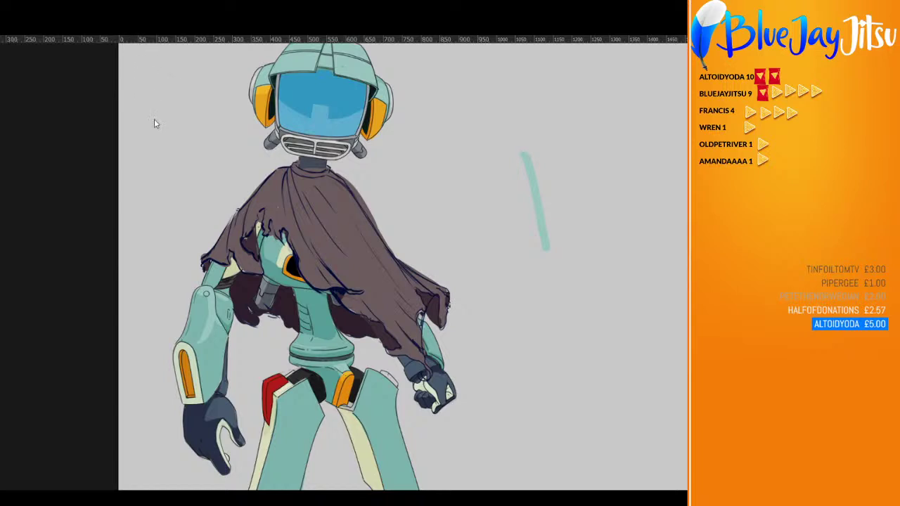
left_click(157, 149)
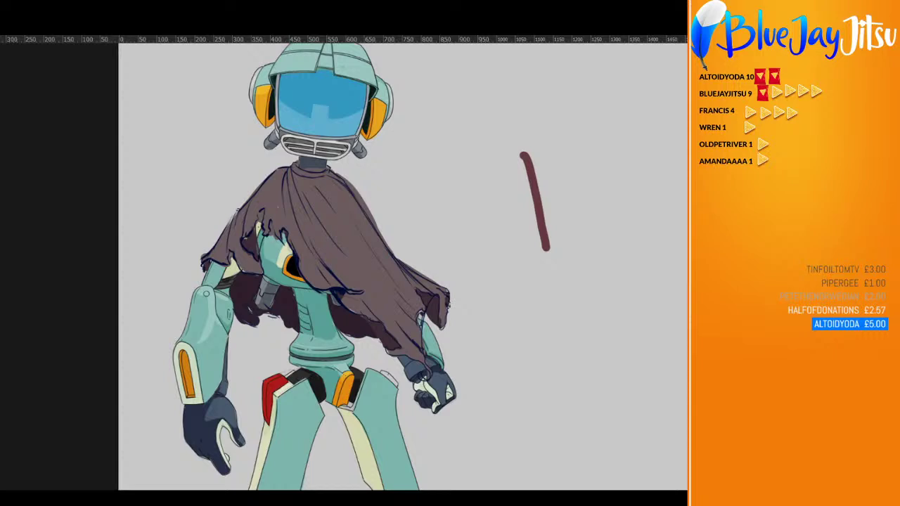
left_click_drag(379, 240, 391, 221)
key("ctrl+z")
mouse_move(520, 143)
left_mouse_down()
mouse_move(564, 217)
mouse_move(587, 295)
left_mouse_up()
left_click_drag(499, 136, 595, 287)
key("Delete")
key("ctrl+d")
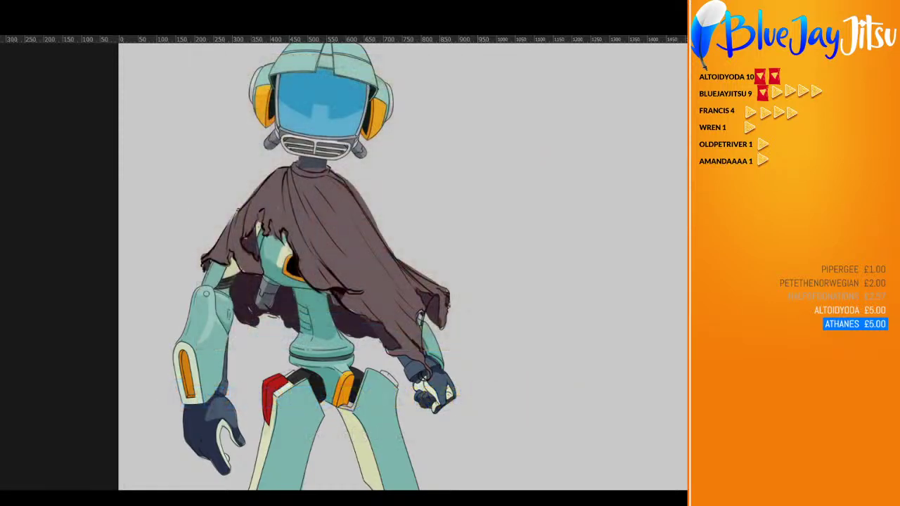
Hide the front cape so only the rear lining remains, and fade the robot artwork to 30% opacity
key("ctrl+comma")
key("ctrl+z")
key("ctrl+z")
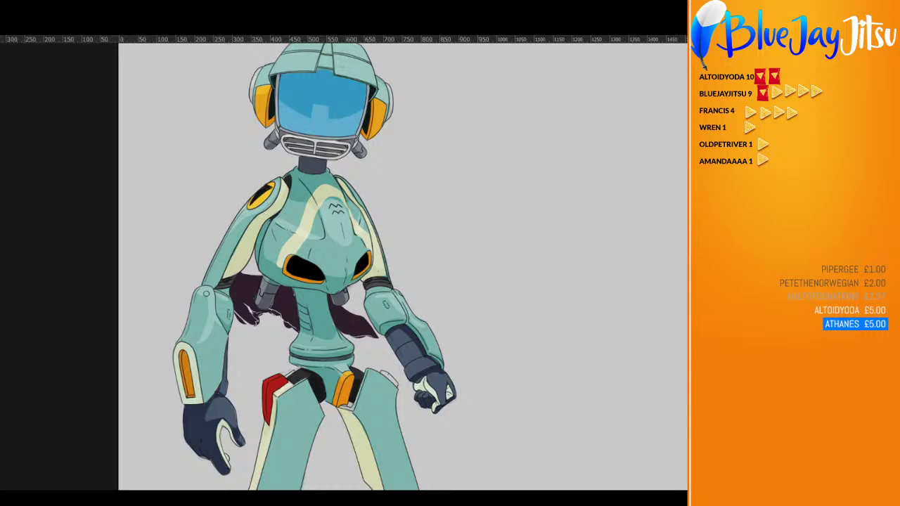
key("ctrl+z")
key("ctrl+shift+z")
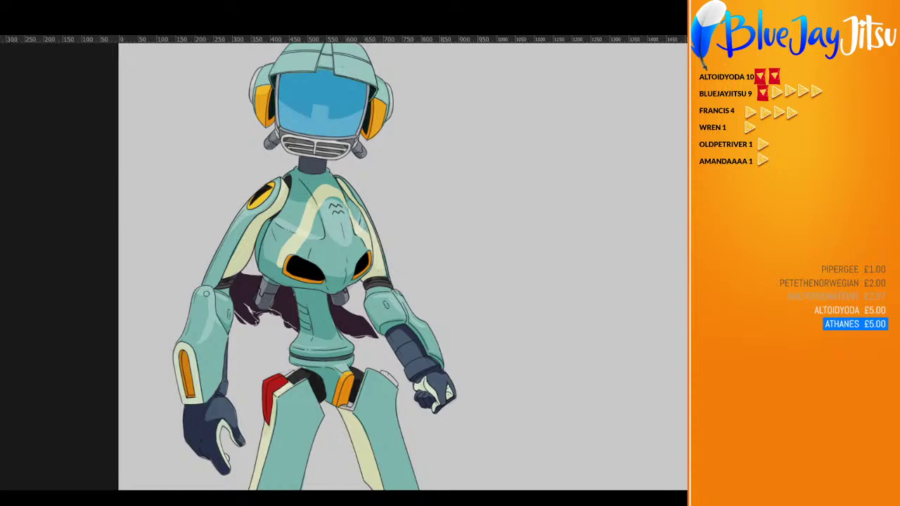
key("3")
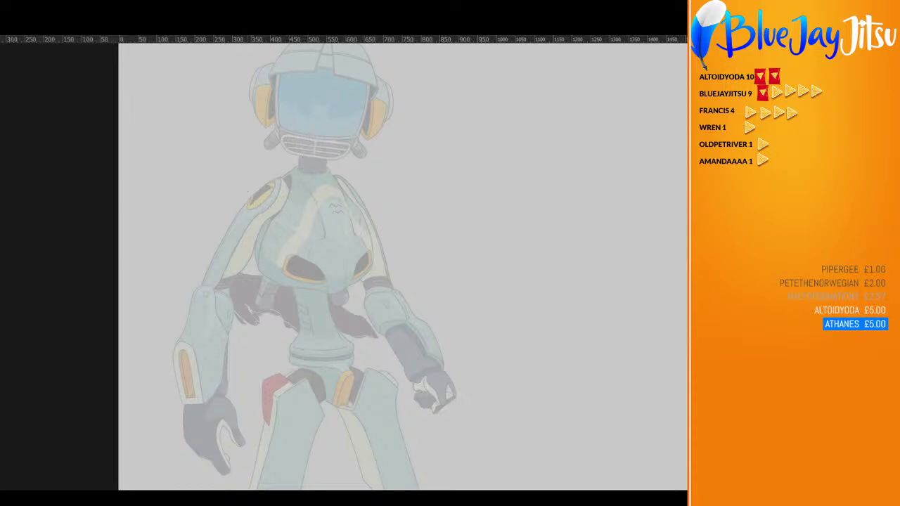
Sketch a loose dark red wrap across the shoulders and upper chest, and clear it from the canvas
mouse_move(239, 198)
left_mouse_down()
mouse_move(237, 211)
mouse_move(256, 192)
mouse_move(371, 222)
mouse_move(378, 209)
mouse_move(355, 187)
mouse_move(374, 209)
left_mouse_up()
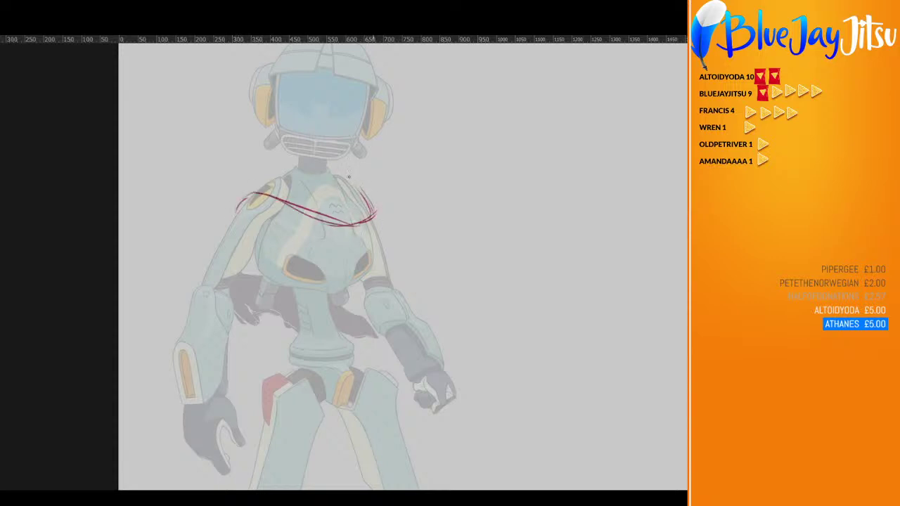
mouse_move(340, 171)
left_mouse_down()
mouse_move(360, 188)
mouse_move(365, 212)
left_mouse_up()
mouse_move(372, 204)
left_mouse_down()
mouse_move(332, 189)
mouse_move(294, 181)
mouse_move(301, 188)
mouse_move(265, 171)
mouse_move(282, 170)
mouse_move(231, 204)
mouse_move(316, 242)
mouse_move(278, 200)
mouse_move(335, 232)
mouse_move(371, 211)
left_mouse_up()
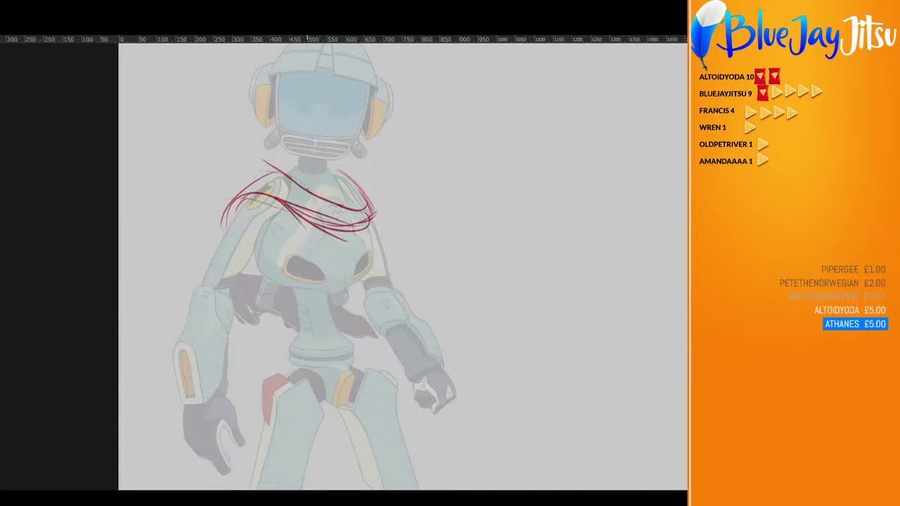
key("v")
key("0")
key("ctrl+z")
key("v")
key("Delete")
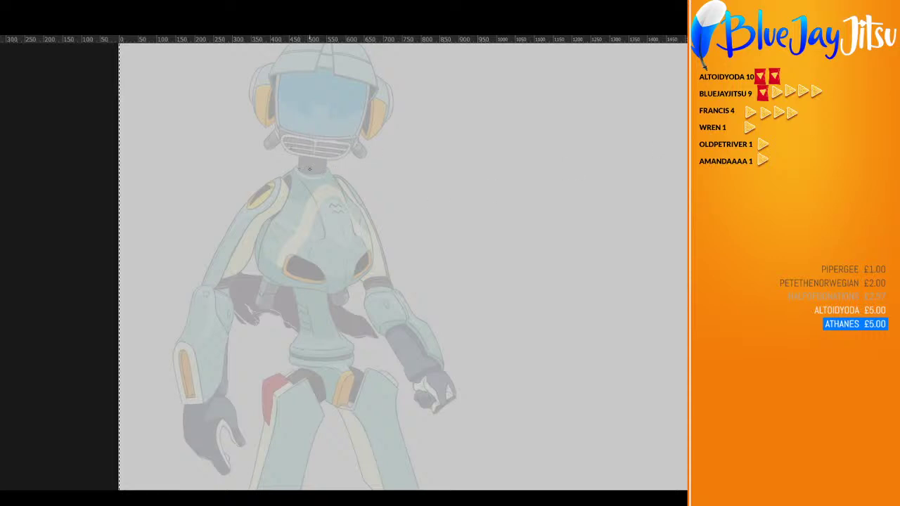
Sketch a dark red collar around the neck with cloth draping over the chest and streaming out past the shoulder in a wavy tail
mouse_move(295, 168)
left_mouse_down()
mouse_move(337, 170)
mouse_move(291, 171)
mouse_move(328, 178)
mouse_move(334, 168)
left_mouse_up()
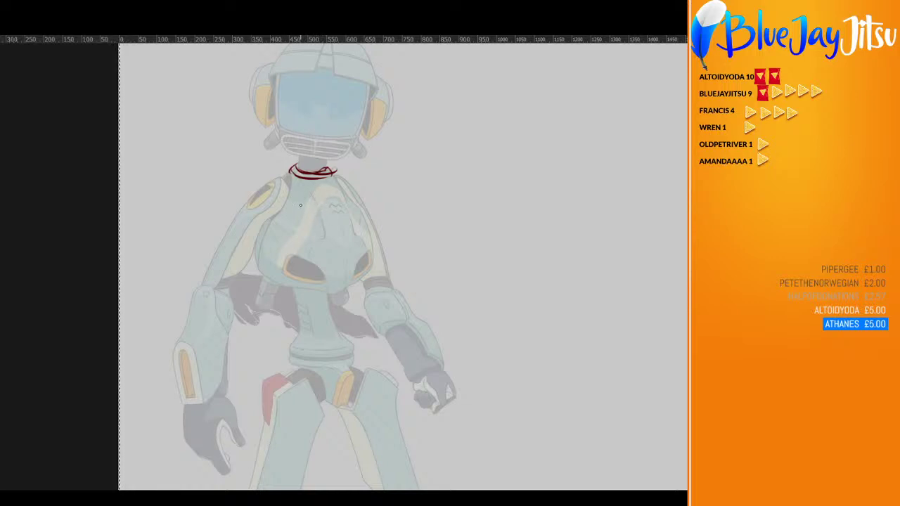
mouse_move(290, 175)
left_mouse_down()
mouse_move(312, 221)
mouse_move(341, 231)
mouse_move(414, 207)
left_mouse_up()
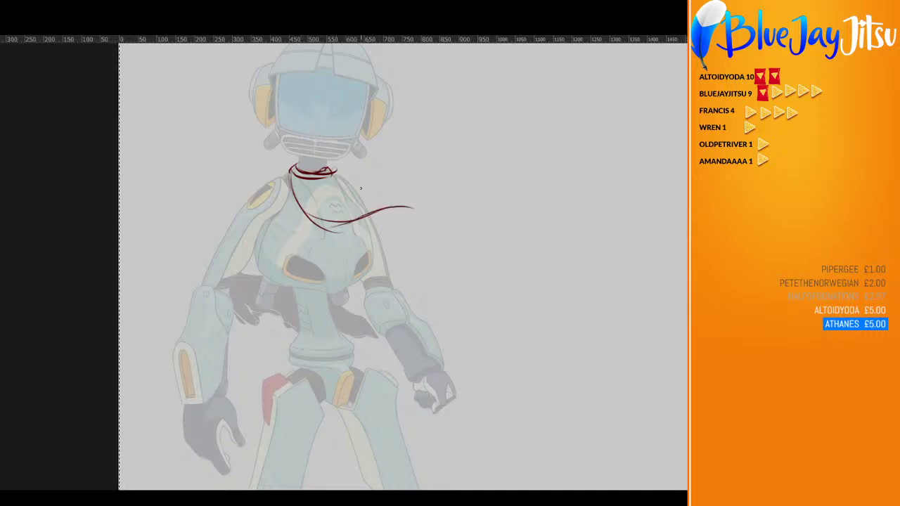
mouse_move(339, 175)
left_mouse_down()
mouse_move(365, 184)
mouse_move(380, 210)
left_mouse_up()
mouse_move(305, 205)
left_mouse_down()
mouse_move(359, 194)
mouse_move(384, 201)
mouse_move(409, 187)
mouse_move(443, 229)
mouse_move(412, 243)
mouse_move(485, 310)
mouse_move(478, 333)
left_mouse_up()
left_click_drag(384, 208, 447, 224)
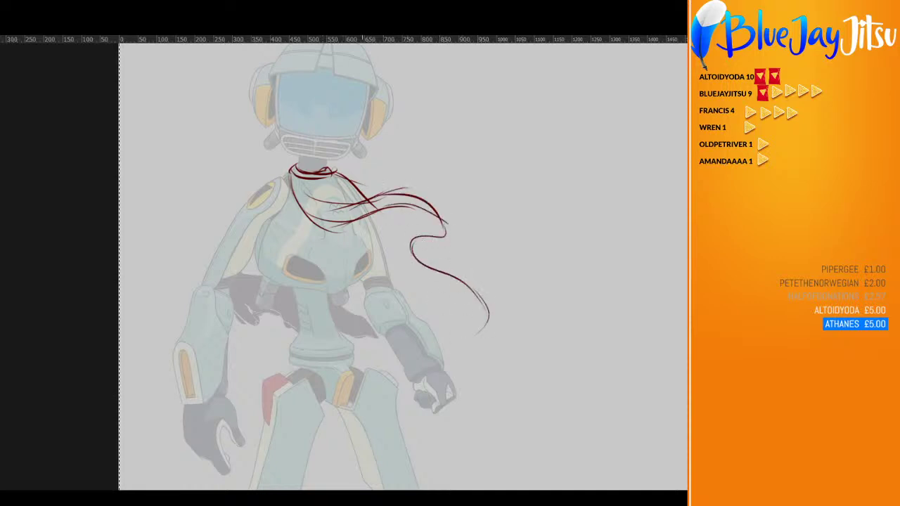
Build up the streaming cloth beside the forearm with doubled edges, inner folds and a curled end near the hand
mouse_move(362, 211)
left_mouse_down()
mouse_move(414, 192)
mouse_move(411, 242)
mouse_move(454, 305)
mouse_move(492, 308)
mouse_move(467, 353)
left_mouse_up()
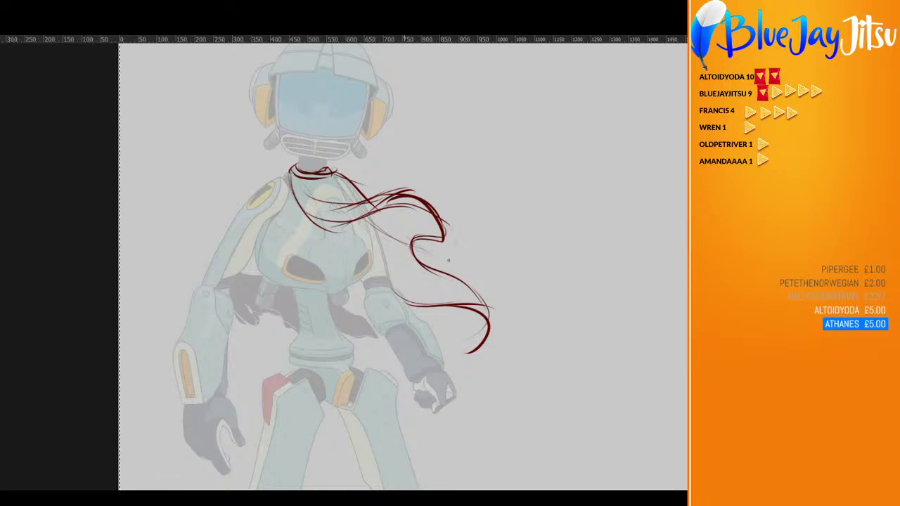
mouse_move(413, 244)
left_mouse_down()
mouse_move(464, 263)
mouse_move(481, 258)
mouse_move(501, 299)
mouse_move(505, 358)
mouse_move(462, 360)
left_mouse_up()
mouse_move(447, 304)
left_mouse_down()
mouse_move(506, 307)
mouse_move(521, 336)
mouse_move(488, 362)
mouse_move(464, 357)
mouse_move(461, 328)
left_mouse_up()
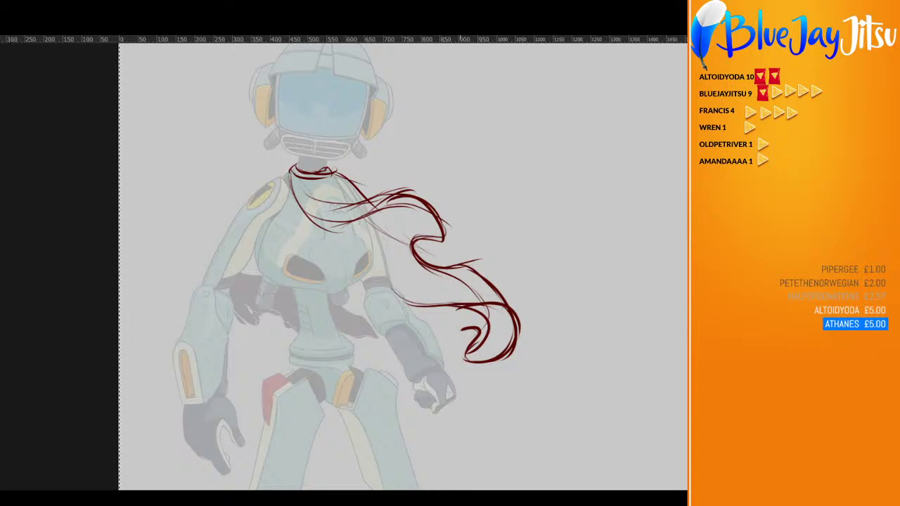
left_click_drag(476, 331, 469, 360)
mouse_move(495, 360)
left_mouse_down()
mouse_move(503, 347)
mouse_move(471, 310)
left_mouse_up()
mouse_move(508, 347)
left_mouse_down()
mouse_move(477, 315)
mouse_move(444, 301)
left_mouse_up()
mouse_move(363, 221)
left_mouse_down()
mouse_move(414, 254)
mouse_move(444, 239)
mouse_move(466, 242)
left_mouse_up()
left_click_drag(403, 249, 465, 262)
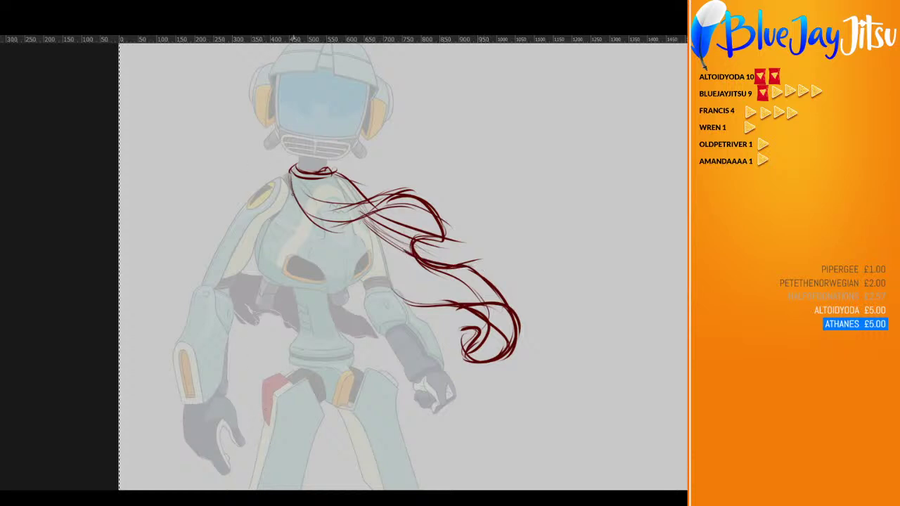
left_click_drag(296, 202, 160, 247)
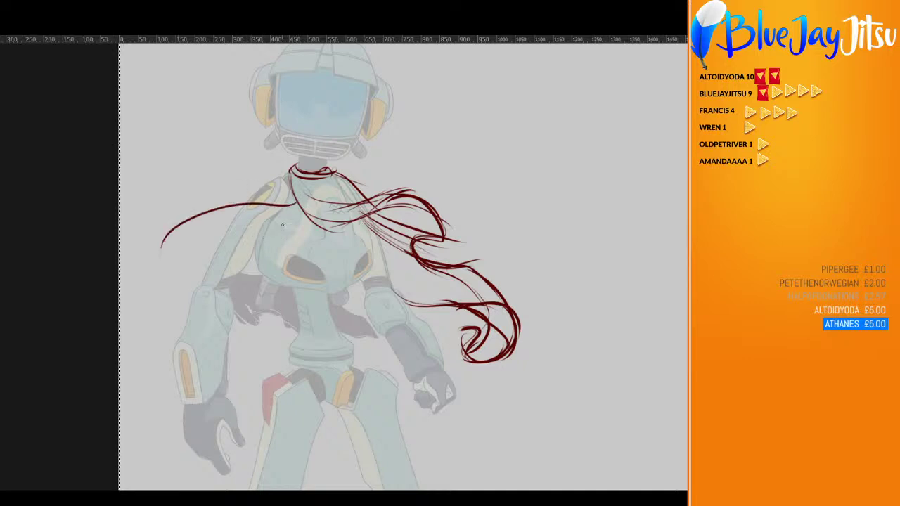
key("ctrl+z")
left_click_drag(292, 198, 177, 226)
left_click_drag(239, 205, 191, 257)
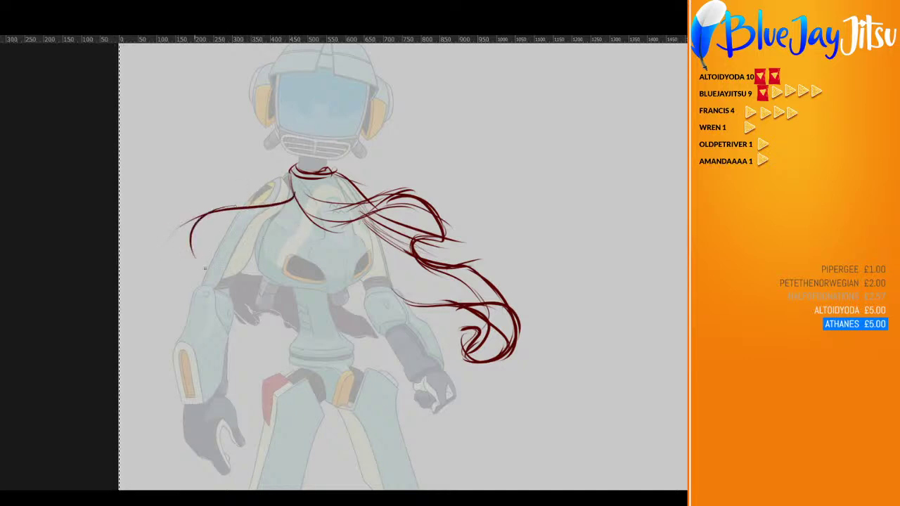
key("ctrl+z")
key("ctrl+z")
left_click_drag(292, 190, 209, 250)
key("ctrl+z")
Sketch cloth draping from the collar over the other shoulder to the elbow, with doubled edges and a small hem mark beside the forearm
left_click_drag(292, 191, 221, 238)
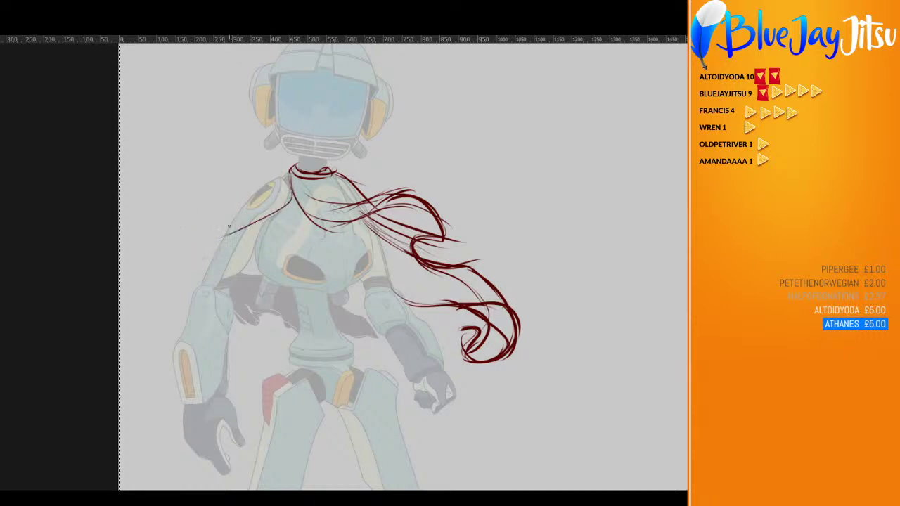
mouse_move(273, 214)
left_mouse_down()
mouse_move(186, 268)
mouse_move(217, 238)
left_mouse_up()
mouse_move(195, 289)
left_mouse_down()
mouse_move(219, 235)
mouse_move(282, 202)
mouse_move(291, 181)
mouse_move(266, 212)
left_mouse_up()
mouse_move(291, 176)
left_mouse_down()
mouse_move(251, 221)
mouse_move(220, 229)
mouse_move(180, 313)
left_mouse_up()
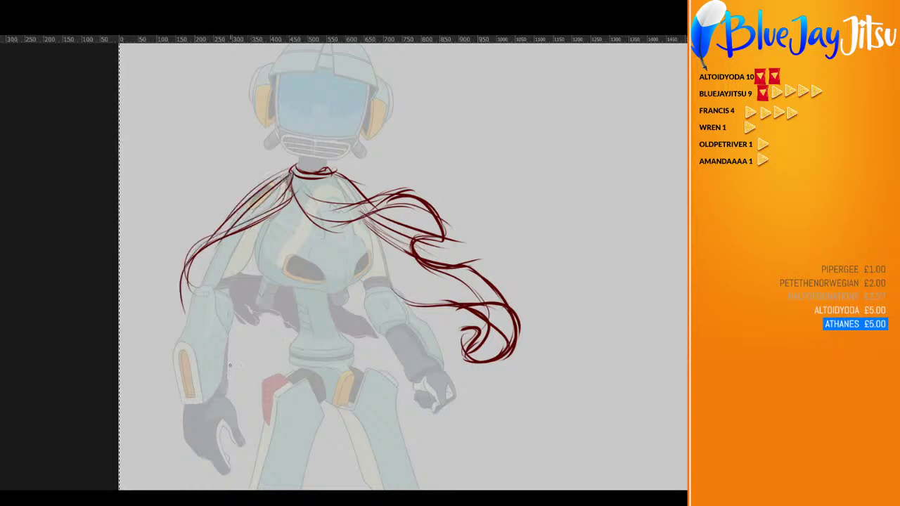
mouse_move(225, 362)
left_mouse_down()
mouse_move(276, 346)
mouse_move(235, 366)
mouse_move(273, 381)
mouse_move(258, 372)
mouse_move(239, 382)
left_mouse_up()
key("ctrl+z")
mouse_move(184, 318)
left_mouse_down()
mouse_move(194, 251)
mouse_move(182, 287)
left_mouse_up()
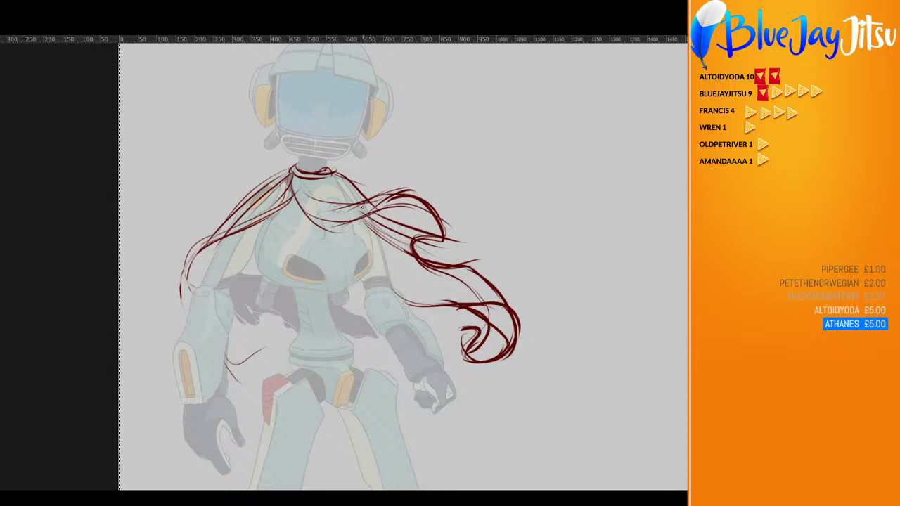
Darken the folds over both shoulders and sketch a lower hem sweeping behind the waist to a curled end beyond the hand
mouse_move(263, 221)
left_mouse_down()
mouse_move(296, 195)
mouse_move(353, 201)
mouse_move(337, 184)
mouse_move(369, 204)
left_mouse_up()
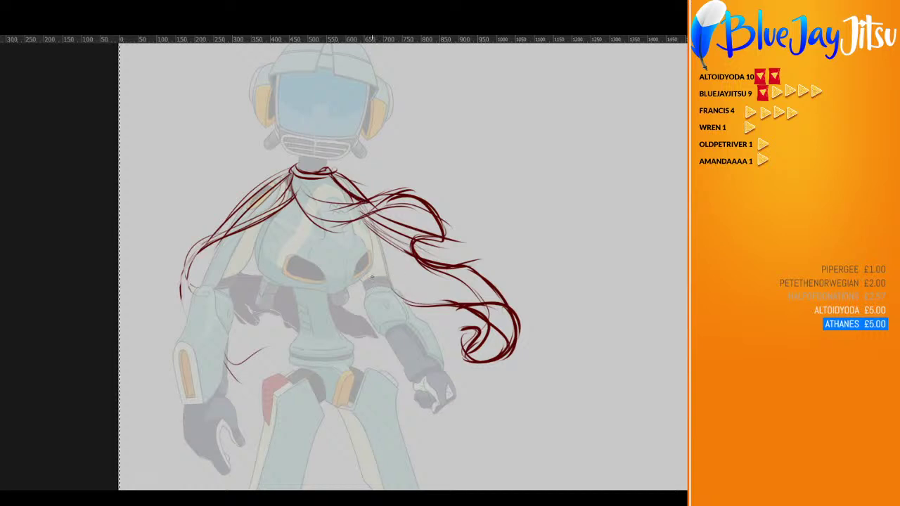
left_click_drag(225, 238, 191, 267)
left_click_drag(224, 237, 206, 280)
mouse_move(242, 325)
left_mouse_down()
mouse_move(304, 356)
mouse_move(406, 345)
mouse_move(444, 332)
mouse_move(493, 342)
mouse_move(507, 372)
mouse_move(470, 405)
mouse_move(466, 386)
mouse_move(511, 401)
mouse_move(469, 294)
mouse_move(492, 322)
left_mouse_up()
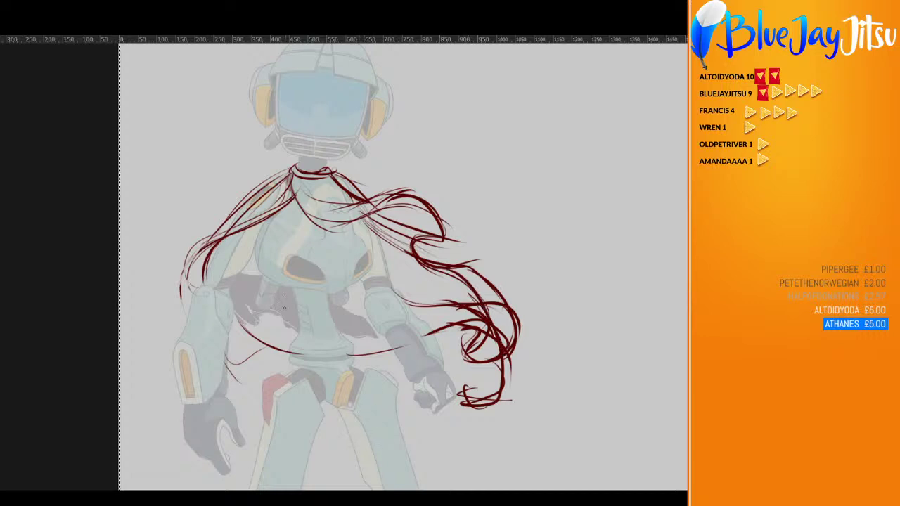
left_click_drag(230, 310, 281, 349)
Strengthen the V-shaped drape across the chest and add inner folds and hooked edges to the upper streaming cloth
mouse_move(292, 179)
left_mouse_down()
mouse_move(298, 215)
mouse_move(343, 226)
mouse_move(410, 180)
left_mouse_up()
mouse_move(348, 223)
left_mouse_down()
mouse_move(440, 205)
mouse_move(430, 248)
left_mouse_up()
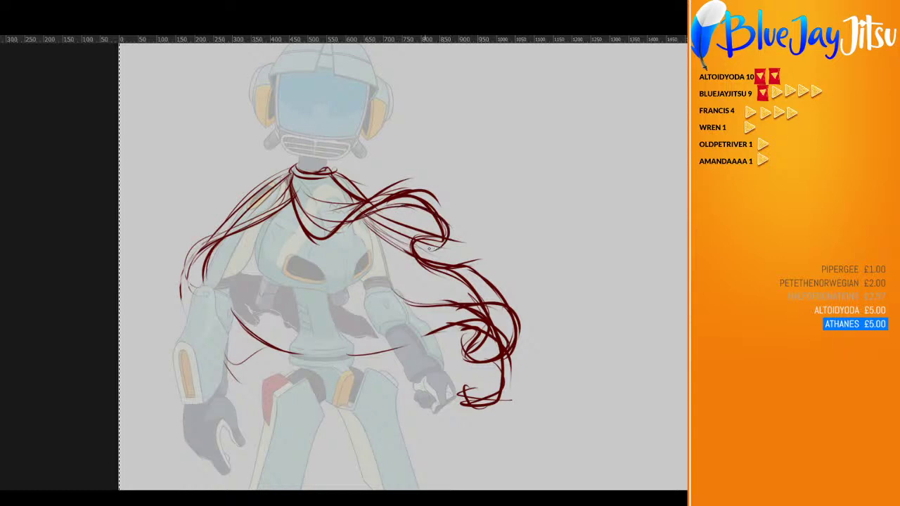
mouse_move(298, 214)
left_mouse_down()
mouse_move(342, 240)
mouse_move(352, 222)
mouse_move(449, 215)
mouse_move(447, 228)
left_mouse_up()
mouse_move(415, 226)
left_mouse_down()
mouse_move(440, 230)
mouse_move(437, 262)
left_mouse_up()
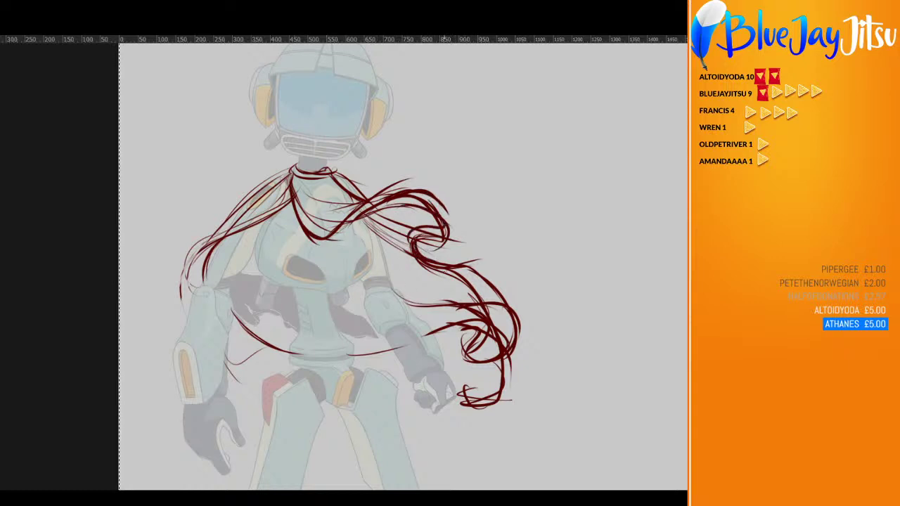
mouse_move(434, 204)
left_mouse_down()
mouse_move(457, 218)
mouse_move(471, 274)
mouse_move(433, 266)
mouse_move(416, 243)
mouse_move(446, 271)
mouse_move(481, 243)
mouse_move(459, 237)
mouse_move(460, 265)
mouse_move(445, 236)
mouse_move(362, 203)
left_mouse_up()
key("ctrl+z")
key("ctrl+z")
left_click_drag(426, 273, 364, 229)
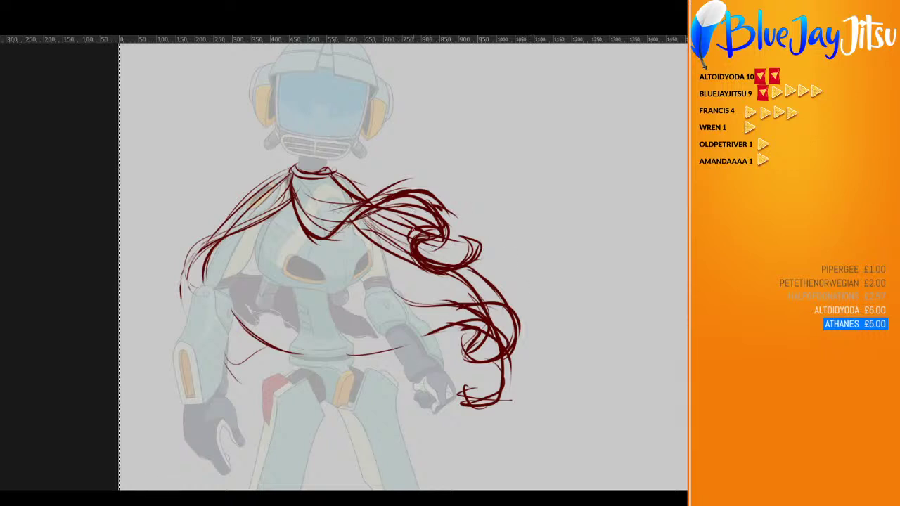
Erase the upper streaming cloth and redraw it as a larger rounded billow that curls back above the forearm
mouse_move(425, 218)
left_mouse_down()
mouse_move(444, 233)
mouse_move(438, 216)
mouse_move(472, 236)
mouse_move(453, 251)
mouse_move(435, 230)
left_mouse_up()
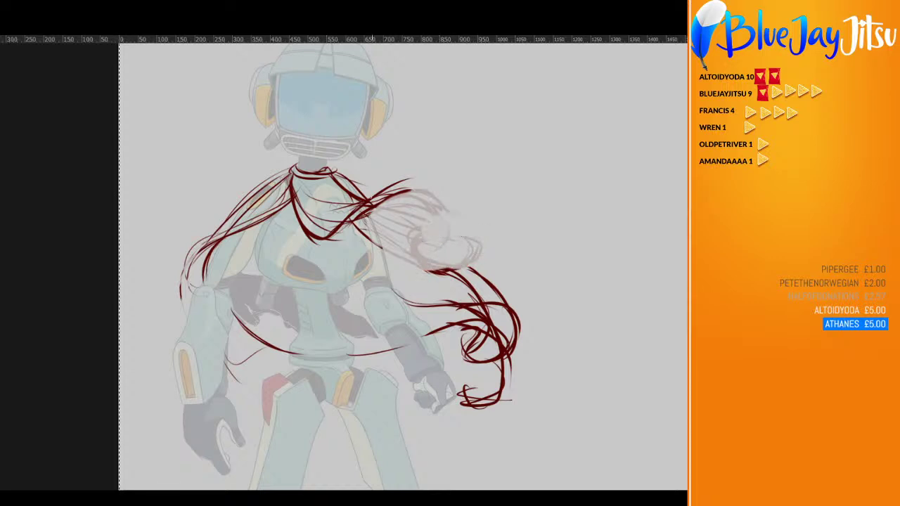
mouse_move(344, 222)
left_mouse_down()
mouse_move(395, 193)
mouse_move(436, 217)
left_mouse_up()
mouse_move(364, 198)
left_mouse_down()
mouse_move(386, 186)
mouse_move(449, 232)
mouse_move(408, 294)
mouse_move(450, 301)
mouse_move(407, 267)
mouse_move(436, 275)
mouse_move(471, 262)
mouse_move(481, 219)
mouse_move(440, 170)
mouse_move(372, 200)
left_mouse_up()
left_click_drag(423, 184, 473, 200)
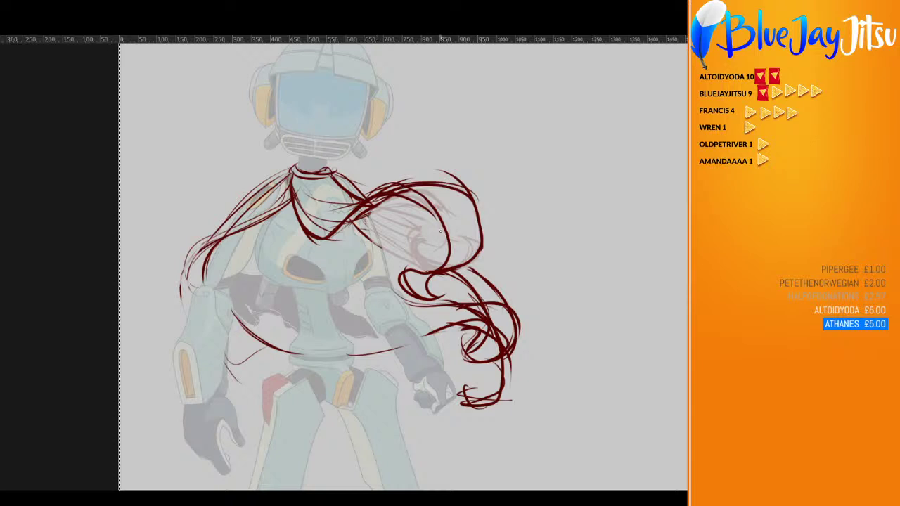
mouse_move(330, 235)
left_mouse_down()
mouse_move(415, 205)
mouse_move(429, 189)
left_mouse_up()
mouse_move(342, 211)
left_mouse_down()
mouse_move(383, 211)
mouse_move(431, 191)
mouse_move(397, 208)
left_mouse_up()
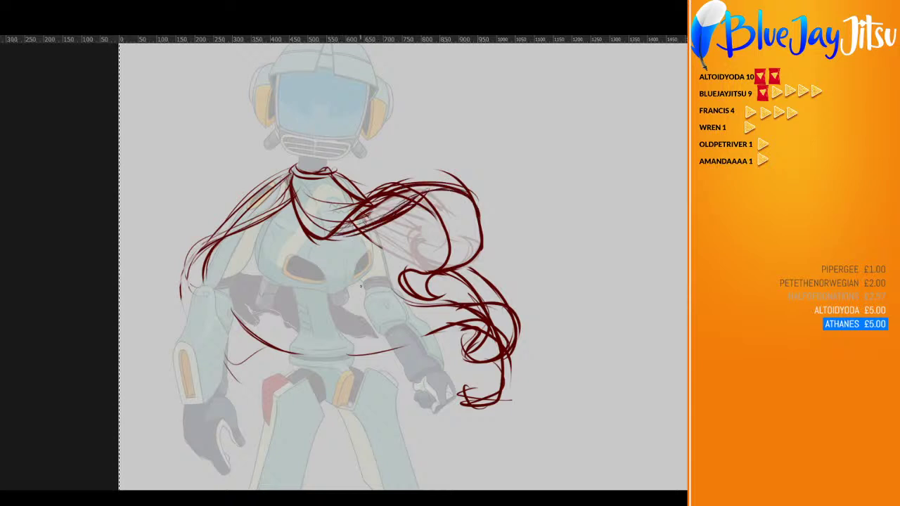
mouse_move(474, 198)
left_mouse_down()
mouse_move(504, 242)
mouse_move(456, 271)
mouse_move(464, 271)
left_mouse_up()
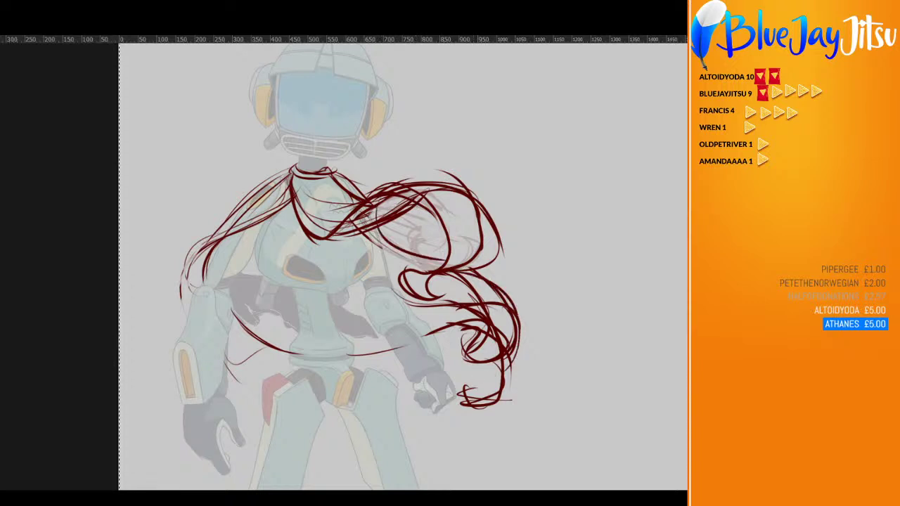
Fade the rough cape sketch to 30% opacity and draw cleaner dark red lines for the chest drape and its curling, folded tail
key("3")
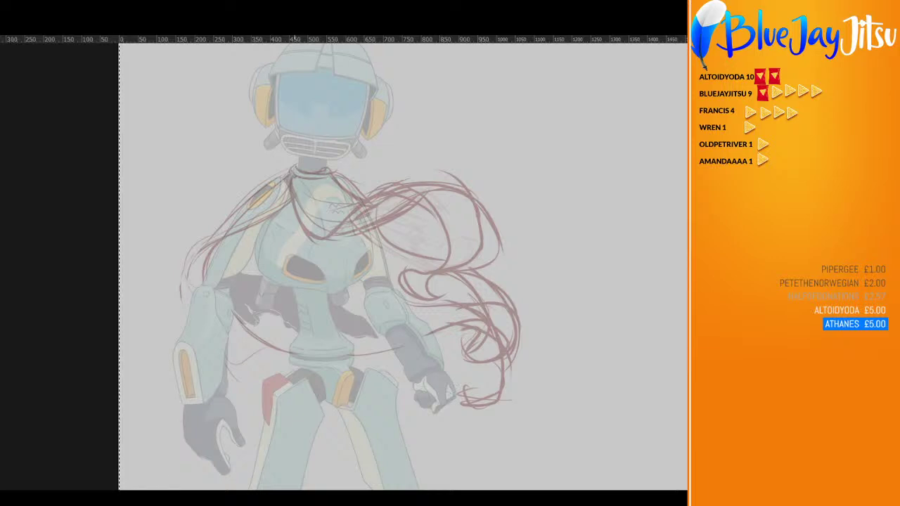
mouse_move(291, 180)
left_mouse_down()
mouse_move(288, 220)
mouse_move(301, 242)
mouse_move(421, 190)
left_mouse_up()
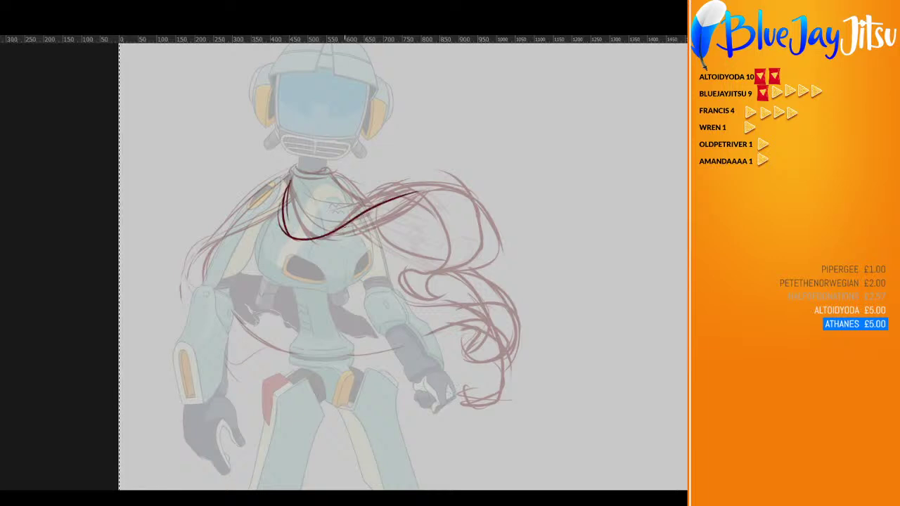
mouse_move(351, 216)
left_mouse_down()
mouse_move(461, 232)
mouse_move(421, 301)
mouse_move(477, 285)
mouse_move(465, 277)
mouse_move(490, 286)
mouse_move(442, 304)
left_mouse_up()
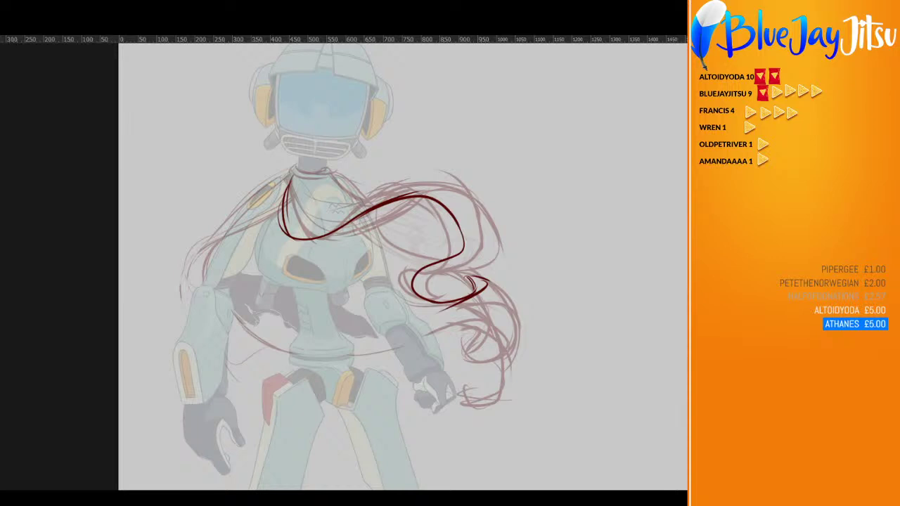
key("ctrl+a")
mouse_move(423, 195)
left_mouse_down()
mouse_move(477, 208)
mouse_move(502, 248)
left_mouse_up()
mouse_move(470, 206)
left_mouse_down()
mouse_move(499, 247)
mouse_move(497, 261)
mouse_move(418, 275)
mouse_move(461, 287)
left_mouse_up()
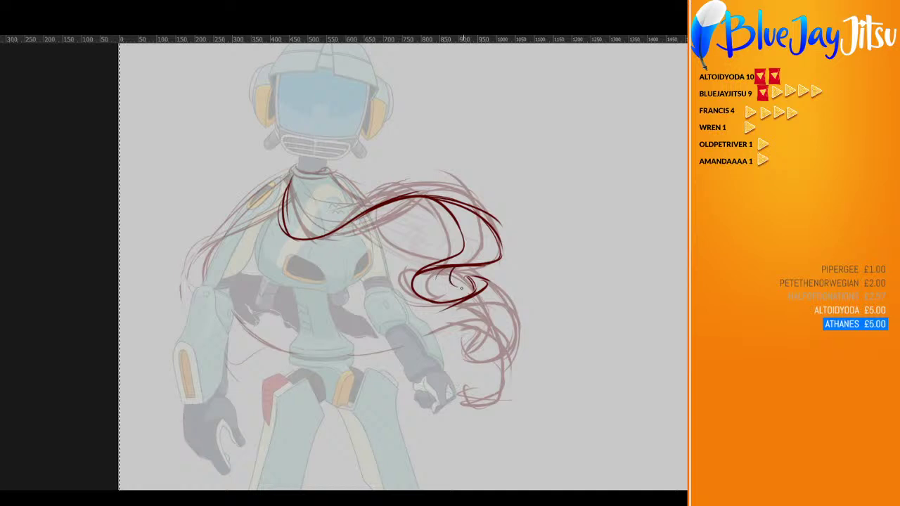
mouse_move(465, 254)
left_mouse_down()
mouse_move(498, 261)
mouse_move(451, 272)
mouse_move(490, 287)
left_mouse_up()
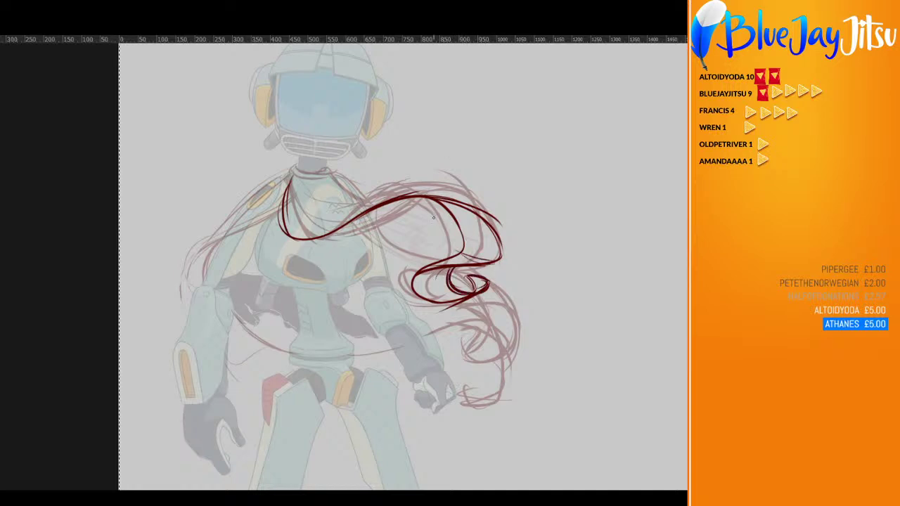
Double the underside of the streaming cloth and draw the collar fold running from the neck into it
left_click_drag(309, 241, 391, 225)
left_click_drag(341, 239, 439, 205)
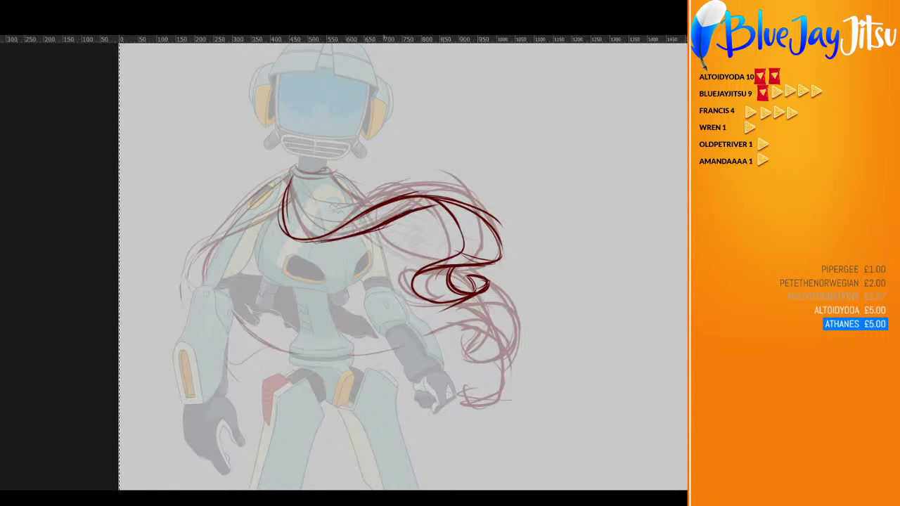
left_click_drag(362, 231, 454, 209)
left_click_drag(335, 183, 378, 208)
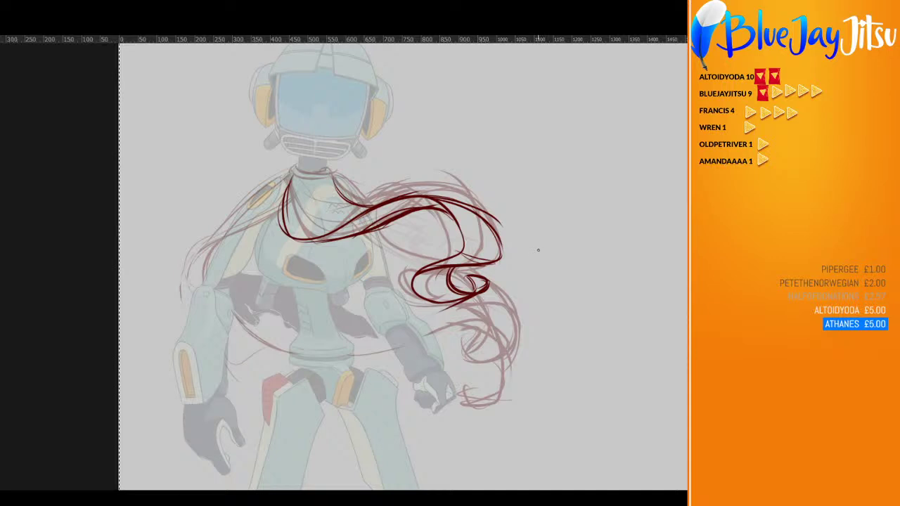
mouse_move(335, 175)
left_mouse_down()
mouse_move(367, 216)
mouse_move(356, 203)
left_mouse_up()
Draw the cape over the opposite shoulder down to a ragged edge, and add a wavy lower hem sweeping across the waist
mouse_move(280, 212)
left_mouse_down()
mouse_move(198, 252)
mouse_move(200, 276)
left_mouse_up()
mouse_move(204, 244)
left_mouse_down()
mouse_move(267, 215)
mouse_move(259, 193)
mouse_move(271, 184)
left_mouse_up()
left_click_drag(270, 185, 288, 173)
mouse_move(236, 210)
left_mouse_down()
mouse_move(293, 169)
mouse_move(362, 197)
mouse_move(368, 210)
left_mouse_up()
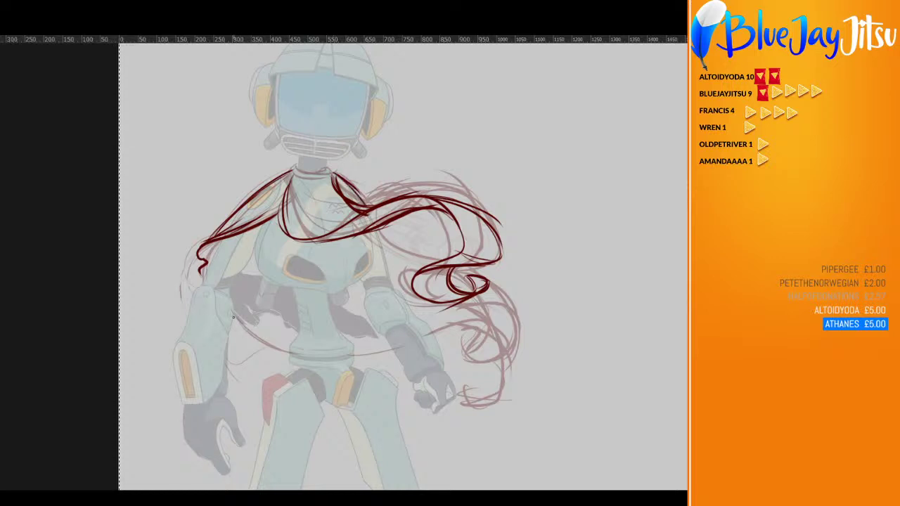
mouse_move(234, 317)
left_mouse_down()
mouse_move(285, 326)
mouse_move(290, 360)
mouse_move(406, 344)
mouse_move(464, 319)
mouse_move(471, 349)
mouse_move(456, 380)
mouse_move(485, 356)
left_mouse_up()
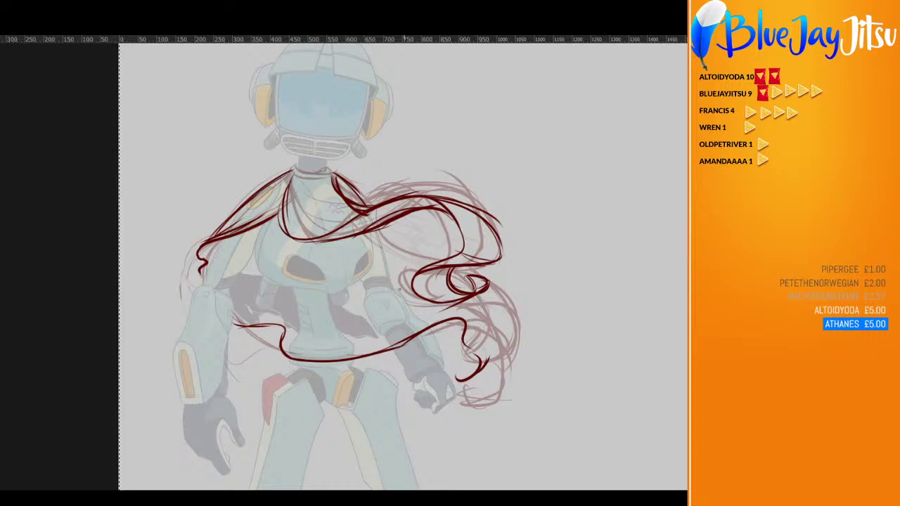
Draw the cape's front edge from the chest to the draped shoulder with a small fold, and erase the overlapping older lines
mouse_move(337, 232)
left_mouse_down()
mouse_move(277, 244)
mouse_move(248, 238)
mouse_move(236, 249)
mouse_move(189, 255)
left_mouse_up()
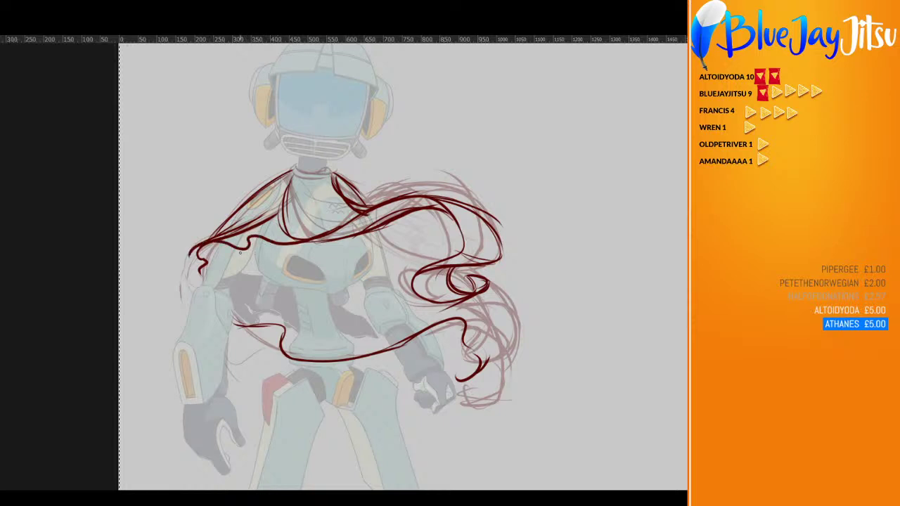
key("e")
mouse_move(236, 238)
left_mouse_down()
mouse_move(234, 228)
mouse_move(293, 225)
mouse_move(287, 191)
left_mouse_up()
key("b")
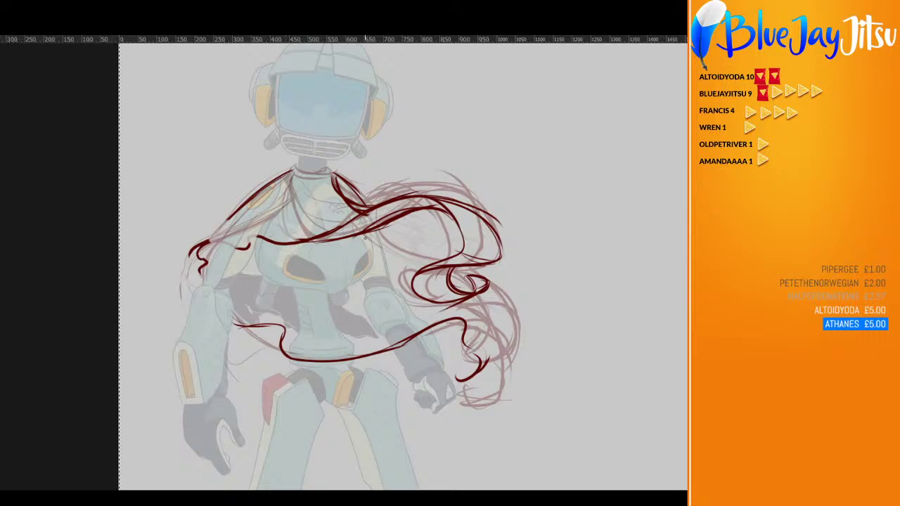
Erase the lower line of the streaming cloth and redraw a bolder edge from the chest into the tail
key("e")
left_click_drag(334, 247, 413, 216)
key("b")
mouse_move(308, 241)
left_mouse_down()
mouse_move(394, 200)
mouse_move(432, 196)
left_mouse_up()
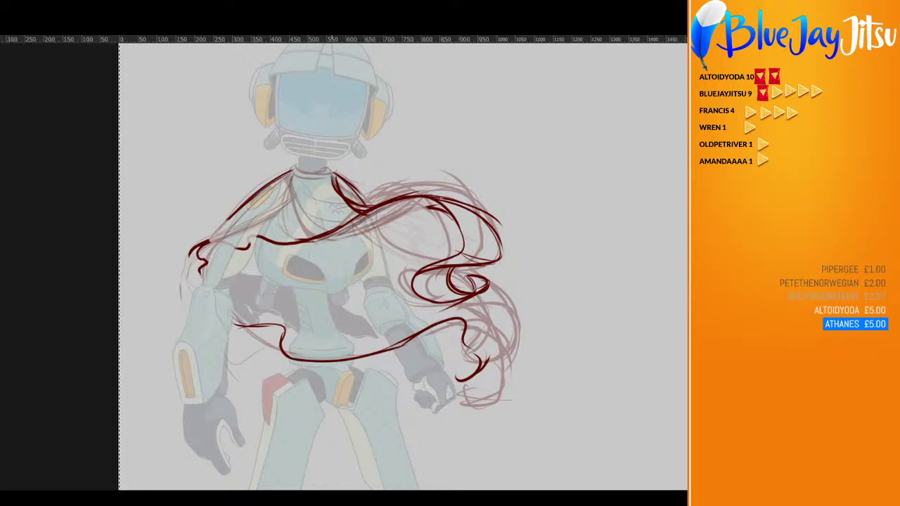
left_click_drag(371, 224, 459, 218)
left_click_drag(448, 203, 329, 237)
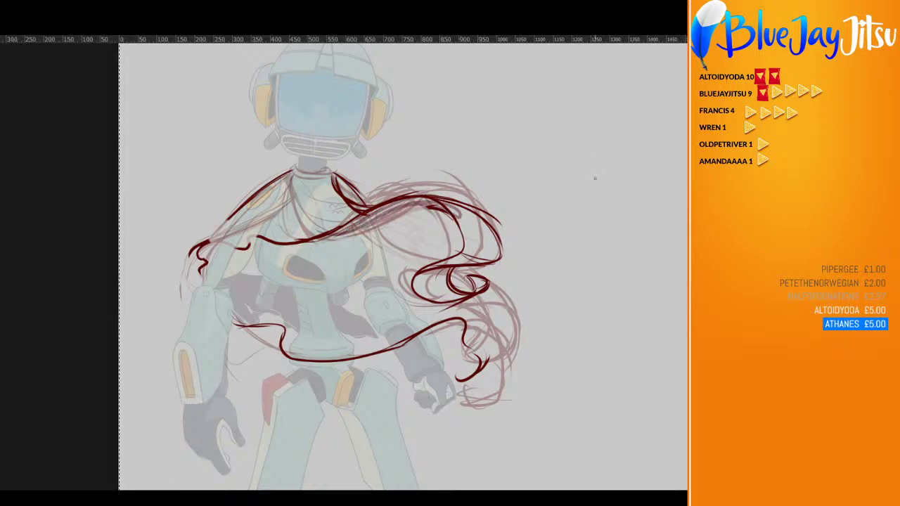
mouse_move(457, 336)
left_mouse_down()
mouse_move(479, 359)
mouse_move(474, 303)
left_mouse_up()
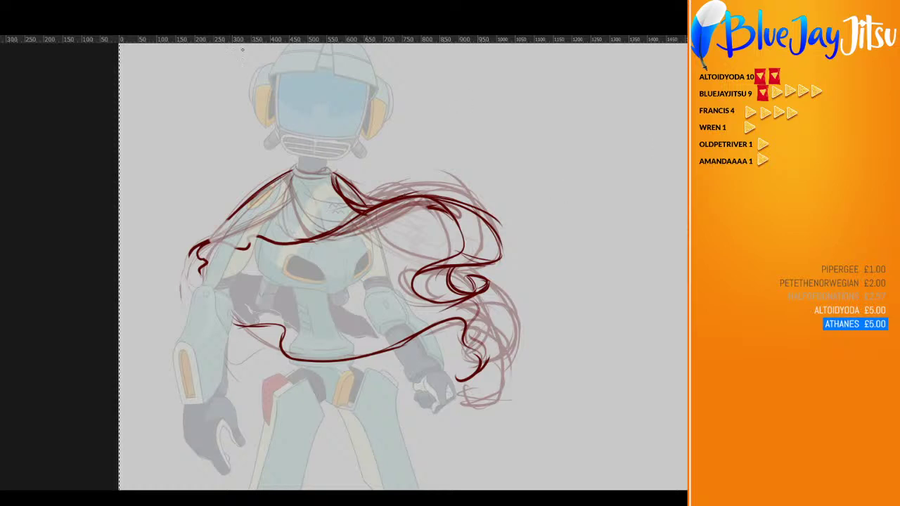
Connect the chest edge to the waist hem with long side lines, and add a looping outer fold to the curled tail
left_click_drag(258, 243, 288, 328)
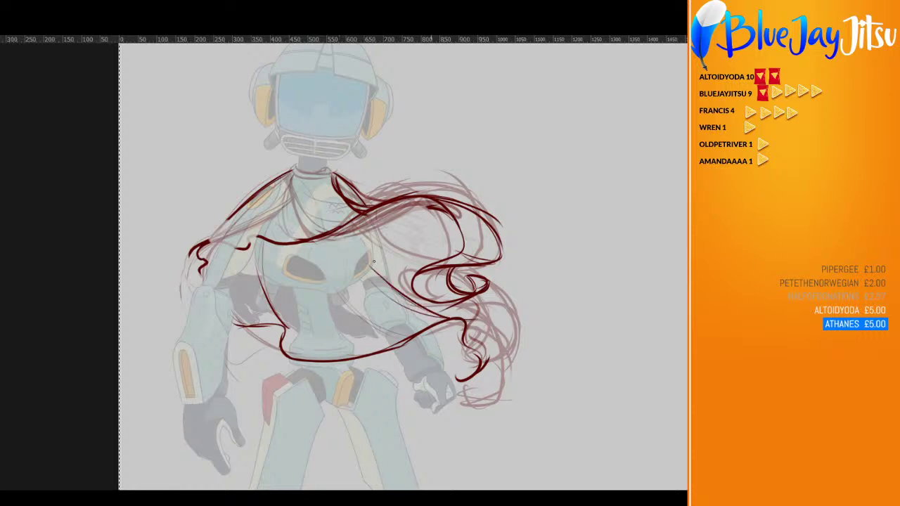
left_click_drag(416, 256, 416, 303)
mouse_move(402, 273)
left_mouse_down()
mouse_move(456, 247)
mouse_move(462, 254)
left_mouse_up()
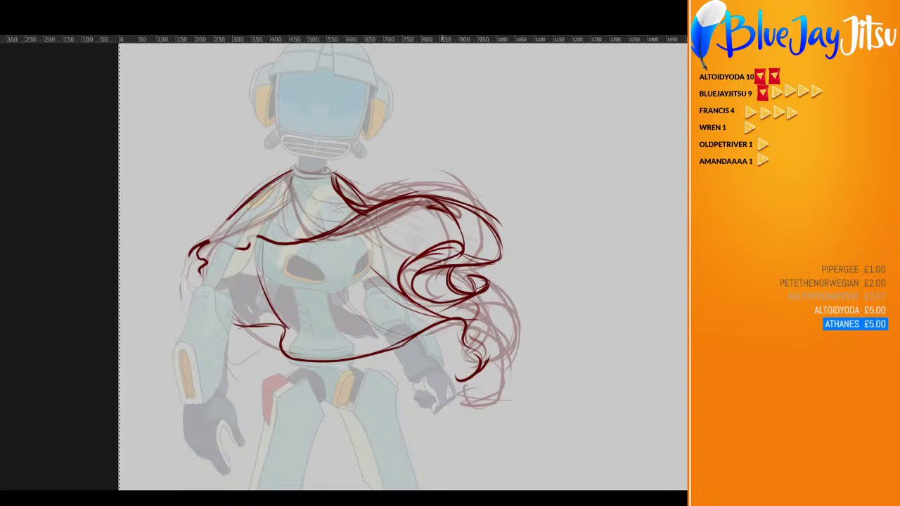
Add fold lines fanning from the neck over the shoulder and chest, and thicken the gathered cloth beside the collar
mouse_move(246, 239)
left_mouse_down()
mouse_move(291, 173)
mouse_move(280, 179)
left_mouse_up()
left_click_drag(246, 216, 231, 249)
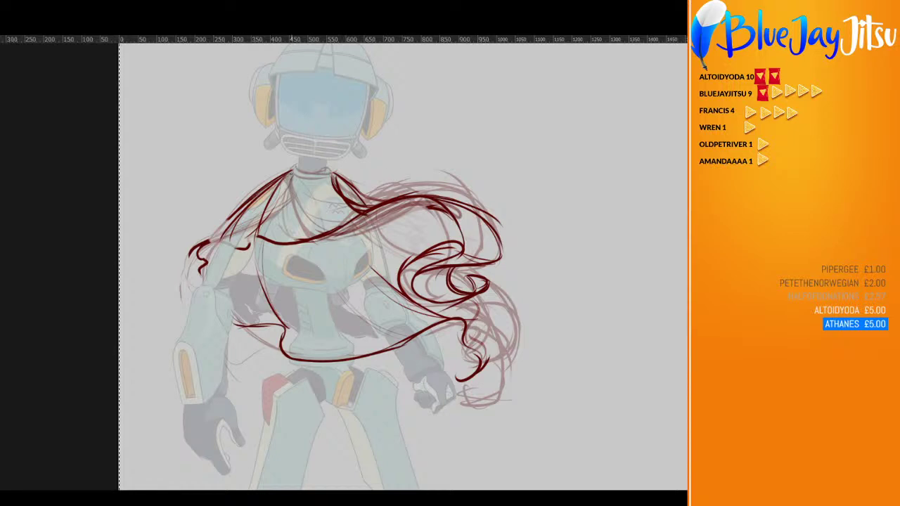
mouse_move(292, 187)
left_mouse_down()
mouse_move(328, 236)
mouse_move(341, 223)
mouse_move(353, 231)
mouse_move(395, 210)
left_mouse_up()
left_click_drag(350, 229, 406, 200)
mouse_move(367, 222)
left_mouse_down()
mouse_move(429, 188)
mouse_move(460, 187)
mouse_move(468, 219)
left_mouse_up()
mouse_move(411, 204)
left_mouse_down()
mouse_move(382, 217)
mouse_move(352, 210)
mouse_move(344, 184)
left_mouse_up()
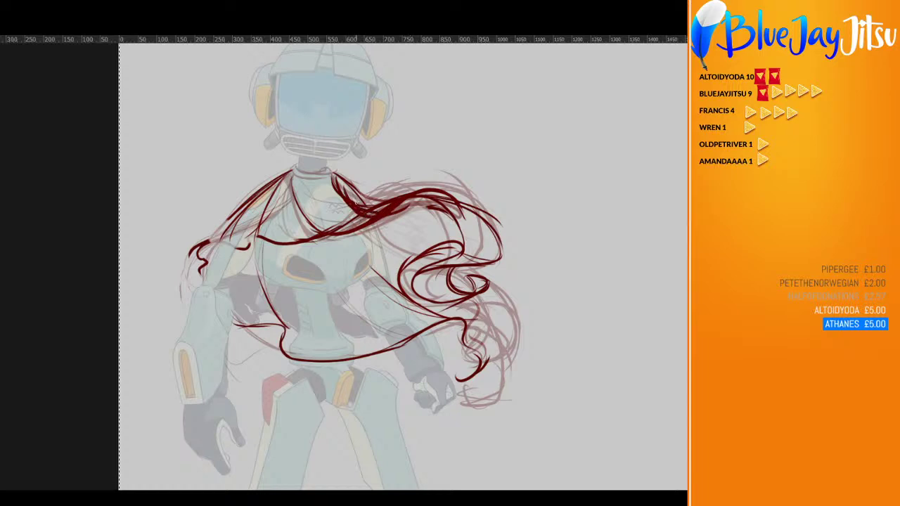
Draw heavy inner folds through the billowing upper tail and thicken its outer edge and curl
mouse_move(393, 205)
left_mouse_down()
mouse_move(428, 237)
mouse_move(434, 259)
mouse_move(418, 272)
mouse_move(402, 206)
mouse_move(484, 215)
left_mouse_up()
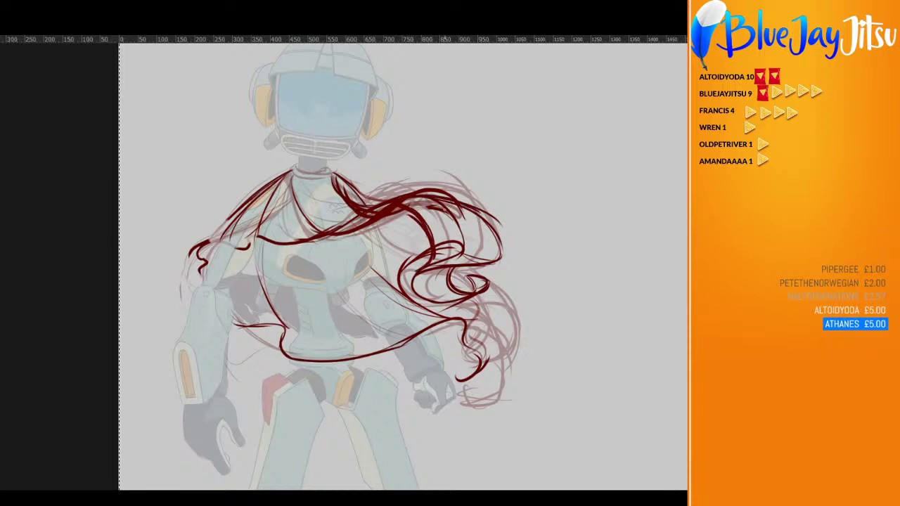
mouse_move(421, 198)
left_mouse_down()
mouse_move(494, 246)
mouse_move(502, 263)
mouse_move(451, 261)
mouse_move(380, 220)
mouse_move(346, 234)
left_mouse_up()
mouse_move(429, 231)
left_mouse_down()
mouse_move(410, 288)
mouse_move(502, 253)
mouse_move(500, 240)
left_mouse_up()
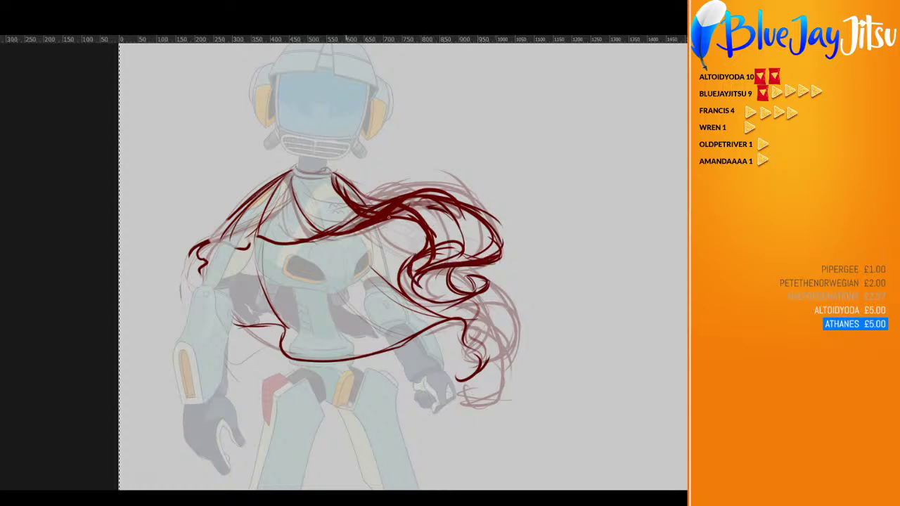
mouse_move(389, 218)
left_mouse_down()
mouse_move(454, 230)
mouse_move(464, 255)
left_mouse_up()
left_click_drag(482, 219, 469, 252)
mouse_move(474, 209)
left_mouse_down()
mouse_move(485, 233)
mouse_move(476, 252)
left_mouse_up()
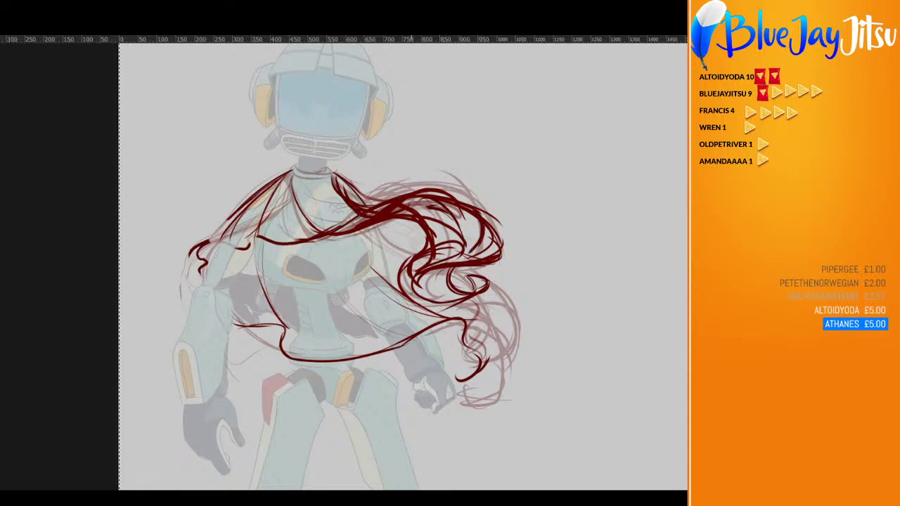
Erase the curled tail's outer loops and redraw a shorter tail with a lower edge running down to the side hem
key("e")
mouse_move(512, 221)
left_mouse_down()
mouse_move(495, 258)
mouse_move(455, 261)
mouse_move(414, 240)
mouse_move(443, 288)
mouse_move(484, 285)
left_mouse_up()
key("e")
mouse_move(395, 213)
left_mouse_down()
mouse_move(435, 243)
mouse_move(461, 258)
left_mouse_up()
left_click_drag(473, 215, 466, 257)
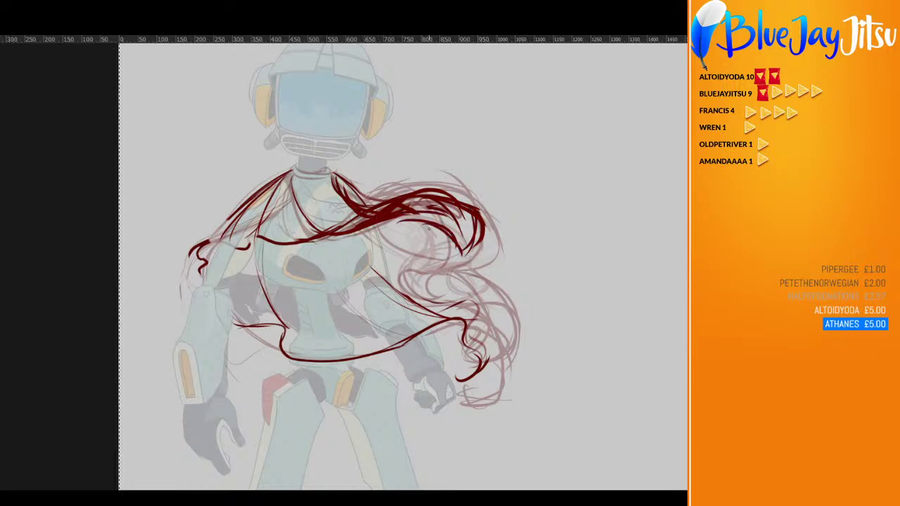
left_click_drag(425, 221, 294, 245)
mouse_move(447, 238)
left_mouse_down()
mouse_move(425, 224)
mouse_move(391, 239)
mouse_move(401, 294)
mouse_move(462, 314)
left_mouse_up()
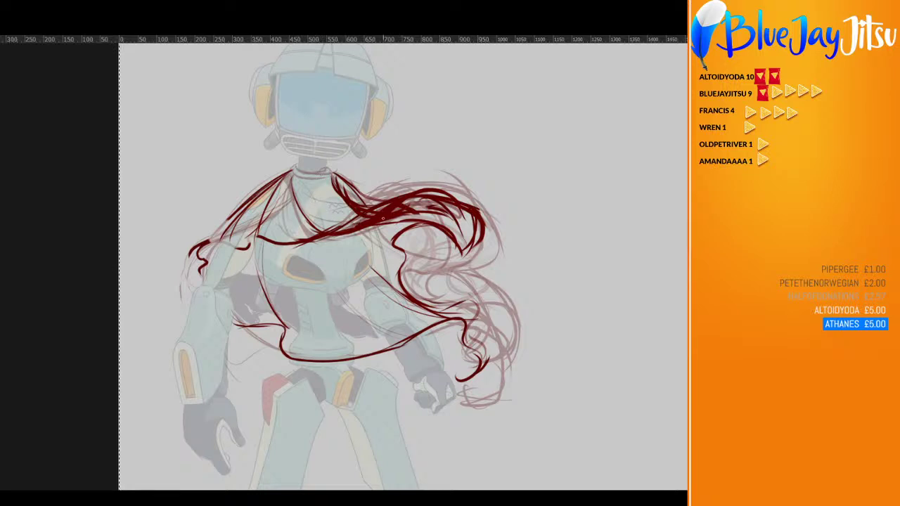
Add looping dark red folds over the shoulder opposite the tail, and fade the red sketch as a drawing guide
mouse_move(383, 218)
left_mouse_down()
mouse_move(316, 225)
mouse_move(238, 198)
mouse_move(201, 221)
mouse_move(195, 239)
left_mouse_up()
mouse_move(245, 188)
left_mouse_down()
mouse_move(298, 169)
mouse_move(235, 201)
left_mouse_up()
left_click_drag(289, 170, 230, 212)
left_click_drag(264, 179, 209, 258)
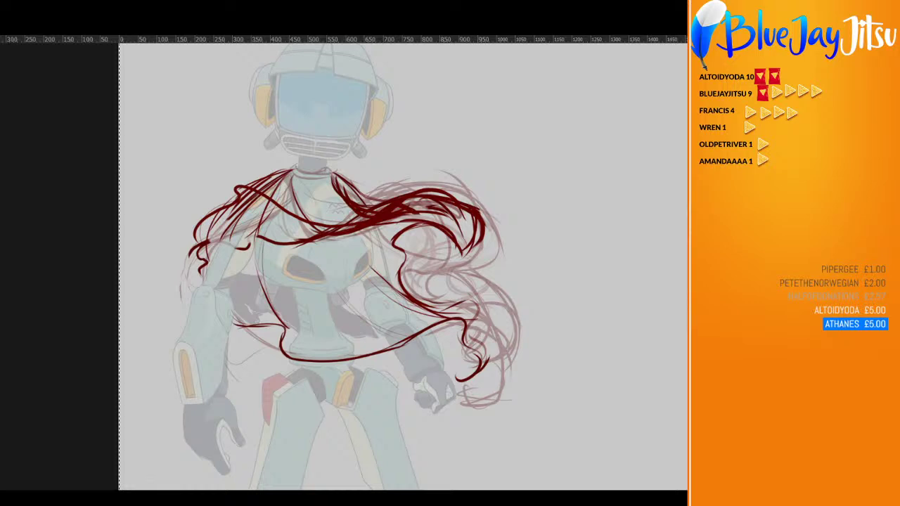
key("Right")
key("Left")
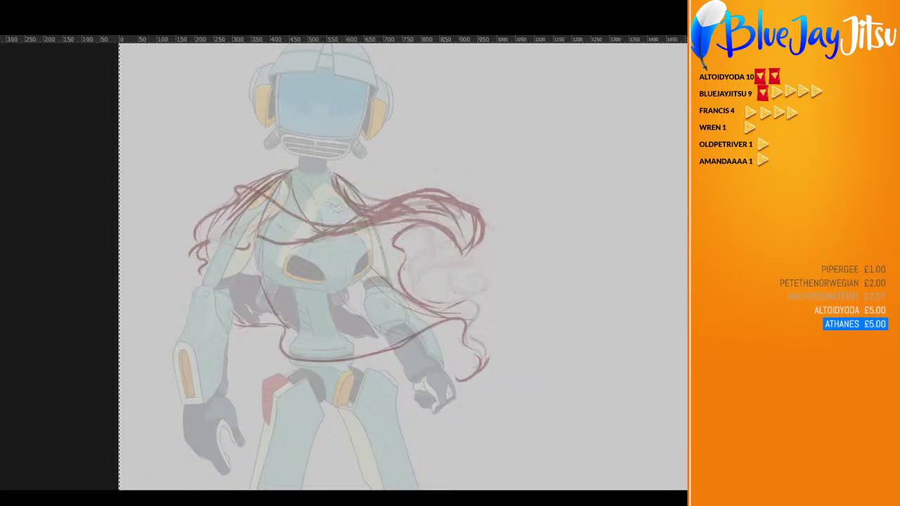
Try a blue line pass with a draped V-shaped neckline sweeping across the chest into the curled tail
mouse_move(293, 168)
left_mouse_down()
mouse_move(326, 169)
mouse_move(320, 196)
mouse_move(301, 199)
mouse_move(316, 220)
left_mouse_up()
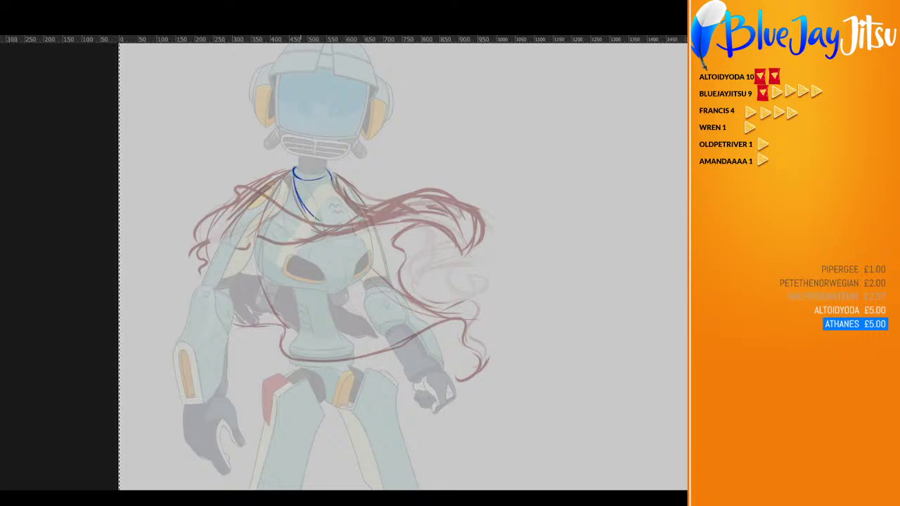
left_click_drag(295, 176, 344, 224)
left_click_drag(333, 180, 370, 208)
mouse_move(291, 181)
left_mouse_down()
mouse_move(299, 213)
mouse_move(301, 191)
mouse_move(312, 231)
mouse_move(333, 234)
mouse_move(348, 227)
mouse_move(339, 227)
mouse_move(369, 231)
mouse_move(356, 230)
mouse_move(407, 195)
mouse_move(430, 192)
mouse_move(452, 225)
mouse_move(441, 259)
left_mouse_up()
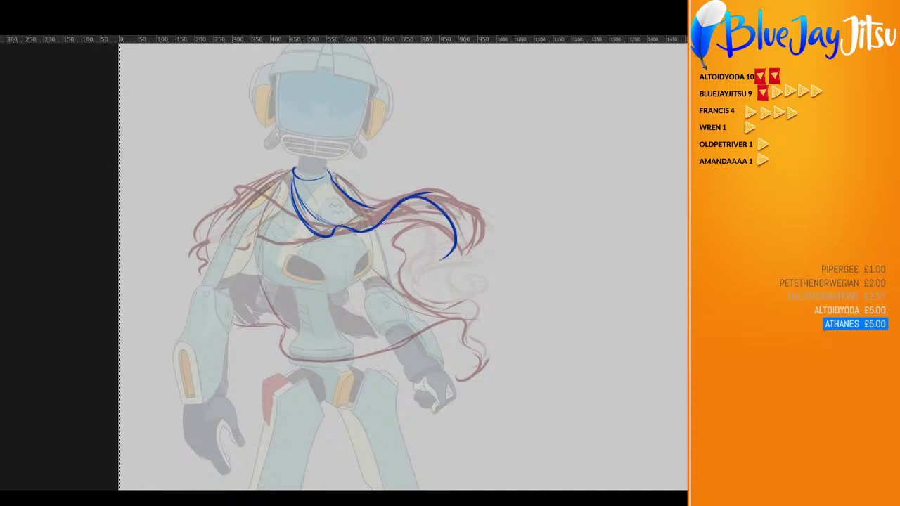
mouse_move(424, 193)
left_mouse_down()
mouse_move(484, 220)
mouse_move(472, 258)
mouse_move(471, 243)
mouse_move(437, 264)
mouse_move(450, 250)
left_mouse_up()
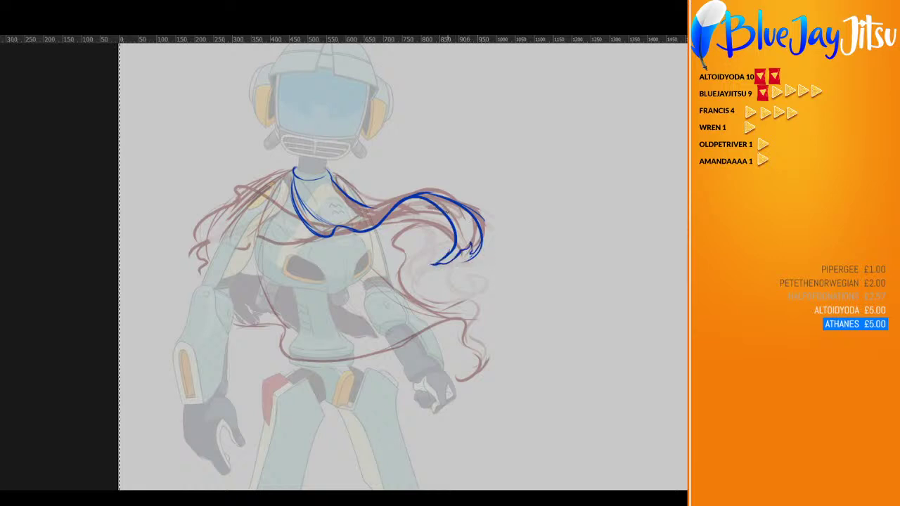
mouse_move(443, 209)
left_mouse_down()
mouse_move(406, 227)
mouse_move(356, 230)
left_mouse_up()
left_click_drag(430, 209, 384, 225)
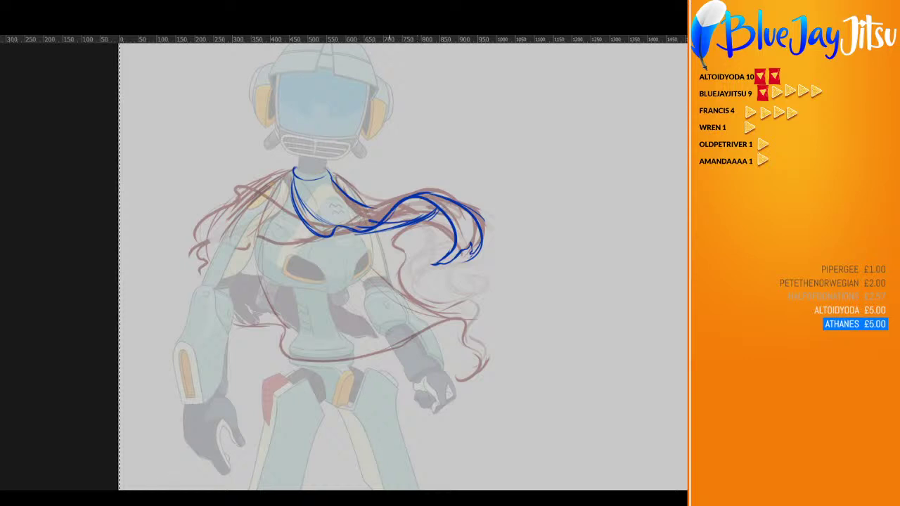
left_click_drag(340, 191, 374, 220)
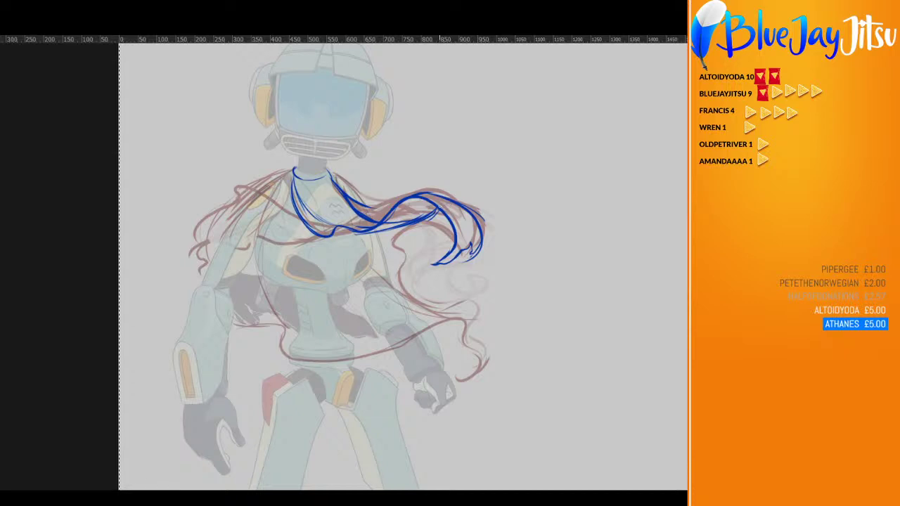
key("Delete")
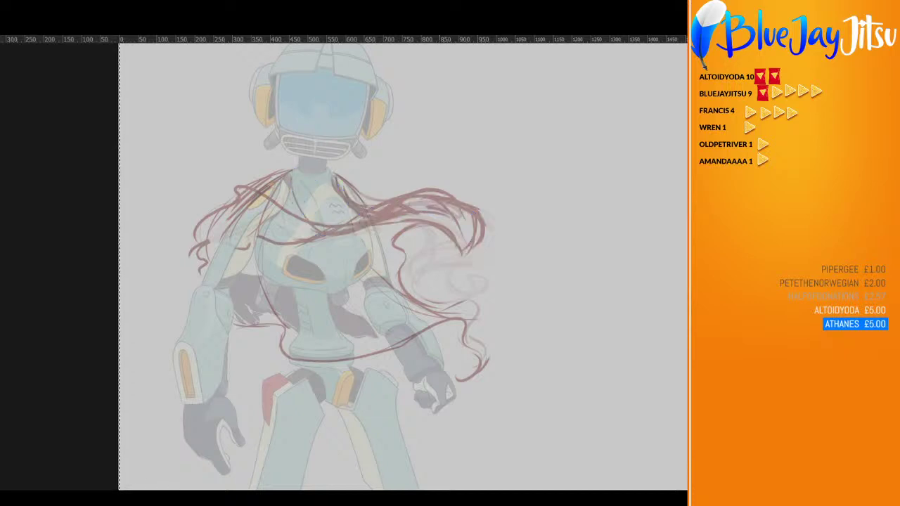
key("ctrl+z")
key("ctrl+shift+z")
Sketch blue scarf wraps around the neck, with a pointed flap hanging over the shoulder opposite the tail
mouse_move(301, 169)
left_mouse_down()
mouse_move(233, 178)
mouse_move(232, 190)
mouse_move(284, 174)
mouse_move(312, 197)
mouse_move(318, 176)
mouse_move(225, 168)
left_mouse_up()
key("e")
key("e")
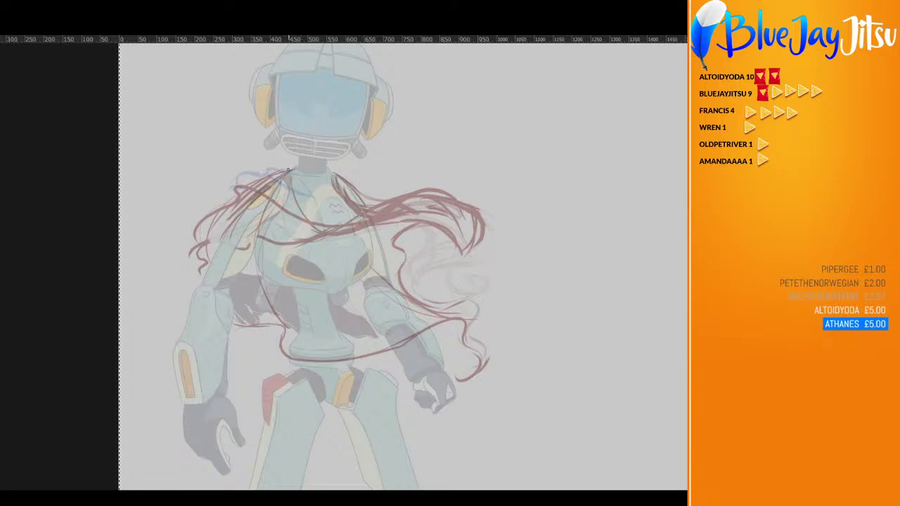
mouse_move(292, 171)
left_mouse_down()
mouse_move(326, 176)
mouse_move(330, 161)
mouse_move(343, 178)
mouse_move(301, 178)
mouse_move(279, 164)
mouse_move(262, 178)
mouse_move(348, 191)
mouse_move(301, 182)
mouse_move(351, 191)
mouse_move(355, 177)
mouse_move(353, 199)
mouse_move(359, 193)
mouse_move(304, 199)
mouse_move(233, 181)
mouse_move(221, 185)
mouse_move(215, 242)
left_mouse_up()
left_click_drag(229, 207, 213, 261)
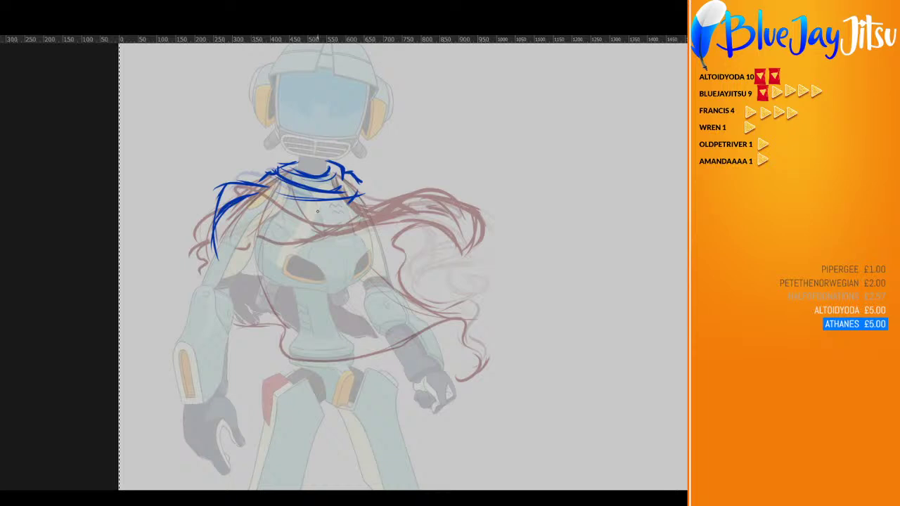
mouse_move(242, 201)
left_mouse_down()
mouse_move(261, 198)
mouse_move(281, 210)
mouse_move(270, 194)
mouse_move(293, 195)
left_mouse_up()
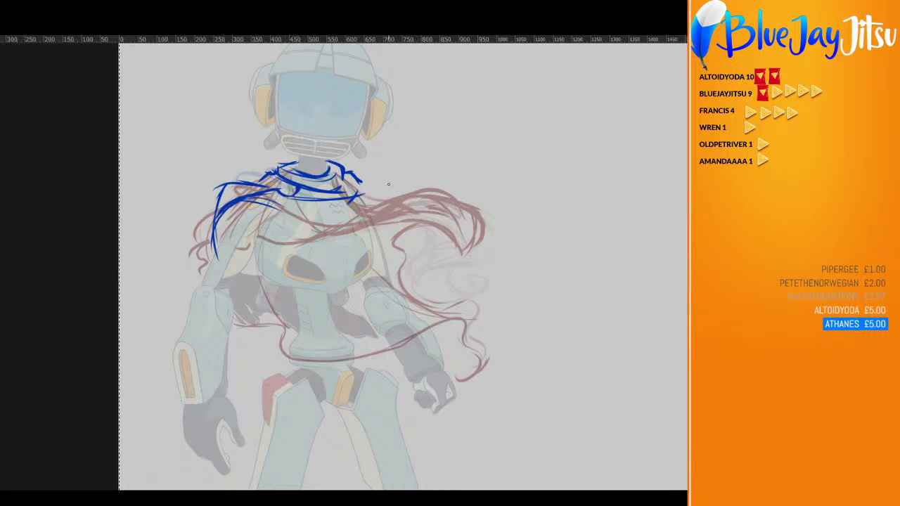
Try a drape across the upper chest that flips into a small curled tail behind the shoulder
left_click_drag(342, 180, 363, 187)
mouse_move(282, 196)
left_mouse_down()
mouse_move(306, 228)
mouse_move(377, 213)
mouse_move(391, 170)
mouse_move(447, 192)
left_mouse_up()
left_click_drag(390, 174, 433, 174)
mouse_move(415, 174)
left_mouse_down()
mouse_move(393, 194)
mouse_move(398, 223)
mouse_move(362, 187)
mouse_move(352, 198)
mouse_move(290, 204)
mouse_move(347, 194)
left_mouse_up()
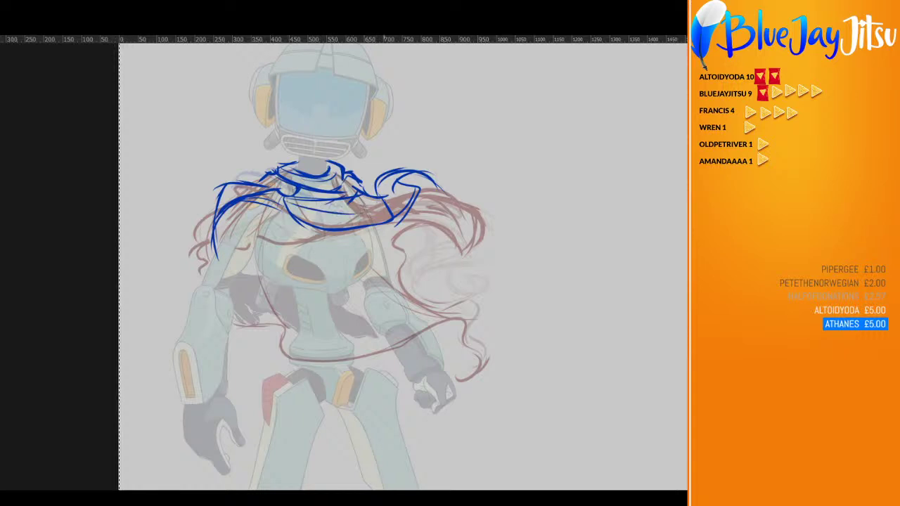
key("e")
left_click_drag(444, 191, 393, 207)
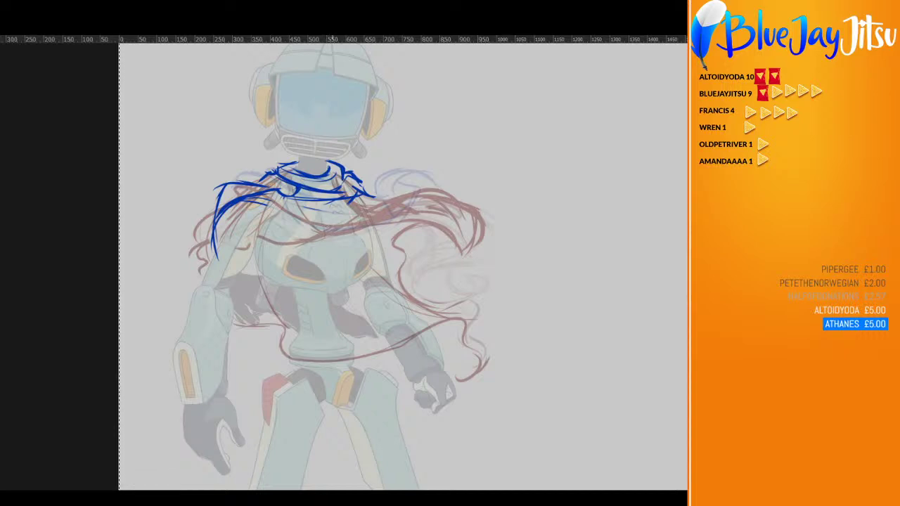
key("e")
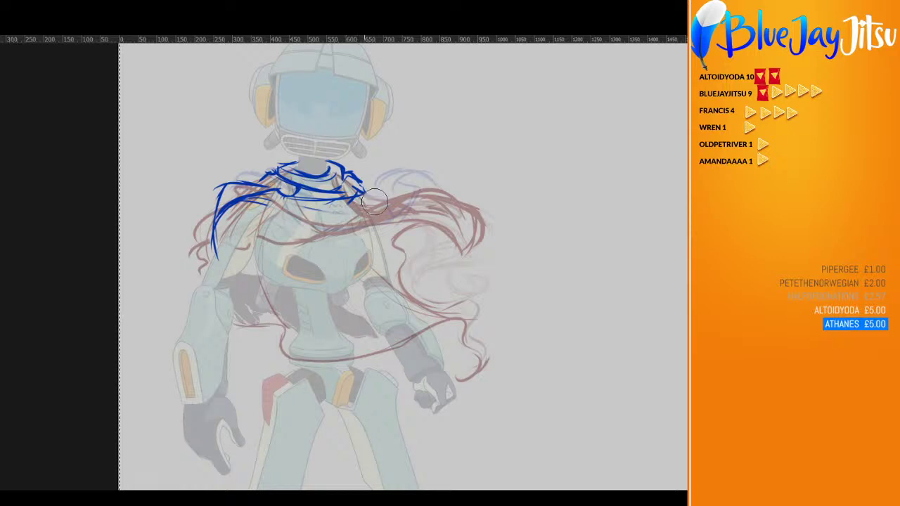
left_click_drag(374, 200, 299, 213)
key("e")
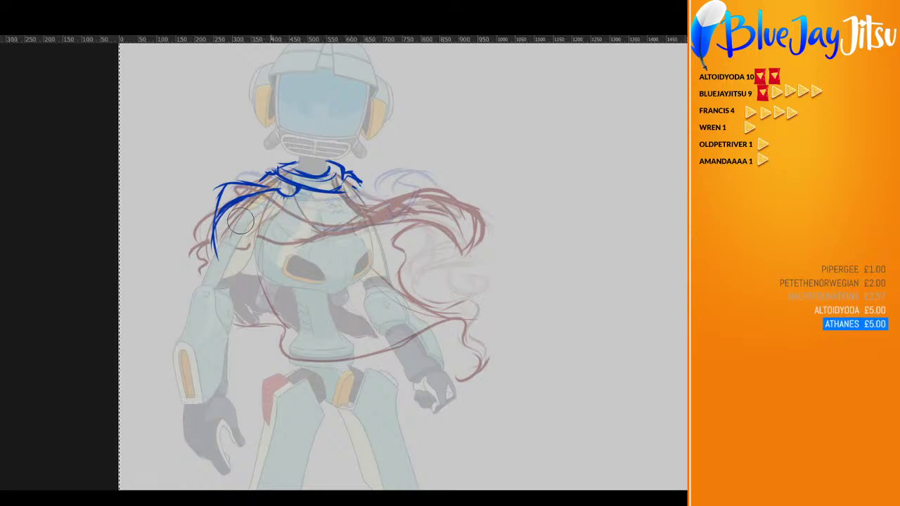
Erase the lower end of the shoulder flap, redraw its curved edge, and darken the fold where it meets the collar
left_click_drag(225, 233, 220, 260)
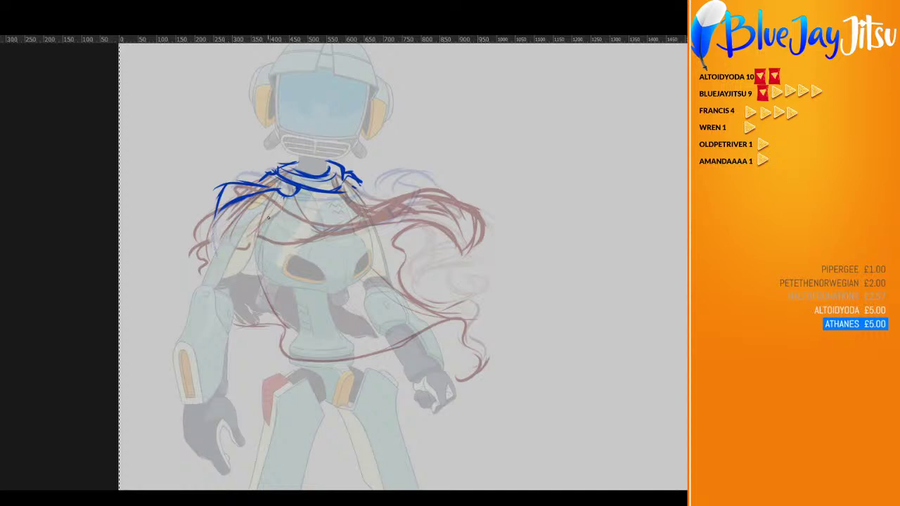
mouse_move(230, 207)
left_mouse_down()
mouse_move(211, 259)
mouse_move(226, 197)
mouse_move(244, 186)
mouse_move(290, 196)
left_mouse_up()
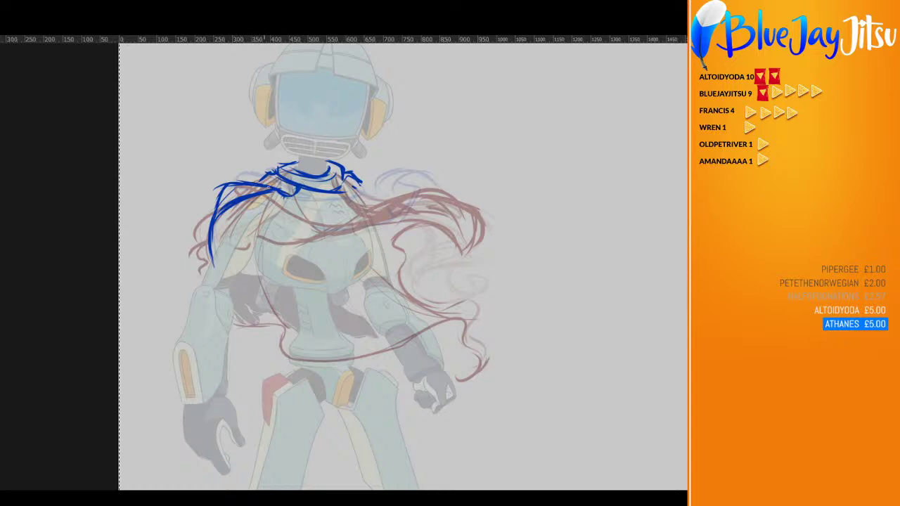
mouse_move(279, 190)
left_mouse_down()
mouse_move(301, 194)
mouse_move(269, 191)
left_mouse_up()
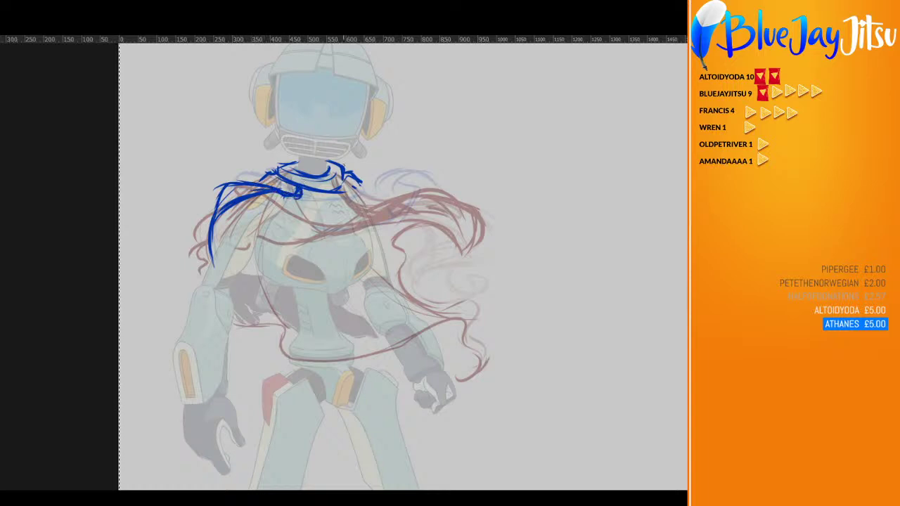
Replace the shoulder flap with wrapped bands across the upper chest and a longer drape falling along the upper arm
left_click_drag(343, 175, 367, 188)
mouse_move(218, 205)
left_mouse_down()
mouse_move(246, 190)
mouse_move(348, 208)
mouse_move(335, 204)
mouse_move(363, 201)
mouse_move(361, 228)
mouse_move(305, 215)
mouse_move(299, 204)
left_mouse_up()
left_click_drag(356, 227, 295, 219)
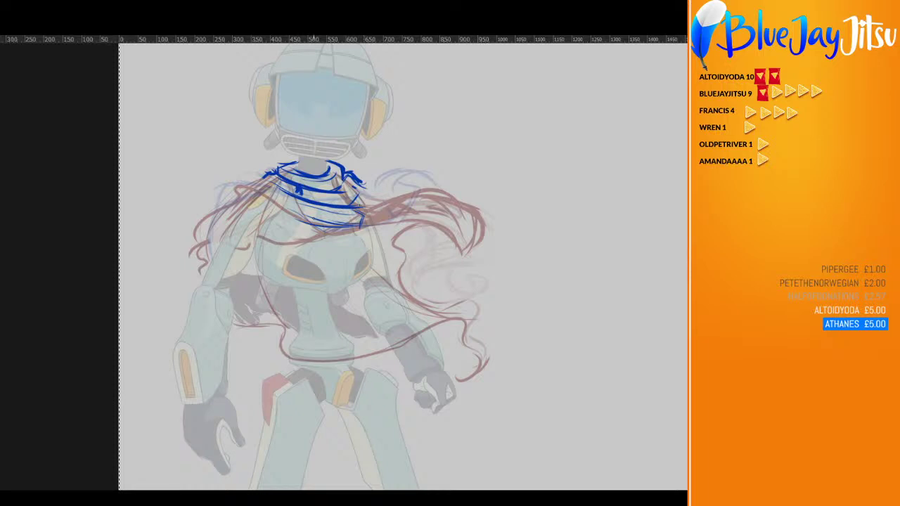
mouse_move(315, 218)
left_mouse_down()
mouse_move(227, 208)
mouse_move(209, 221)
mouse_move(192, 284)
left_mouse_up()
mouse_move(207, 227)
left_mouse_down()
mouse_move(238, 201)
mouse_move(210, 202)
mouse_move(258, 171)
mouse_move(250, 181)
mouse_move(251, 171)
mouse_move(296, 197)
left_mouse_up()
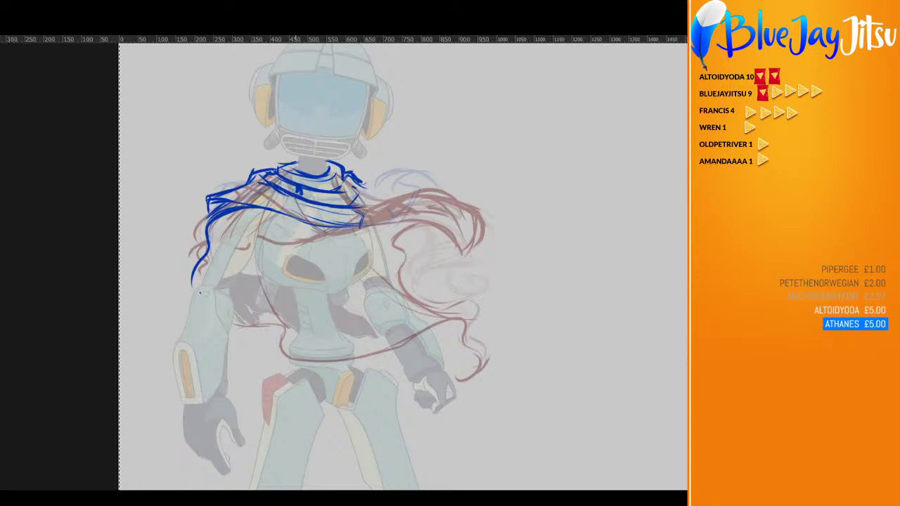
Add folds at the collar's tail side and extend the chest edge into a curled streaming tail
left_click_drag(356, 174, 375, 184)
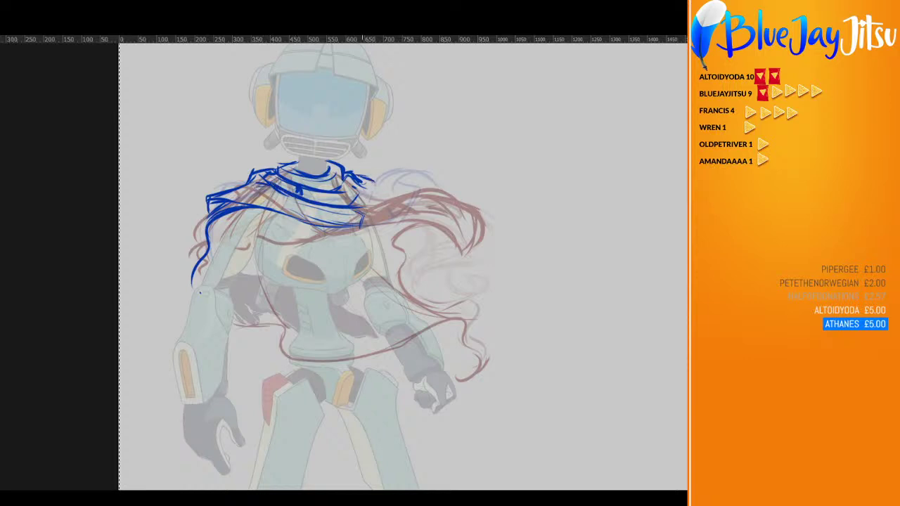
mouse_move(286, 215)
left_mouse_down()
mouse_move(309, 241)
mouse_move(386, 234)
mouse_move(453, 255)
mouse_move(470, 248)
mouse_move(478, 226)
mouse_move(465, 211)
mouse_move(388, 217)
mouse_move(374, 203)
mouse_move(369, 219)
left_mouse_up()
left_click_drag(364, 184, 357, 200)
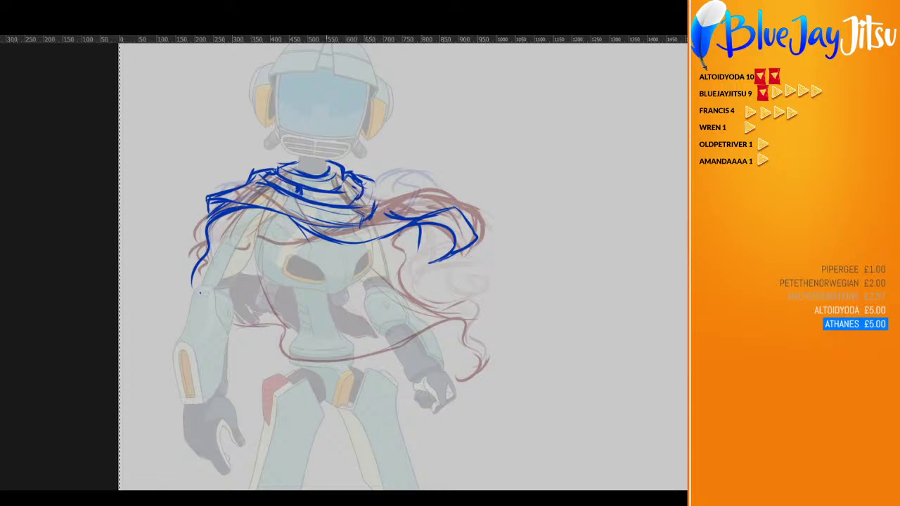
Add a wavy outer edge to the shoulder drape, and block in the waist hem and the side edge rising to a looped fold
mouse_move(208, 203)
left_mouse_down()
mouse_move(193, 234)
mouse_move(199, 261)
mouse_move(189, 284)
left_mouse_up()
mouse_move(233, 323)
left_mouse_down()
mouse_move(283, 324)
mouse_move(288, 339)
left_mouse_up()
mouse_move(351, 349)
left_mouse_down()
mouse_move(425, 322)
mouse_move(469, 337)
left_mouse_up()
left_click_drag(457, 291, 469, 336)
mouse_move(427, 284)
left_mouse_down()
mouse_move(467, 313)
mouse_move(387, 251)
left_mouse_up()
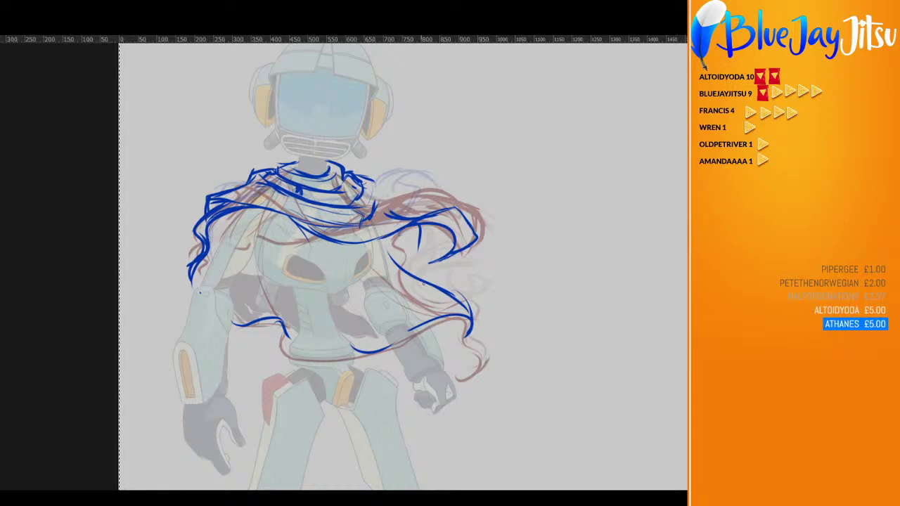
mouse_move(424, 283)
left_mouse_down()
mouse_move(376, 242)
mouse_move(411, 244)
mouse_move(404, 260)
mouse_move(395, 261)
mouse_move(385, 224)
left_mouse_up()
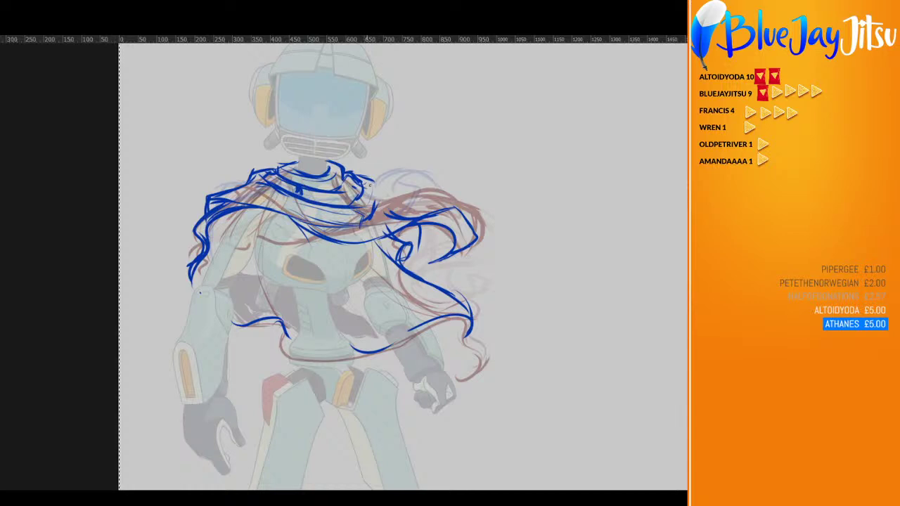
Join the collar's bulging side to the tail, and thicken the shoulder drape's outer edge and folds
mouse_move(375, 182)
left_mouse_down()
mouse_move(376, 214)
mouse_move(406, 213)
mouse_move(379, 193)
left_mouse_up()
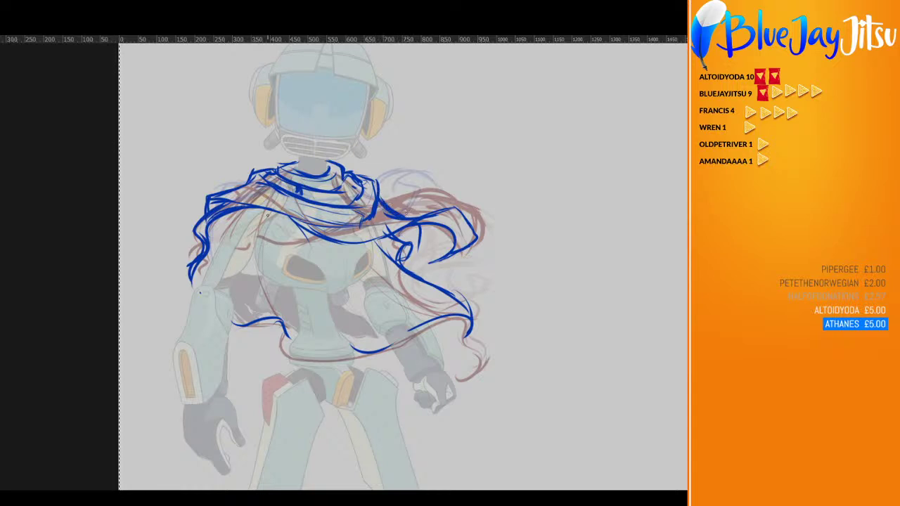
mouse_move(358, 223)
left_mouse_down()
mouse_move(278, 206)
mouse_move(240, 183)
mouse_move(256, 193)
mouse_move(215, 200)
mouse_move(196, 222)
mouse_move(215, 214)
mouse_move(208, 210)
left_mouse_up()
mouse_move(263, 197)
left_mouse_down()
mouse_move(187, 230)
mouse_move(181, 256)
left_mouse_up()
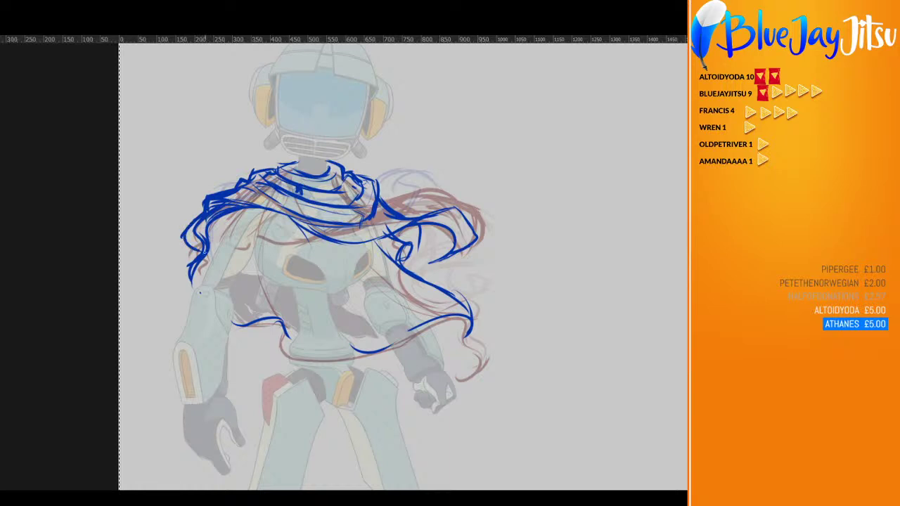
mouse_move(211, 220)
left_mouse_down()
mouse_move(186, 246)
mouse_move(204, 256)
left_mouse_up()
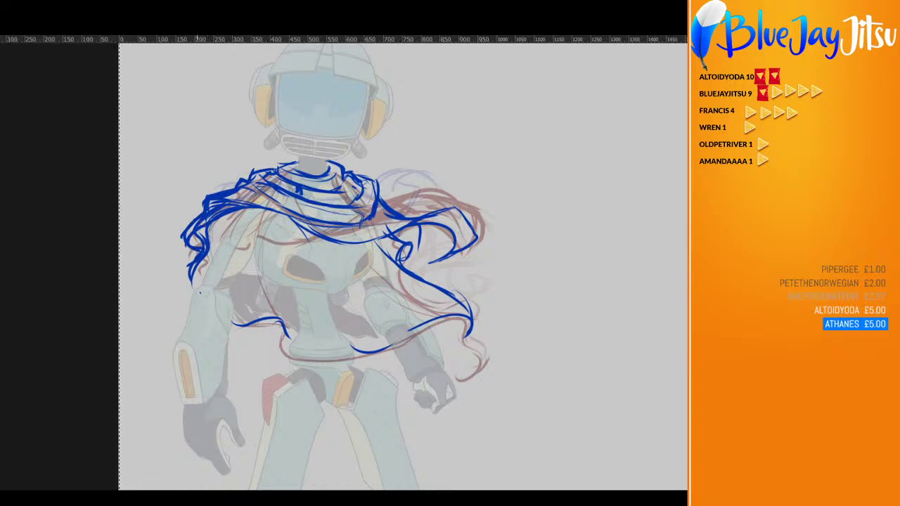
Connect the shoulder drape to the waist hem with long side lines, and reinforce the fold across the chest
mouse_move(203, 260)
left_mouse_down()
mouse_move(246, 322)
mouse_move(202, 280)
mouse_move(197, 299)
mouse_move(242, 323)
left_mouse_up()
mouse_move(239, 272)
left_mouse_down()
mouse_move(294, 342)
mouse_move(415, 327)
left_mouse_up()
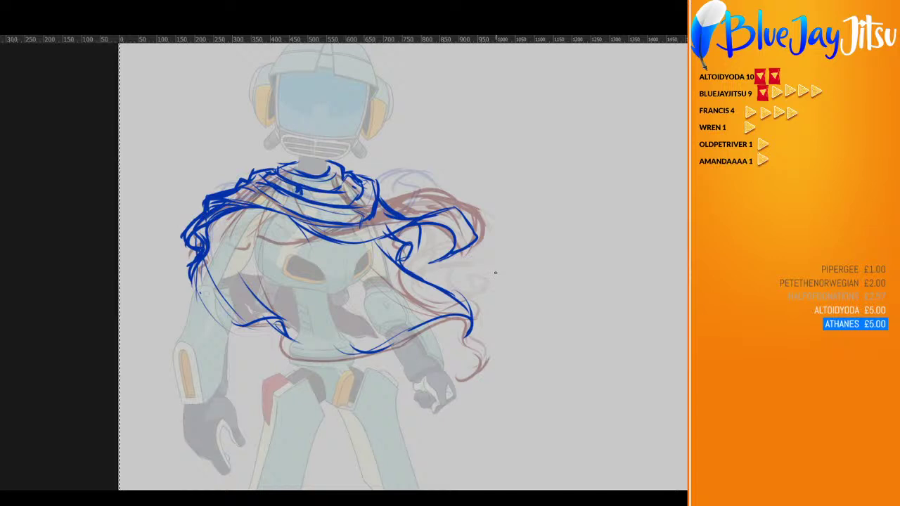
mouse_move(215, 209)
left_mouse_down()
mouse_move(289, 229)
mouse_move(364, 228)
left_mouse_up()
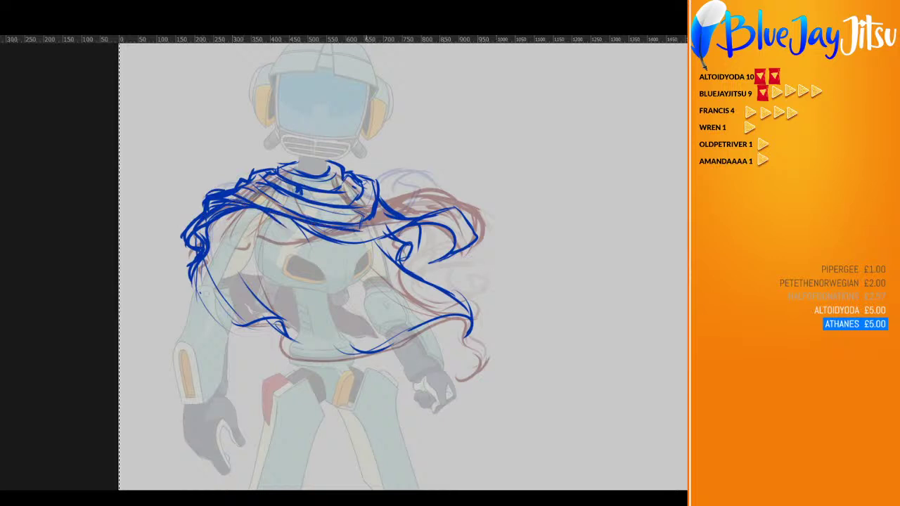
Erase the lower chest drape and upper tail lines, and redraw the shoulder as a raised, rounded fold meeting the chest band
key("e")
mouse_move(314, 242)
left_mouse_down()
mouse_move(466, 199)
mouse_move(367, 247)
mouse_move(405, 218)
mouse_move(497, 233)
mouse_move(363, 249)
mouse_move(343, 233)
mouse_move(310, 233)
mouse_move(255, 209)
mouse_move(220, 209)
mouse_move(207, 243)
left_mouse_up()
mouse_move(342, 225)
left_mouse_down()
mouse_move(207, 178)
mouse_move(201, 215)
mouse_move(235, 173)
mouse_move(324, 205)
left_mouse_up()
left_click_drag(356, 177, 369, 171)
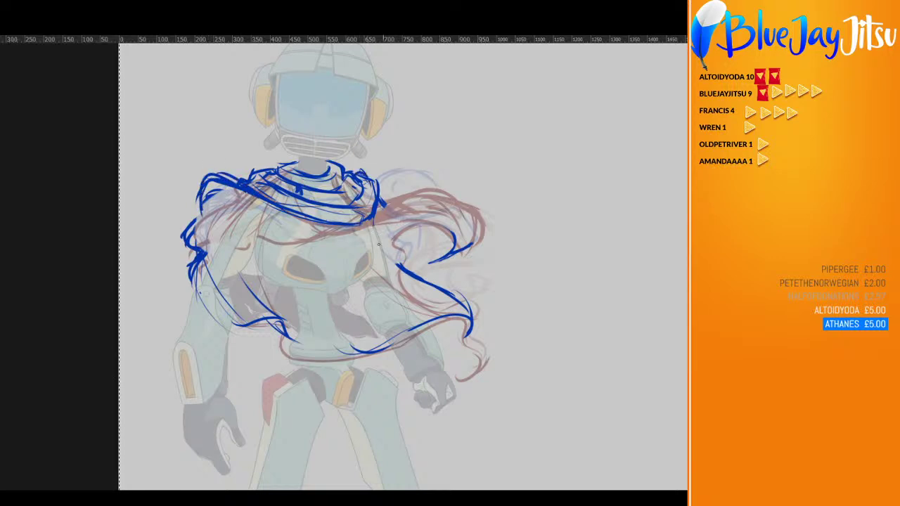
Draw a bold side edge from the collar to the hem corner, and strengthen the shoulder's outer edge down to the front hem
left_click_drag(379, 244, 469, 308)
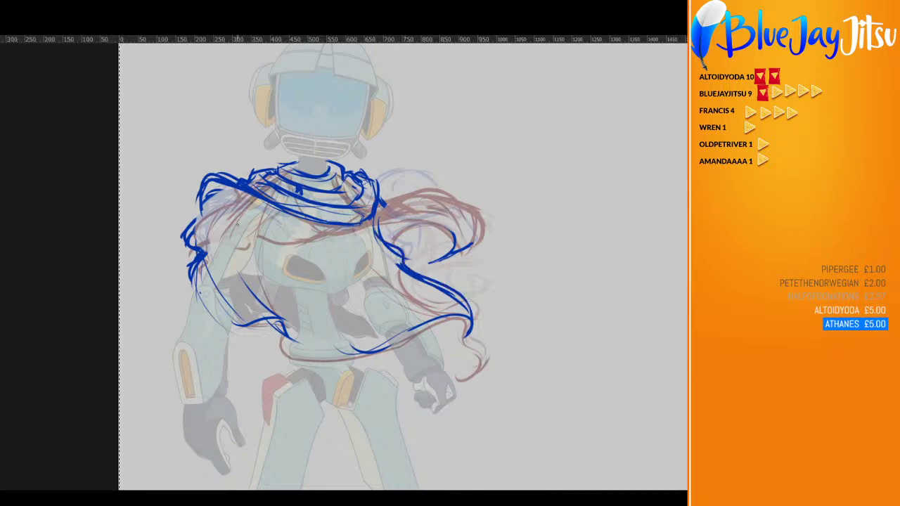
mouse_move(211, 181)
left_mouse_down()
mouse_move(198, 222)
mouse_move(184, 233)
left_mouse_up()
mouse_move(200, 203)
left_mouse_down()
mouse_move(187, 237)
mouse_move(193, 264)
mouse_move(229, 327)
mouse_move(268, 315)
left_mouse_up()
left_click_drag(268, 318, 275, 336)
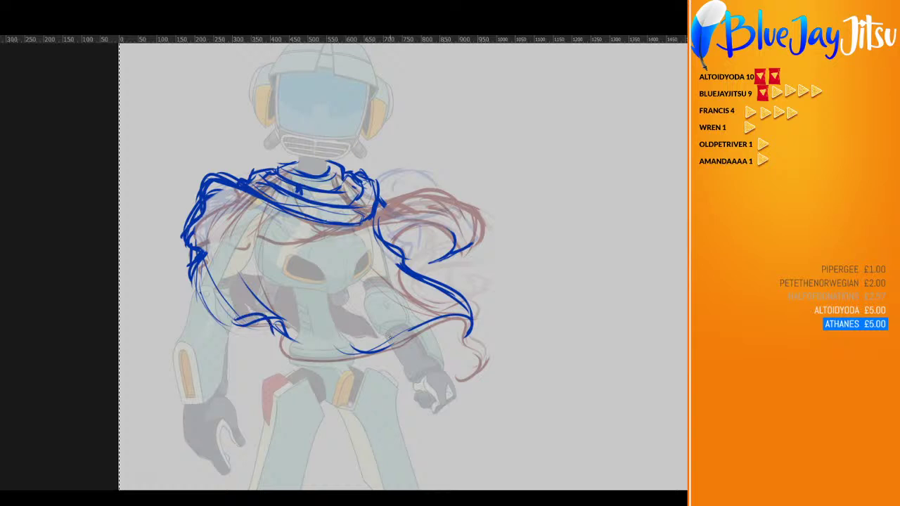
Thicken the rear waist hem and add a small folded curl hanging from its corner
mouse_move(361, 347)
left_mouse_down()
mouse_move(379, 355)
mouse_move(467, 315)
left_mouse_up()
left_click_drag(470, 319, 459, 363)
left_click_drag(443, 260, 413, 283)
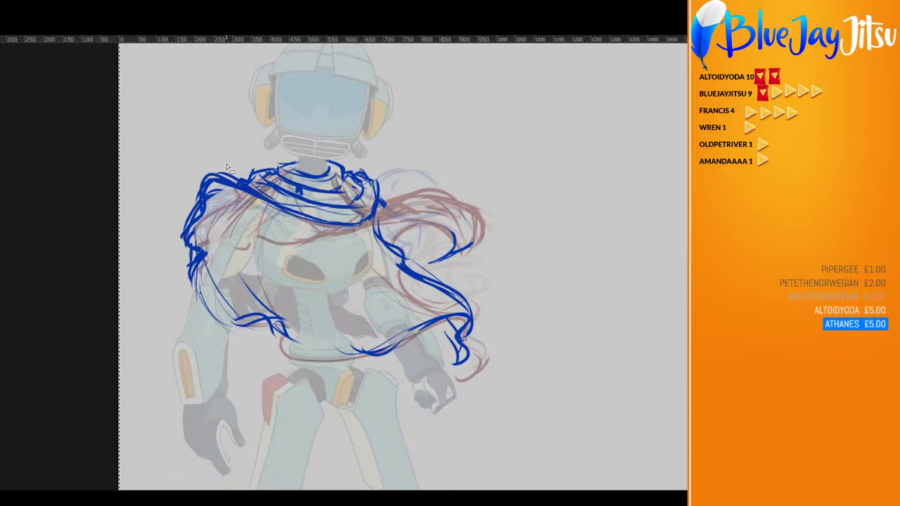
Erase the raised front shoulder fold and the lower front hem lines from the blue cape drawing
mouse_move(223, 169)
left_mouse_down()
mouse_move(245, 165)
mouse_move(184, 261)
left_mouse_up()
mouse_move(260, 199)
left_mouse_down()
mouse_move(226, 207)
mouse_move(204, 294)
mouse_move(204, 286)
left_mouse_up()
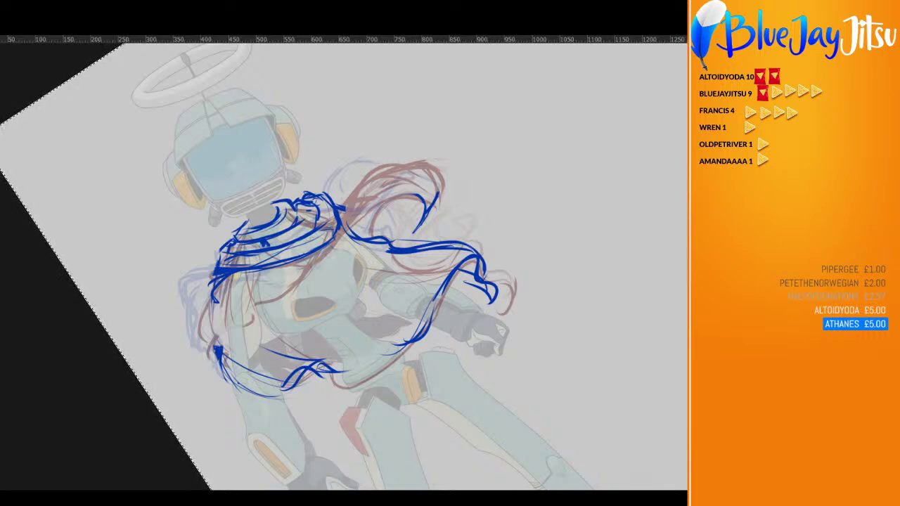
mouse_move(189, 182)
left_mouse_down()
mouse_move(207, 143)
mouse_move(249, 130)
left_mouse_up()
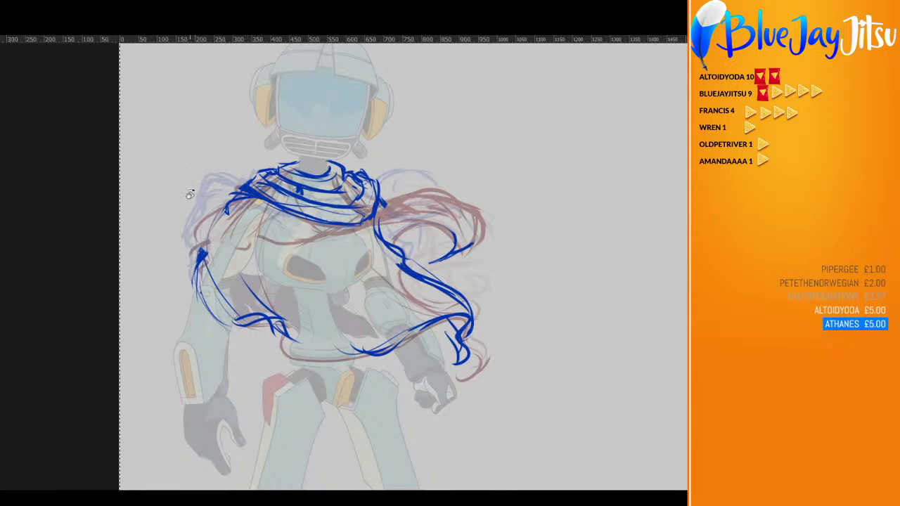
key("e")
mouse_move(208, 241)
left_mouse_down()
mouse_move(223, 298)
mouse_move(289, 327)
mouse_move(280, 322)
left_mouse_up()
key("b")
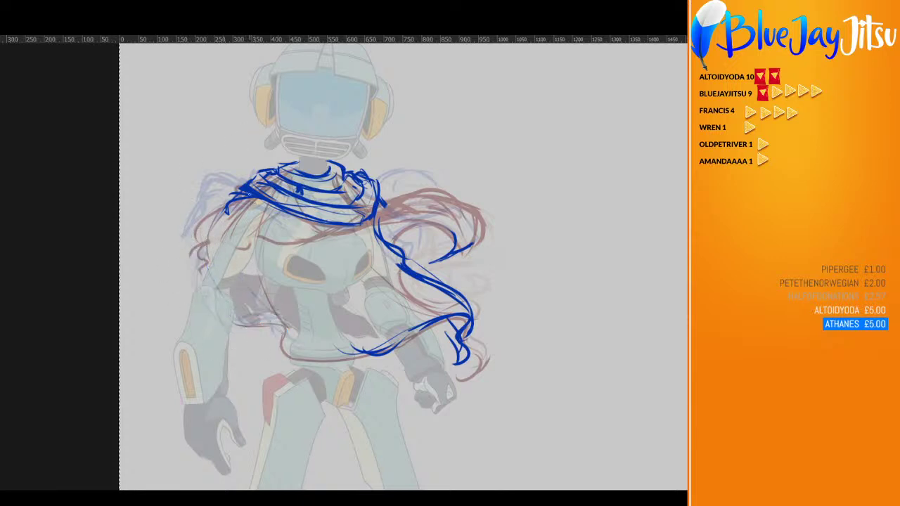
Redraw the near shoulder and front hem edges closer to the body, and add a billowing rear cape edge with a curled corner
left_click_drag(234, 195, 223, 237)
left_click_drag(229, 269, 278, 330)
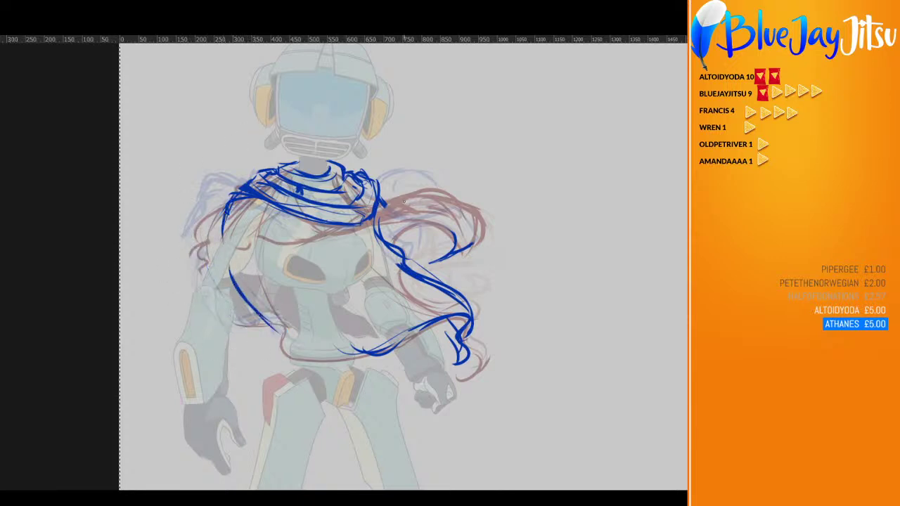
mouse_move(381, 191)
left_mouse_down()
mouse_move(420, 228)
mouse_move(426, 250)
mouse_move(416, 264)
mouse_move(469, 251)
mouse_move(490, 299)
left_mouse_up()
mouse_move(464, 264)
left_mouse_down()
mouse_move(491, 327)
mouse_move(456, 371)
mouse_move(479, 332)
mouse_move(385, 352)
left_mouse_up()
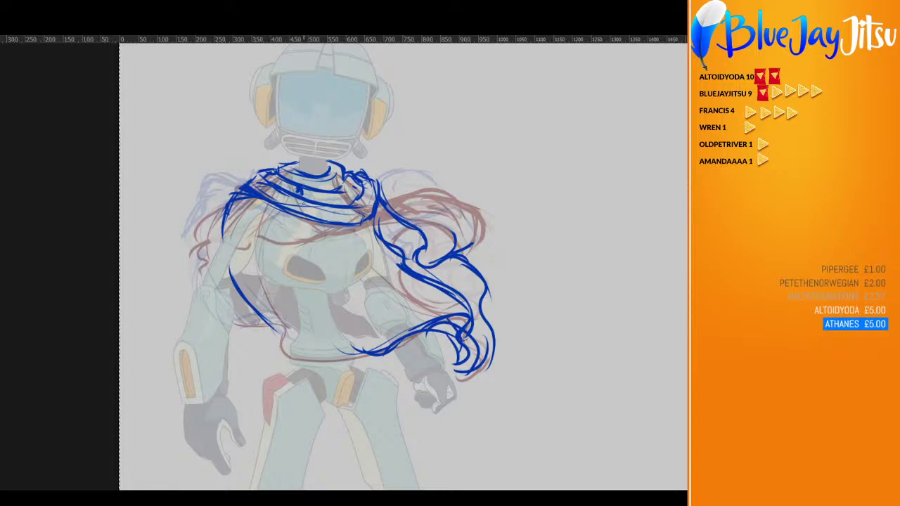
Add short windblown folds over the near shoulder and a pointed inner fold along the front hem
mouse_move(292, 214)
left_mouse_down()
mouse_move(237, 206)
mouse_move(213, 238)
mouse_move(220, 253)
left_mouse_up()
left_click_drag(243, 199, 229, 212)
left_click_drag(228, 268, 284, 336)
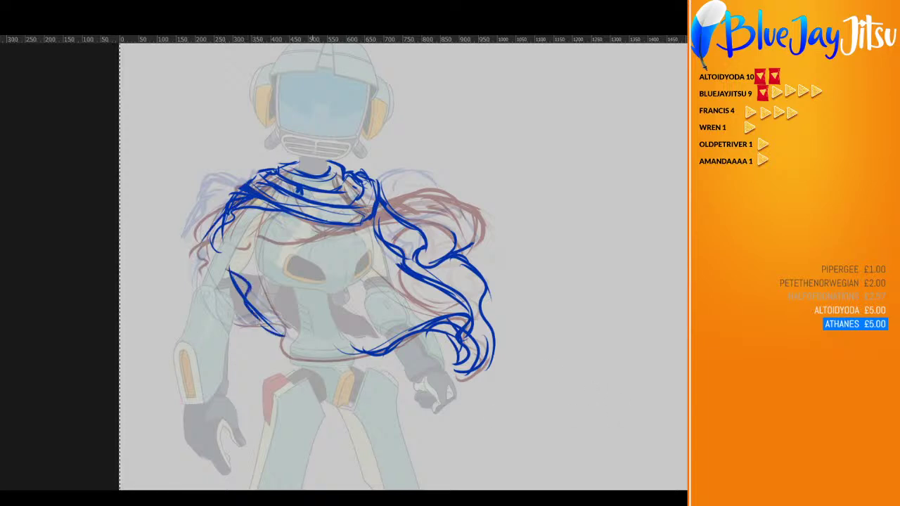
Erase the scarf collar's lower chest band and redraw it as a tighter curve rising to the far shoulder
mouse_move(277, 212)
left_mouse_down()
mouse_move(343, 217)
mouse_move(365, 196)
mouse_move(307, 217)
left_mouse_up()
left_click_drag(329, 215, 360, 190)
key("e")
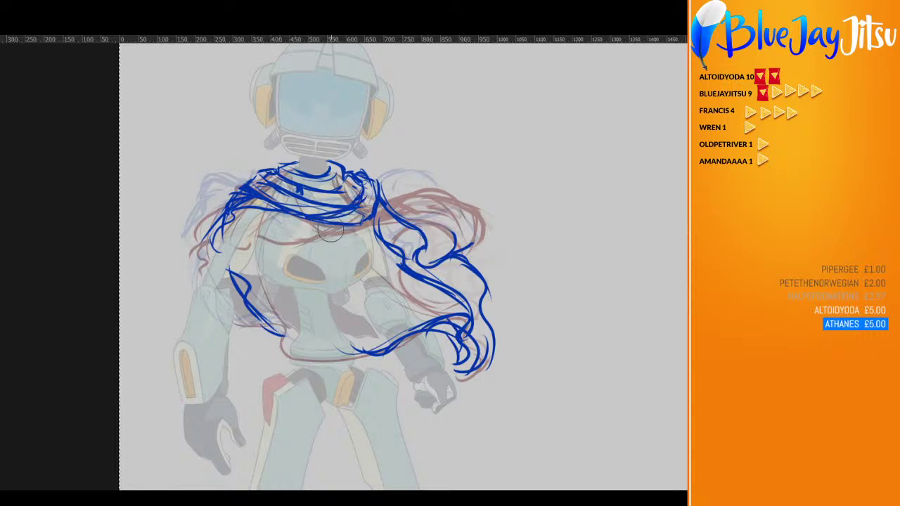
left_click_drag(321, 223, 369, 200)
key("b")
left_click_drag(308, 217, 359, 198)
left_click_drag(323, 218, 364, 192)
left_click_drag(330, 204, 364, 184)
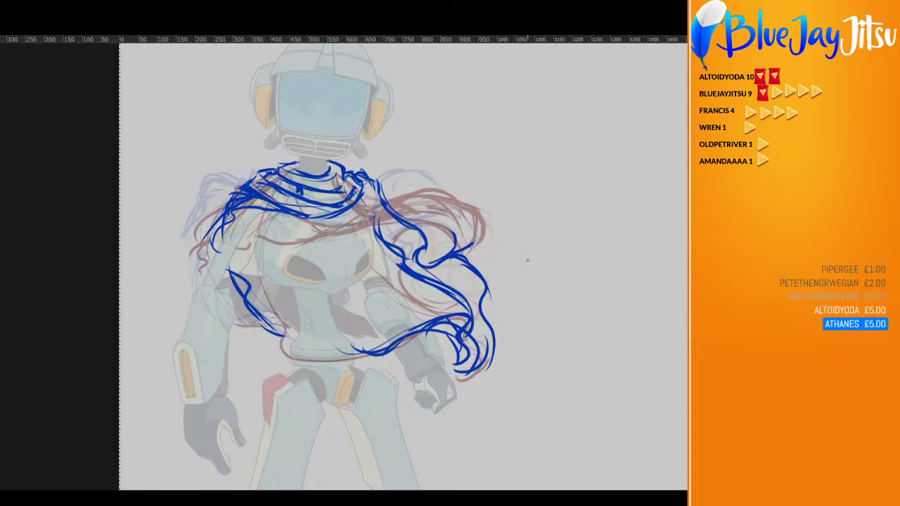
Start a blank drawing over the red sketch, with a shoulder line and a wrapped collar around the neck in blue
key("Right")
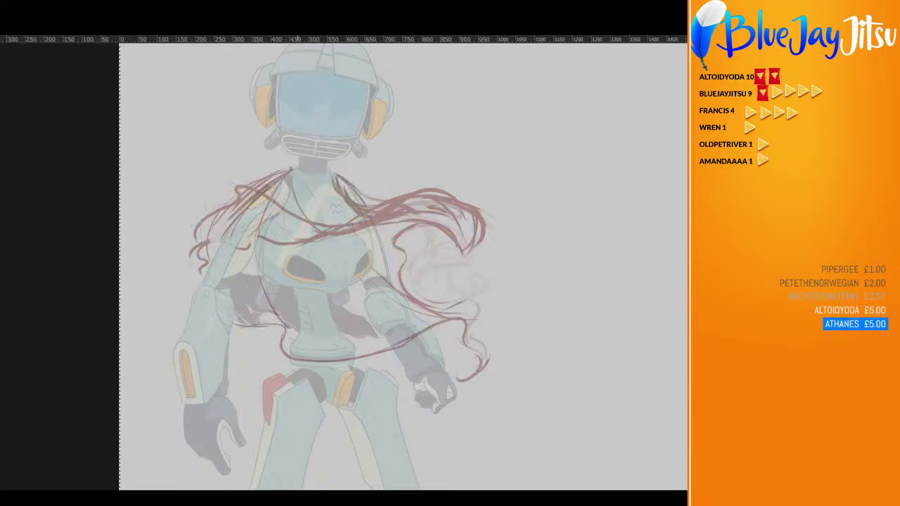
left_click_drag(284, 170, 220, 229)
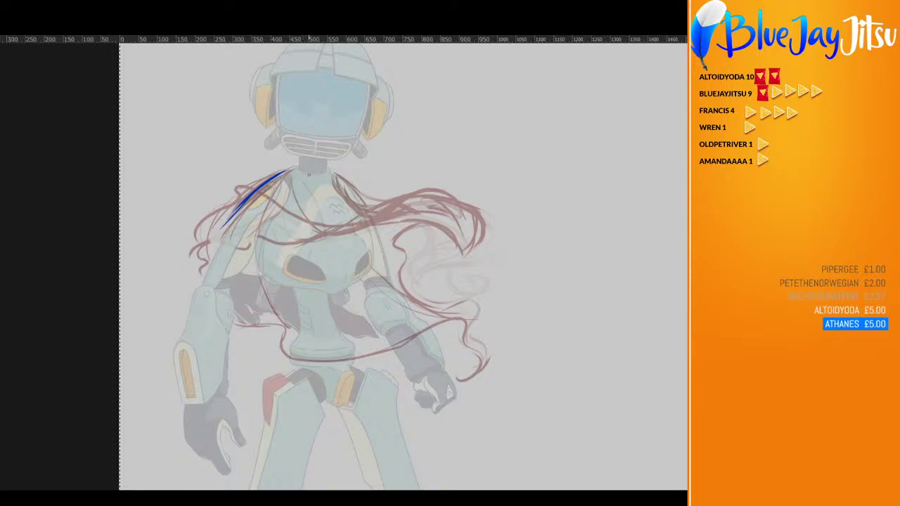
mouse_move(298, 166)
left_mouse_down()
mouse_move(327, 170)
mouse_move(291, 172)
mouse_move(335, 176)
mouse_move(276, 171)
mouse_move(313, 197)
mouse_move(336, 184)
left_mouse_up()
mouse_move(311, 196)
left_mouse_down()
mouse_move(329, 199)
mouse_move(337, 191)
mouse_move(326, 185)
left_mouse_up()
mouse_move(322, 186)
left_mouse_down()
mouse_move(336, 186)
mouse_move(335, 174)
mouse_move(353, 180)
left_mouse_up()
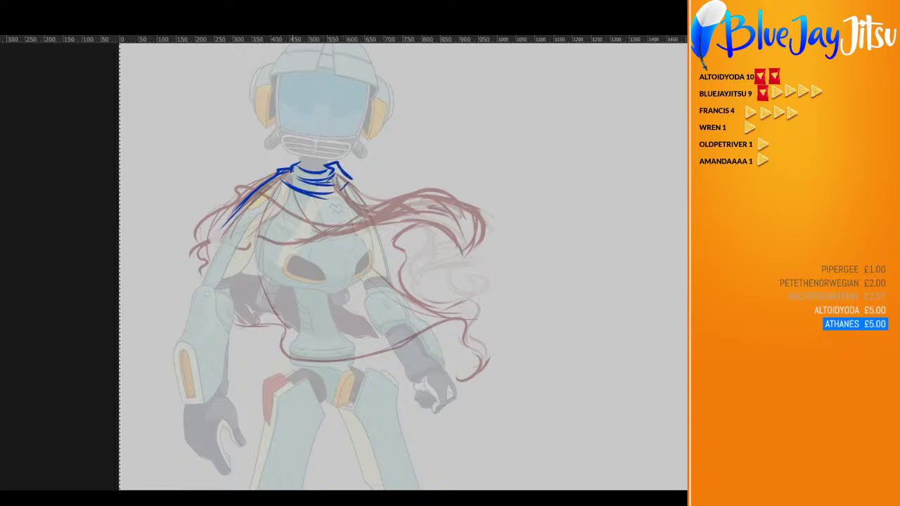
mouse_move(303, 161)
left_mouse_down()
mouse_move(279, 167)
mouse_move(343, 176)
left_mouse_up()
Extend the near shoulder line into a long drape over the upper arm, ending in a pointed, wavy hem
left_click_drag(279, 170, 218, 223)
left_click_drag(256, 182, 206, 239)
left_click_drag(229, 213, 198, 263)
mouse_move(219, 224)
left_mouse_down()
mouse_move(172, 279)
mouse_move(214, 279)
mouse_move(245, 255)
left_mouse_up()
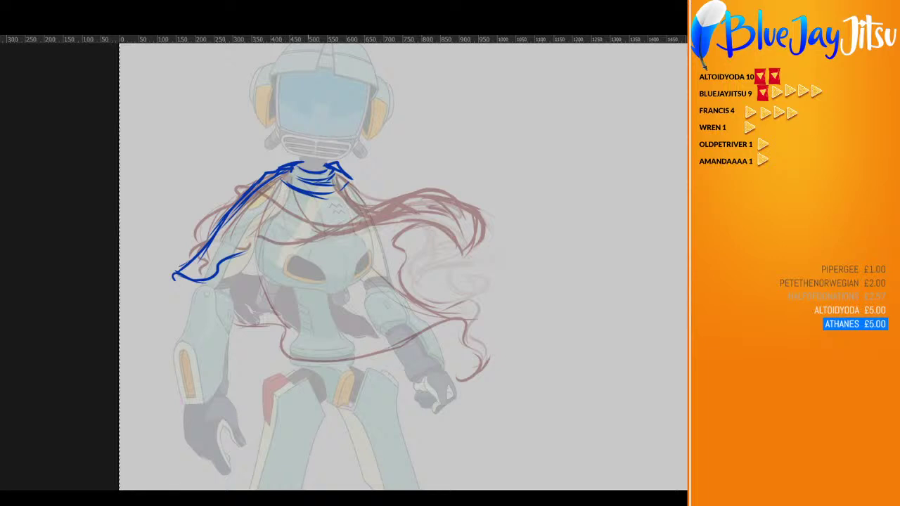
Draw fold lines from the collar down to the drape's tip, and trim its outer edge with the eraser
left_click_drag(296, 192, 223, 226)
left_click_drag(267, 203, 221, 228)
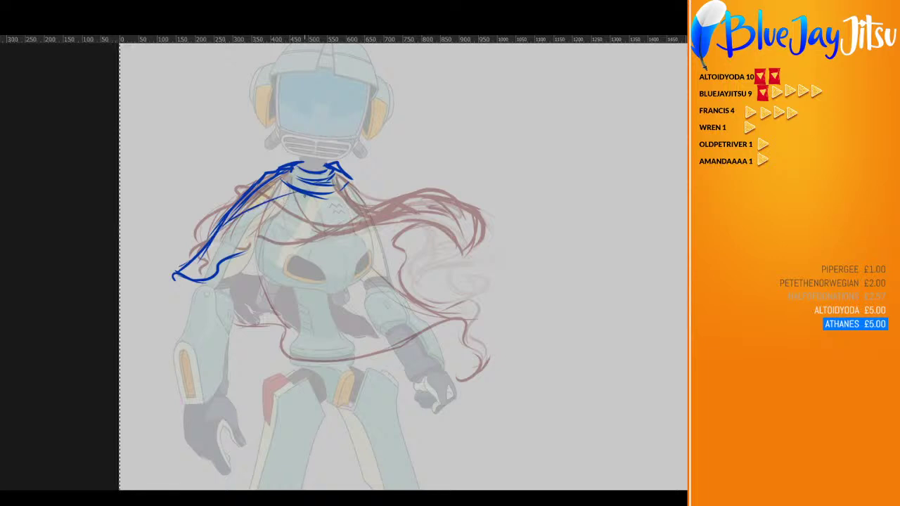
mouse_move(303, 193)
left_mouse_down()
mouse_move(214, 222)
mouse_move(211, 239)
left_mouse_up()
left_click_drag(303, 194, 262, 235)
mouse_move(301, 192)
left_mouse_down()
mouse_move(269, 228)
mouse_move(188, 277)
left_mouse_up()
key("e")
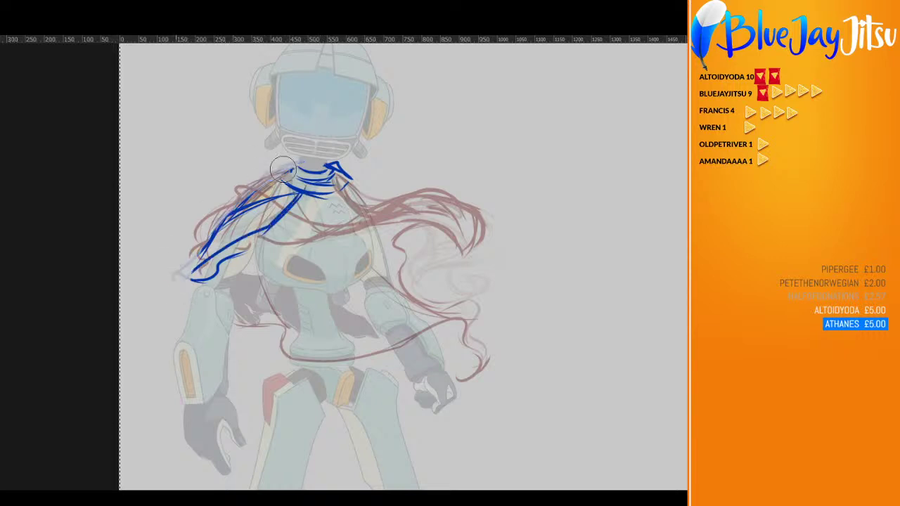
Clear the red cape sketch and draw a new blue collar with shoulder lines and a fold across the chest
key("Left")
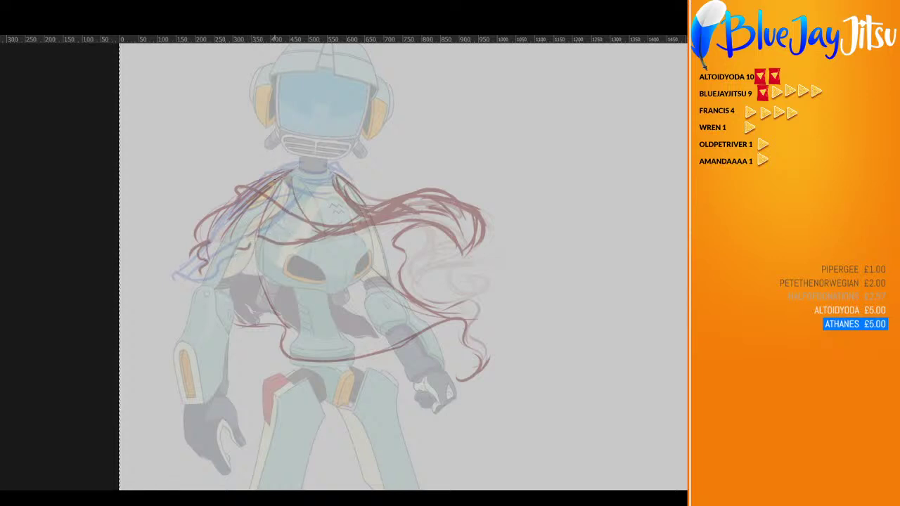
key("Delete")
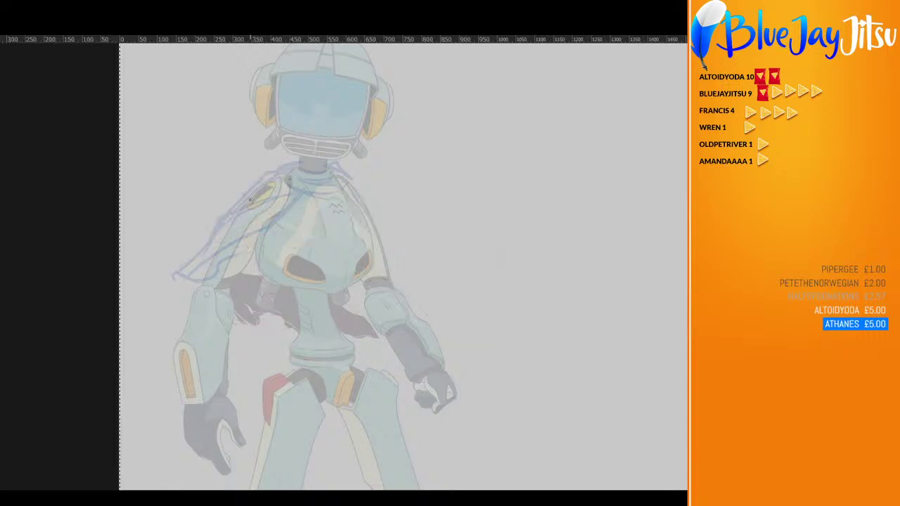
mouse_move(228, 220)
left_mouse_down()
mouse_move(279, 195)
mouse_move(347, 217)
mouse_move(354, 205)
mouse_move(341, 213)
mouse_move(371, 205)
left_mouse_up()
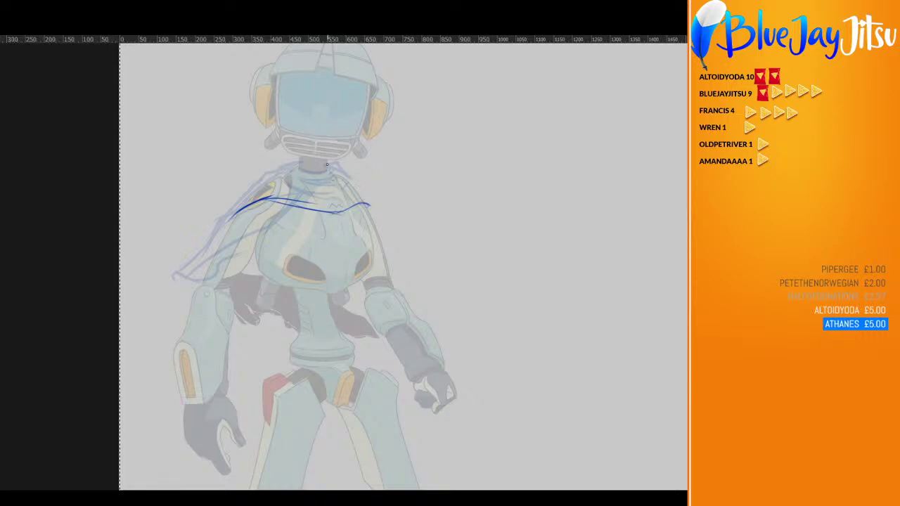
mouse_move(327, 164)
left_mouse_down()
mouse_move(296, 165)
mouse_move(300, 195)
mouse_move(333, 171)
mouse_move(237, 195)
left_mouse_up()
left_click_drag(216, 228, 243, 196)
mouse_move(243, 196)
left_mouse_down()
mouse_move(215, 239)
mouse_move(256, 178)
mouse_move(290, 177)
mouse_move(301, 162)
mouse_move(363, 192)
left_mouse_up()
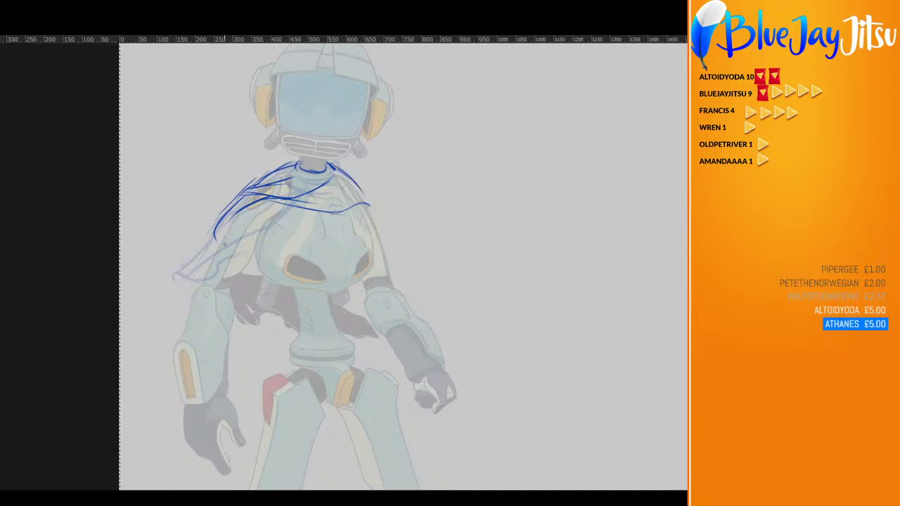
Draw the cape's long near edge down to the forearm, the far shoulder drape with a folded corner, and the first waist hem marks
left_click_drag(222, 217, 193, 292)
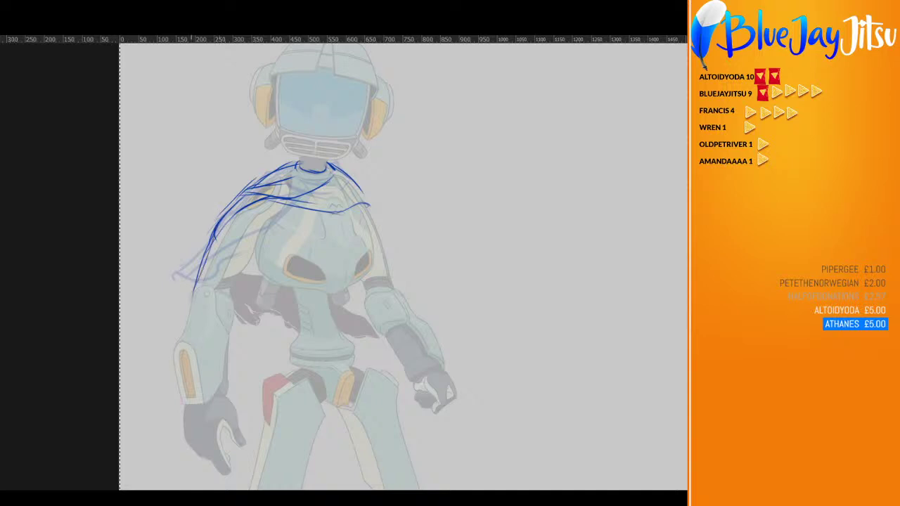
mouse_move(213, 242)
left_mouse_down()
mouse_move(172, 316)
mouse_move(172, 334)
left_mouse_up()
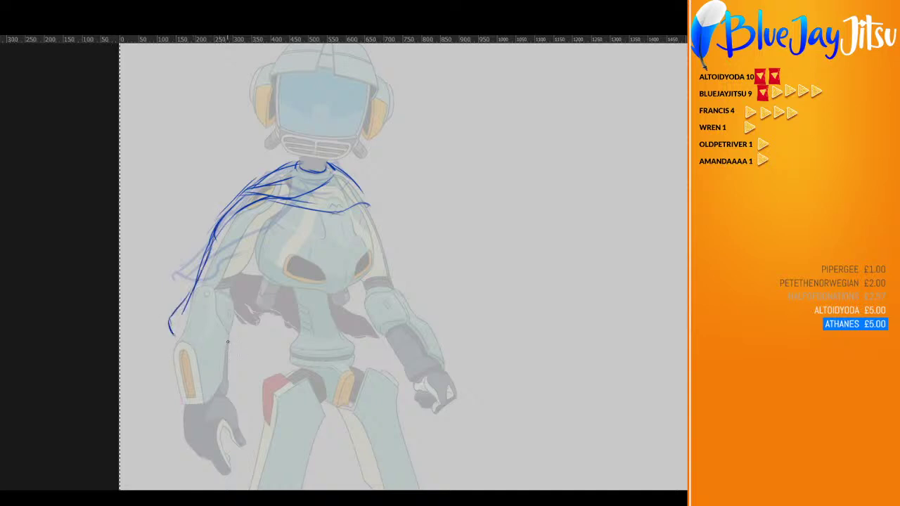
mouse_move(228, 342)
left_mouse_down()
mouse_move(253, 347)
mouse_move(246, 355)
mouse_move(246, 347)
mouse_move(267, 361)
left_mouse_up()
mouse_move(285, 168)
left_mouse_down()
mouse_move(292, 184)
mouse_move(390, 243)
mouse_move(380, 245)
mouse_move(401, 272)
mouse_move(398, 291)
left_mouse_up()
left_click_drag(333, 164, 397, 260)
mouse_move(328, 180)
left_mouse_down()
mouse_move(411, 275)
mouse_move(393, 281)
mouse_move(406, 301)
mouse_move(353, 361)
left_mouse_up()
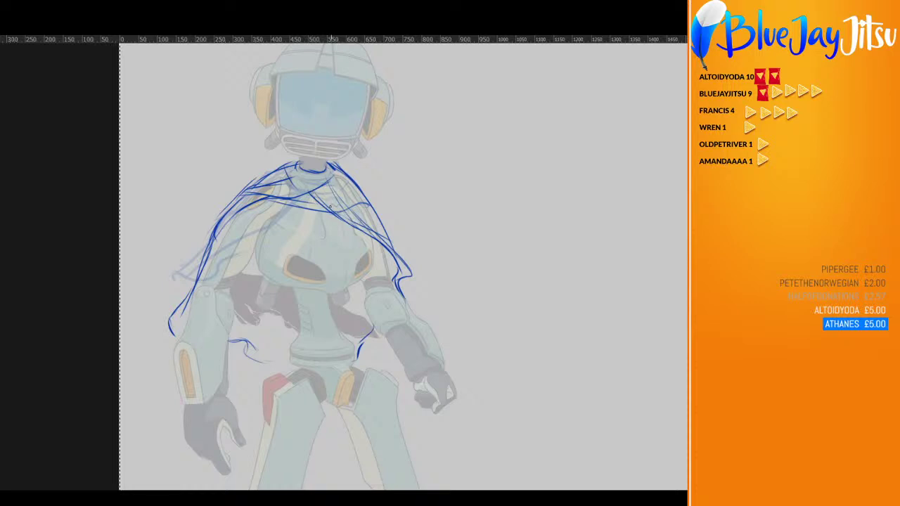
Connect the back hem behind the waist, and add fold lines to the hem and the near edge's corner
left_click_drag(354, 349, 257, 363)
mouse_move(168, 318)
left_mouse_down()
mouse_move(184, 278)
mouse_move(191, 292)
mouse_move(180, 330)
left_mouse_up()
mouse_move(258, 320)
left_mouse_down()
mouse_move(249, 351)
mouse_move(276, 362)
left_mouse_up()
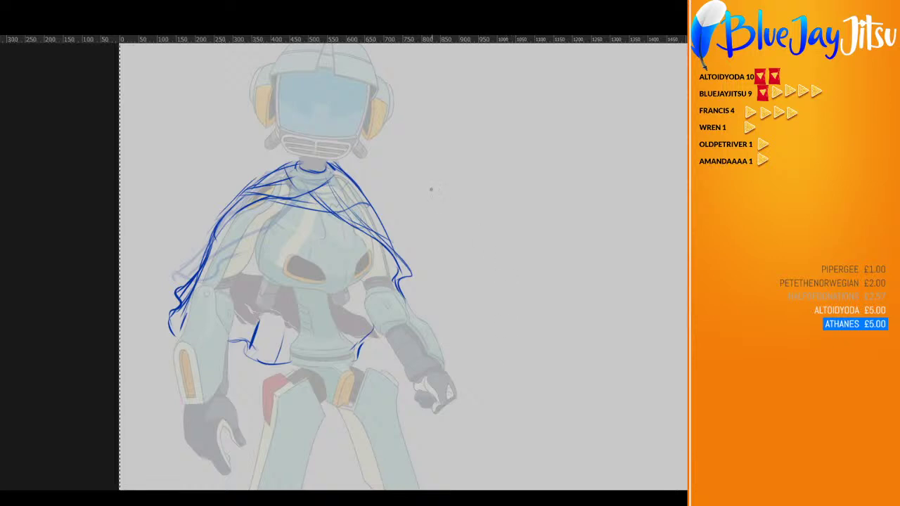
Add crossing fold lines from the collar across the chest to the far shoulder
left_click_drag(310, 185, 350, 232)
mouse_move(311, 189)
left_mouse_down()
mouse_move(345, 223)
mouse_move(337, 209)
mouse_move(373, 225)
mouse_move(367, 210)
mouse_move(376, 212)
left_mouse_up()
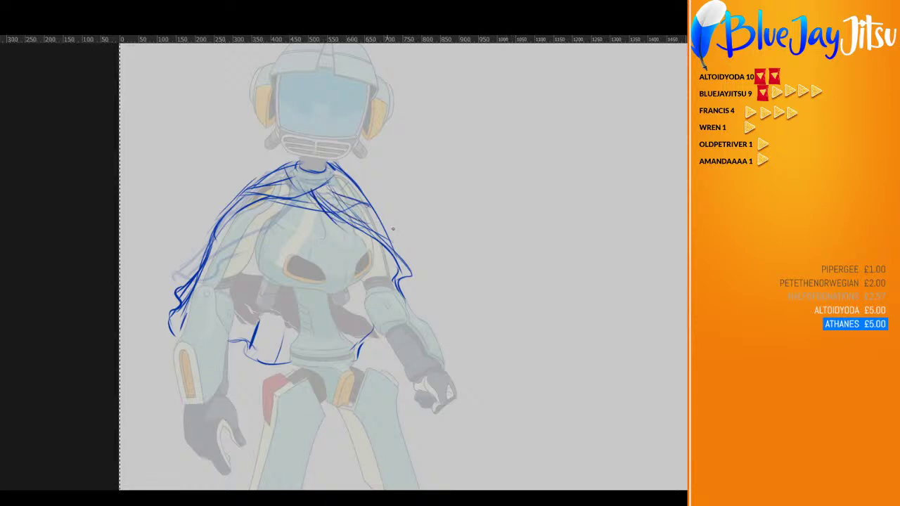
mouse_move(327, 184)
left_mouse_down()
mouse_move(368, 198)
mouse_move(385, 215)
left_mouse_up()
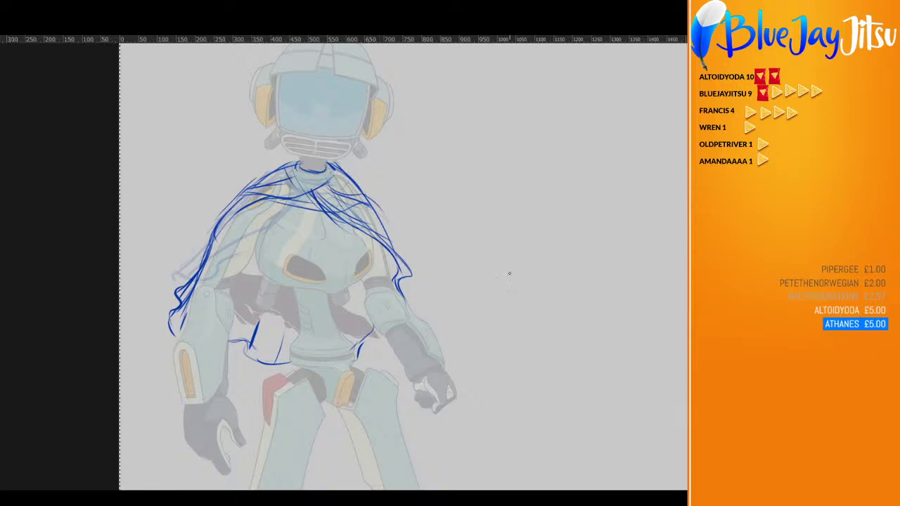
key("Delete")
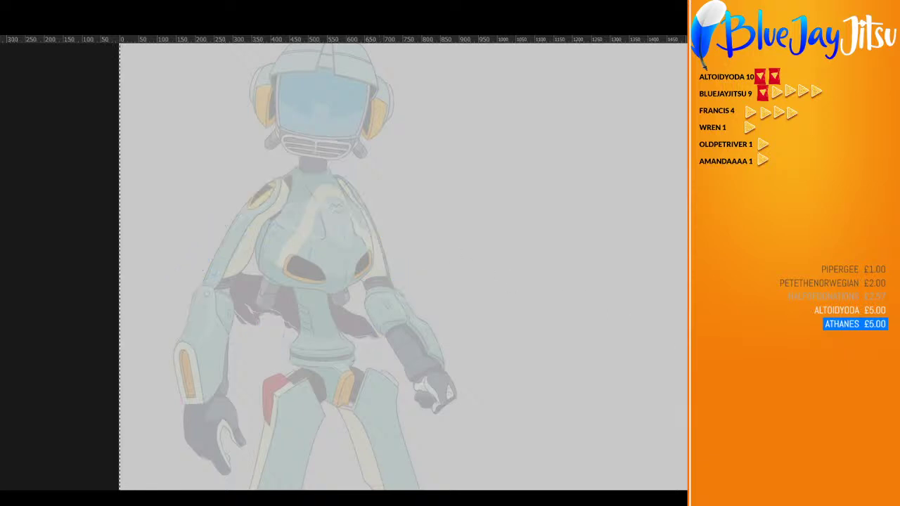
key("ctrl+z")
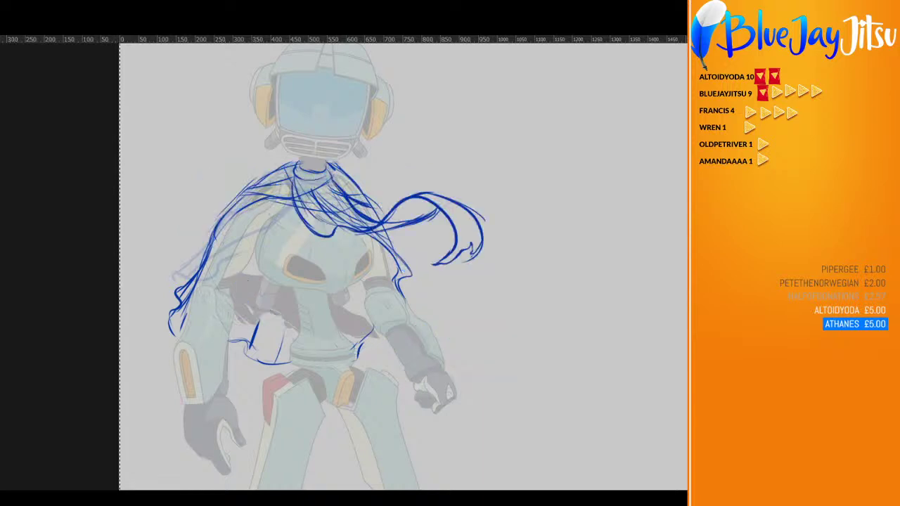
key("ctrl+z")
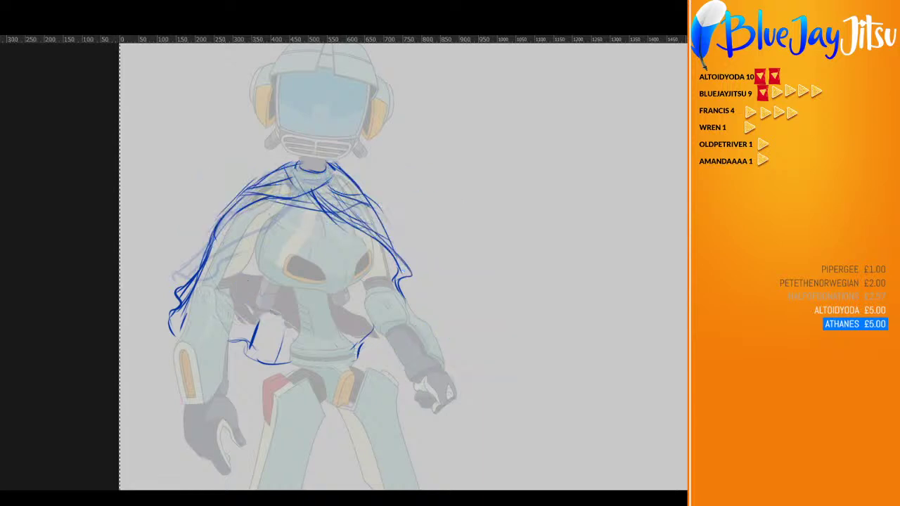
key("ctrl+shift+z")
key("ctrl+z")
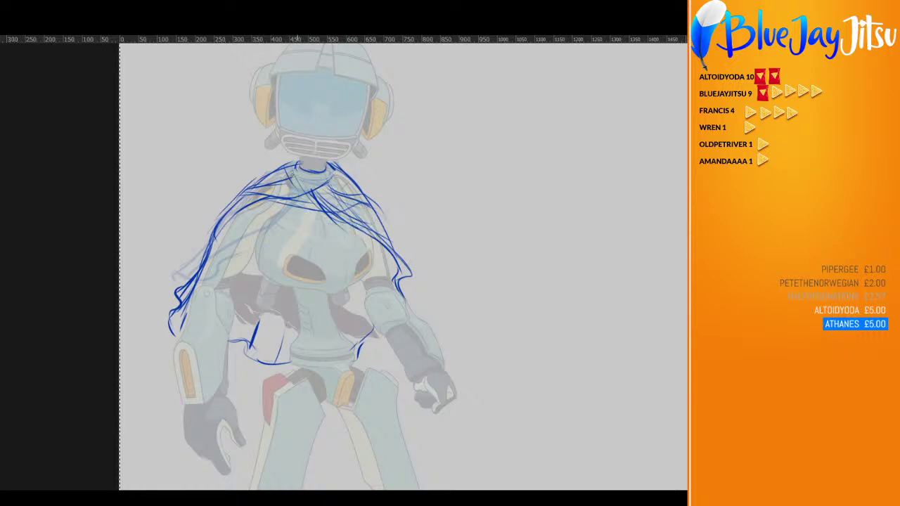
Draw a lower drape edge across the chest, and widen the far shoulder into a rounded fold around the upper arm
mouse_move(295, 190)
left_mouse_down()
mouse_move(337, 237)
mouse_move(311, 219)
mouse_move(418, 244)
mouse_move(404, 285)
left_mouse_up()
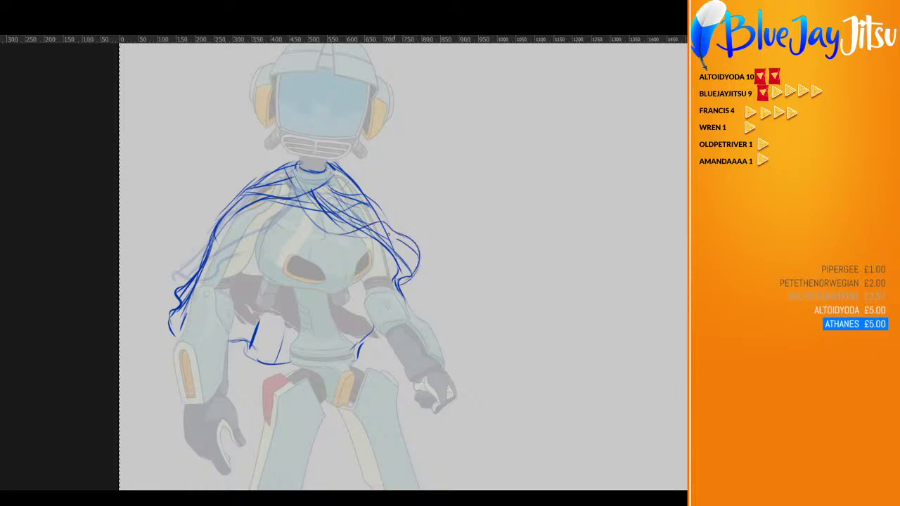
mouse_move(344, 179)
left_mouse_down()
mouse_move(407, 233)
mouse_move(419, 257)
left_mouse_up()
left_click_drag(384, 225, 399, 283)
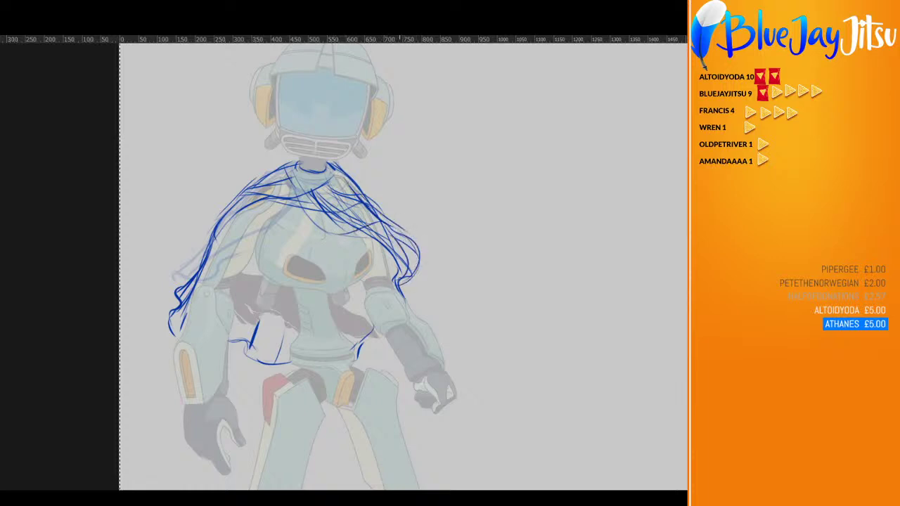
left_click_drag(303, 205, 341, 233)
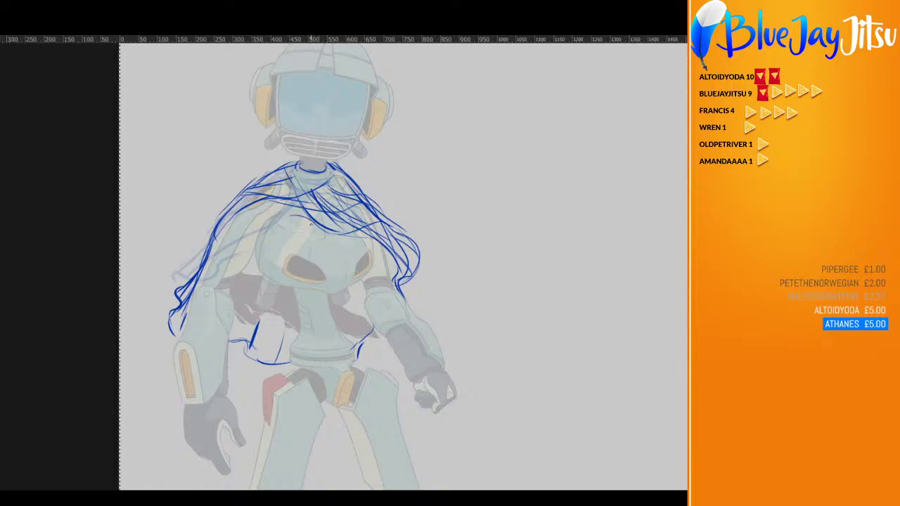
Reinforce the collar's raised edge and draw bold folds from the neck across the near shoulder
left_click_drag(297, 168, 281, 165)
mouse_move(332, 177)
left_mouse_down()
mouse_move(278, 176)
mouse_move(309, 177)
mouse_move(293, 176)
mouse_move(284, 162)
mouse_move(261, 175)
mouse_move(291, 186)
mouse_move(284, 206)
mouse_move(252, 196)
mouse_move(229, 205)
left_mouse_up()
mouse_move(327, 178)
left_mouse_down()
mouse_move(277, 195)
mouse_move(247, 177)
mouse_move(206, 268)
left_mouse_up()
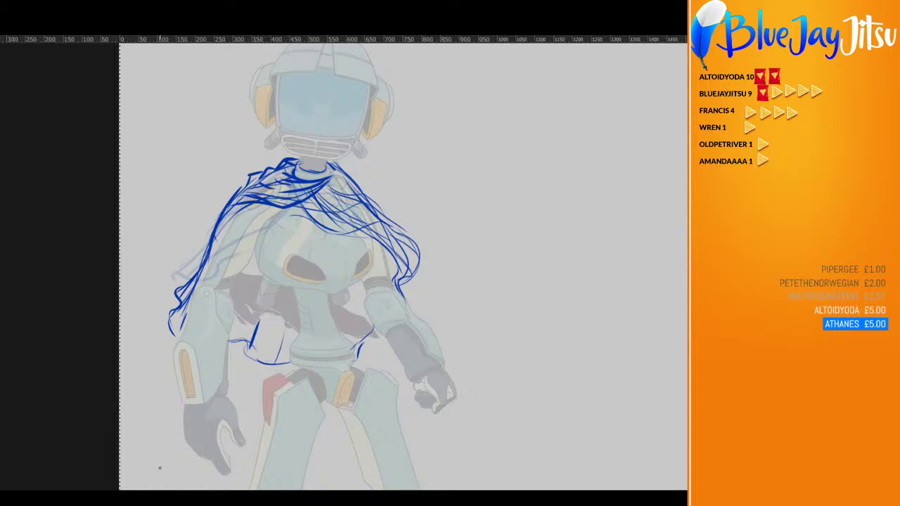
Compare the cape with and without its latest strokes, and fade the blue sketch into a light underlay
key("ctrl+z")
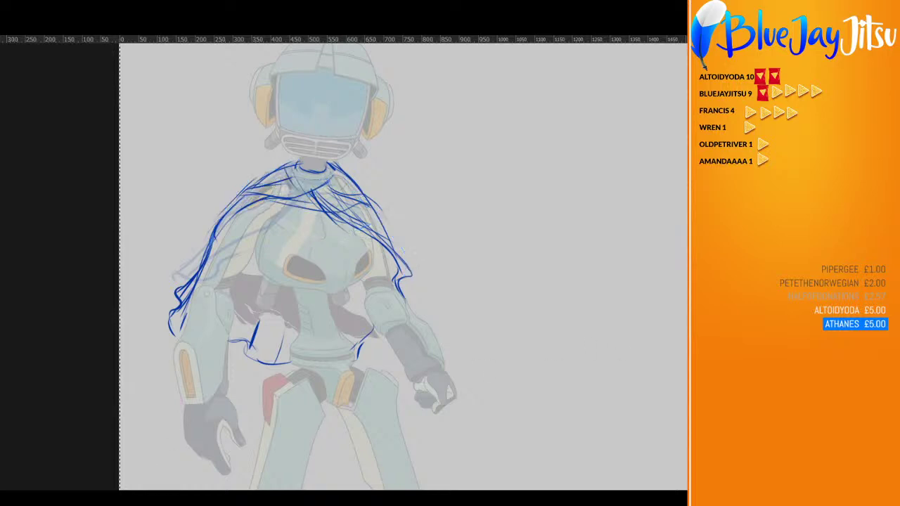
key("ctrl+y")
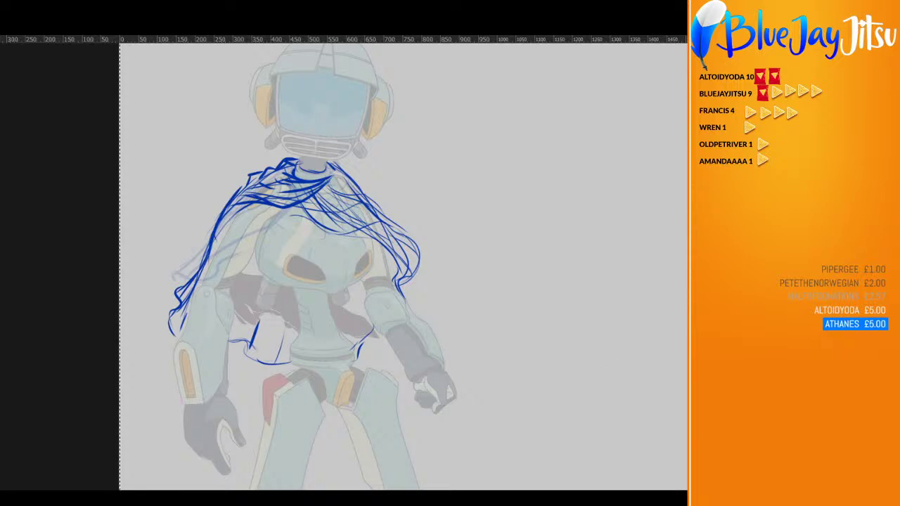
key("5")
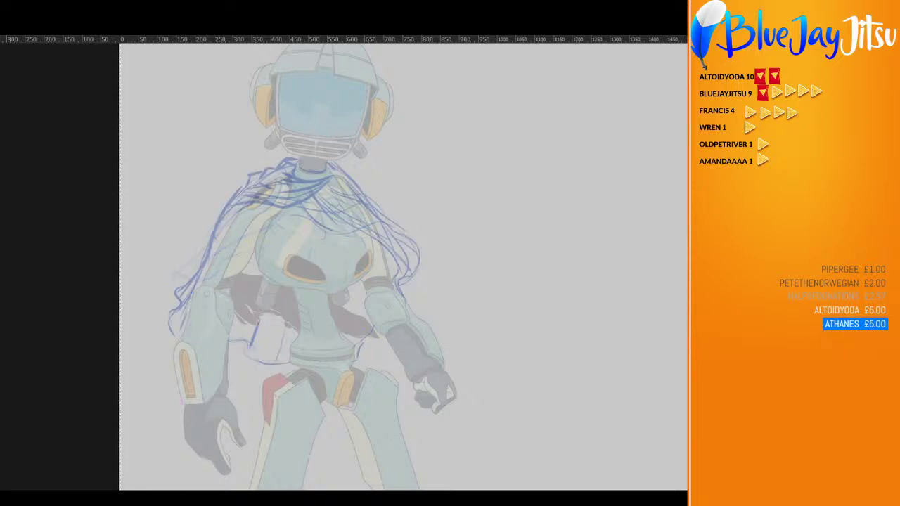
Draw bold lines for the neckline and the main cape fold sweeping from the collar across the chest to the near shoulder
scroll(315, 153, "up", 3)
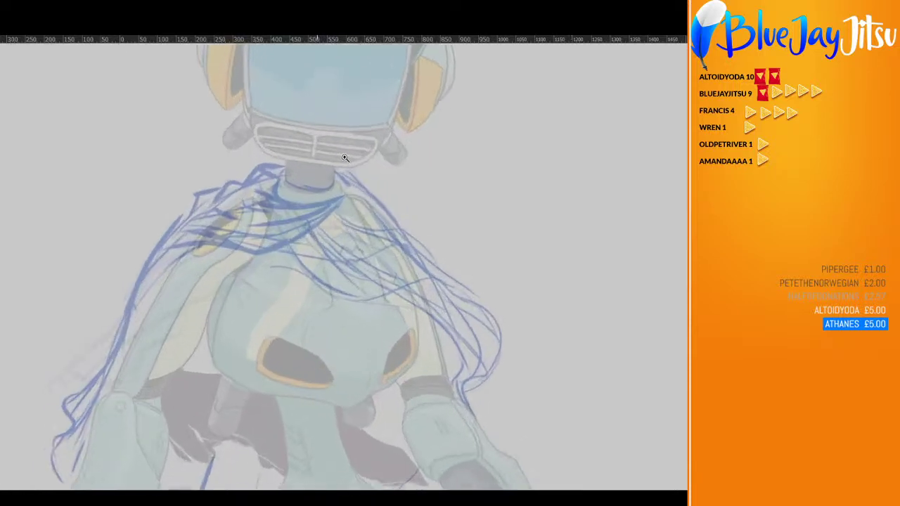
mouse_move(287, 181)
left_mouse_down()
mouse_move(306, 188)
mouse_move(335, 179)
mouse_move(328, 217)
mouse_move(249, 255)
mouse_move(149, 254)
mouse_move(144, 274)
left_mouse_up()
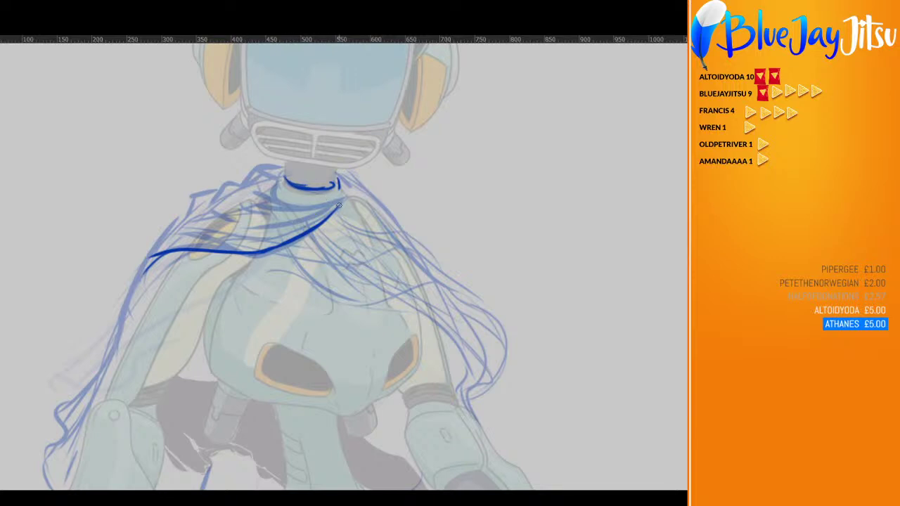
mouse_move(342, 201)
left_mouse_down()
mouse_move(291, 226)
mouse_move(158, 234)
mouse_move(141, 274)
mouse_move(160, 242)
mouse_move(212, 241)
left_mouse_up()
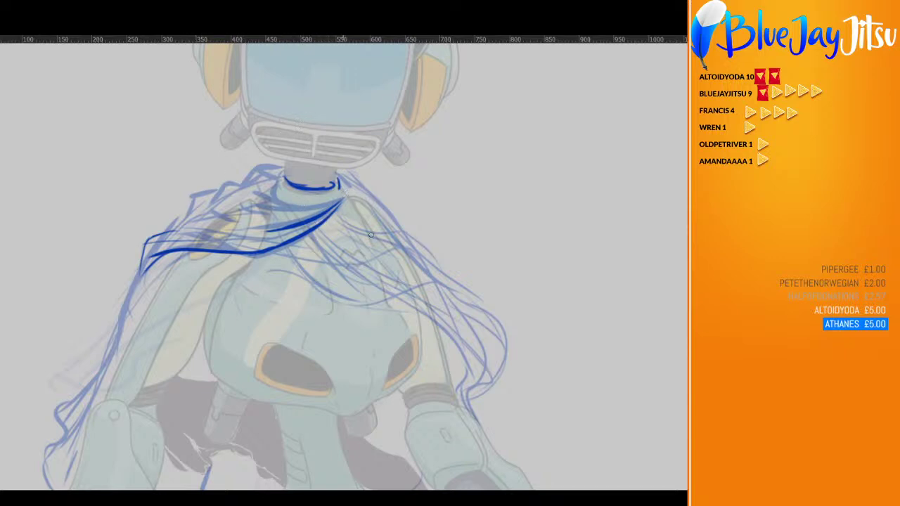
Define the raised collar with bold inner folds, and outline the cape's upper edge over the near shoulder
mouse_move(341, 200)
left_mouse_down()
mouse_move(311, 205)
mouse_move(243, 185)
mouse_move(258, 173)
mouse_move(262, 185)
mouse_move(283, 167)
mouse_move(229, 188)
left_mouse_up()
mouse_move(256, 161)
left_mouse_down()
mouse_move(216, 204)
mouse_move(219, 185)
mouse_move(217, 212)
mouse_move(251, 215)
left_mouse_up()
mouse_move(236, 176)
left_mouse_down()
mouse_move(218, 175)
mouse_move(189, 212)
left_mouse_up()
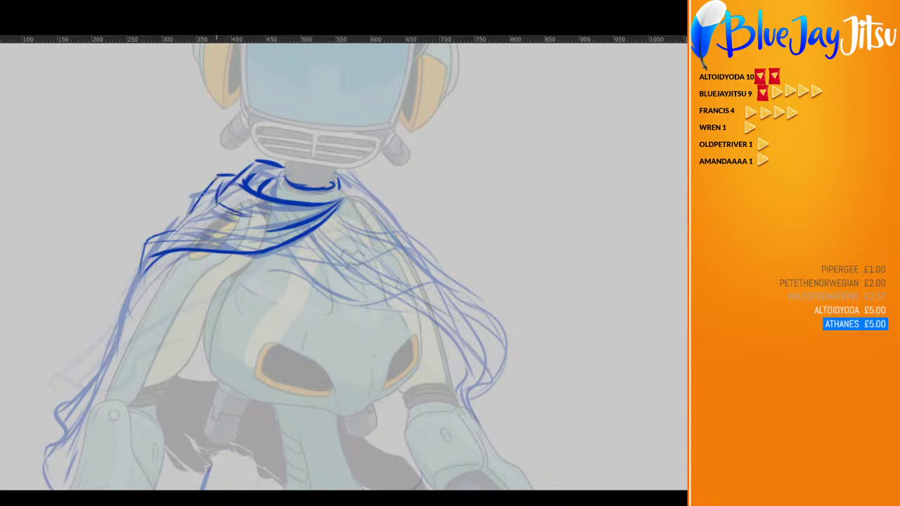
mouse_move(214, 184)
left_mouse_down()
mouse_move(186, 216)
mouse_move(205, 192)
left_mouse_up()
mouse_move(216, 188)
left_mouse_down()
mouse_move(232, 204)
mouse_move(213, 190)
mouse_move(166, 233)
left_mouse_up()
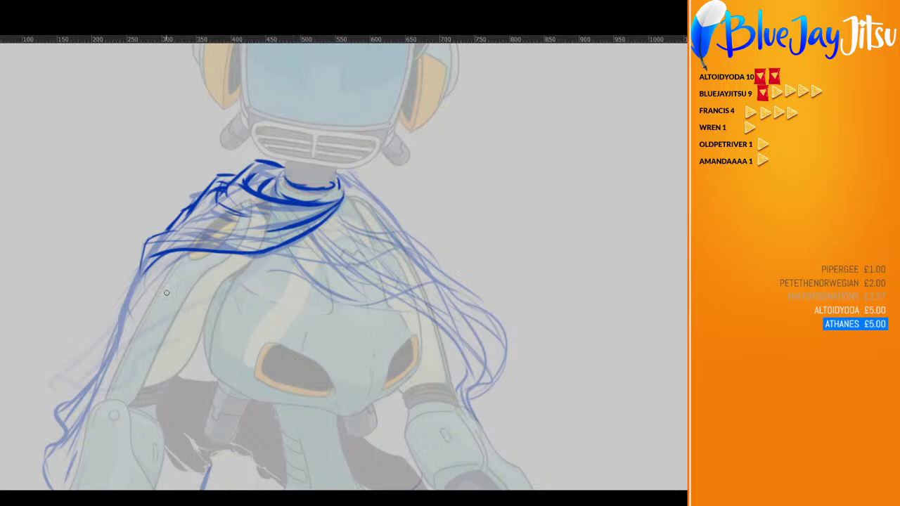
Thicken the fold at the near shoulder and carry the cape's edge down the near upper arm
mouse_move(176, 250)
left_mouse_down()
mouse_move(138, 288)
mouse_move(153, 263)
mouse_move(144, 283)
mouse_move(145, 272)
mouse_move(199, 247)
mouse_move(146, 265)
mouse_move(172, 253)
mouse_move(132, 278)
mouse_move(128, 292)
mouse_move(140, 279)
mouse_move(128, 306)
left_mouse_up()
mouse_move(161, 256)
left_mouse_down()
mouse_move(126, 291)
mouse_move(133, 279)
left_mouse_up()
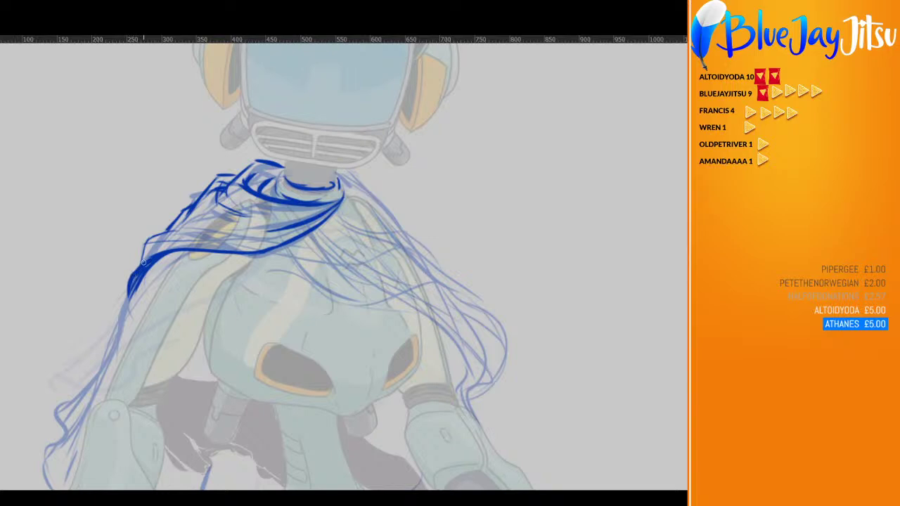
mouse_move(201, 244)
left_mouse_down()
mouse_move(151, 249)
mouse_move(132, 272)
left_mouse_up()
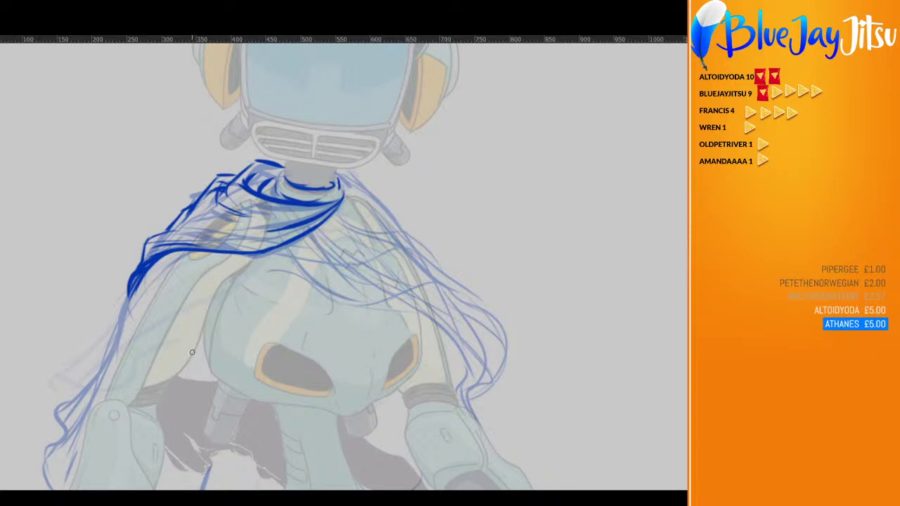
mouse_move(170, 295)
left_mouse_down()
mouse_move(205, 287)
mouse_move(316, 213)
left_mouse_up()
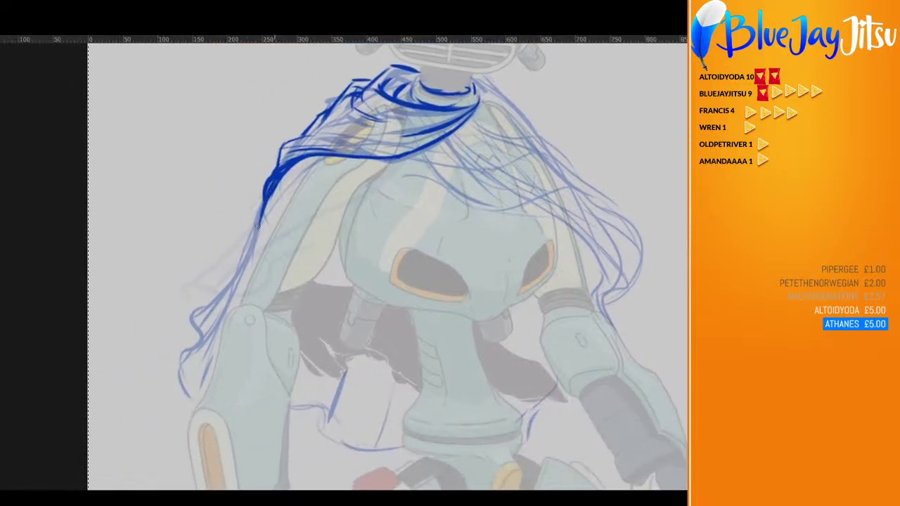
left_click_drag(257, 226, 249, 265)
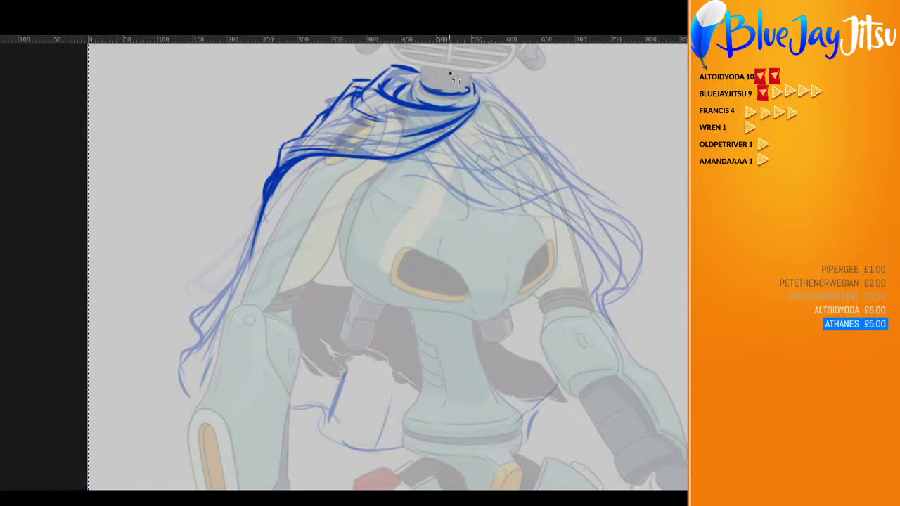
Select the bold collar and near-shoulder linework, scale it down slightly toward the neck, and clear the selection
mouse_move(450, 73)
left_mouse_down()
mouse_move(175, 350)
mouse_move(401, 312)
mouse_move(520, 91)
left_mouse_up()
left_click_drag(497, 57, 121, 434)
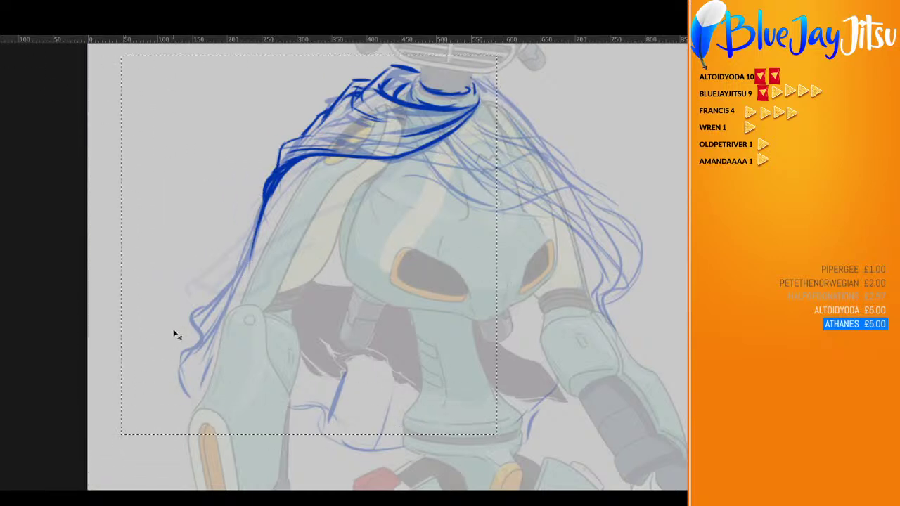
key("ctrl+t")
left_click_drag(122, 247, 149, 245)
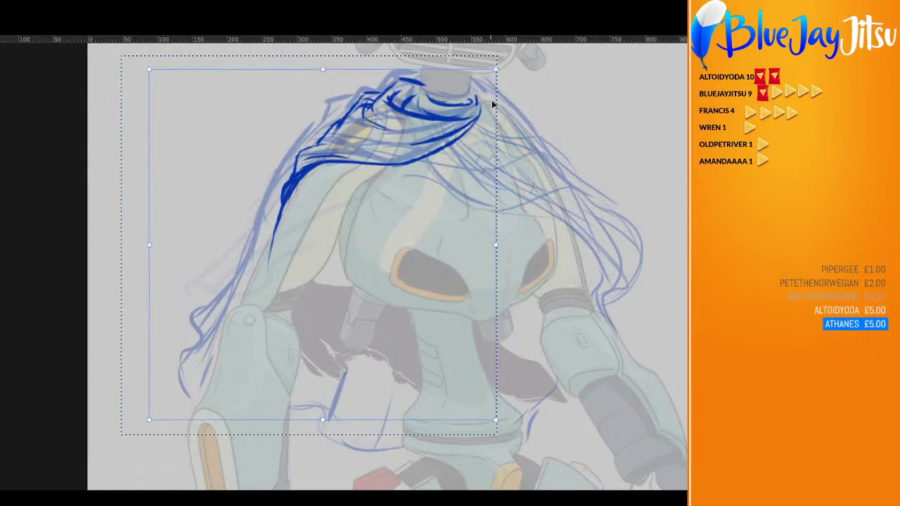
left_click_drag(496, 69, 490, 68)
key("Return")
key("ctrl+d")
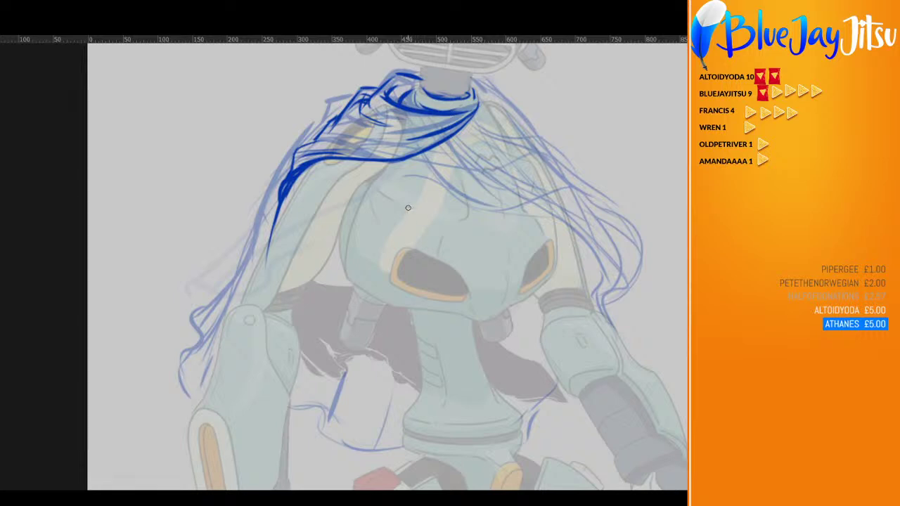
Extend the cape's bold edge down the near arm to the elbow, ending in a small folded hem
left_click_drag(286, 180, 261, 252)
left_click_drag(277, 210, 232, 301)
left_click_drag(264, 237, 204, 323)
mouse_move(250, 272)
left_mouse_down()
mouse_move(198, 339)
mouse_move(208, 390)
left_mouse_up()
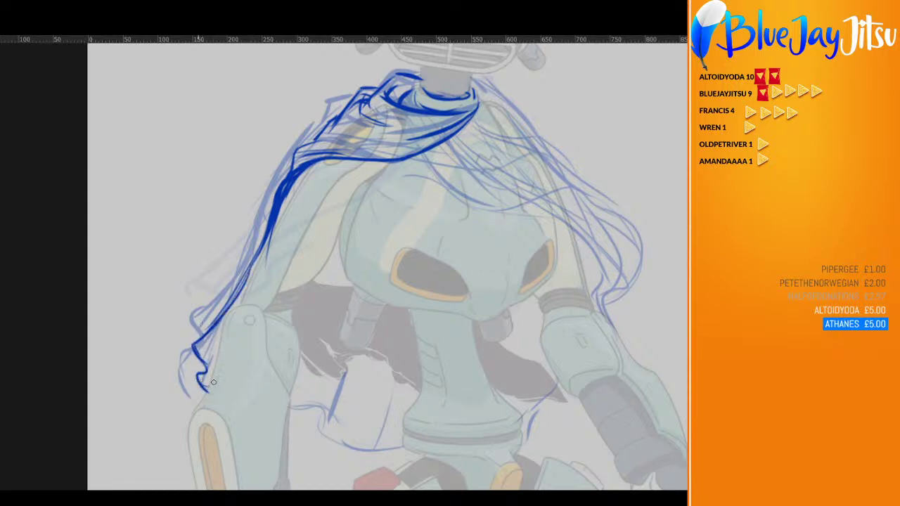
left_click_drag(215, 351, 204, 378)
mouse_move(232, 324)
left_mouse_down()
mouse_move(192, 378)
mouse_move(208, 359)
mouse_move(205, 387)
left_mouse_up()
Draw the cape's wavy hem and vertical folds behind the waist, plus its hem on the far side
mouse_move(291, 409)
left_mouse_down()
mouse_move(319, 412)
mouse_move(300, 413)
mouse_move(328, 425)
mouse_move(317, 441)
mouse_move(312, 429)
mouse_move(383, 454)
left_mouse_up()
mouse_move(329, 444)
left_mouse_down()
mouse_move(387, 444)
mouse_move(390, 457)
mouse_move(412, 457)
left_mouse_up()
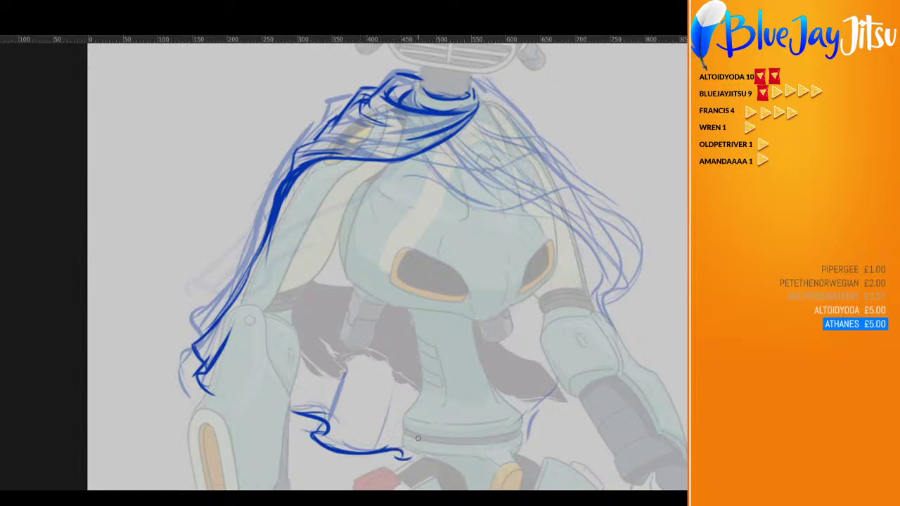
left_click_drag(344, 364, 329, 424)
left_click_drag(398, 397, 400, 453)
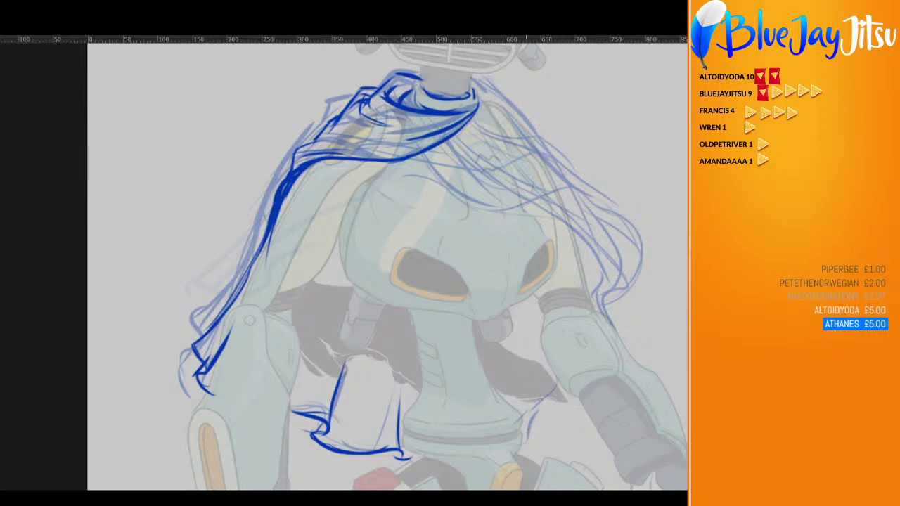
mouse_move(522, 432)
left_mouse_down()
mouse_move(560, 387)
mouse_move(556, 370)
left_mouse_up()
Touch up the collar ends and draw the cape's lower edge across the chest, curling around the far upper arm
left_click_drag(419, 103, 414, 85)
mouse_move(476, 98)
left_mouse_down()
mouse_move(471, 88)
mouse_move(479, 107)
left_mouse_up()
mouse_move(427, 156)
left_mouse_down()
mouse_move(457, 194)
mouse_move(612, 224)
mouse_move(622, 243)
mouse_move(618, 284)
mouse_move(601, 306)
left_mouse_up()
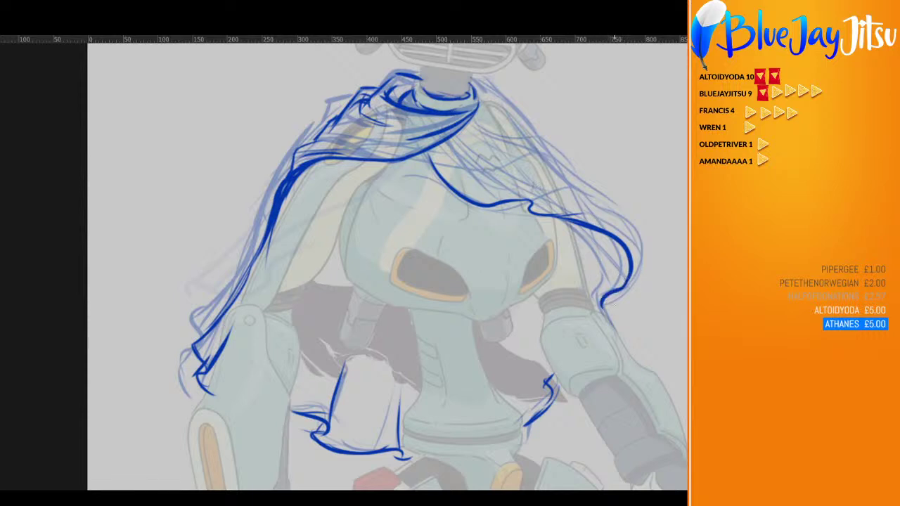
Outline the cape over the far shoulder, and add diagonal chest folds with a doubled edge where they meet the hem
mouse_move(615, 235)
left_mouse_down()
mouse_move(635, 249)
mouse_move(526, 147)
left_mouse_up()
left_click_drag(481, 93, 550, 171)
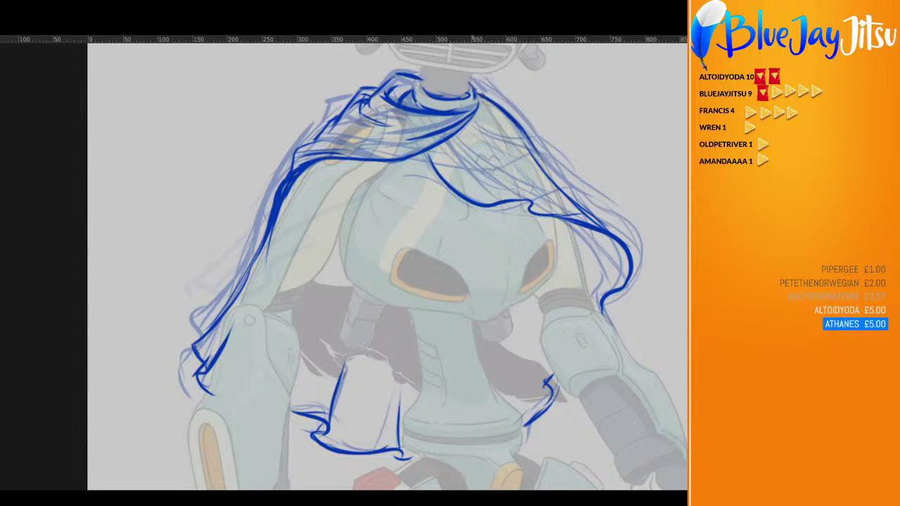
mouse_move(519, 128)
left_mouse_down()
mouse_move(567, 173)
mouse_move(546, 163)
mouse_move(609, 233)
left_mouse_up()
left_click_drag(531, 204, 464, 144)
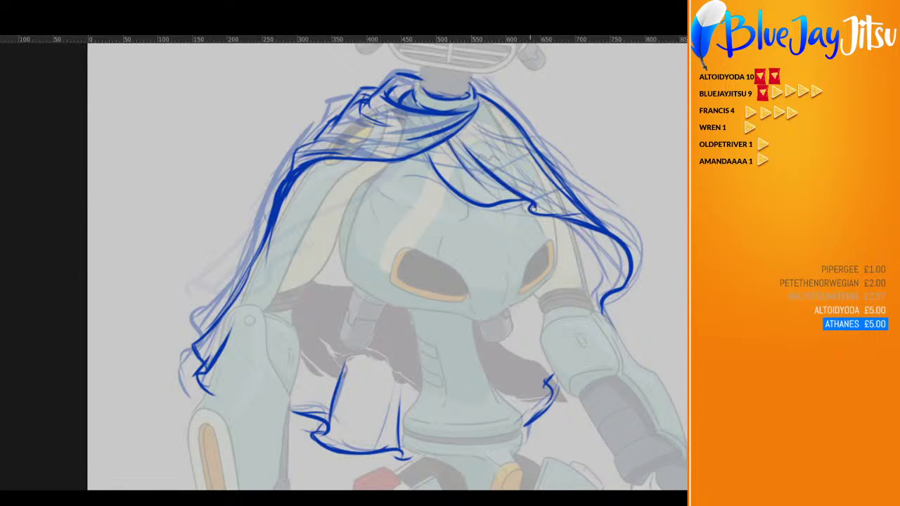
left_click_drag(528, 205, 582, 225)
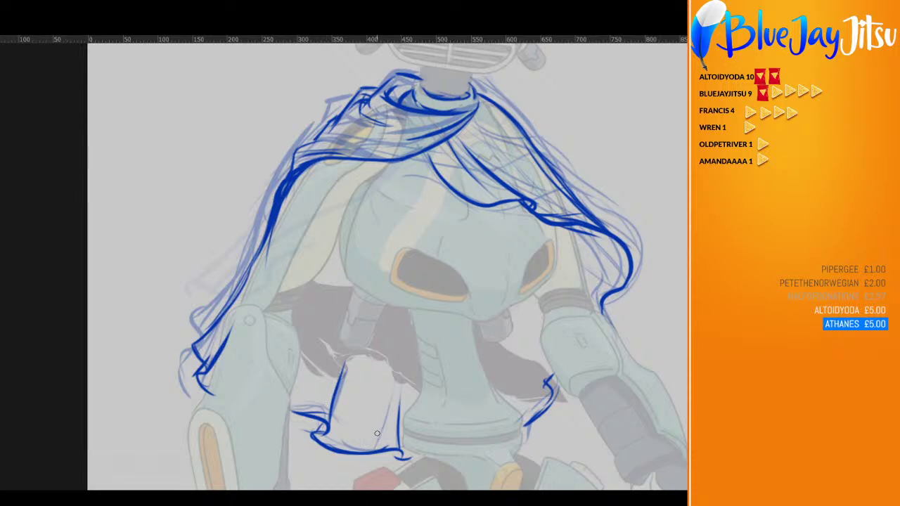
Add fold lines to the cape behind the waist, below the far side of the chest, and over the far arm
mouse_move(379, 439)
left_mouse_down()
mouse_move(383, 365)
mouse_move(376, 361)
mouse_move(367, 422)
left_mouse_up()
mouse_move(549, 378)
left_mouse_down()
mouse_move(547, 396)
mouse_move(509, 365)
mouse_move(516, 350)
left_mouse_up()
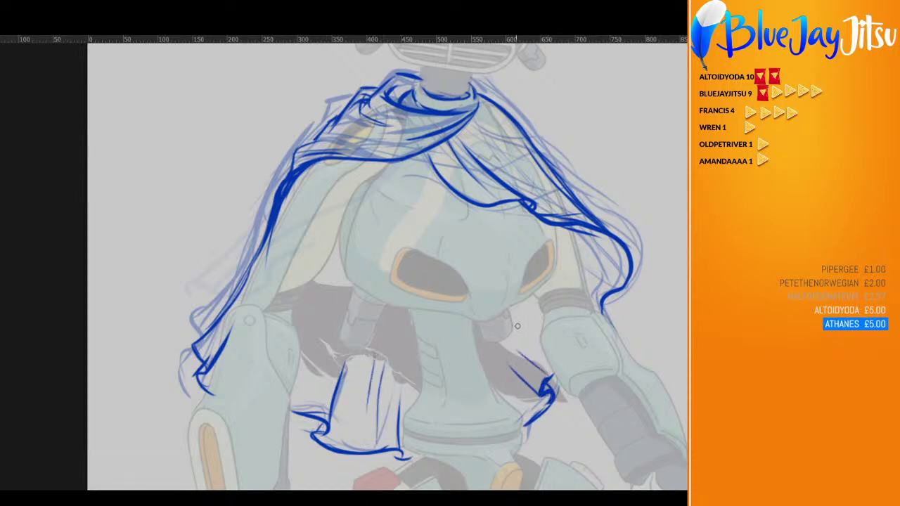
mouse_move(509, 312)
left_mouse_down()
mouse_move(529, 358)
mouse_move(553, 375)
left_mouse_up()
mouse_move(565, 269)
left_mouse_down()
mouse_move(610, 308)
mouse_move(572, 258)
mouse_move(627, 290)
left_mouse_up()
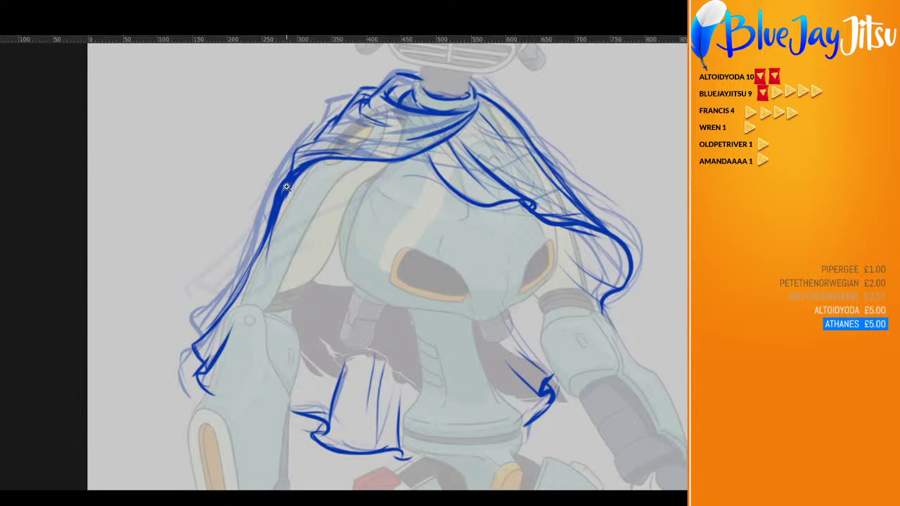
Add an extra overlapping fold to the cape's edge along the near arm, and hide the older rough sketch
left_click_drag(287, 187, 243, 225)
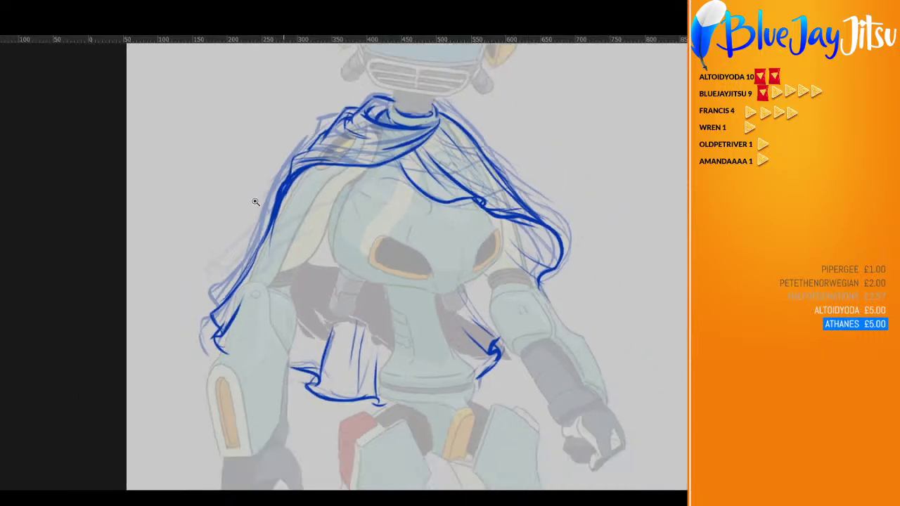
left_click_drag(243, 225, 198, 264)
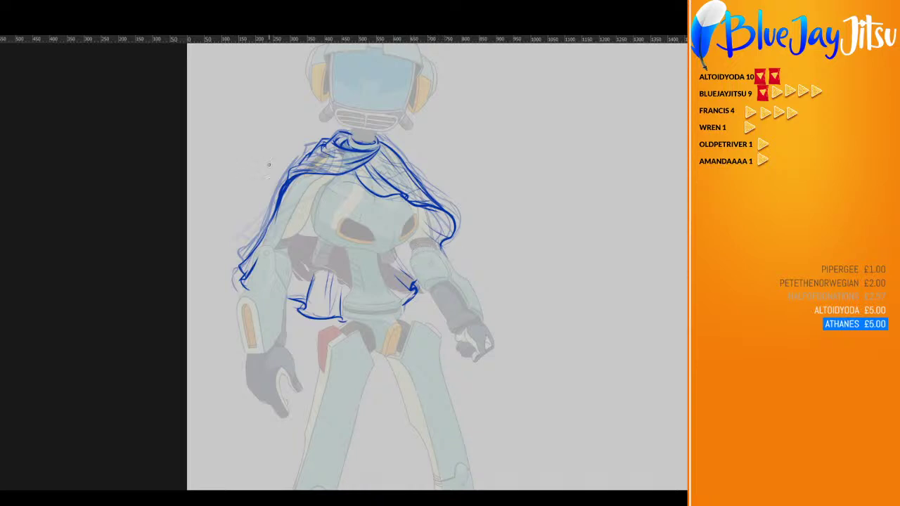
left_click_drag(279, 187, 264, 225)
left_click_drag(343, 94, 377, 119)
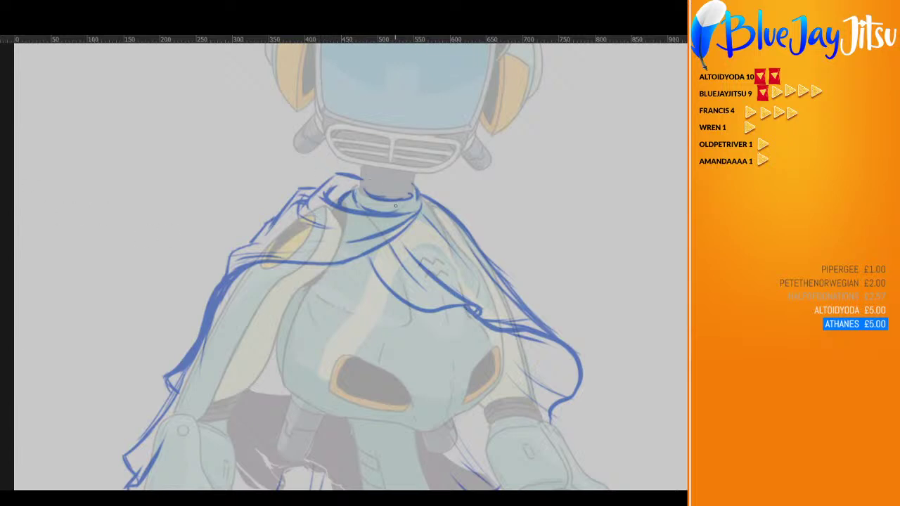
Fade the blue sketch into an underlay, and trace the chest fold and its tattered edge to the near arm in dark red
mouse_move(419, 204)
left_mouse_down()
mouse_move(397, 227)
mouse_move(414, 213)
left_mouse_up()
key("5")
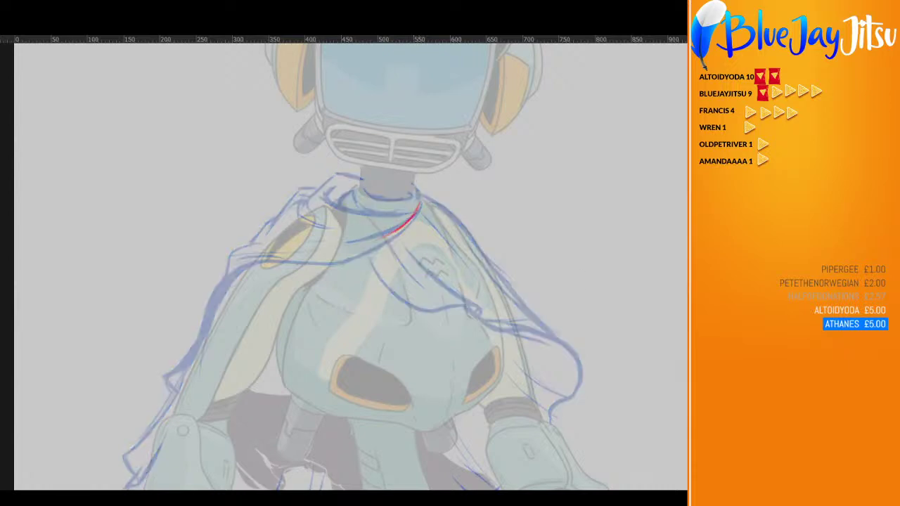
key("0")
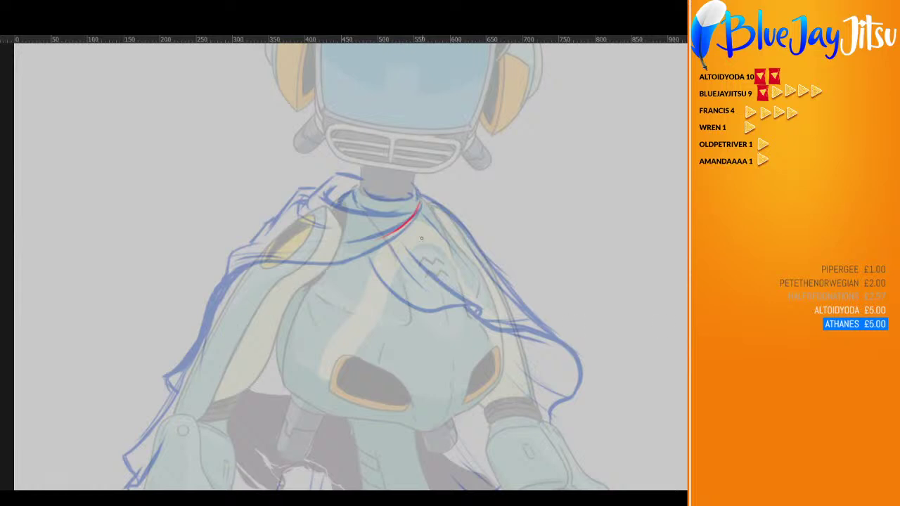
left_click_drag(416, 214, 359, 241)
left_click_drag(420, 204, 363, 241)
mouse_move(409, 221)
left_mouse_down()
mouse_move(343, 262)
mouse_move(296, 261)
mouse_move(303, 250)
mouse_move(291, 257)
mouse_move(305, 250)
mouse_move(222, 277)
mouse_move(252, 262)
mouse_move(210, 296)
mouse_move(200, 343)
left_mouse_up()
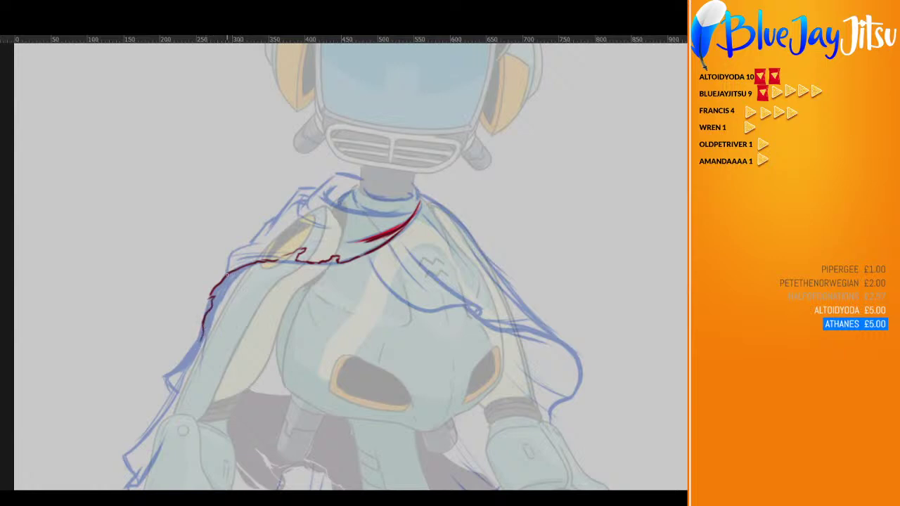
Trace the near shoulder outline, its folds, and the raised collar and neckline in dark red
mouse_move(235, 268)
left_mouse_down()
mouse_move(259, 256)
mouse_move(231, 260)
mouse_move(228, 270)
mouse_move(252, 248)
mouse_move(310, 236)
left_mouse_up()
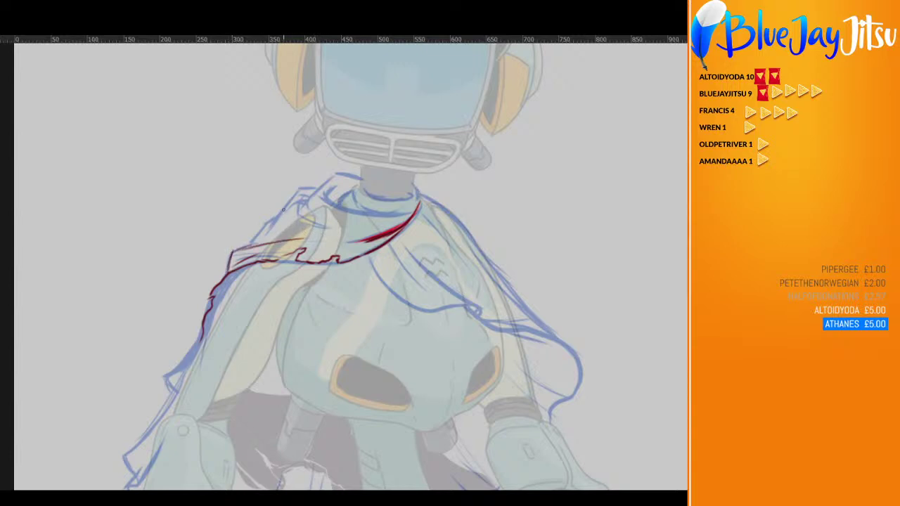
left_click_drag(247, 245, 300, 190)
mouse_move(301, 195)
left_mouse_down()
mouse_move(299, 217)
mouse_move(322, 226)
mouse_move(306, 208)
mouse_move(308, 217)
mouse_move(335, 176)
mouse_move(361, 180)
mouse_move(324, 205)
mouse_move(342, 211)
mouse_move(334, 199)
mouse_move(354, 202)
left_mouse_up()
mouse_move(358, 182)
left_mouse_down()
mouse_move(379, 196)
mouse_move(420, 193)
mouse_move(413, 209)
mouse_move(333, 218)
mouse_move(395, 218)
mouse_move(364, 213)
left_mouse_up()
mouse_move(317, 186)
left_mouse_down()
mouse_move(297, 193)
mouse_move(309, 190)
left_mouse_up()
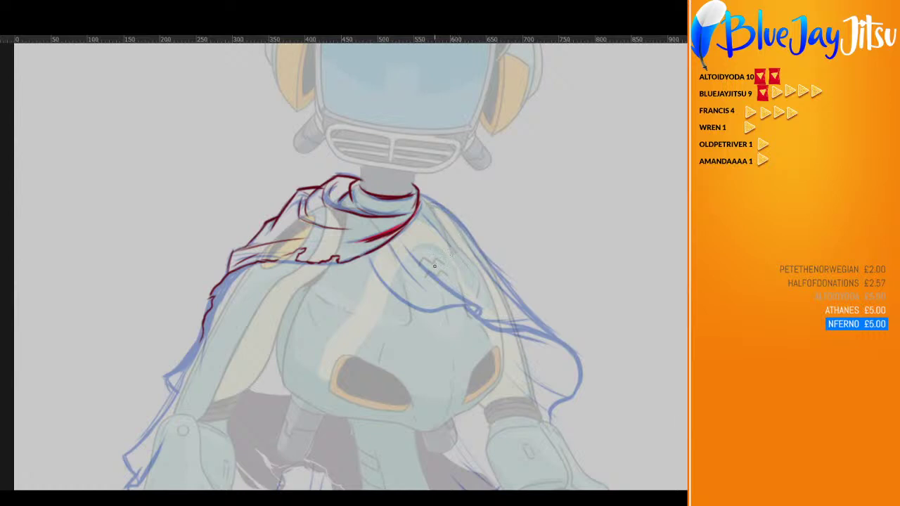
Trace the cape's lower chest edge and folds toward the far shoulder in dark red, adding ragged tears
mouse_move(369, 254)
left_mouse_down()
mouse_move(388, 289)
mouse_move(395, 280)
mouse_move(422, 313)
mouse_move(455, 308)
mouse_move(440, 288)
mouse_move(483, 317)
mouse_move(431, 275)
left_mouse_up()
left_click_drag(465, 301, 424, 268)
left_click_drag(389, 242, 412, 279)
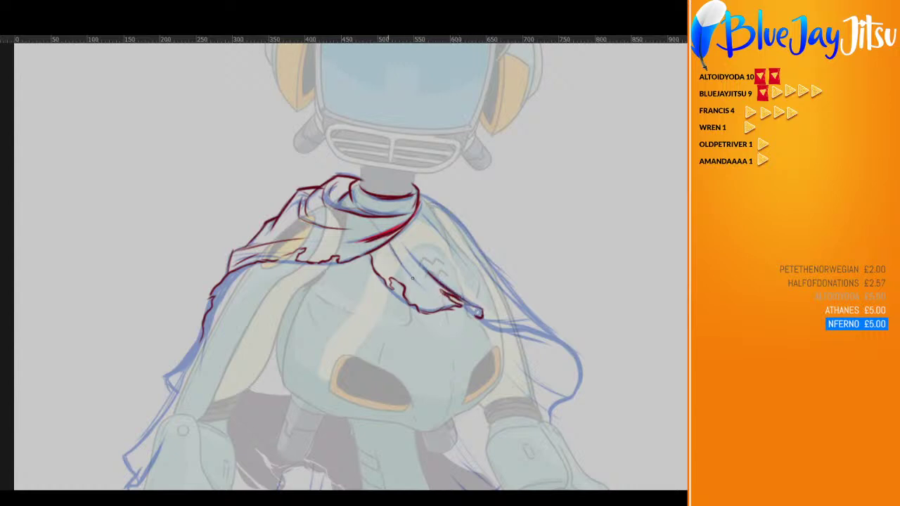
mouse_move(476, 316)
left_mouse_down()
mouse_move(519, 337)
mouse_move(553, 329)
mouse_move(562, 334)
mouse_move(556, 349)
mouse_move(554, 328)
mouse_move(561, 333)
mouse_move(500, 291)
left_mouse_up()
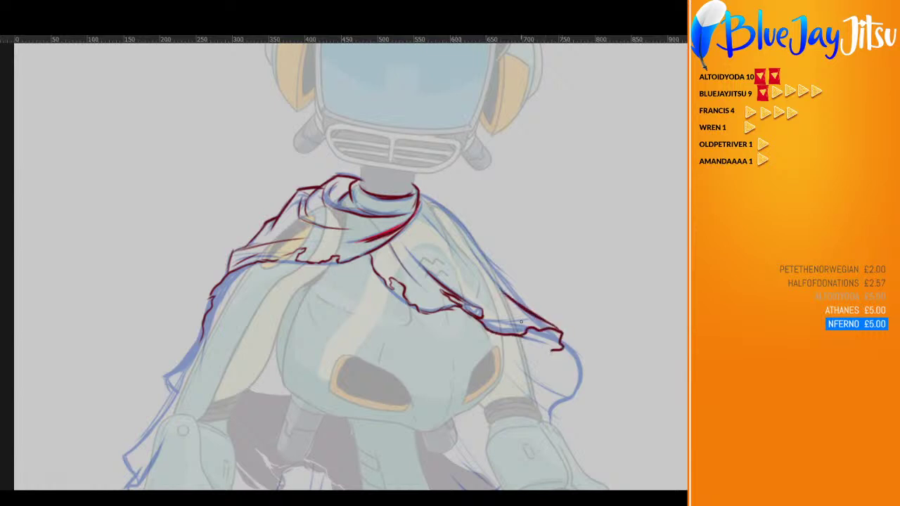
Work a tear into the far shoulder's edge, and draw the tattered, holed cape end around the far upper arm
mouse_move(524, 328)
left_mouse_down()
mouse_move(505, 313)
mouse_move(537, 330)
left_mouse_up()
key("e")
mouse_move(556, 348)
left_mouse_down()
mouse_move(572, 394)
mouse_move(537, 374)
mouse_move(551, 376)
mouse_move(538, 380)
mouse_move(555, 422)
left_mouse_up()
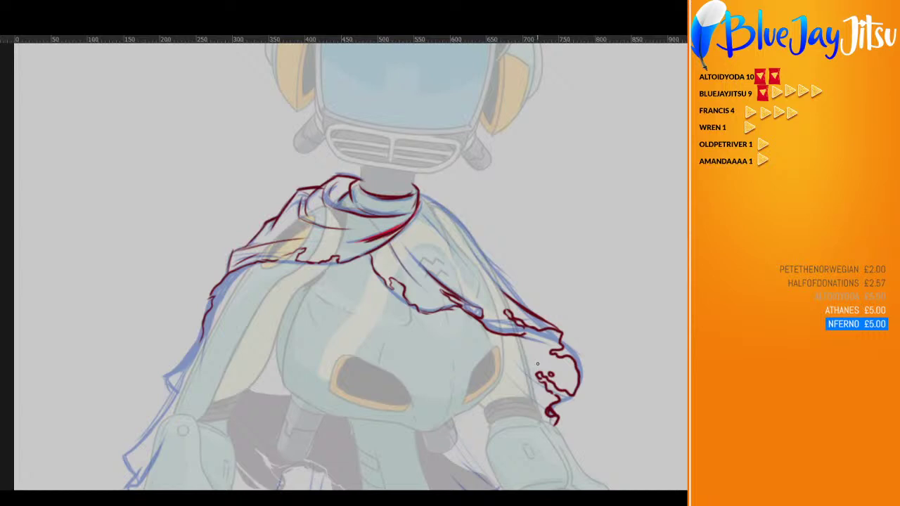
Draw the cape's hem behind the waist in dark red as a tattered edge with deep rips and a small hole
left_click_drag(501, 378, 536, 221)
mouse_move(535, 330)
left_mouse_down()
mouse_move(491, 311)
mouse_move(518, 350)
mouse_move(533, 349)
mouse_move(516, 370)
mouse_move(492, 344)
mouse_move(485, 360)
mouse_move(499, 376)
mouse_move(509, 382)
mouse_move(522, 366)
mouse_move(519, 355)
mouse_move(497, 388)
left_mouse_up()
mouse_move(384, 417)
left_mouse_down()
mouse_move(369, 418)
mouse_move(369, 373)
left_mouse_up()
mouse_move(366, 410)
left_mouse_down()
mouse_move(368, 419)
mouse_move(357, 383)
mouse_move(351, 407)
mouse_move(327, 407)
mouse_move(333, 376)
mouse_move(324, 383)
mouse_move(314, 357)
mouse_move(307, 392)
left_mouse_up()
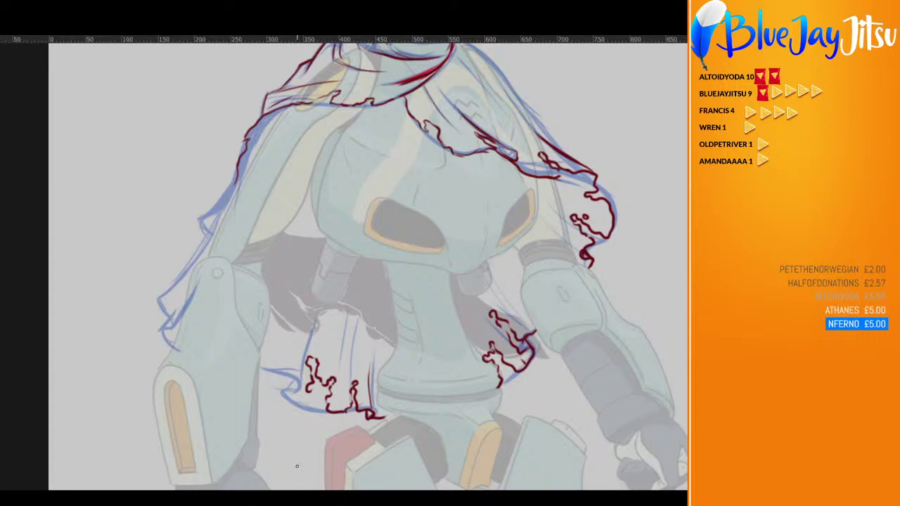
mouse_move(310, 392)
left_mouse_down()
mouse_move(312, 410)
mouse_move(297, 408)
mouse_move(285, 395)
mouse_move(294, 363)
mouse_move(283, 374)
mouse_move(266, 370)
mouse_move(280, 327)
mouse_move(257, 367)
mouse_move(281, 357)
left_mouse_up()
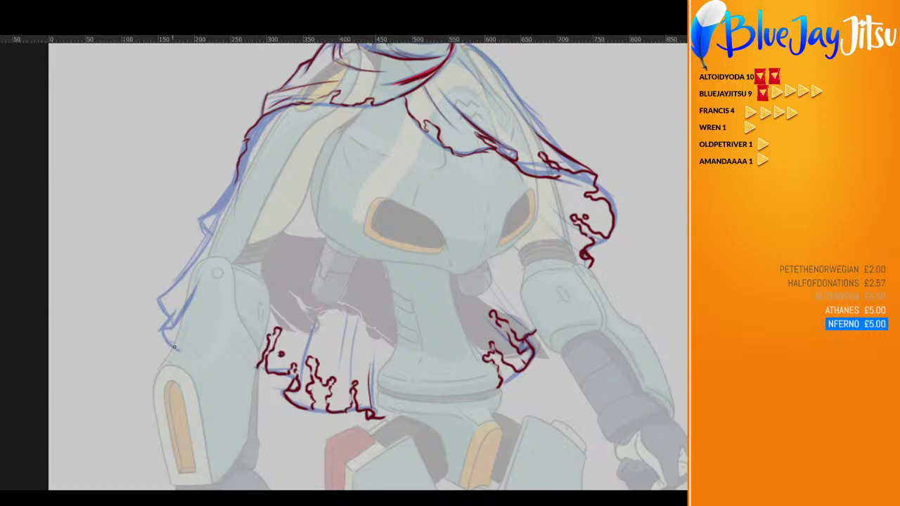
Trace the cape's edge along the near arm in dark red, with ragged tips at the elbow and mid-arm fold
left_click_drag(174, 346, 163, 327)
mouse_move(168, 329)
left_mouse_down()
mouse_move(179, 325)
mouse_move(161, 289)
mouse_move(182, 292)
mouse_move(210, 267)
left_mouse_up()
mouse_move(164, 290)
left_mouse_down()
mouse_move(218, 229)
mouse_move(178, 235)
left_mouse_up()
mouse_move(202, 200)
left_mouse_down()
mouse_move(246, 205)
mouse_move(249, 186)
mouse_move(210, 228)
mouse_move(224, 242)
mouse_move(221, 223)
mouse_move(256, 177)
mouse_move(232, 210)
mouse_move(250, 184)
left_mouse_up()
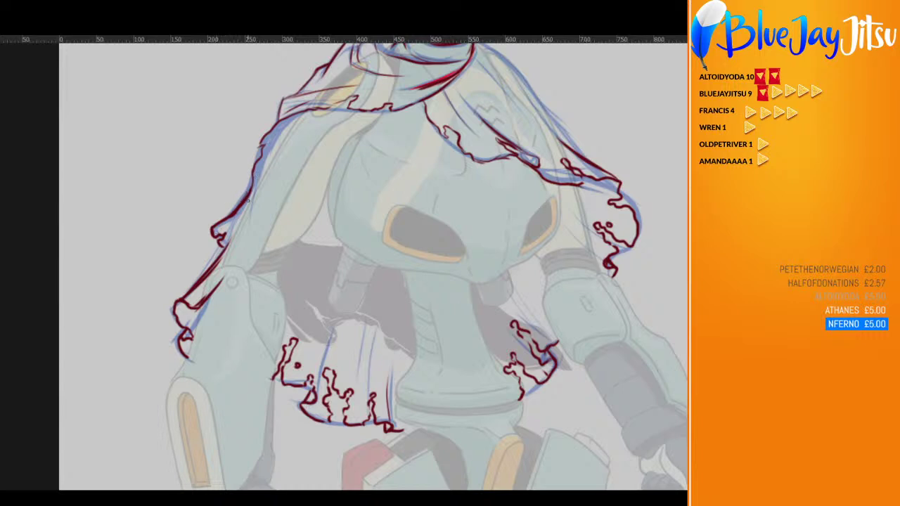
Add the inner edge line along the near arm in dark red and hatch the shaded folds at the cape's elbow tip
mouse_move(307, 114)
left_mouse_down()
mouse_move(274, 144)
mouse_move(226, 243)
left_mouse_up()
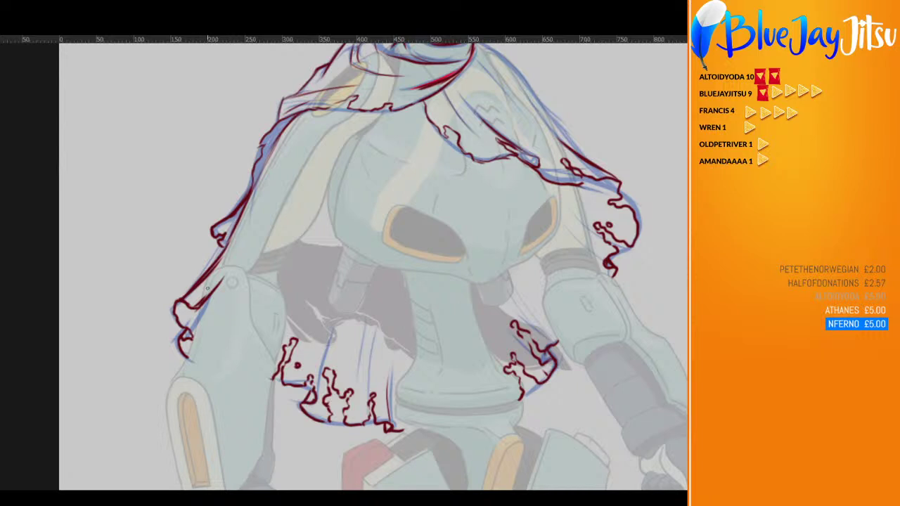
mouse_move(205, 289)
left_mouse_down()
mouse_move(188, 316)
mouse_move(198, 317)
mouse_move(189, 357)
left_mouse_up()
left_click_drag(182, 304, 178, 314)
left_click_drag(184, 305, 183, 326)
left_click_drag(192, 309, 189, 330)
left_click_drag(198, 310, 184, 351)
left_click_drag(190, 343, 186, 356)
left_click_drag(247, 277, 194, 304)
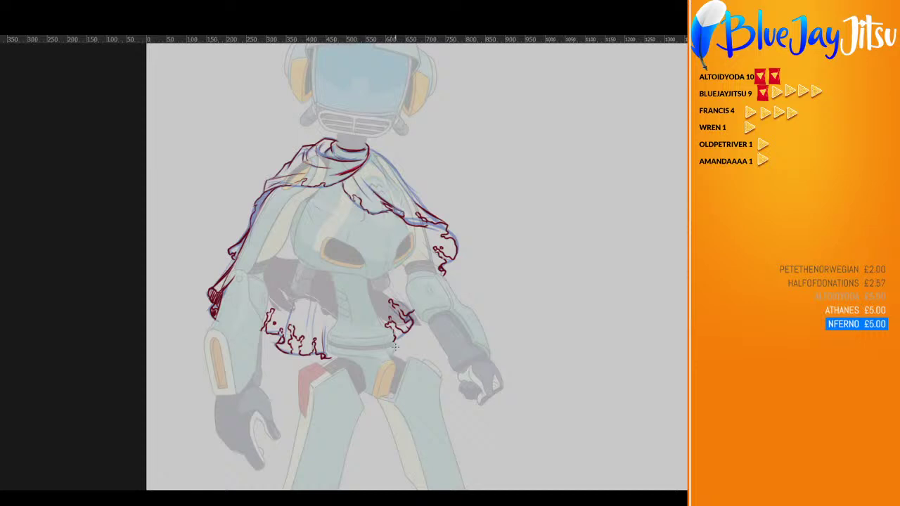
Thicken the cape's outer edge over the far shoulder in dark red and draw long fold lines from the collar toward the far arm
left_click_drag(367, 132, 402, 141)
mouse_move(373, 172)
left_mouse_down()
mouse_move(425, 206)
mouse_move(483, 289)
left_mouse_up()
left_click_drag(462, 257, 522, 325)
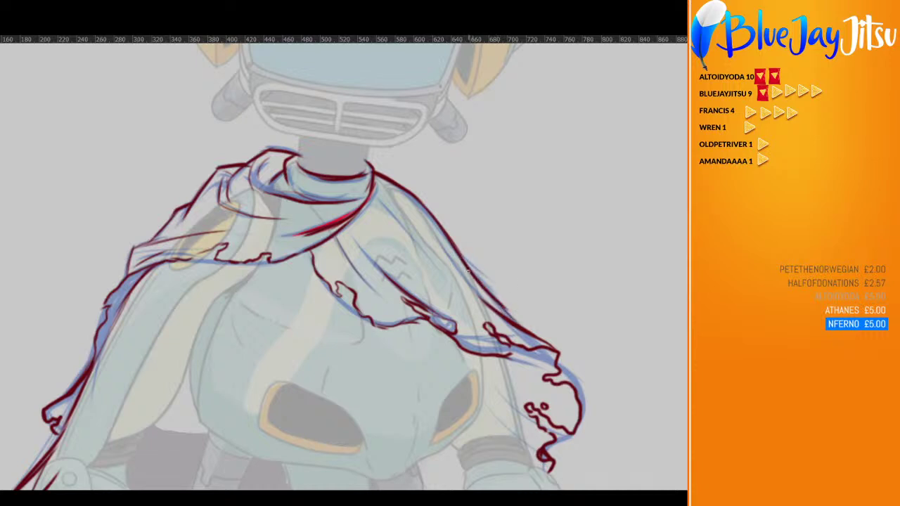
left_click_drag(469, 272, 530, 330)
left_click_drag(452, 242, 476, 286)
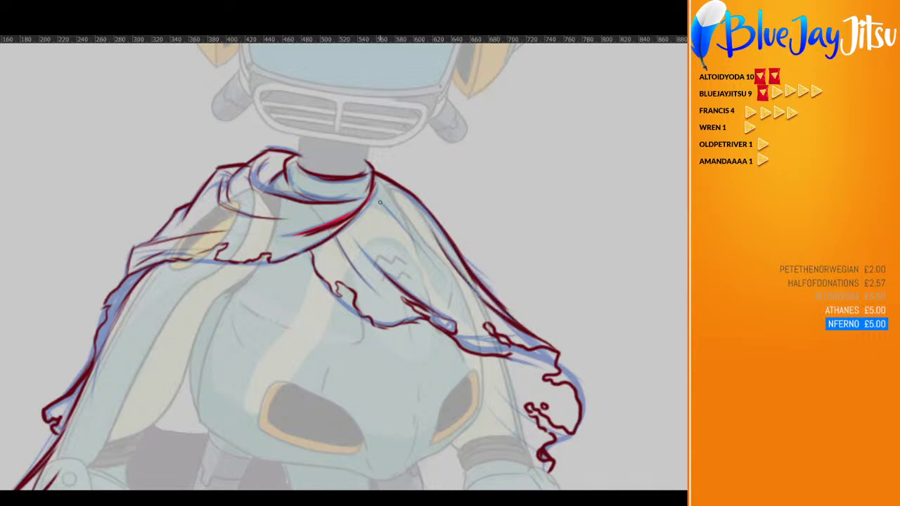
mouse_move(369, 191)
left_mouse_down()
mouse_move(499, 330)
mouse_move(478, 330)
mouse_move(427, 282)
left_mouse_up()
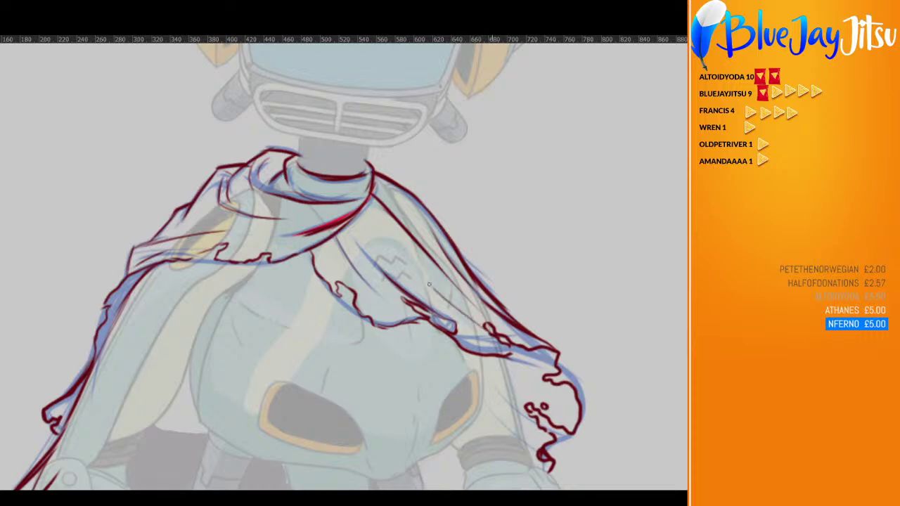
left_click_drag(489, 336, 420, 279)
mouse_move(505, 358)
left_mouse_down()
mouse_move(543, 378)
mouse_move(537, 406)
left_mouse_up()
mouse_move(463, 285)
left_mouse_down()
mouse_move(416, 276)
mouse_move(381, 293)
left_mouse_up()
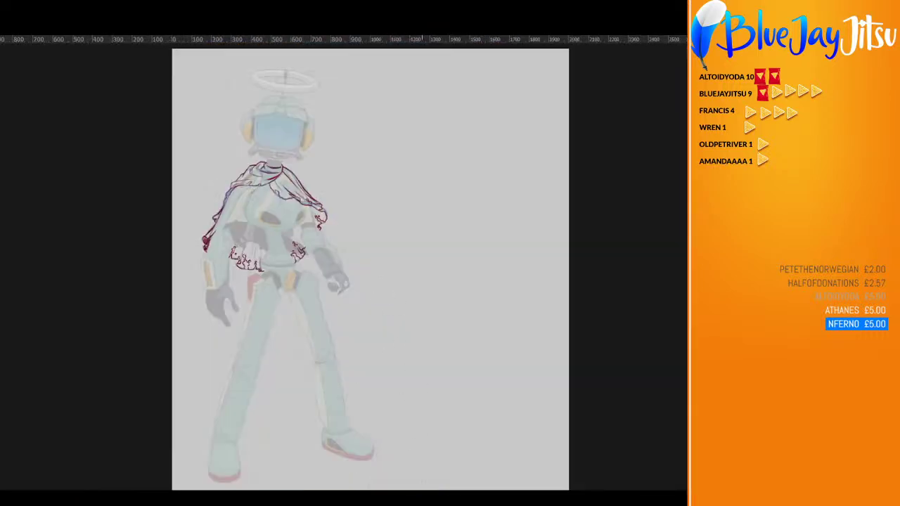
Draw dark red fold lines running up from the tattered hem on both sides of the waist
left_click_drag(274, 243, 324, 243)
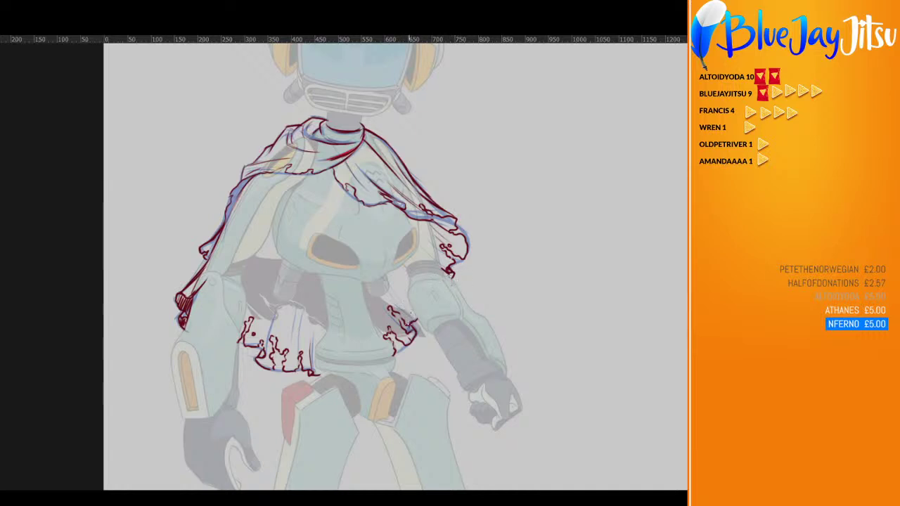
left_click_drag(421, 327, 386, 288)
left_click_drag(271, 343, 281, 318)
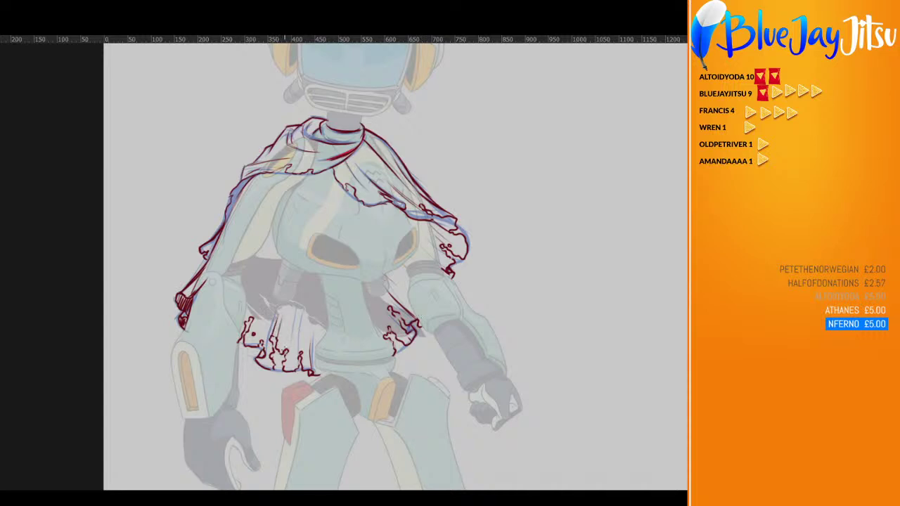
left_click_drag(287, 354, 298, 307)
scroll(394, 239, "up", 2)
scroll(393, 239, "down", 1)
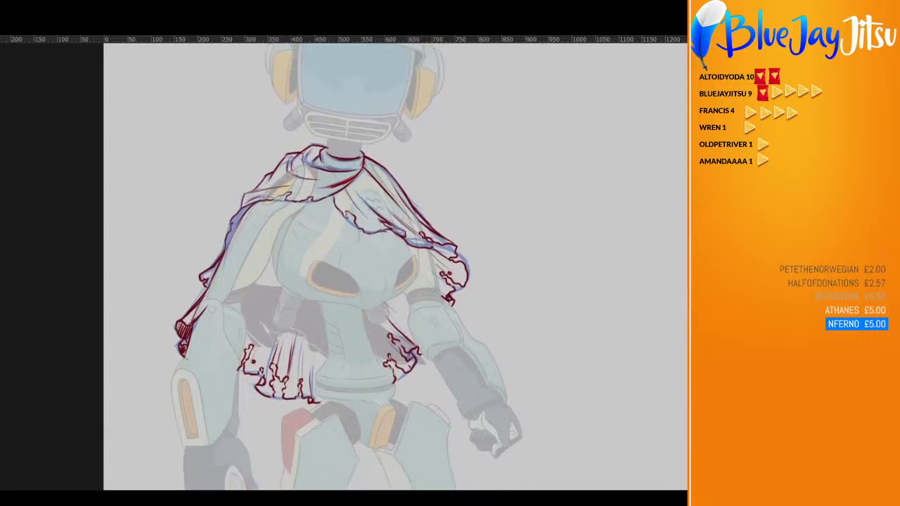
Hide the blue cape sketch and fade the dark red tattered sketch to serve as a tracing guide
left_click_drag(295, 273, 211, 287)
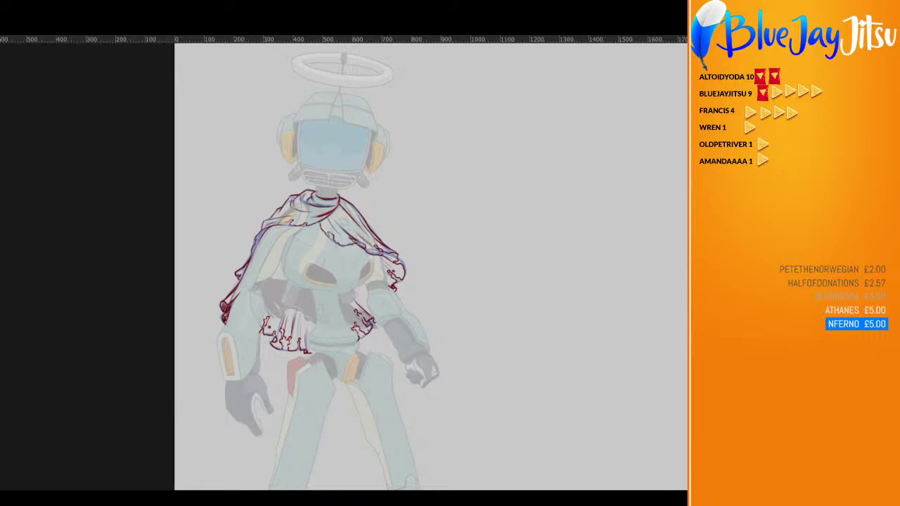
key("ctrl+z")
key("ctrl+shift+z")
key("ctrl+z")
key("ctrl+shift+z")
key("ctrl+z")
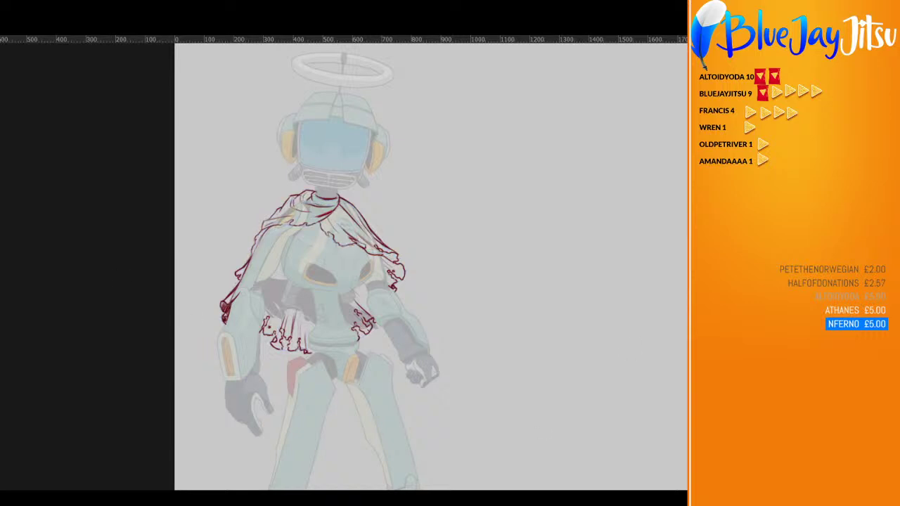
key("ctrl+z")
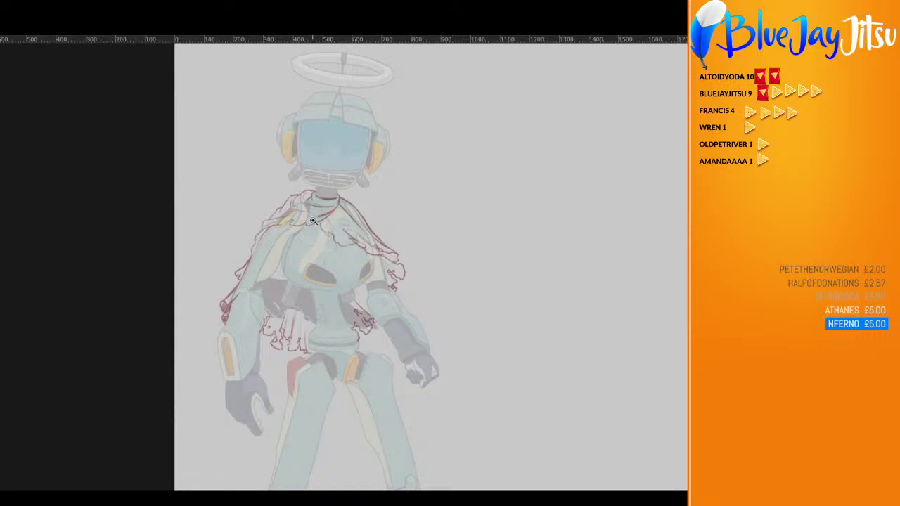
Trace the cape's collar and the near shoulder's outline and folds in black over the faded red sketch
left_click_drag(314, 220, 360, 222)
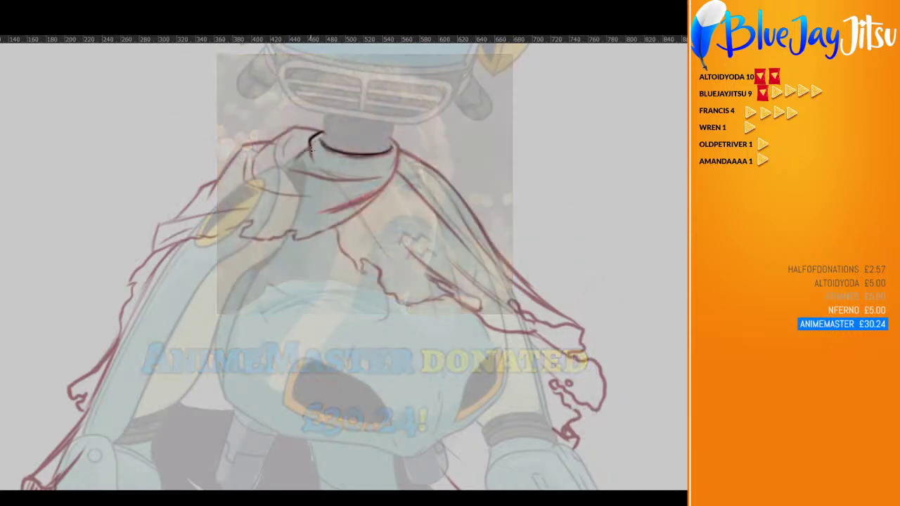
mouse_move(391, 138)
left_mouse_down()
mouse_move(399, 152)
mouse_move(391, 173)
left_mouse_up()
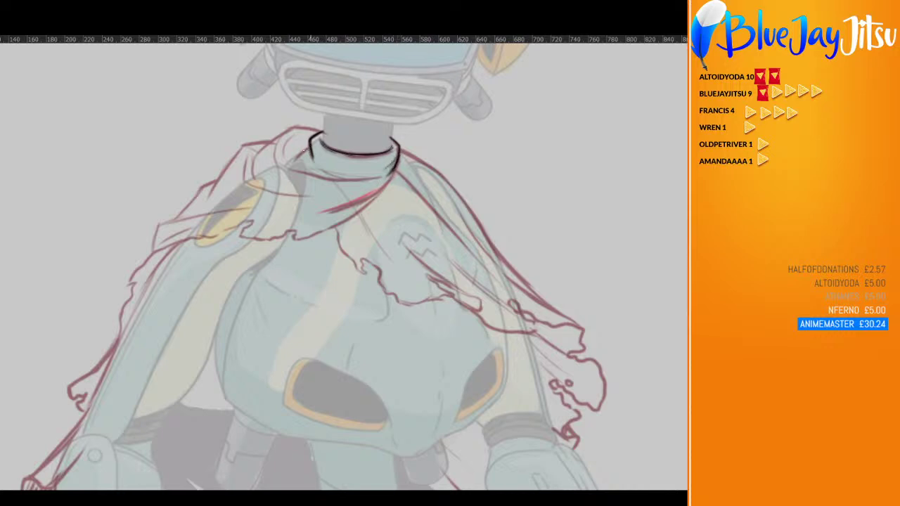
mouse_move(308, 146)
left_mouse_down()
mouse_move(297, 155)
mouse_move(289, 142)
mouse_move(308, 127)
mouse_move(289, 127)
mouse_move(279, 149)
mouse_move(368, 177)
mouse_move(311, 162)
left_mouse_up()
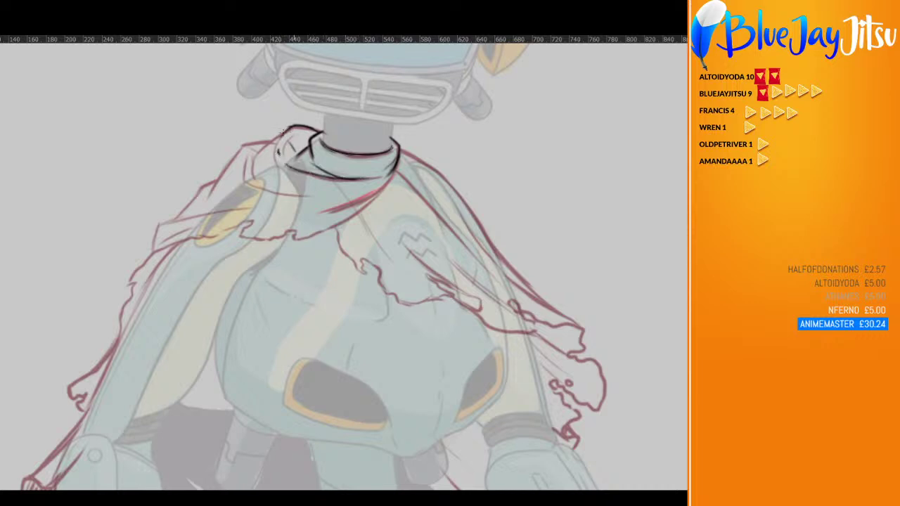
mouse_move(282, 132)
left_mouse_down()
mouse_move(251, 156)
mouse_move(251, 179)
mouse_move(244, 148)
mouse_move(243, 185)
mouse_move(242, 148)
mouse_move(209, 201)
mouse_move(311, 194)
left_mouse_up()
mouse_move(223, 176)
left_mouse_down()
mouse_move(181, 222)
mouse_move(198, 198)
mouse_move(158, 230)
mouse_move(153, 253)
left_mouse_up()
key("ctrl+z")
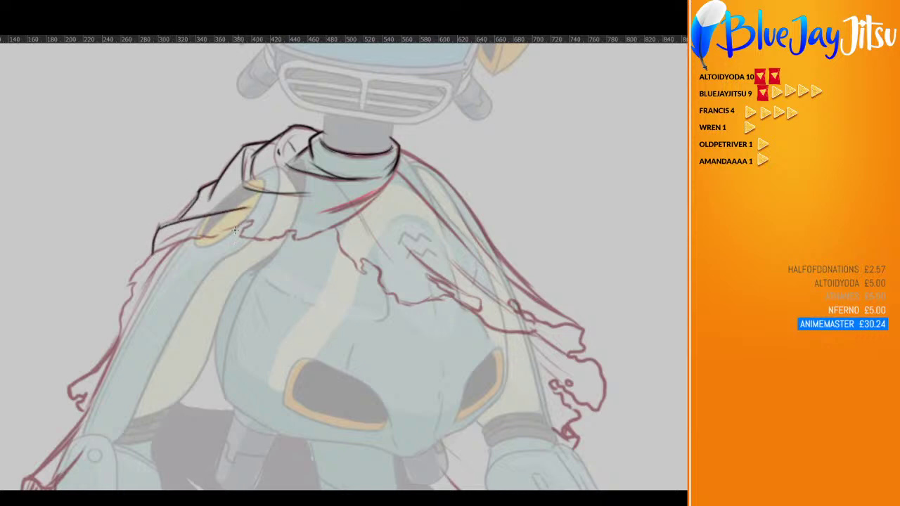
Trace the chest hem in black with ragged tears, and continue the jagged cape edge down the near arm to the mid-arm fold
left_click_drag(293, 237, 431, 167)
mouse_move(297, 176)
left_mouse_down()
mouse_move(406, 137)
mouse_move(384, 161)
mouse_move(412, 163)
mouse_move(447, 147)
mouse_move(441, 163)
mouse_move(514, 127)
mouse_move(541, 80)
left_mouse_up()
mouse_move(540, 89)
left_mouse_down()
mouse_move(493, 129)
mouse_move(468, 137)
left_mouse_up()
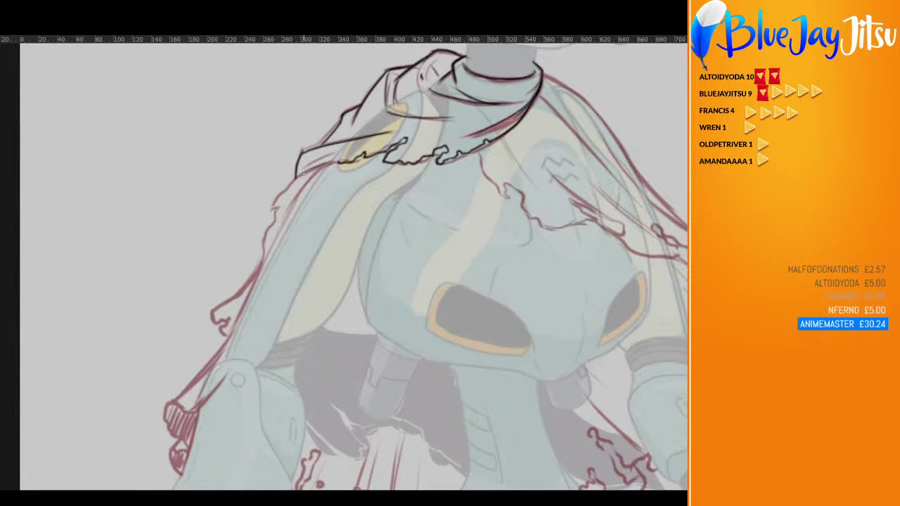
mouse_move(302, 172)
left_mouse_down()
mouse_move(267, 212)
mouse_move(279, 214)
mouse_move(249, 284)
mouse_move(210, 314)
mouse_move(205, 324)
mouse_move(214, 329)
mouse_move(219, 318)
mouse_move(234, 321)
mouse_move(216, 348)
left_mouse_up()
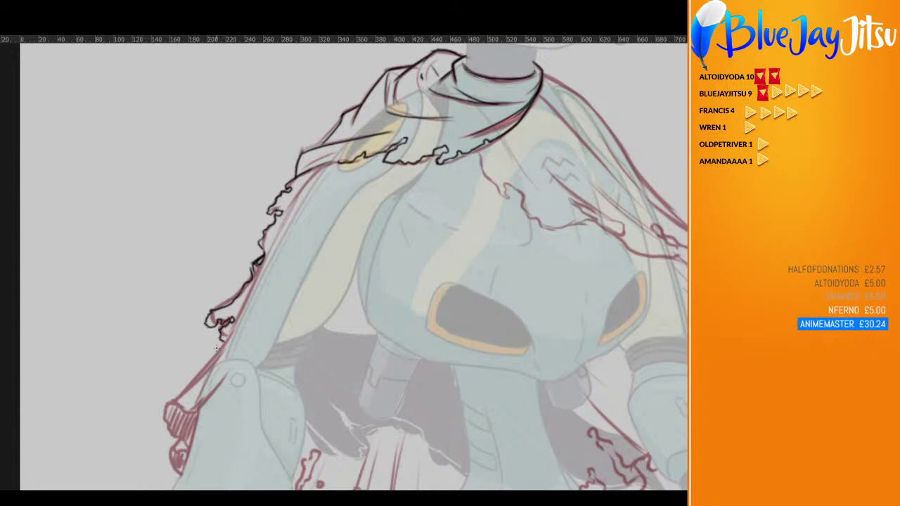